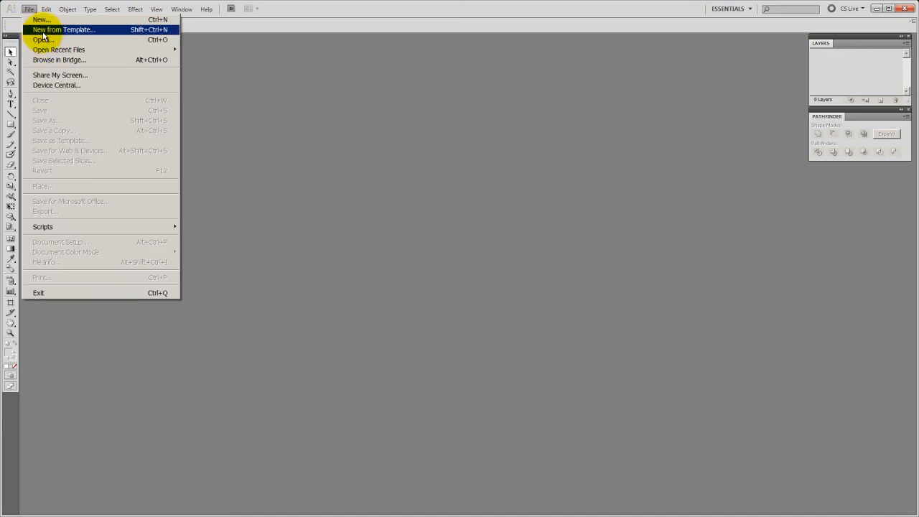
Open the image super_mario_world2[1] from the RE2D folder.
click(42, 39)
click(133, 25)
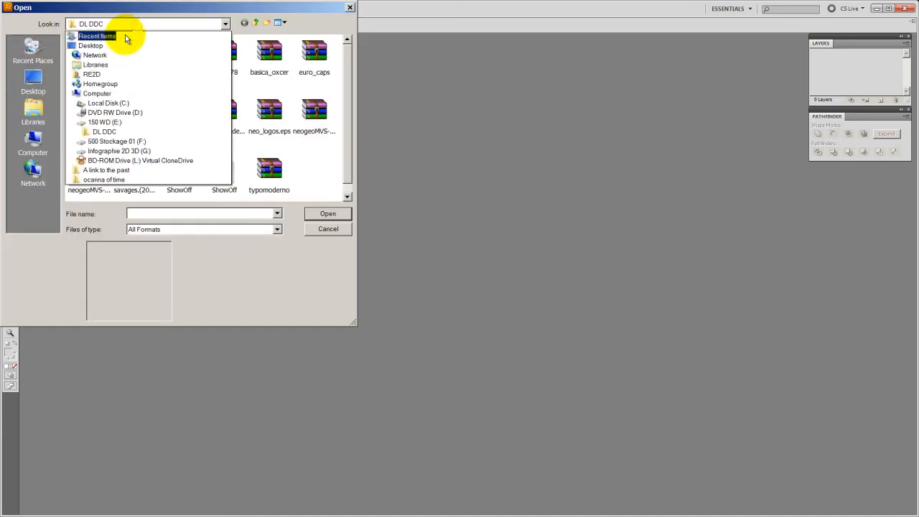
click(91, 74)
click(179, 175)
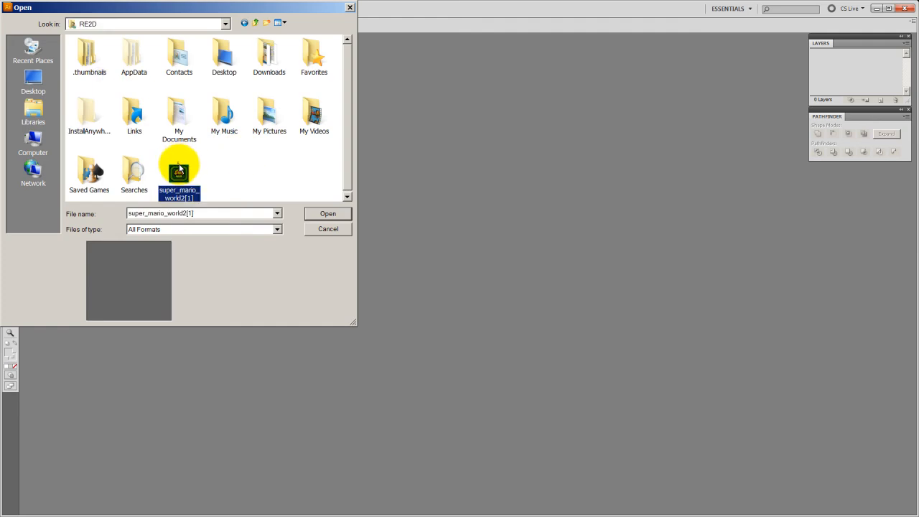
click(327, 214)
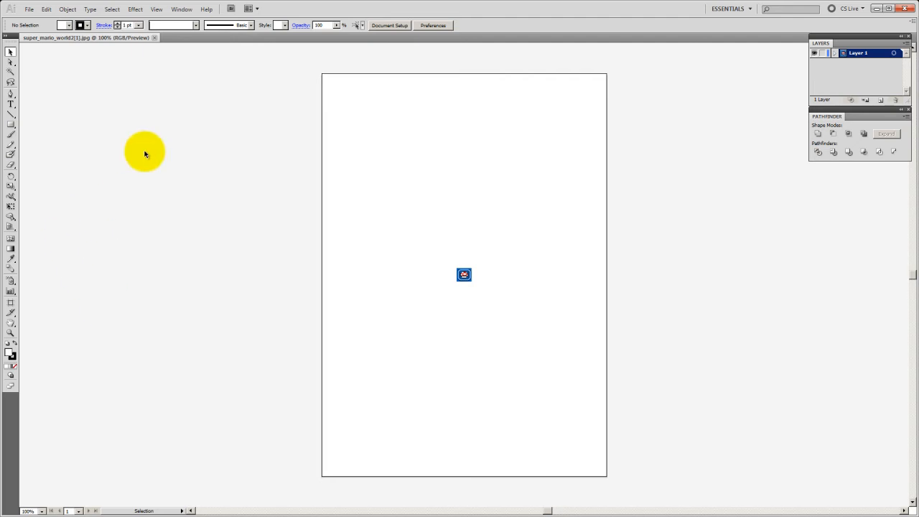
Show the Align and Stroke panels and dock them in order beneath Pathfinder.
click(181, 9)
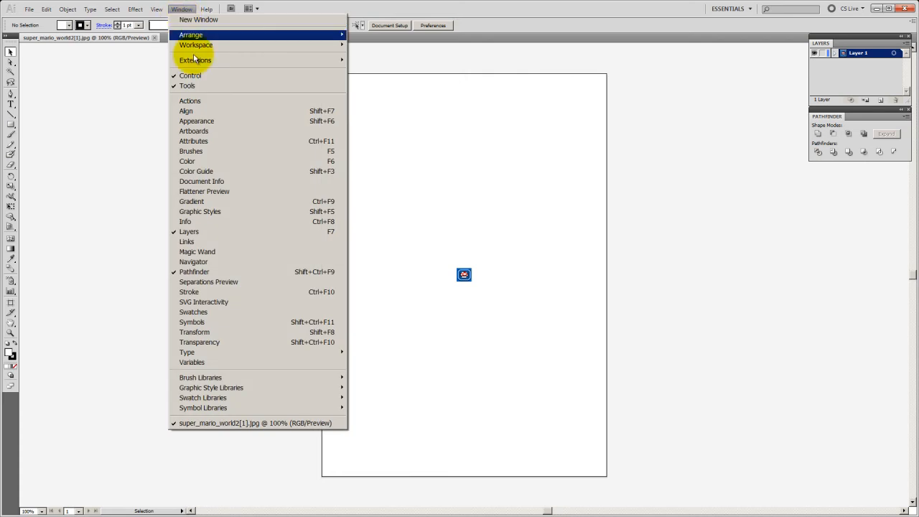
click(186, 111)
drag(822, 115, 836, 165)
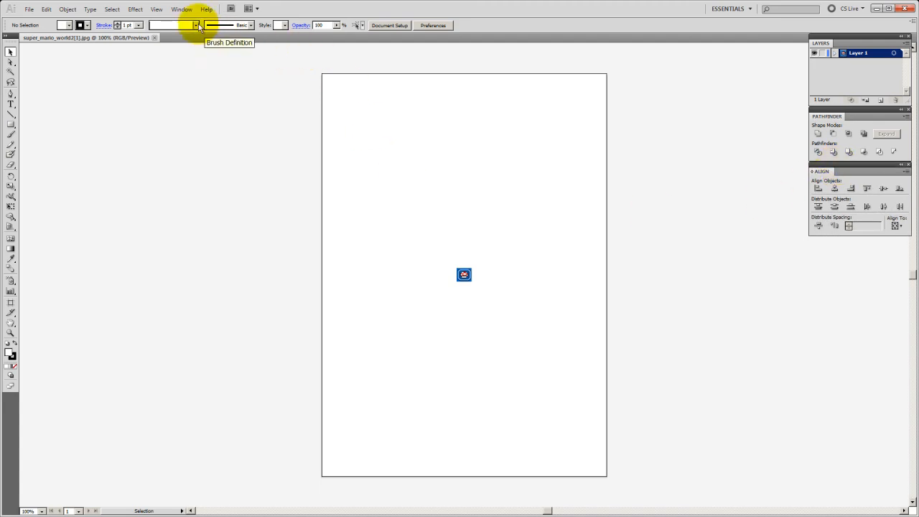
click(181, 8)
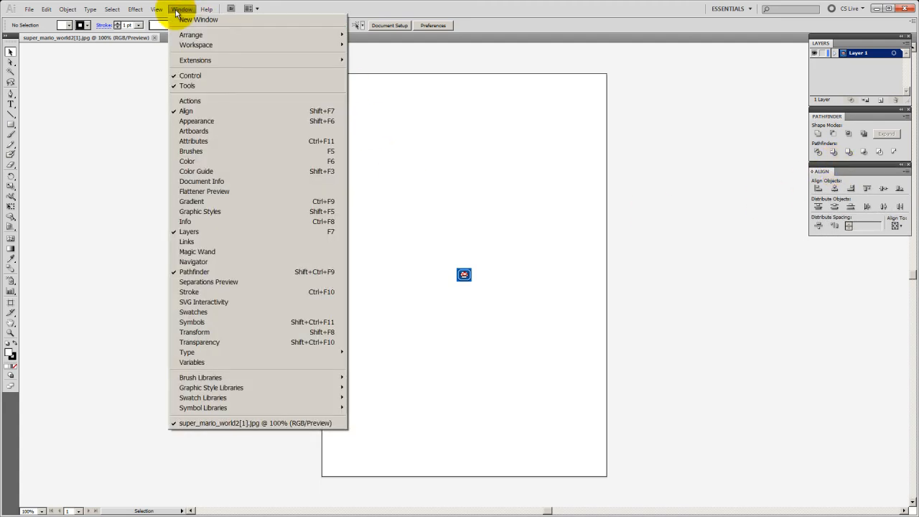
click(190, 291)
mouse_move(556, 109)
mouse_down()
mouse_move(678, 202)
mouse_move(858, 267)
mouse_move(856, 236)
mouse_up()
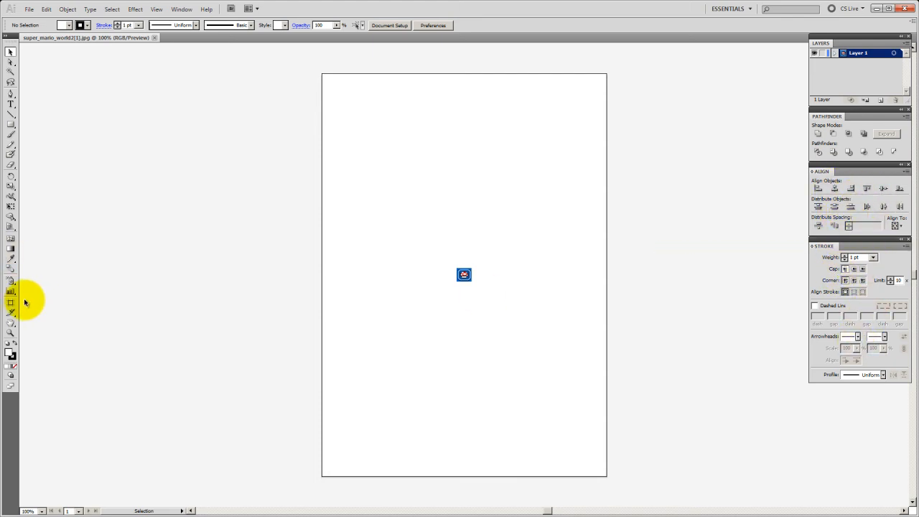
Duplicate the mushroom image until six copies are scattered at uneven heights and gaps in a loose horizontal row.
key(ctrl+equal)
key(ctrl+equal)
key(ctrl+equal)
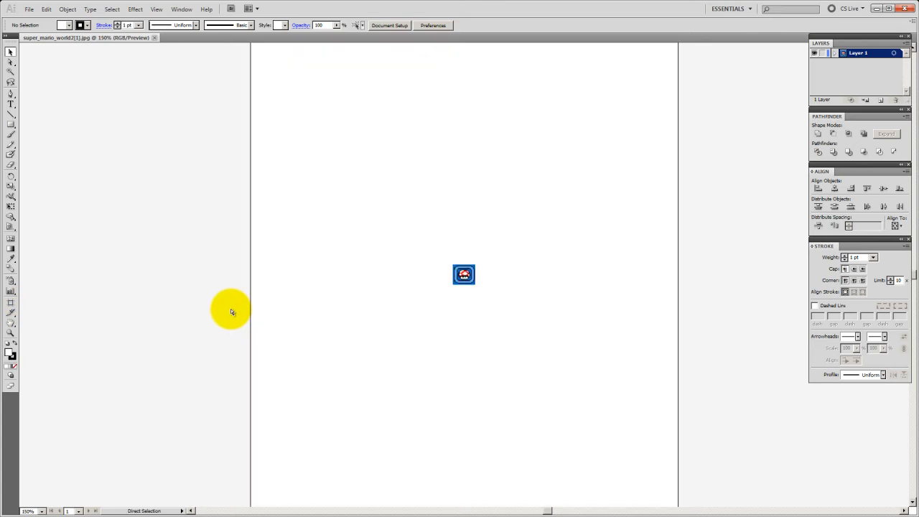
drag(524, 233, 416, 200)
click(355, 240)
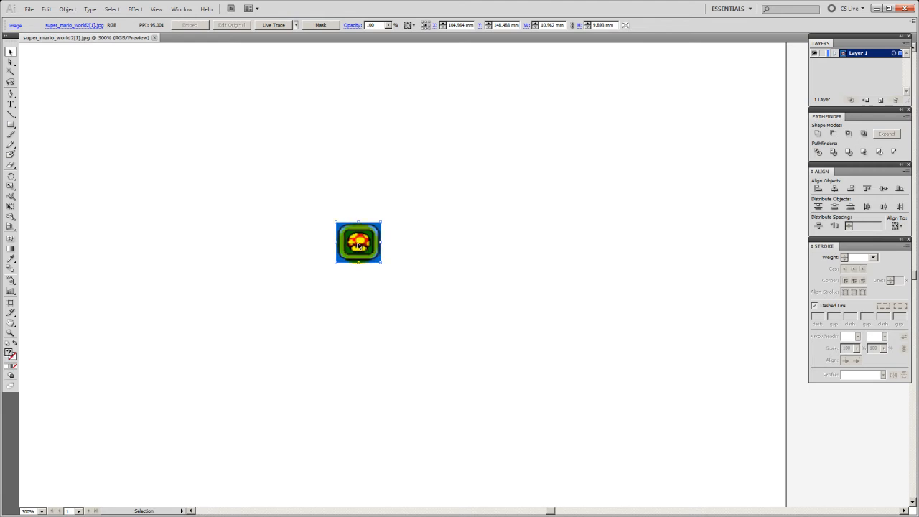
drag(359, 246, 464, 213)
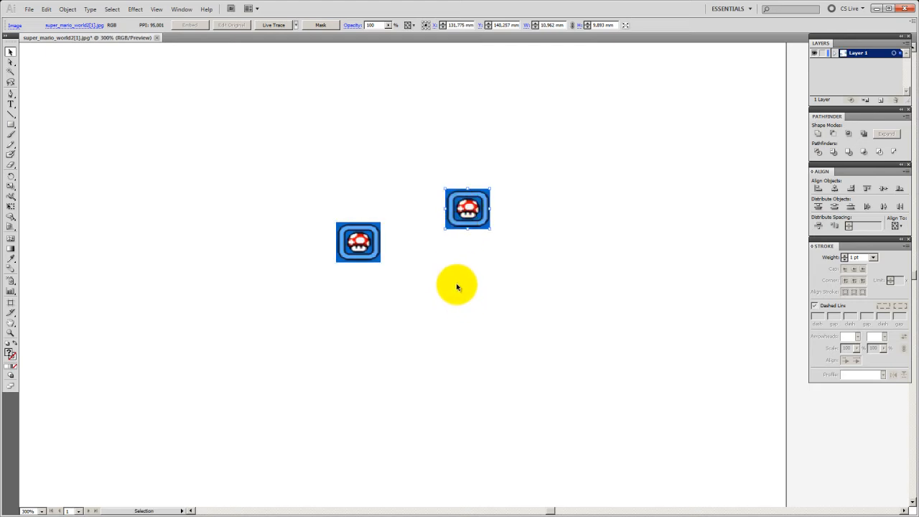
click(455, 254)
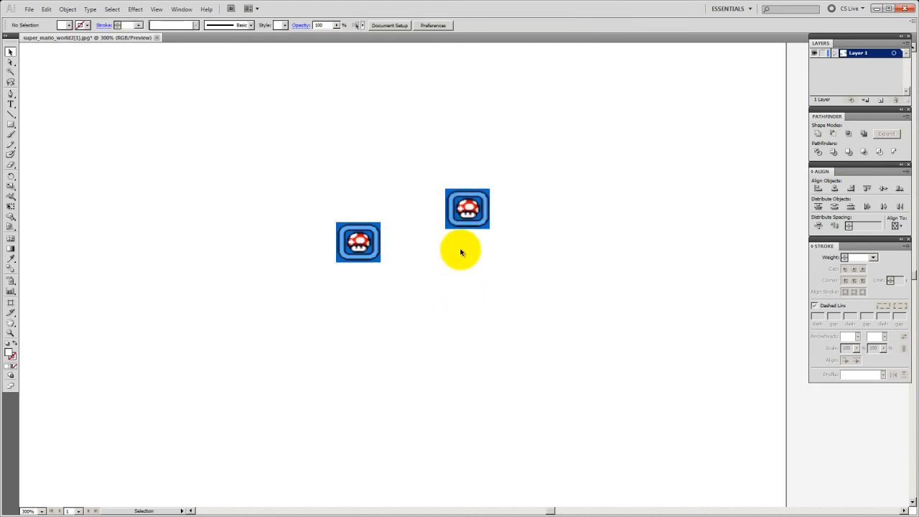
drag(470, 209, 173, 249)
click(384, 314)
Align all six mushroom images by their top edges, and try aligning them by their left edges.
drag(686, 352, 128, 131)
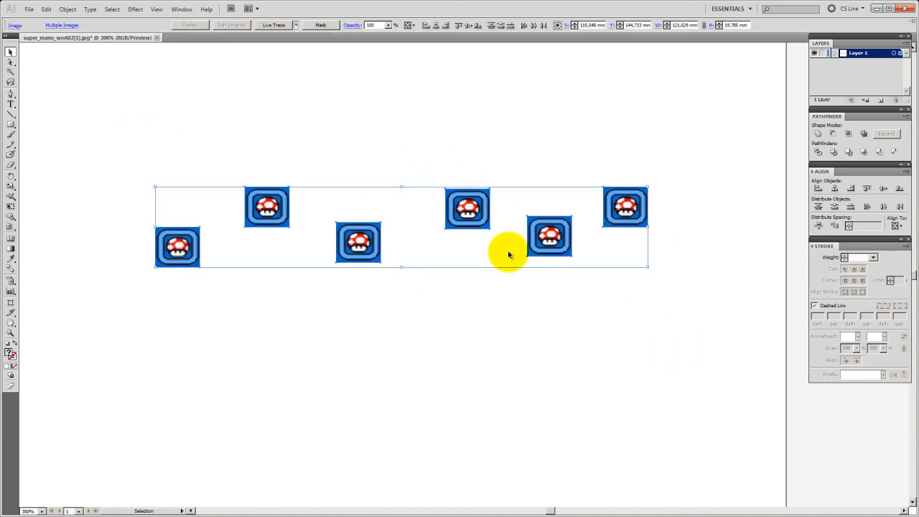
click(868, 188)
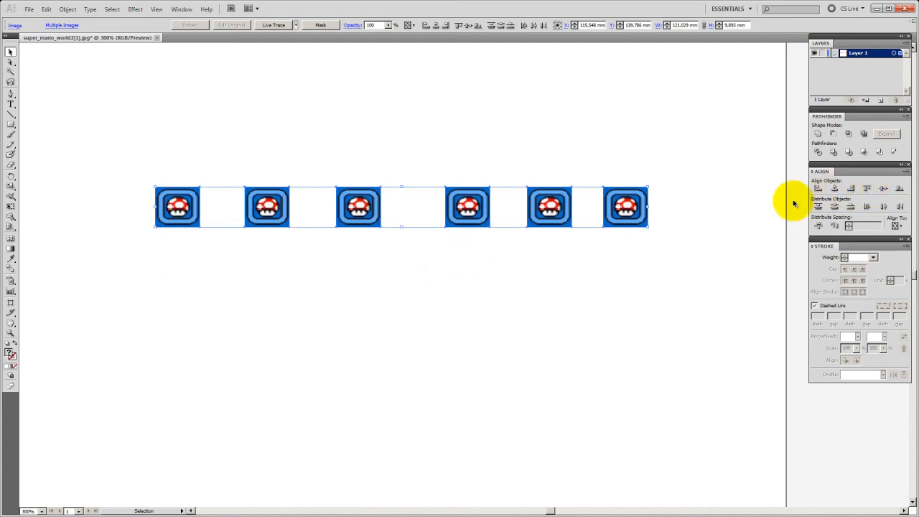
click(818, 188)
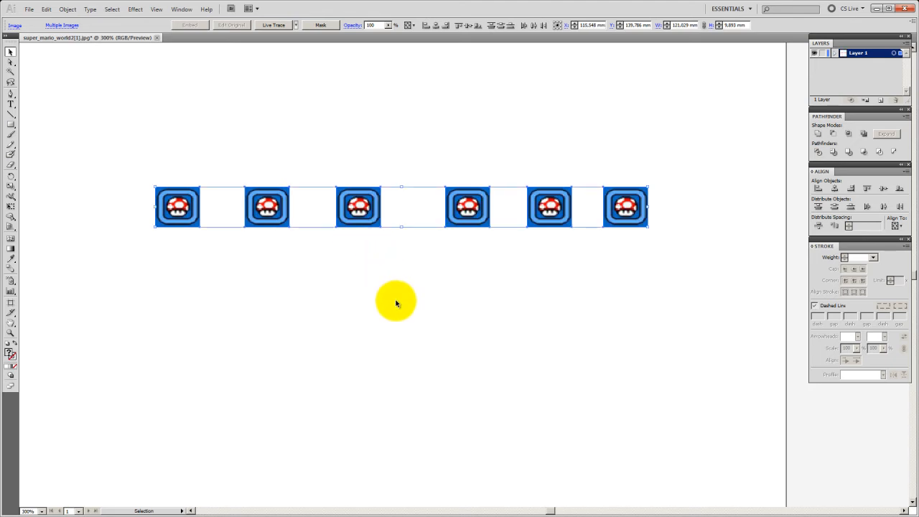
Rearrange the six mushroom images into a loose vertical column with uneven horizontal offsets.
click(351, 271)
drag(280, 215, 290, 156)
drag(368, 210, 290, 320)
drag(190, 204, 322, 227)
drag(464, 206, 327, 88)
drag(538, 222, 305, 425)
drag(620, 212, 241, 65)
scroll(431, 184, up, 2)
drag(246, 102, 246, 77)
scroll(625, 287, down, 1)
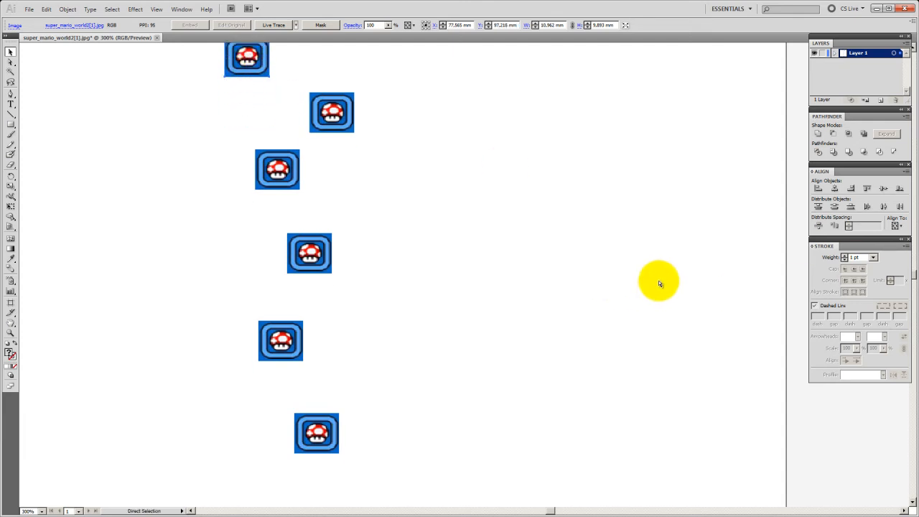
Align all six mushroom images in the column by their horizontal centers and deselect them.
key(ctrl+minus)
drag(274, 95, 420, 459)
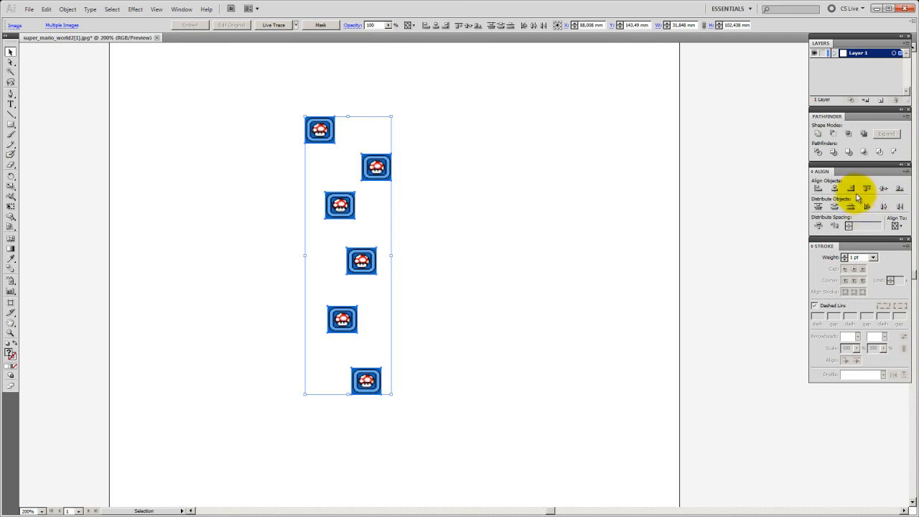
click(835, 188)
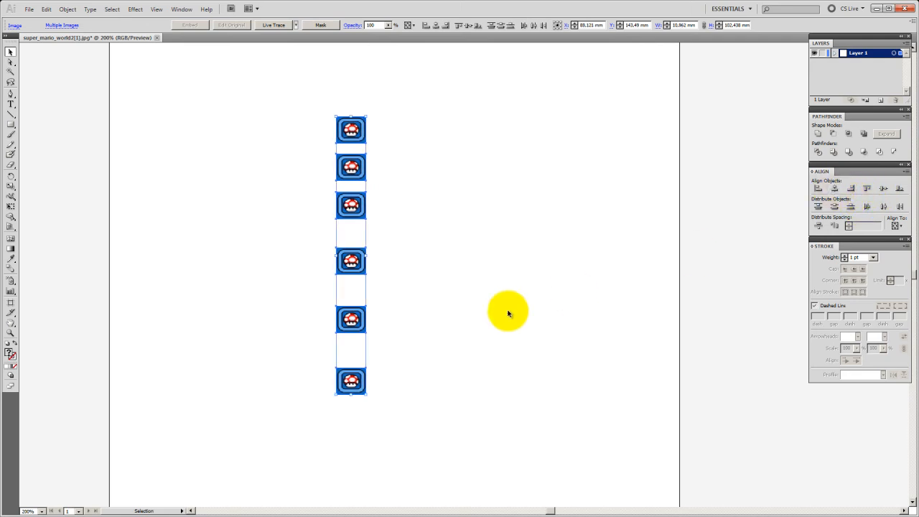
click(504, 312)
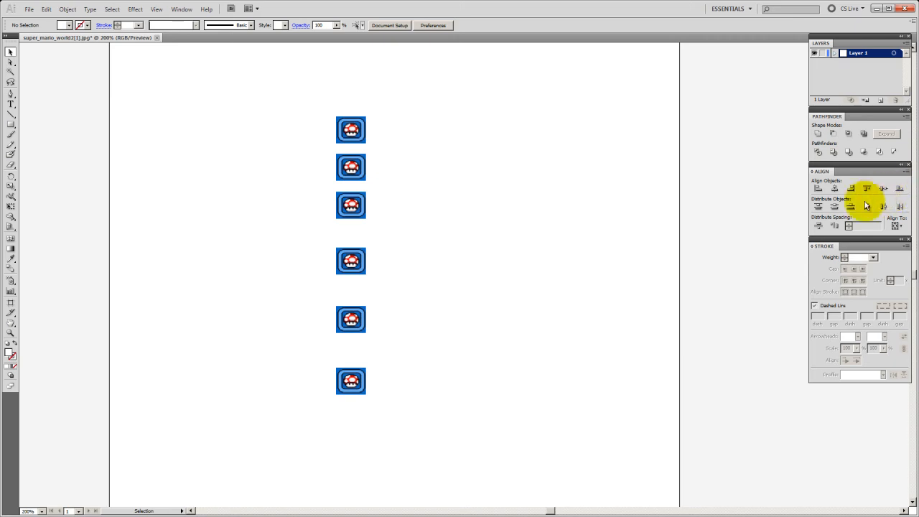
Move the column's second mushroom image to the right and align its top edge with the first one.
drag(358, 166, 410, 169)
drag(309, 97, 465, 179)
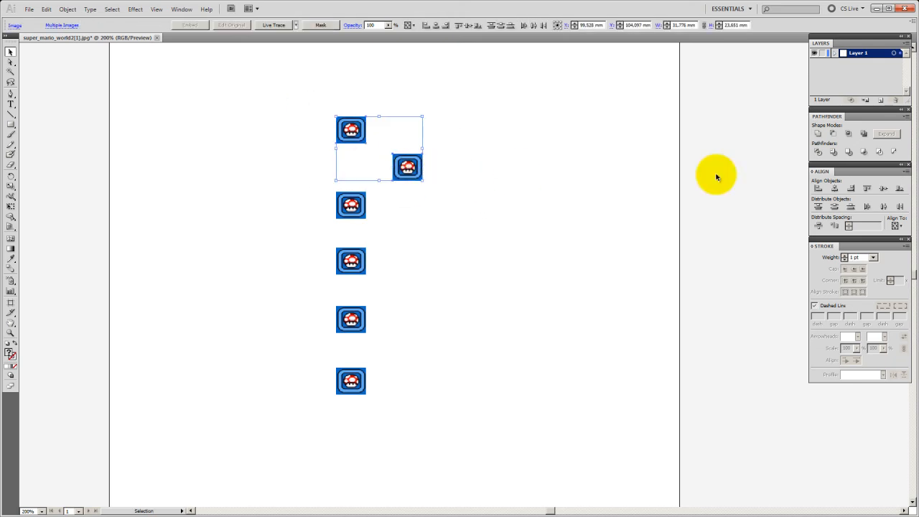
click(866, 188)
click(544, 263)
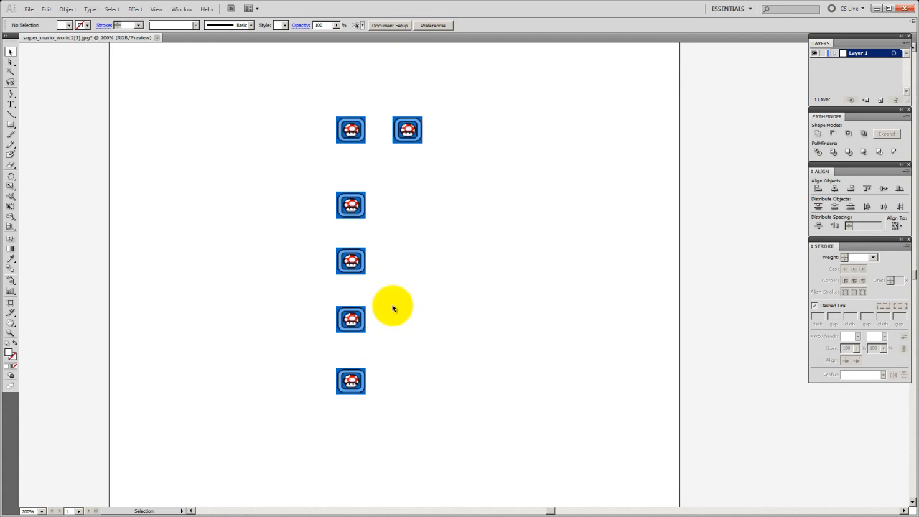
Move the four remaining column images so one sits left of the upper pair, one beneath its middle and two at the lower corners.
scroll(400, 248, up, 1)
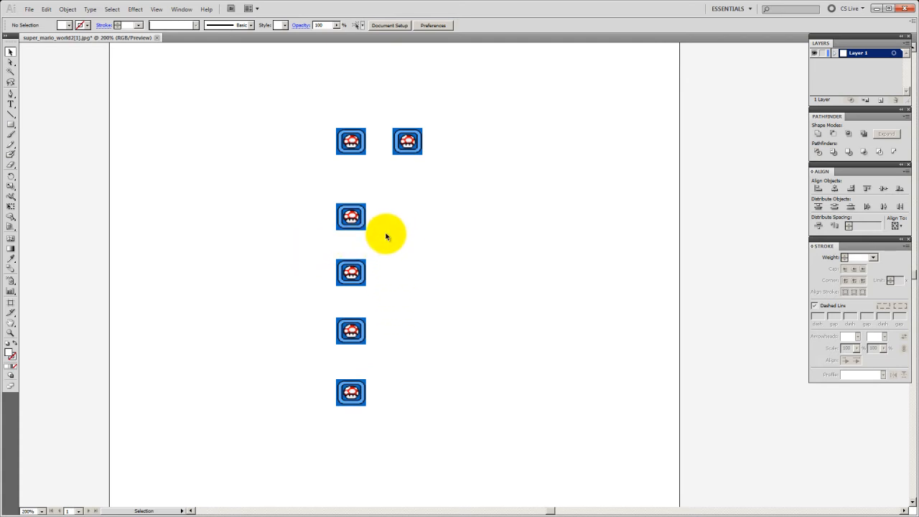
drag(349, 214, 294, 139)
drag(349, 268, 354, 183)
drag(361, 335, 426, 233)
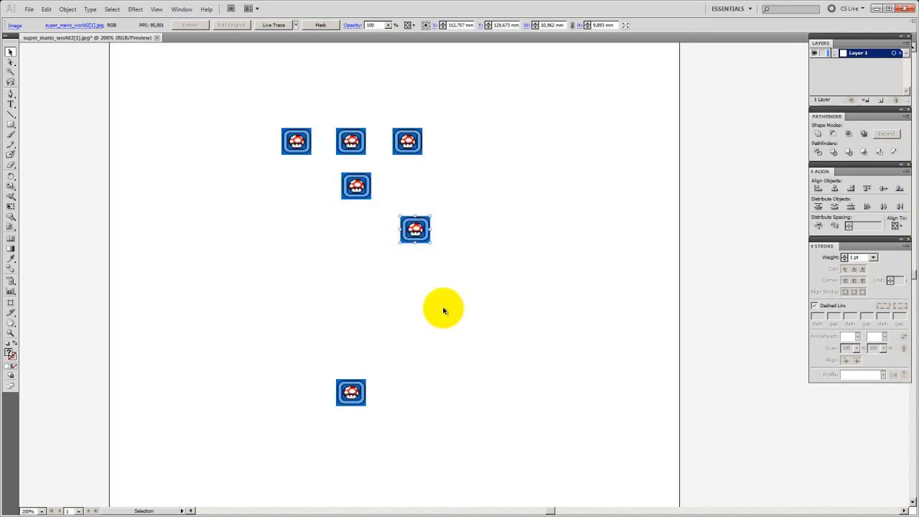
drag(357, 395, 288, 237)
click(474, 291)
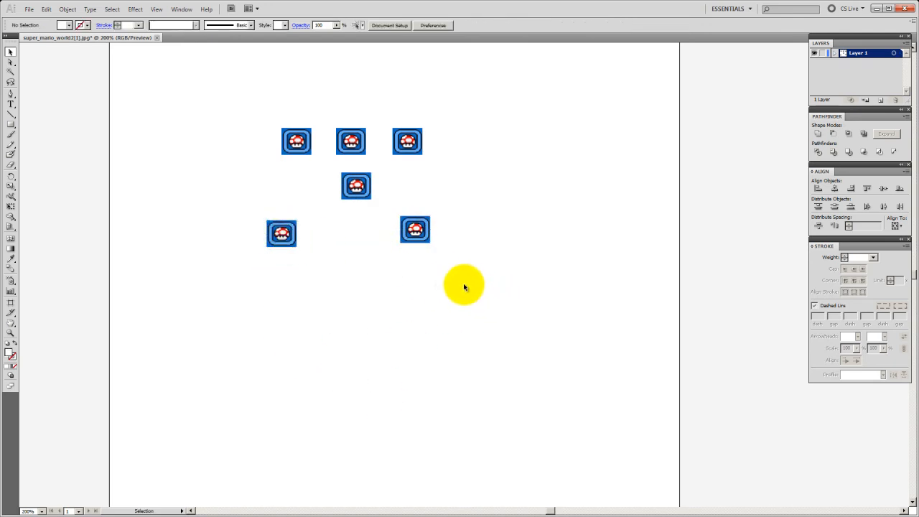
Align the two rightmost mushroom images by their horizontal centers and the two leftmost ones by their left edges.
drag(479, 286, 394, 96)
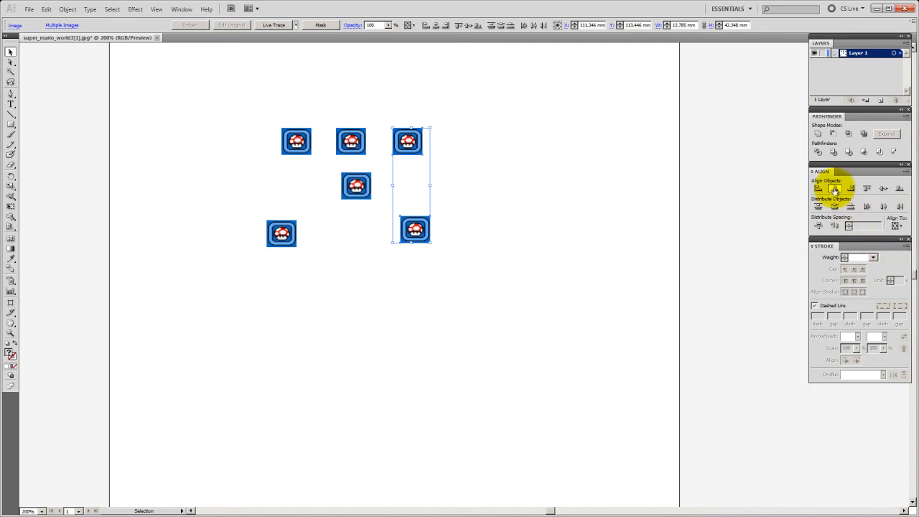
click(835, 189)
drag(215, 99, 305, 277)
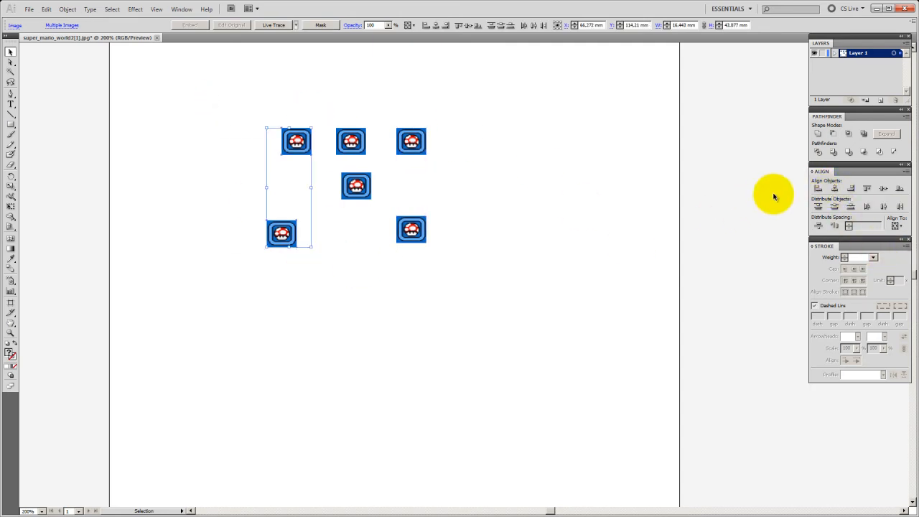
click(818, 188)
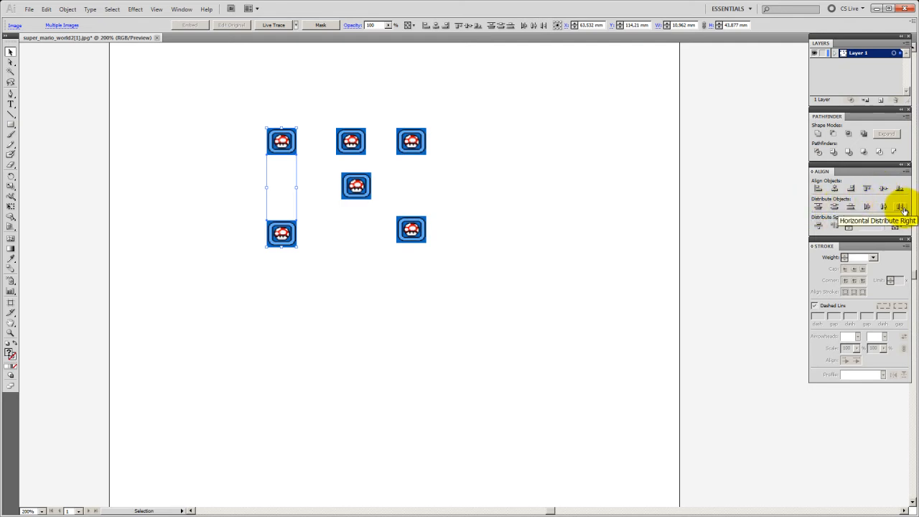
Rearrange the mushroom images into a single horizontal row with uneven heights and gaps, keeping the upper-left one in place.
click(333, 261)
drag(355, 133, 320, 139)
drag(407, 139, 372, 138)
drag(359, 180, 420, 130)
drag(409, 226, 463, 137)
drag(287, 228, 516, 124)
Align the six mushroom images by their vertical centers and distribute them evenly by their horizontal centers.
drag(561, 210, 234, 88)
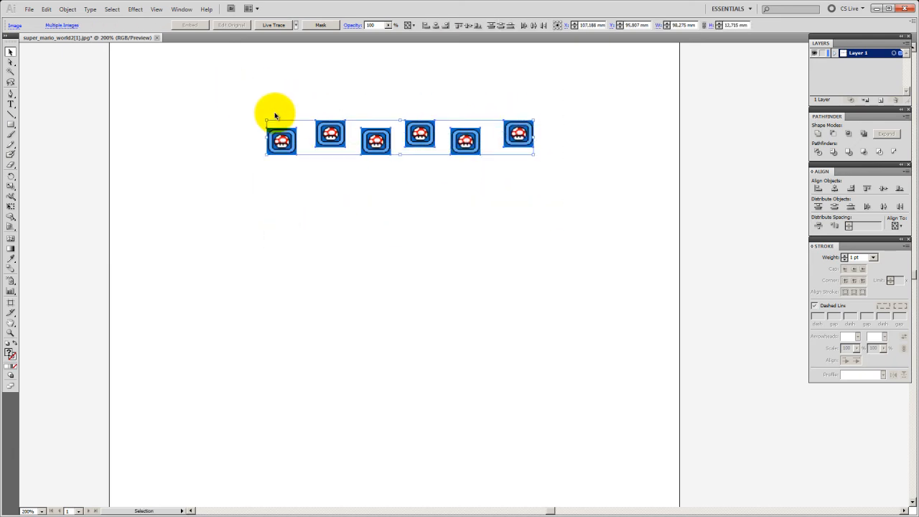
click(884, 190)
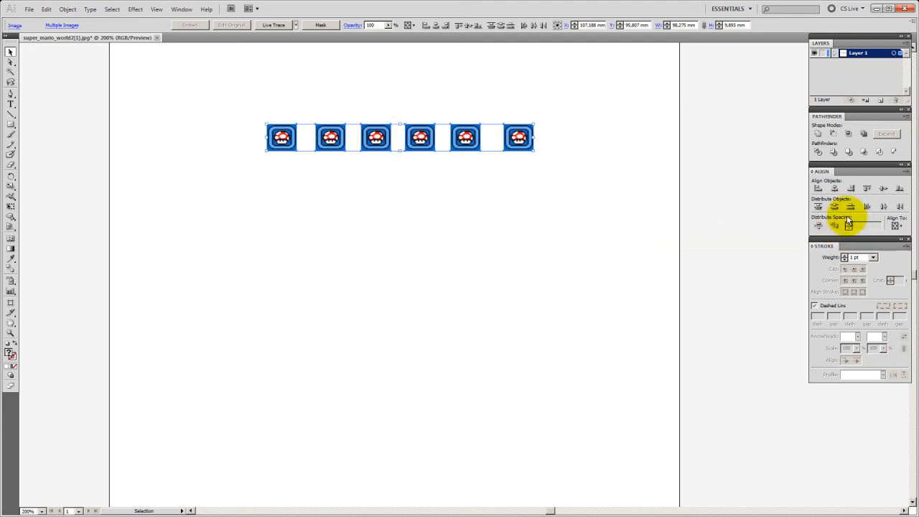
click(885, 208)
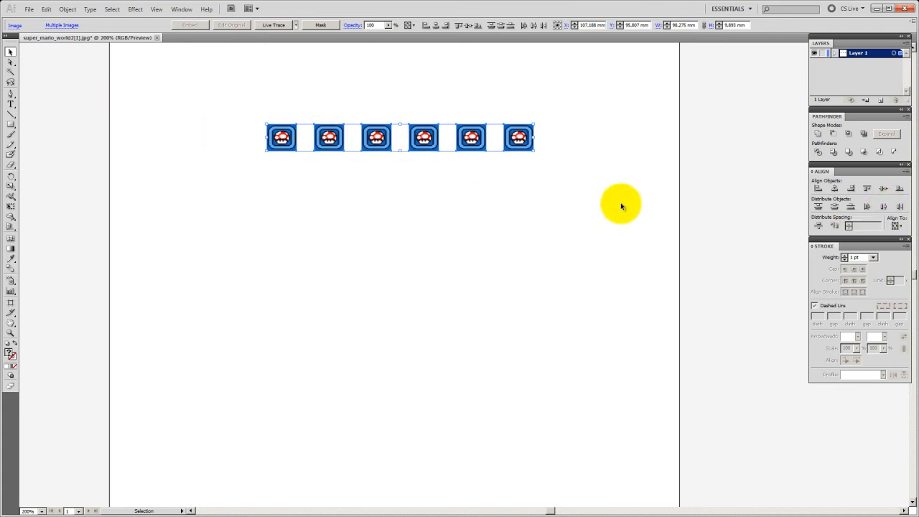
click(557, 215)
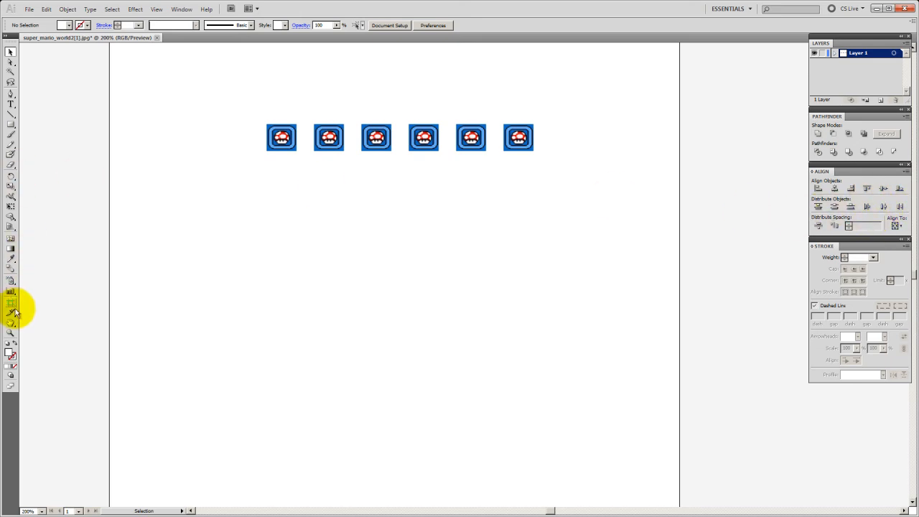
Try to apply a 1 pt stroke weight to all six mushroom images.
click(10, 333)
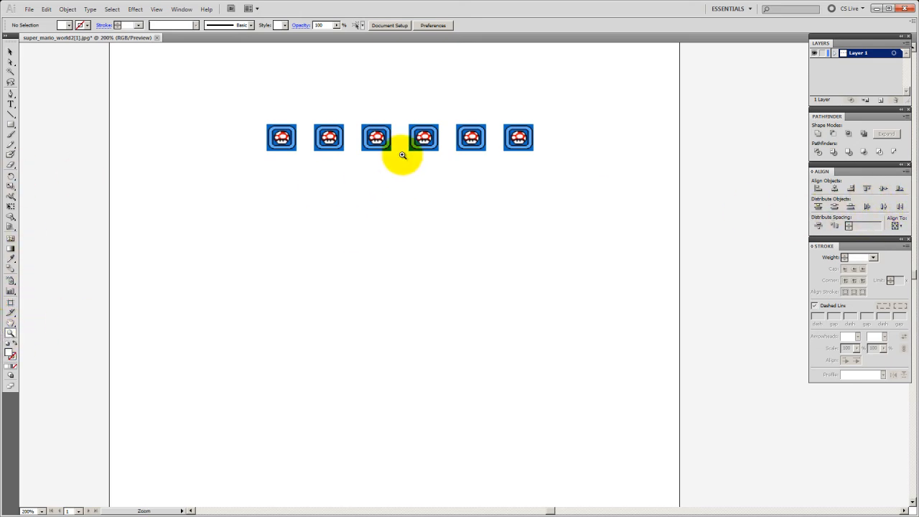
click(399, 154)
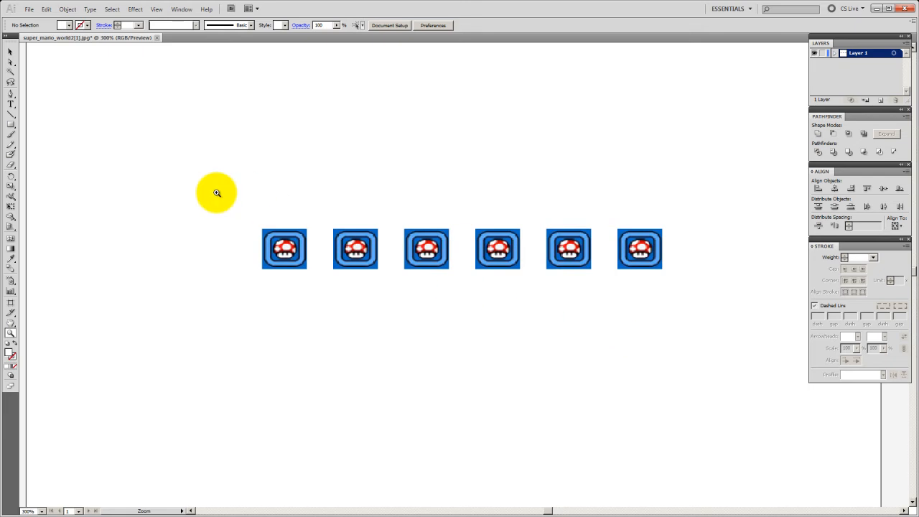
click(10, 51)
drag(447, 435, 330, 380)
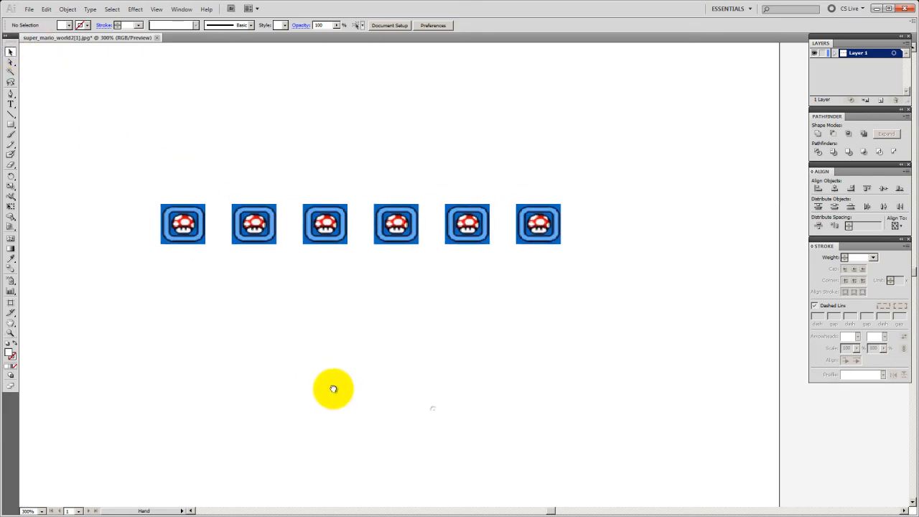
drag(144, 168, 601, 328)
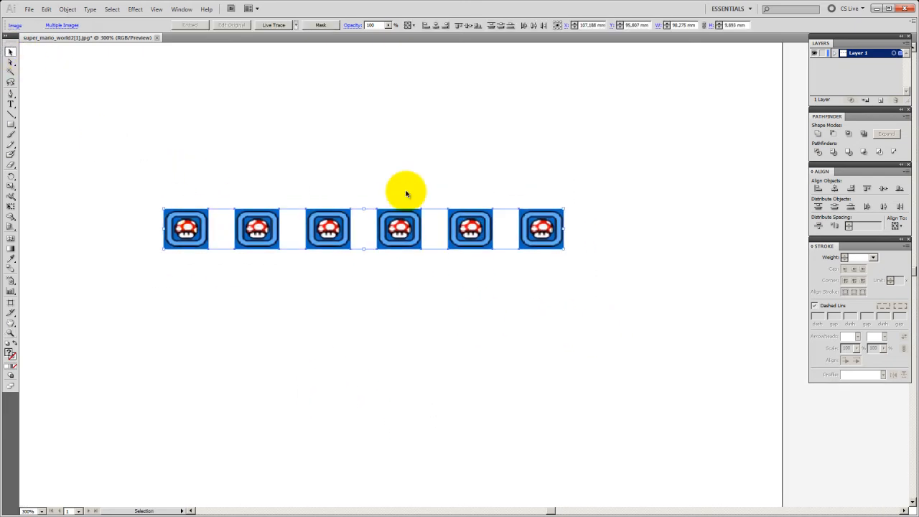
click(873, 257)
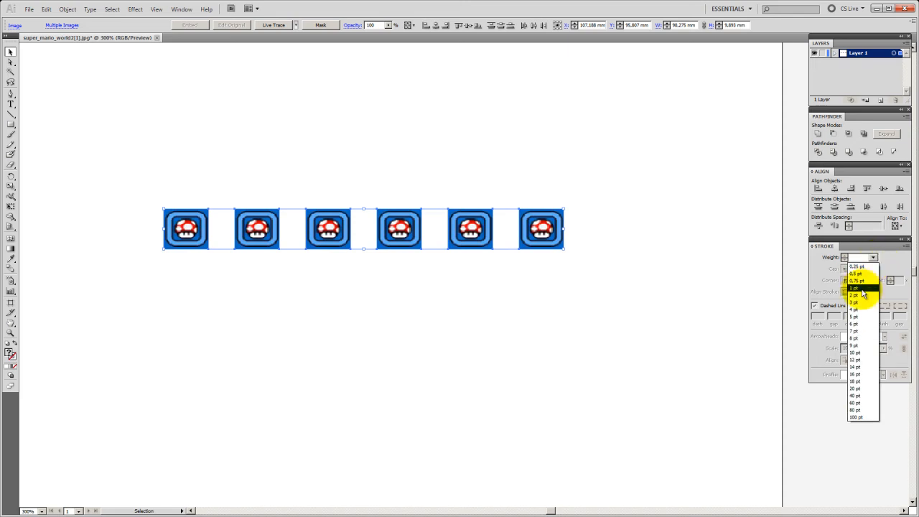
click(862, 289)
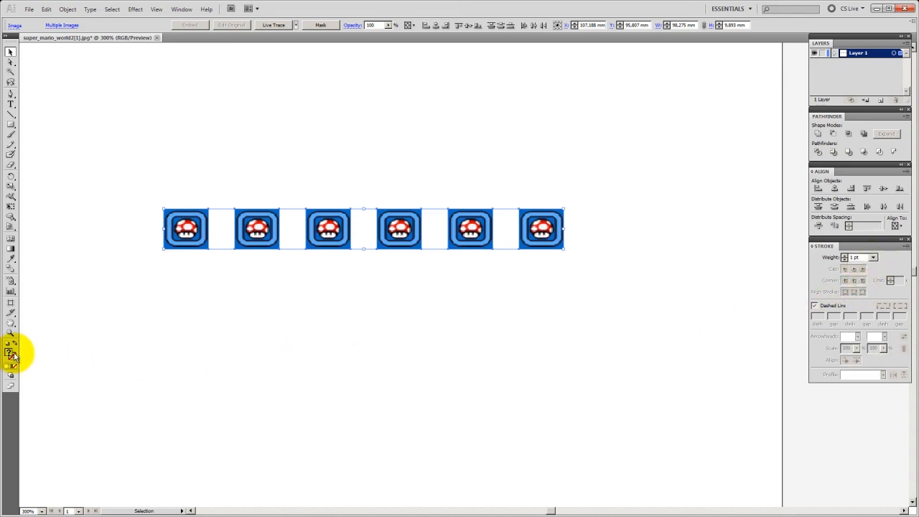
Try a heavier stroke weight on the rightmost mushroom image alone.
click(479, 344)
click(532, 237)
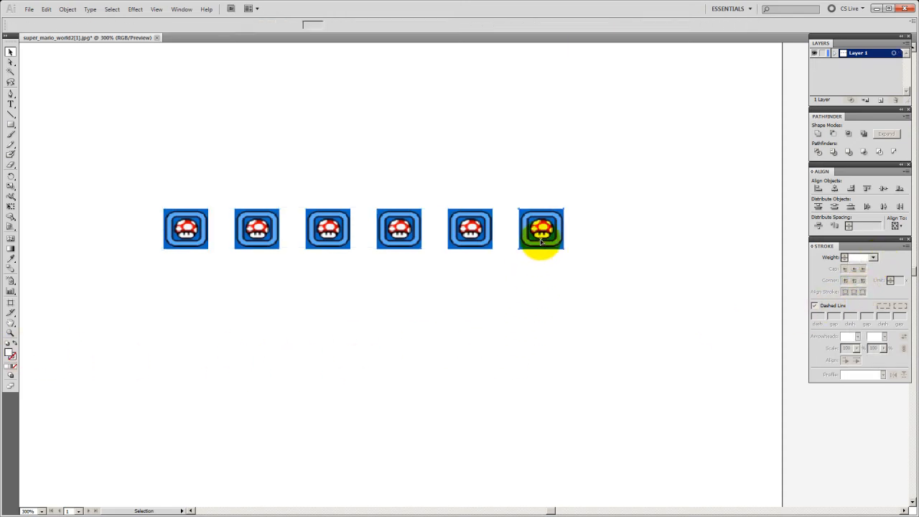
click(873, 257)
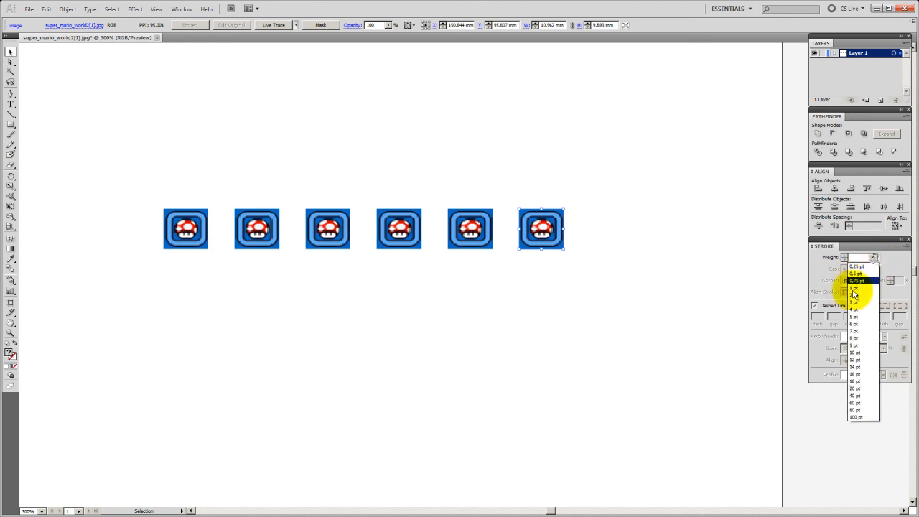
click(853, 343)
Delete all the mushroom images except the third one from the left.
drag(127, 150, 674, 314)
click(609, 311)
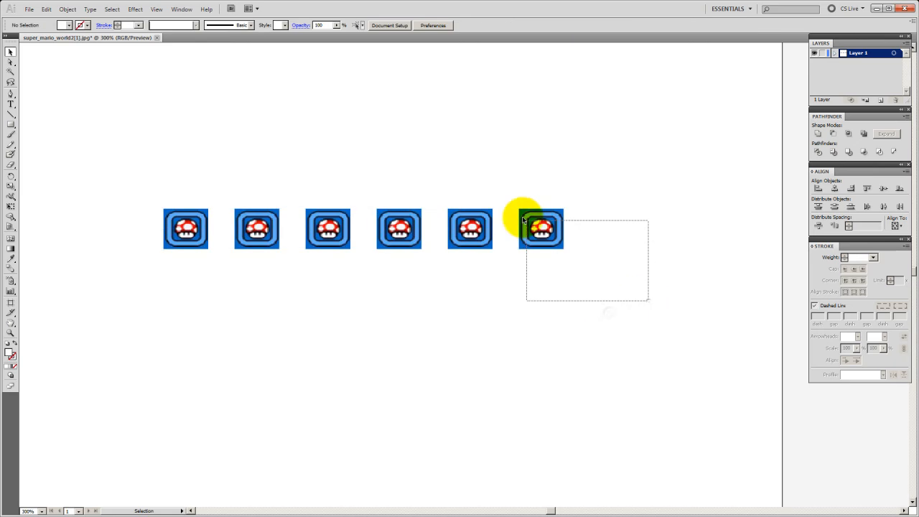
click(479, 194)
key(Delete)
drag(152, 159, 283, 281)
key(Delete)
drag(379, 175, 462, 330)
key(Delete)
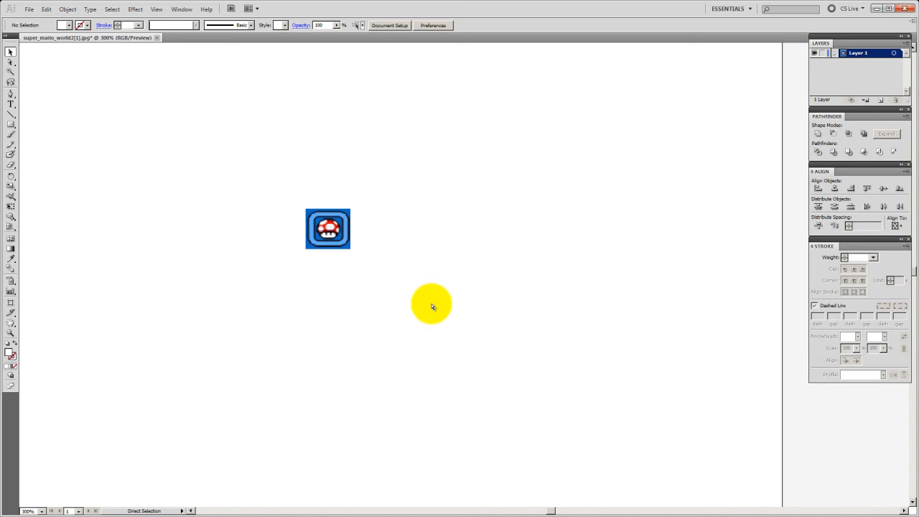
Enlarge the remaining mushroom image proportionally to about 95 × 86 mm and move it back toward the middle of the page.
key(ctrl+minus)
key(ctrl+minus)
drag(416, 302, 341, 183)
click(320, 122)
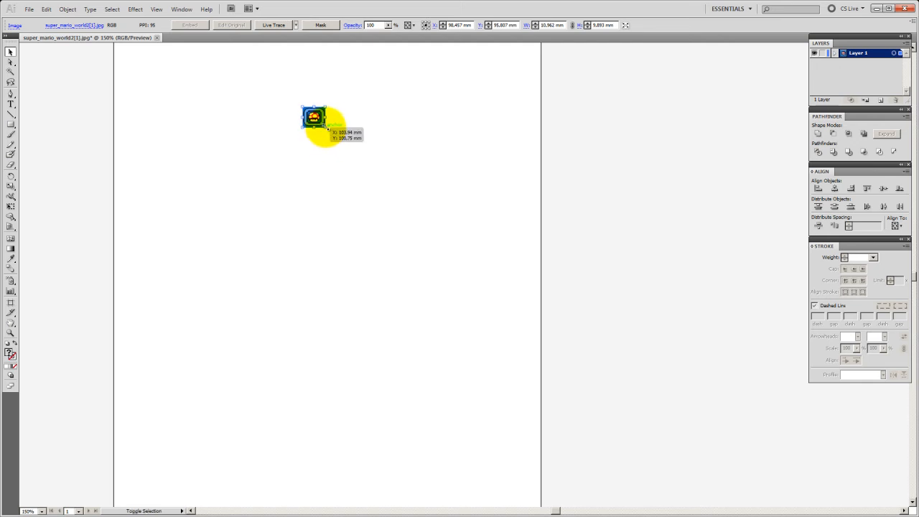
drag(327, 127, 496, 372)
drag(431, 196, 355, 206)
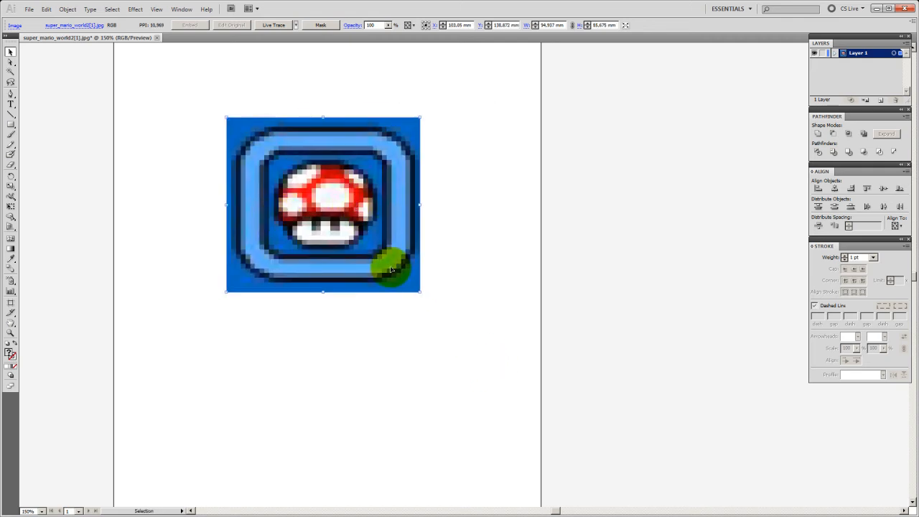
Enlarge the mushroom image further to about 115 × 104 mm and center it across the page's width.
drag(420, 291, 451, 344)
drag(388, 228, 357, 223)
drag(465, 205, 525, 255)
drag(455, 258, 467, 254)
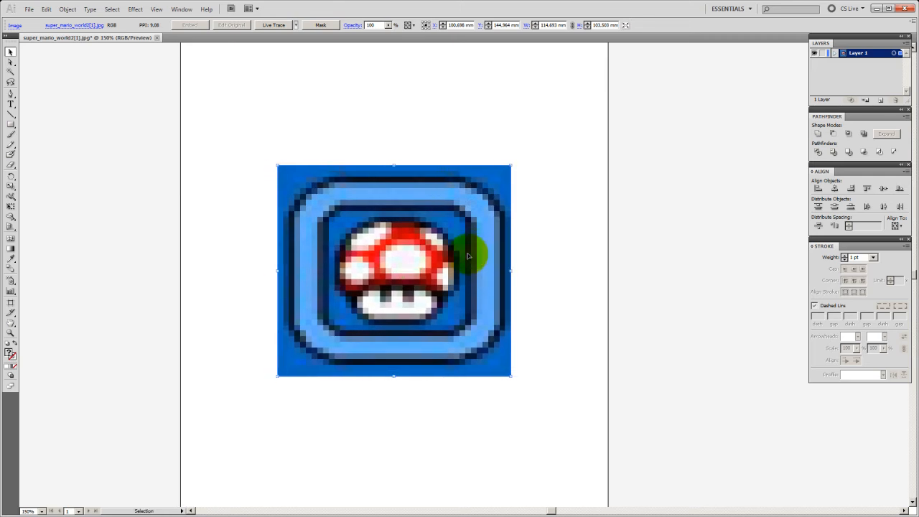
click(582, 284)
Draw an upright five-pointed star about 93 × 88 mm with the Star tool and place it just below the mushroom image.
drag(566, 304, 525, 239)
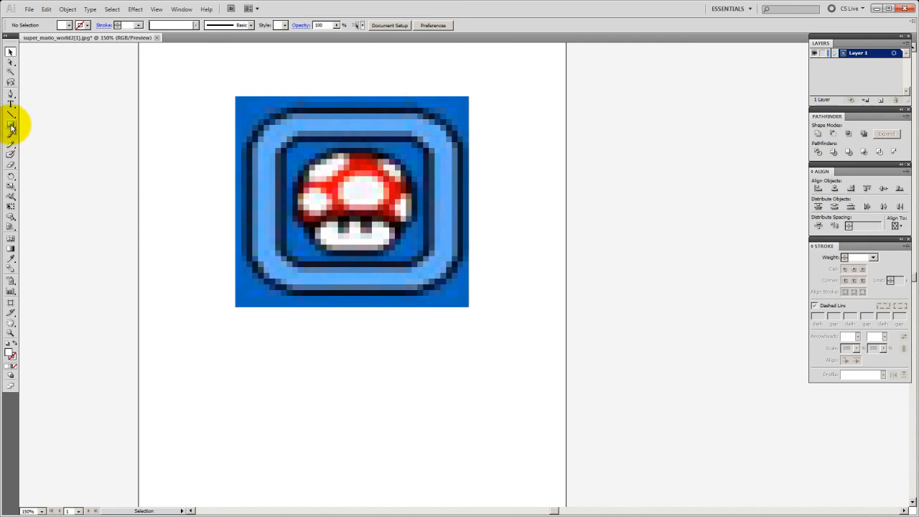
drag(11, 125, 55, 166)
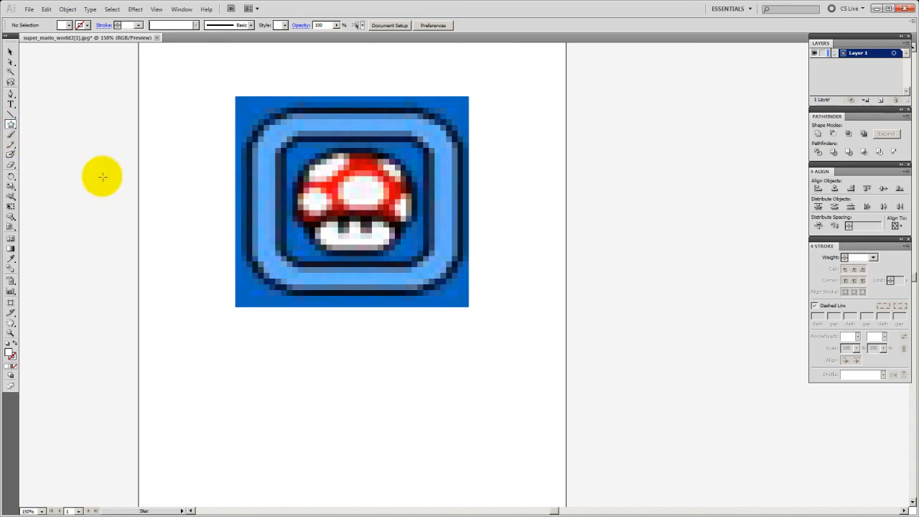
mouse_move(527, 221)
mouse_down()
mouse_move(426, 220)
mouse_move(435, 215)
mouse_up()
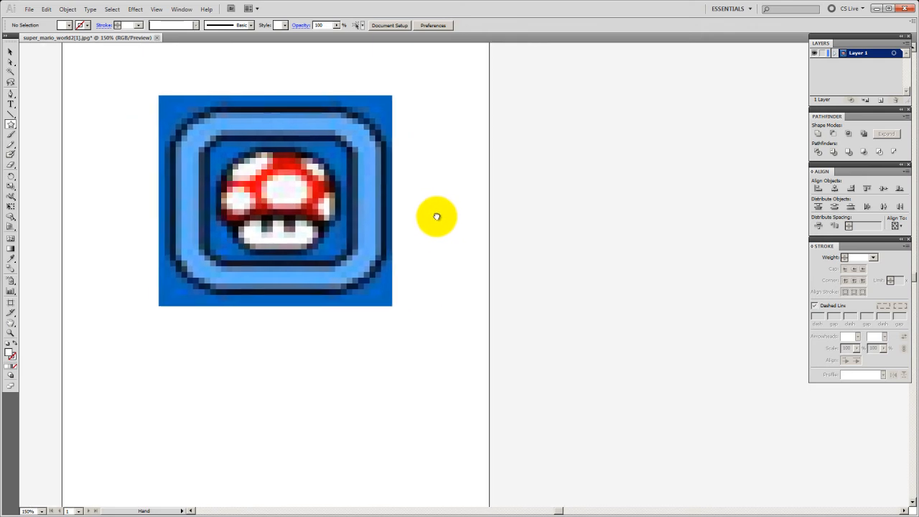
drag(529, 294, 610, 201)
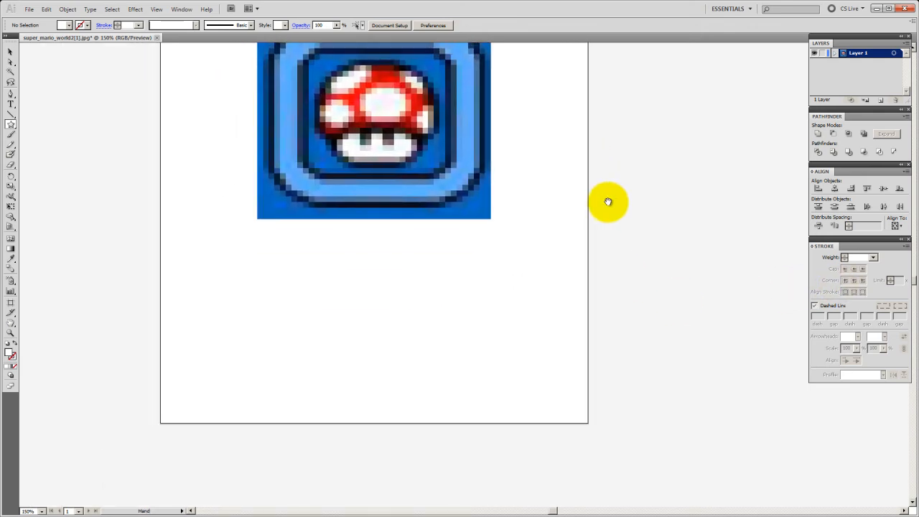
drag(367, 283, 427, 363)
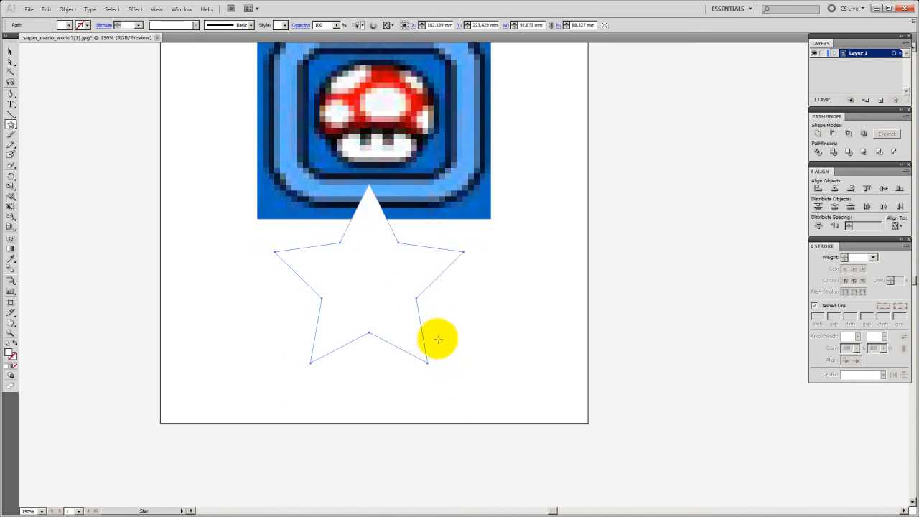
click(10, 51)
drag(396, 271, 401, 315)
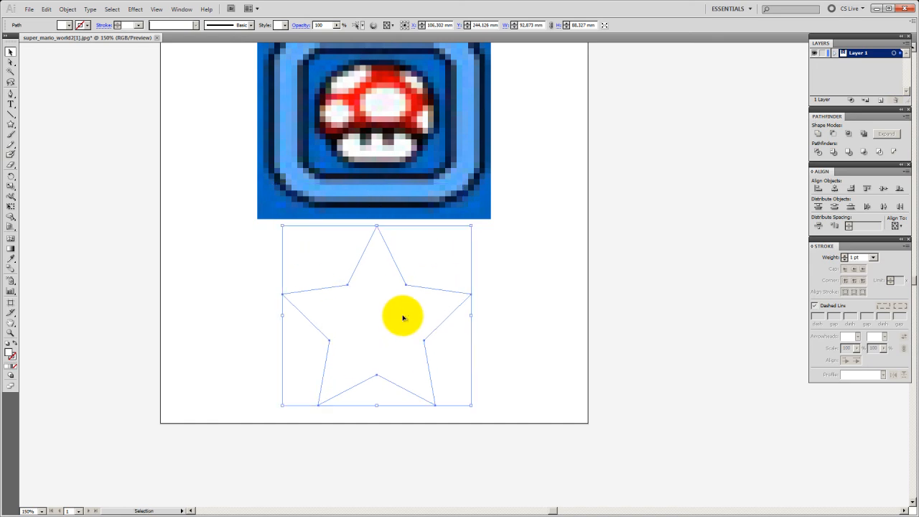
Give the star the default white fill and black stroke.
click(511, 345)
click(398, 321)
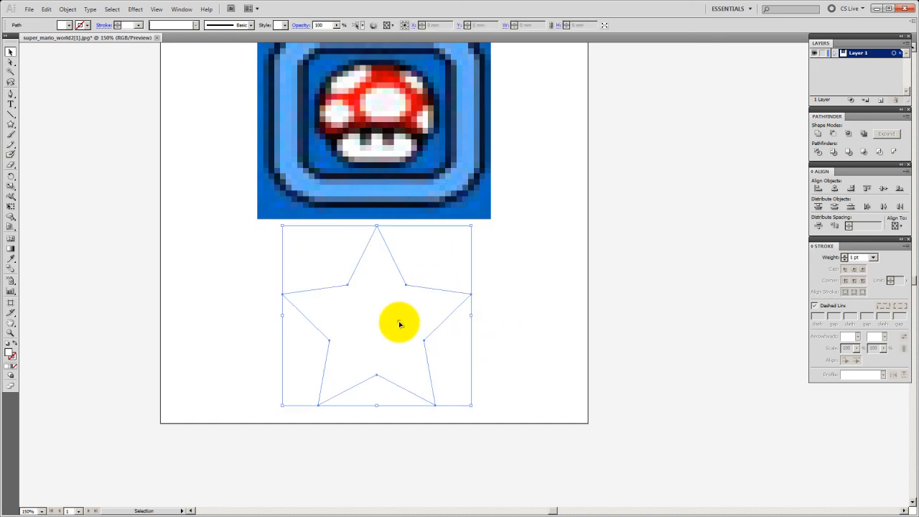
click(8, 346)
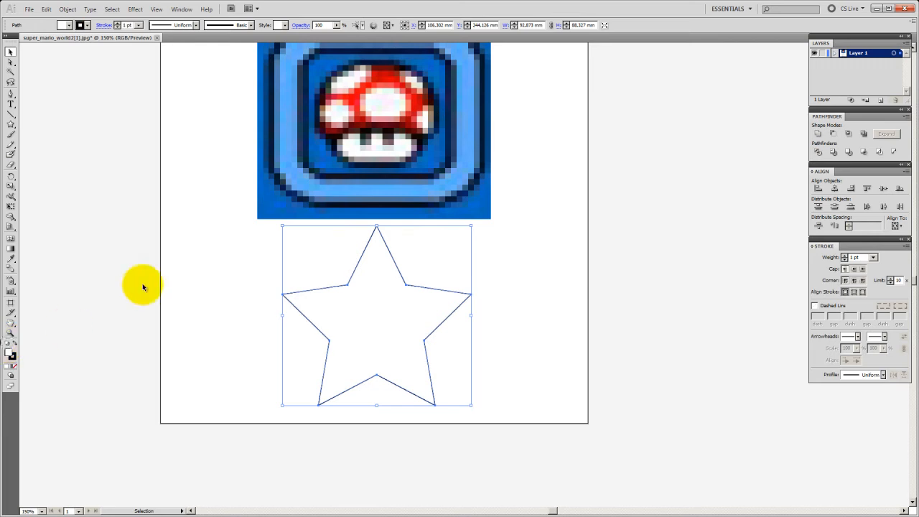
click(184, 260)
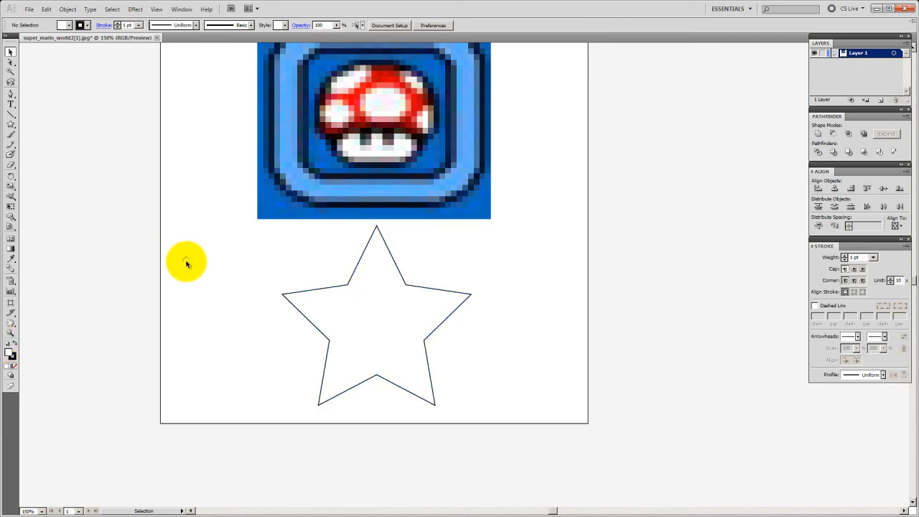
Set the star's stroke weight to 6 pt.
click(458, 305)
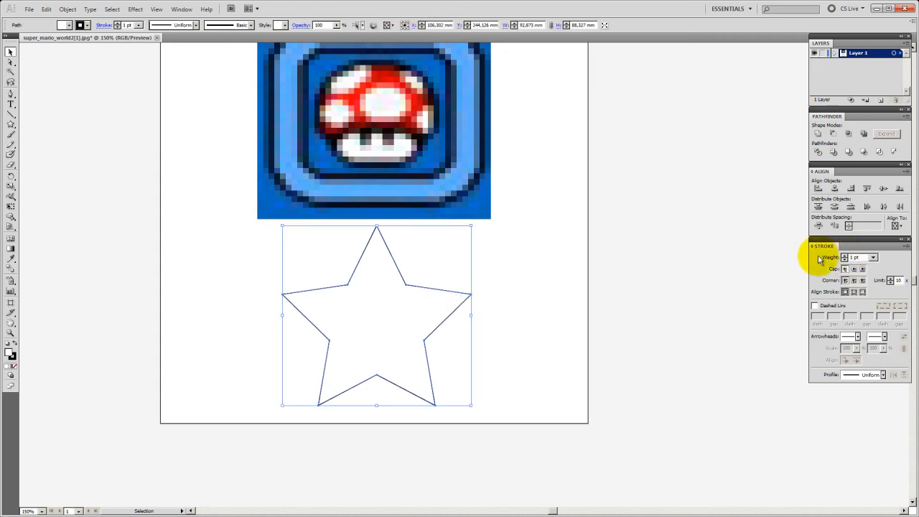
click(873, 257)
click(861, 326)
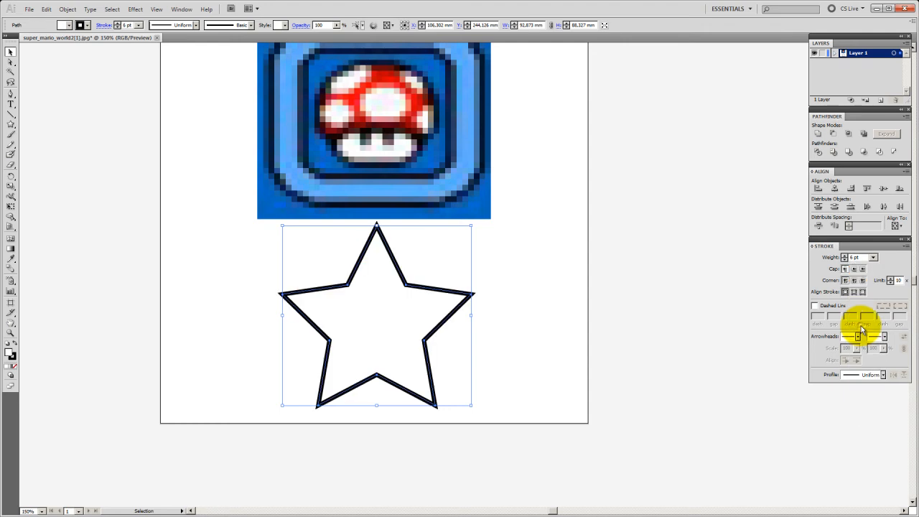
click(567, 293)
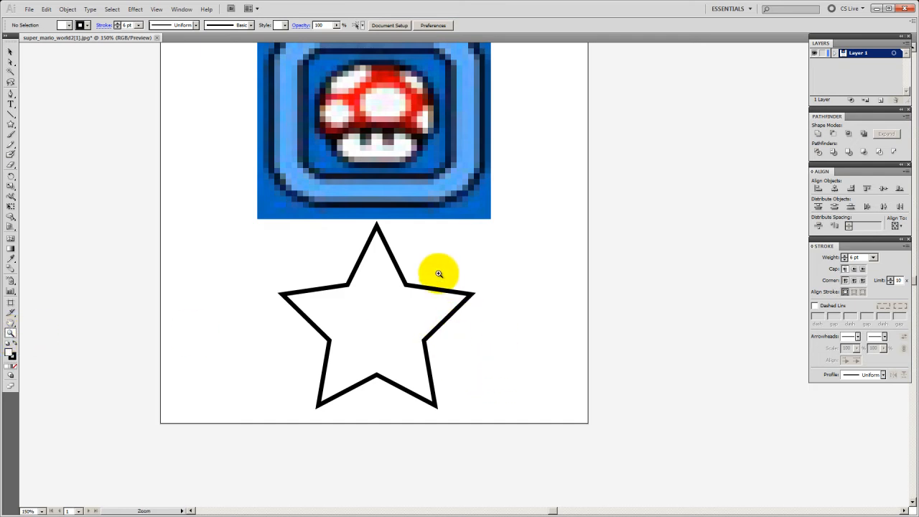
Give the star's stroke round caps and round corner joins.
drag(441, 277, 503, 353)
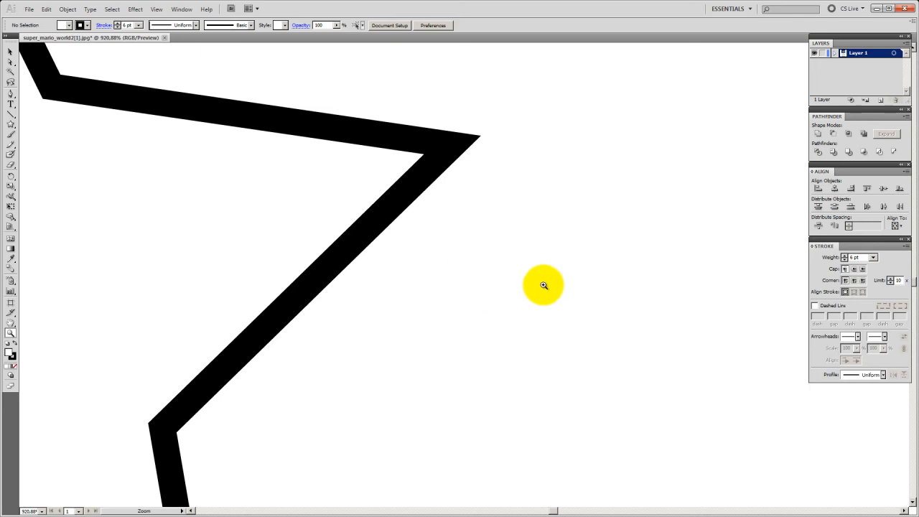
click(11, 51)
click(94, 94)
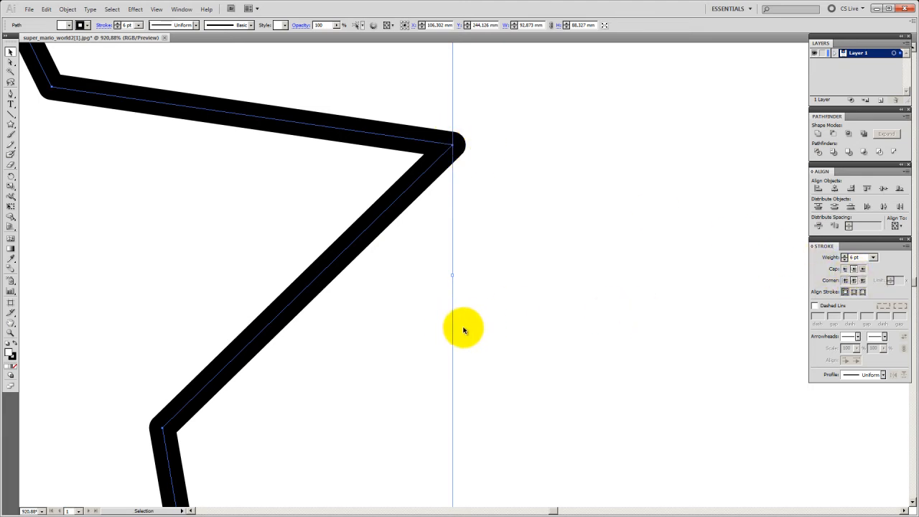
drag(412, 329, 416, 362)
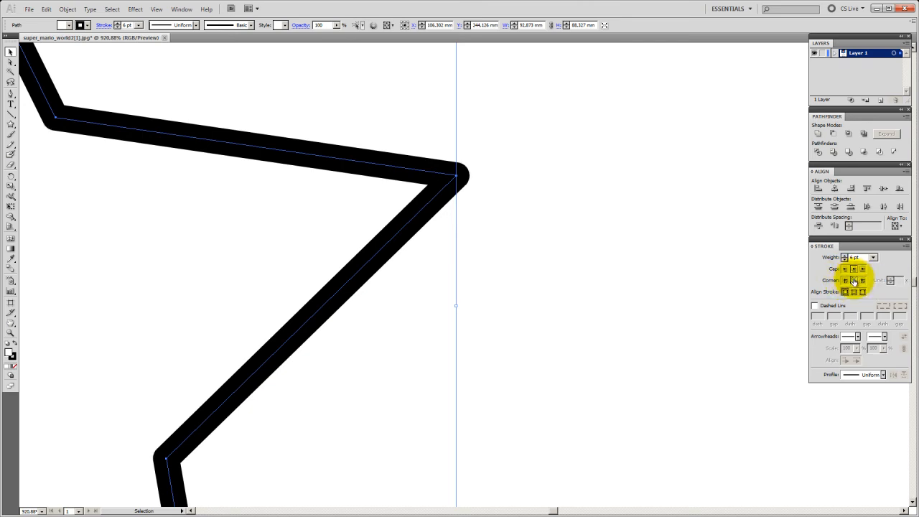
click(610, 254)
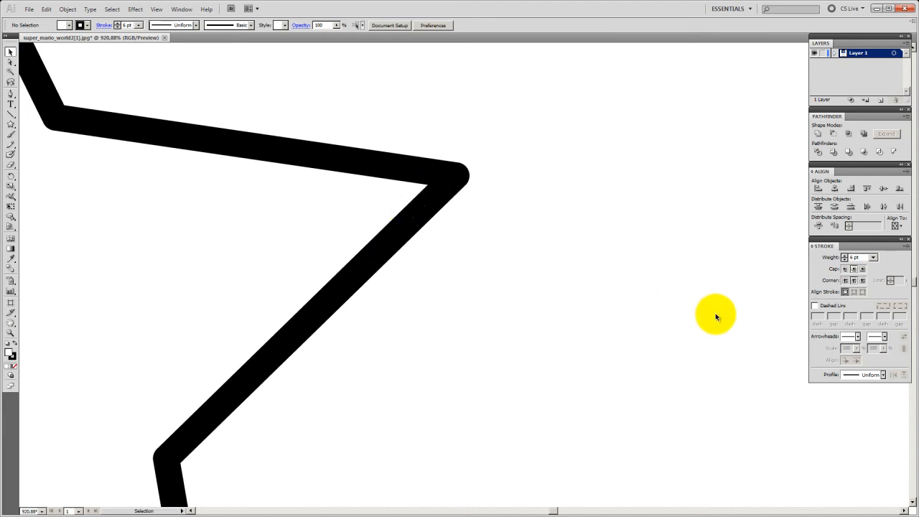
Try a solid arrowhead at the start point of the star's path and remove it again.
key(ctrl+minus)
key(ctrl+minus)
key(ctrl+minus)
key(ctrl+minus)
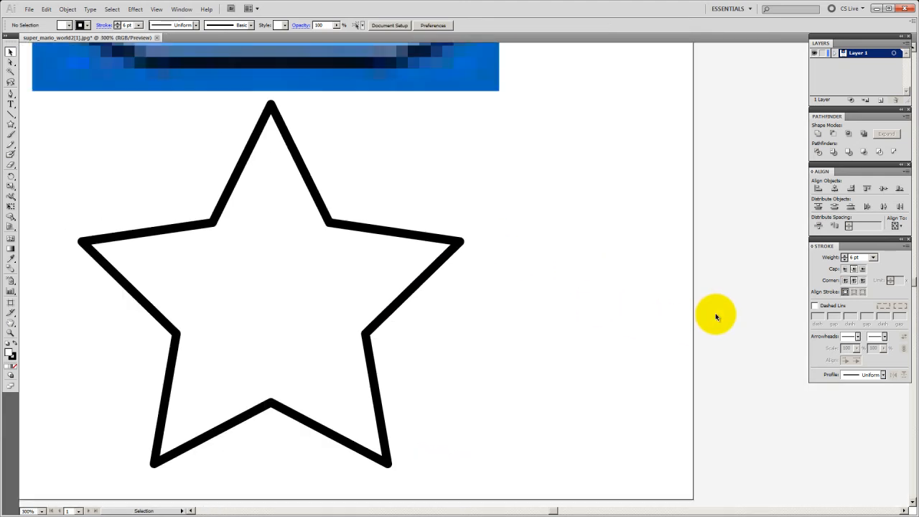
drag(713, 311, 700, 276)
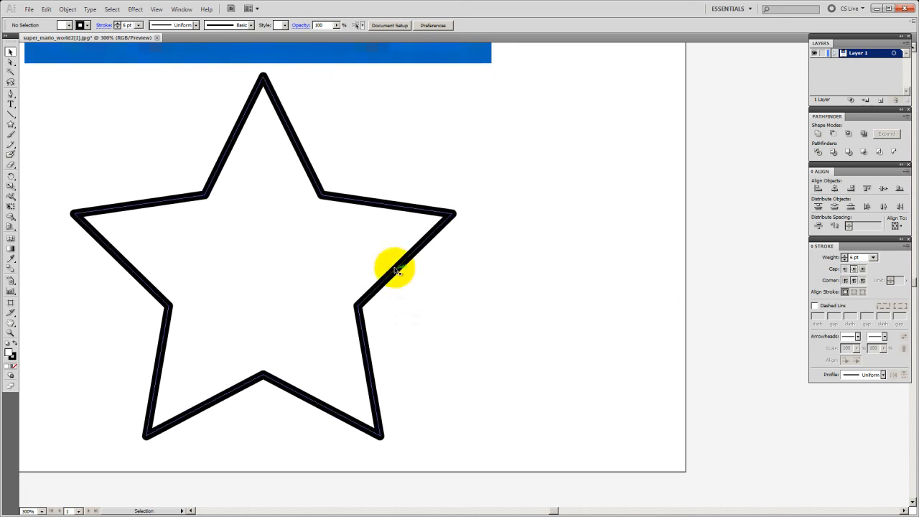
click(393, 267)
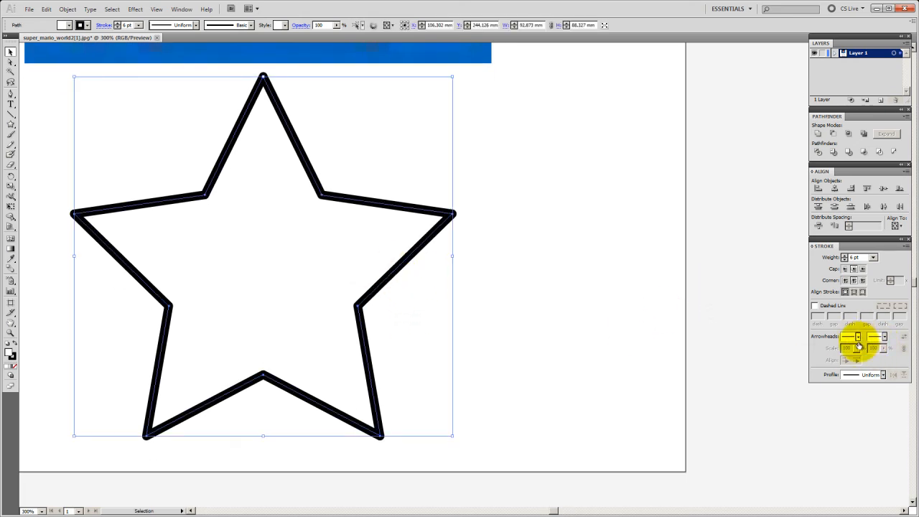
click(858, 338)
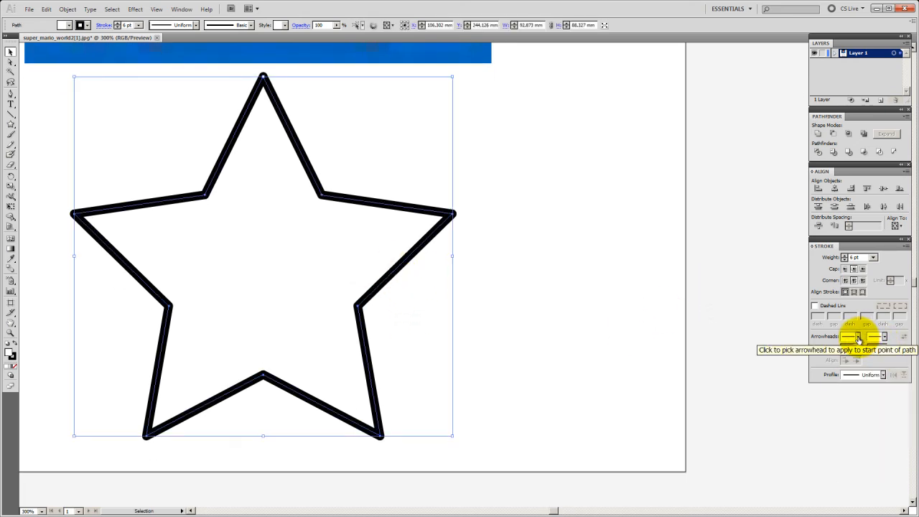
click(859, 337)
click(858, 371)
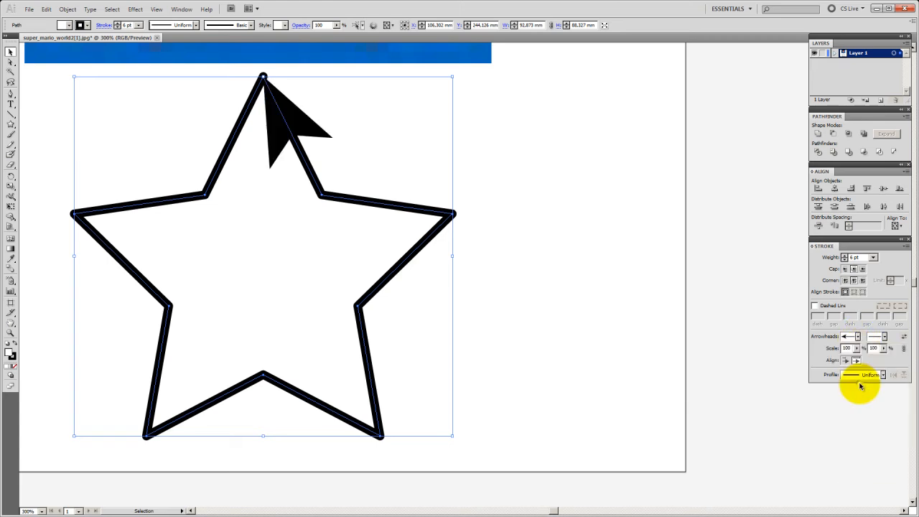
click(859, 337)
click(862, 353)
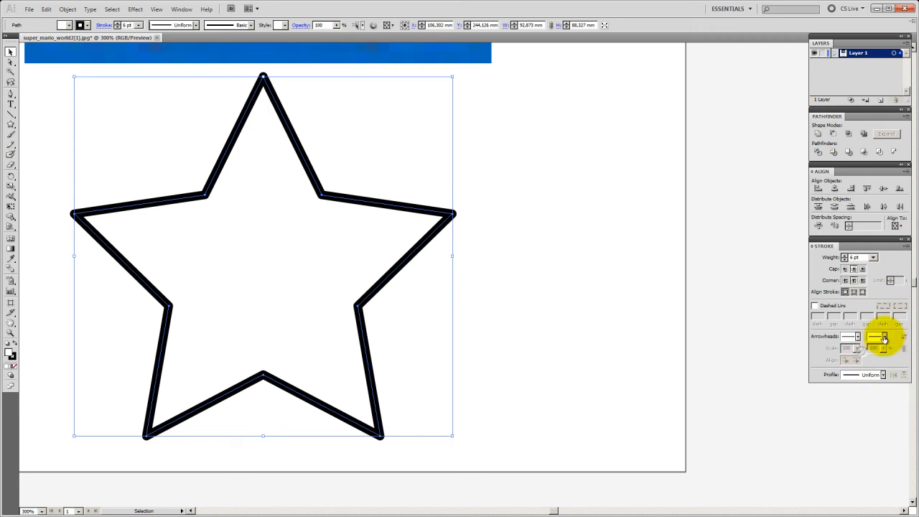
Apply the double-bulge width profile to the star's stroke.
click(886, 336)
click(786, 359)
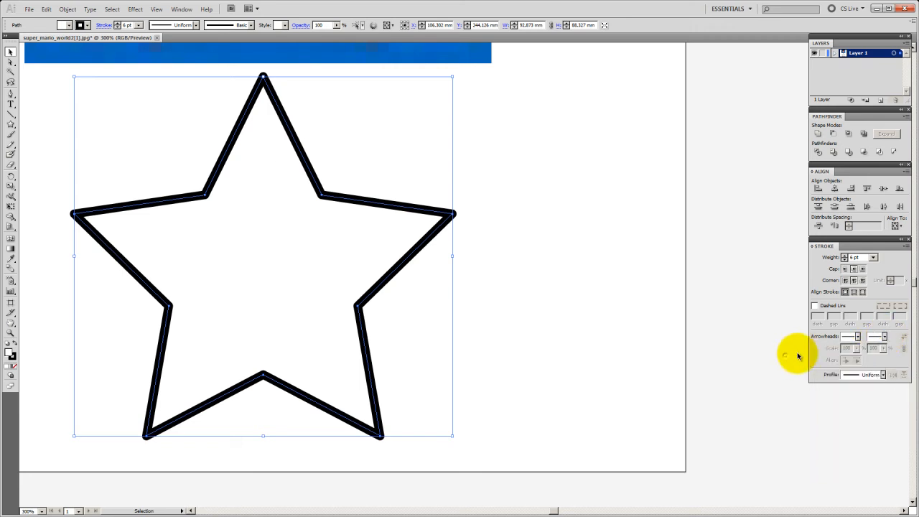
click(870, 377)
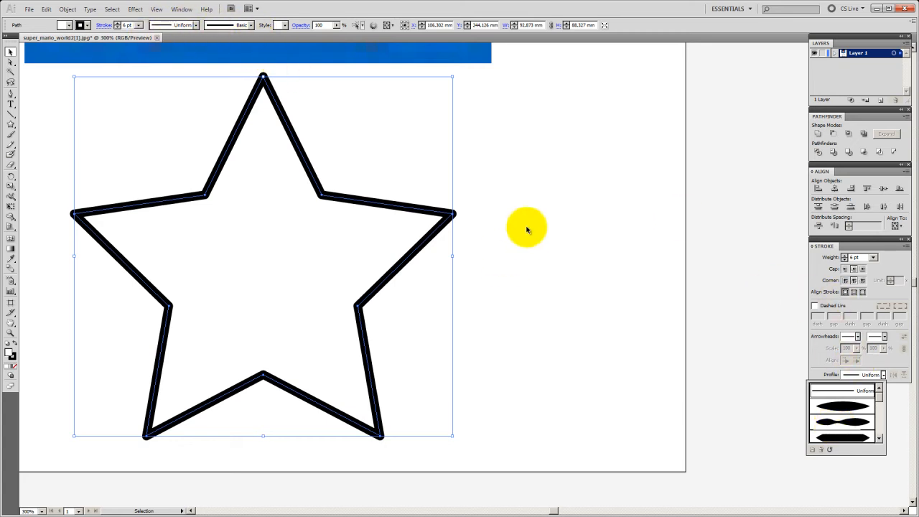
click(853, 280)
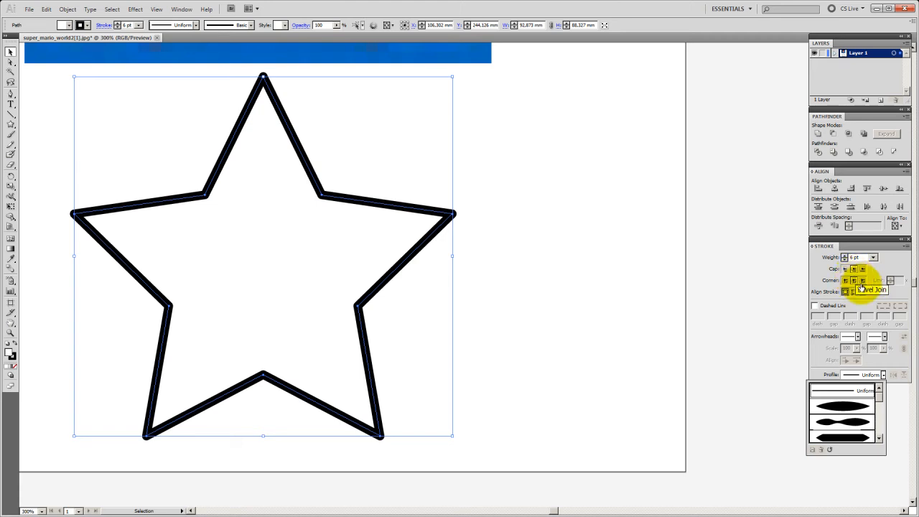
click(836, 425)
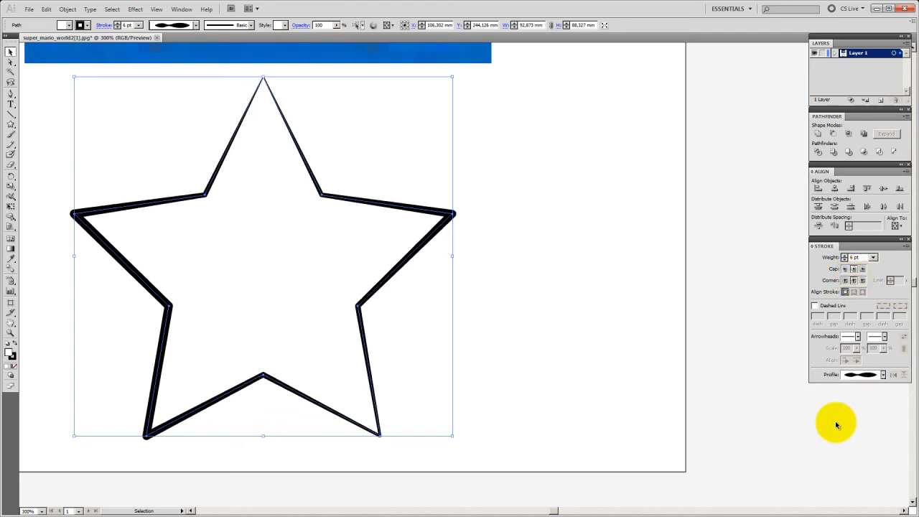
Try the one-sided tapered width profile on the star's stroke, return to the double-bulge profile and deselect the star.
click(883, 375)
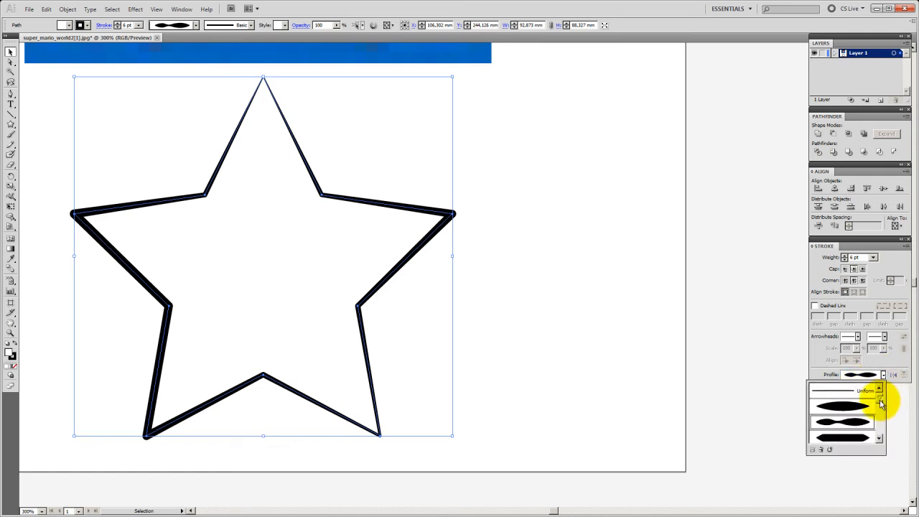
click(832, 436)
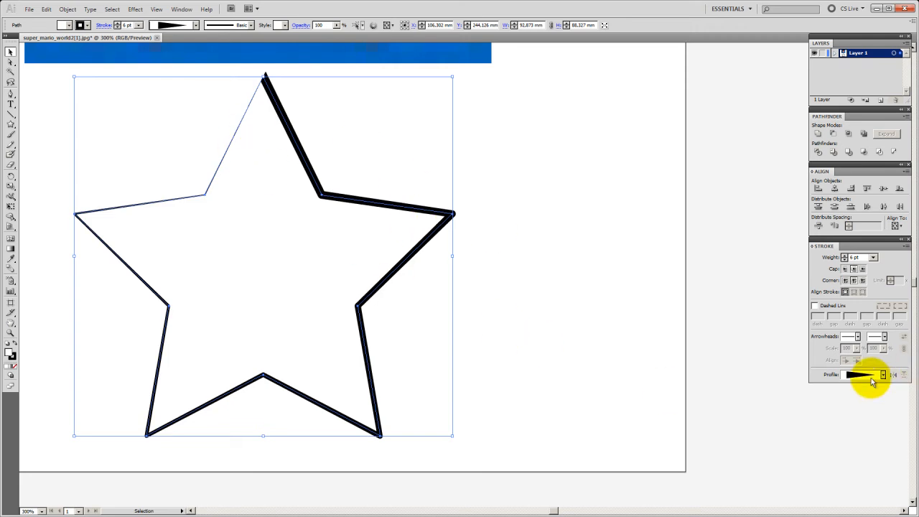
click(882, 374)
click(858, 413)
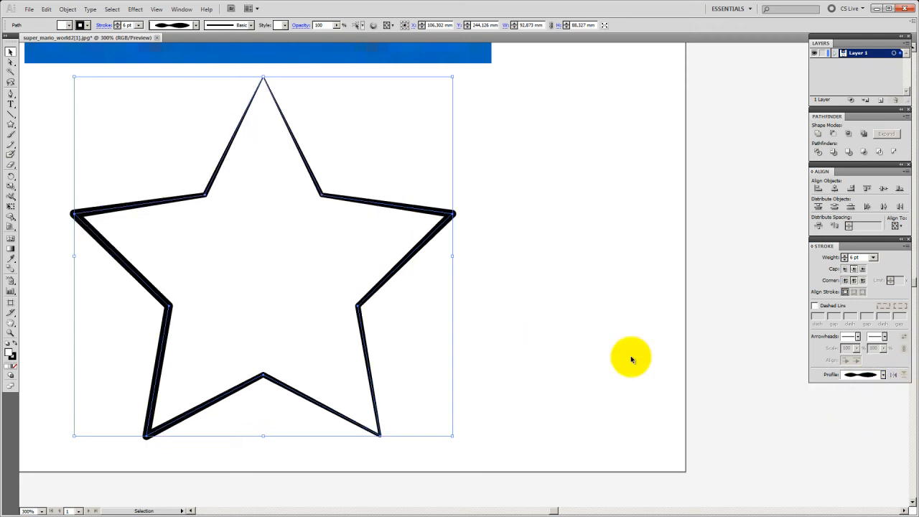
click(382, 129)
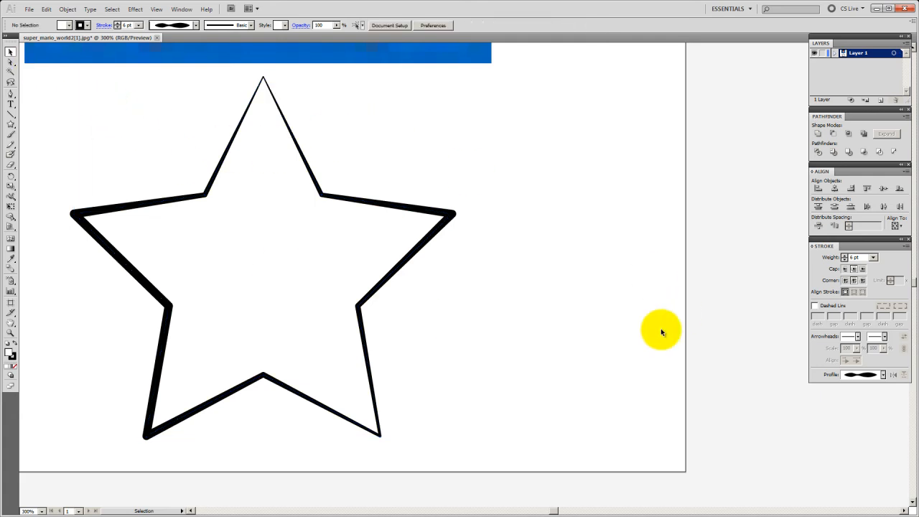
Delete the star below the mushroom image.
scroll(660, 332, up, 2)
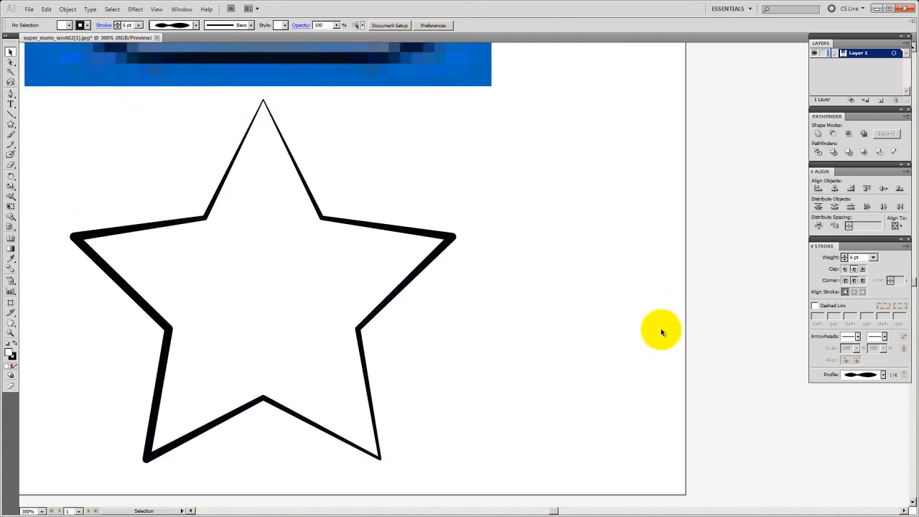
key(ctrl+minus)
key(ctrl+minus)
key(ctrl+minus)
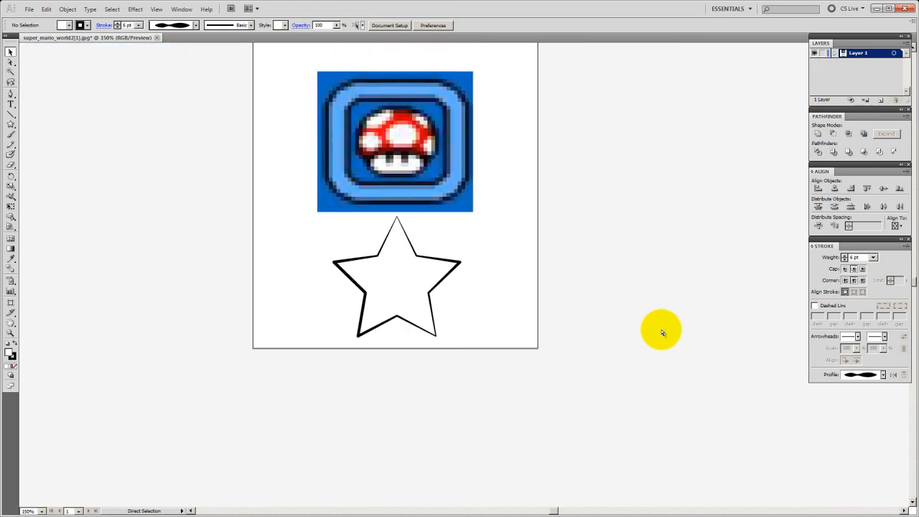
key(space)
drag(503, 168, 450, 226)
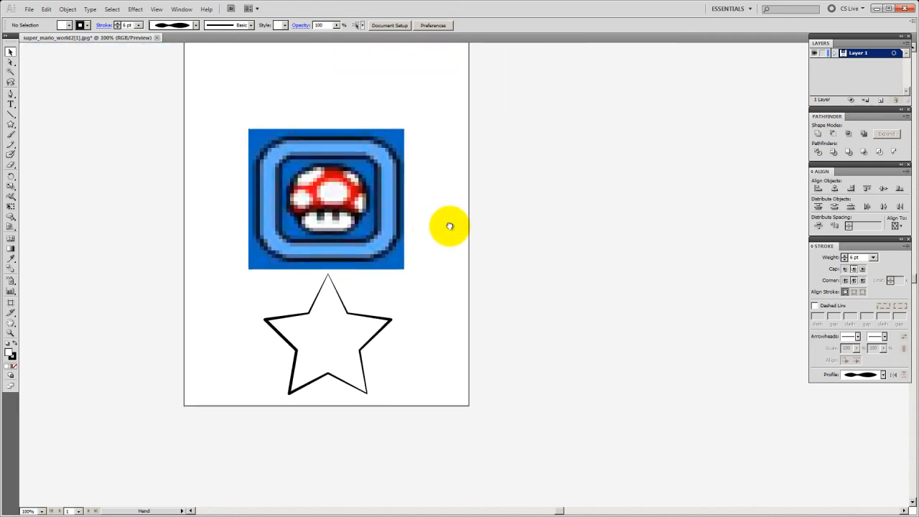
click(360, 319)
key(Delete)
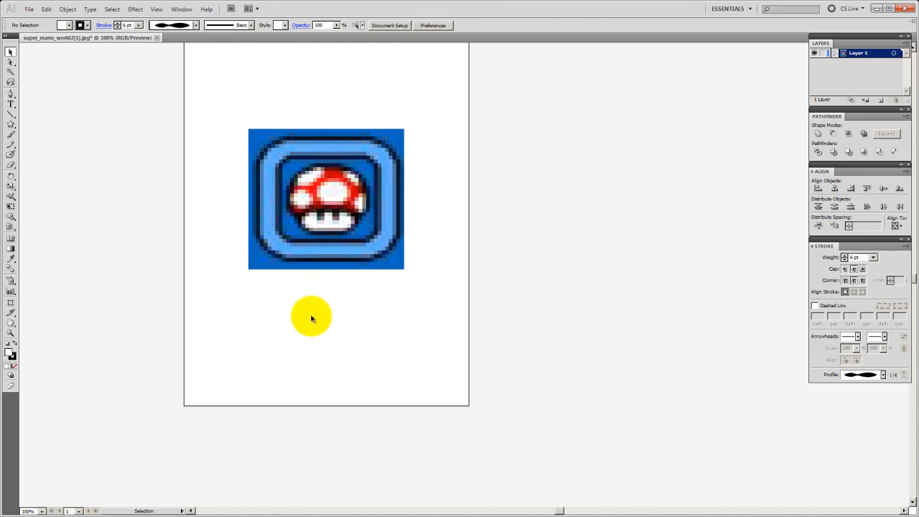
Lock Layer 1 with the mushroom image and add a new layer above it.
click(10, 334)
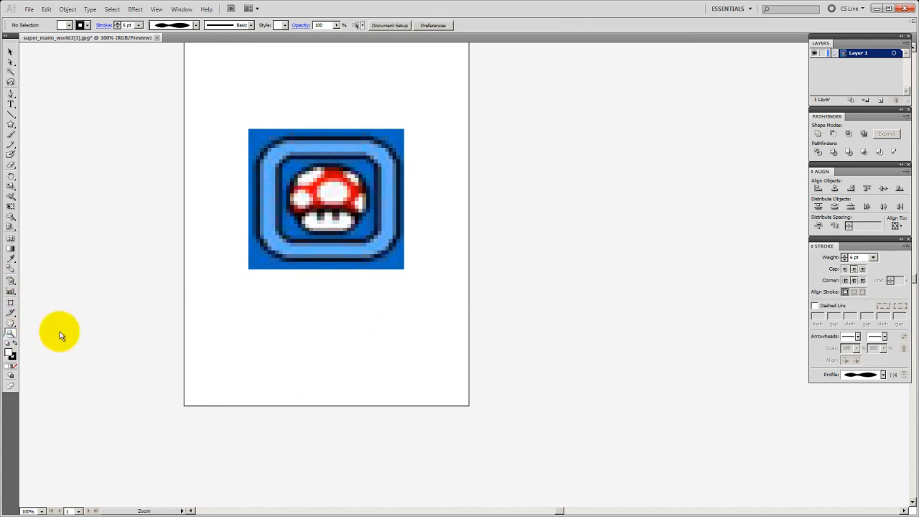
drag(209, 86, 450, 318)
drag(368, 282, 233, 238)
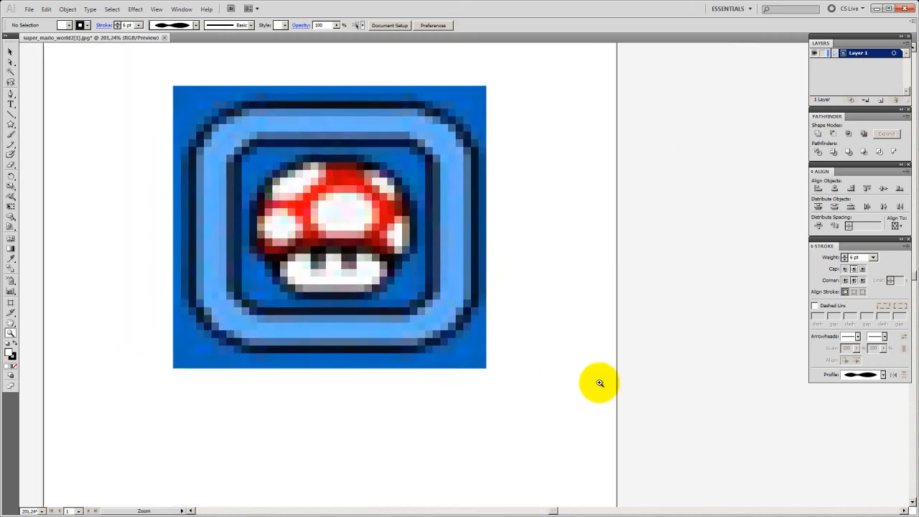
click(823, 55)
click(882, 101)
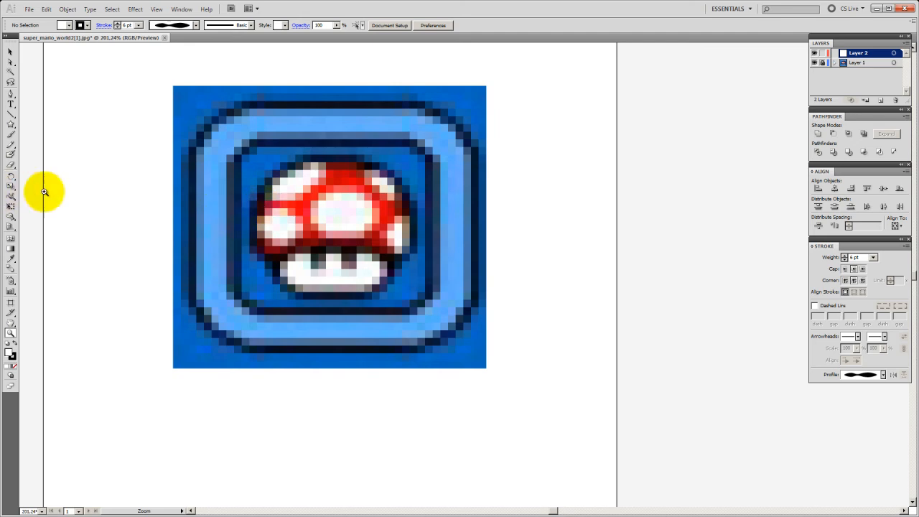
Draw a rounded rectangle about 67.5 mm square, move it over the mushroom image and remove its fill.
drag(10, 125, 53, 138)
drag(515, 111, 617, 295)
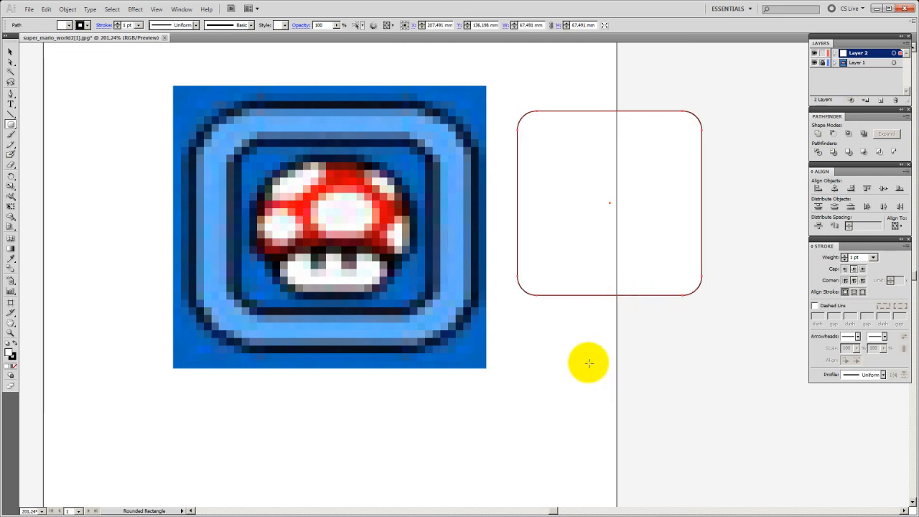
click(10, 51)
drag(564, 179, 278, 201)
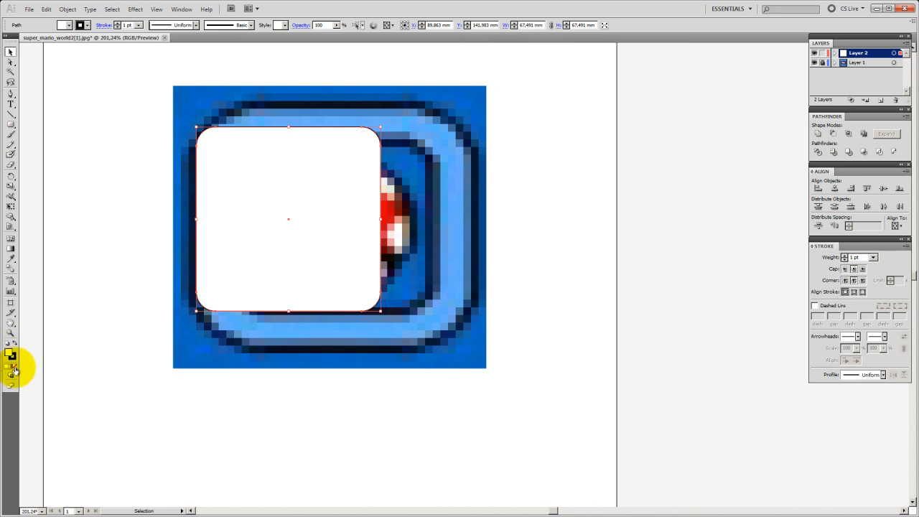
click(13, 370)
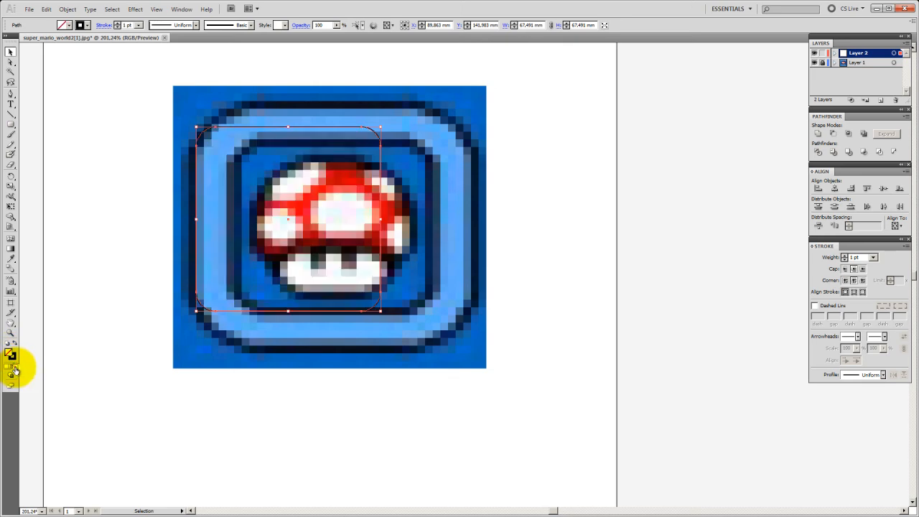
Enlarge the rounded rectangle to about 81 mm square and nudge it into place over the light blue frame.
drag(380, 127, 459, 102)
drag(361, 151, 388, 188)
drag(411, 97, 415, 136)
key(Up)
key(Up)
key(Up)
key(Up)
key(Up)
key(Up)
key(Up)
key(Up)
key(Up)
key(Up)
key(Up)
key(Up)
key(Up)
key(Up)
key(Up)
key(Up)
key(Up)
key(Up)
key(Up)
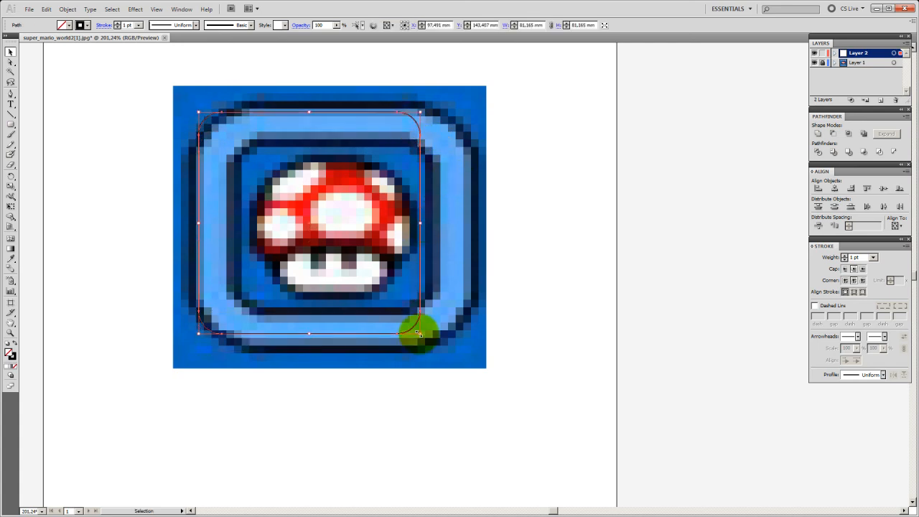
Stretch the rounded rectangle to about 101 mm wide and 91 mm high to match the frame's outer outline.
drag(422, 336, 479, 352)
mouse_move(438, 112)
mouse_down()
mouse_move(470, 102)
mouse_move(447, 105)
mouse_up()
drag(447, 176, 446, 178)
drag(446, 229, 471, 230)
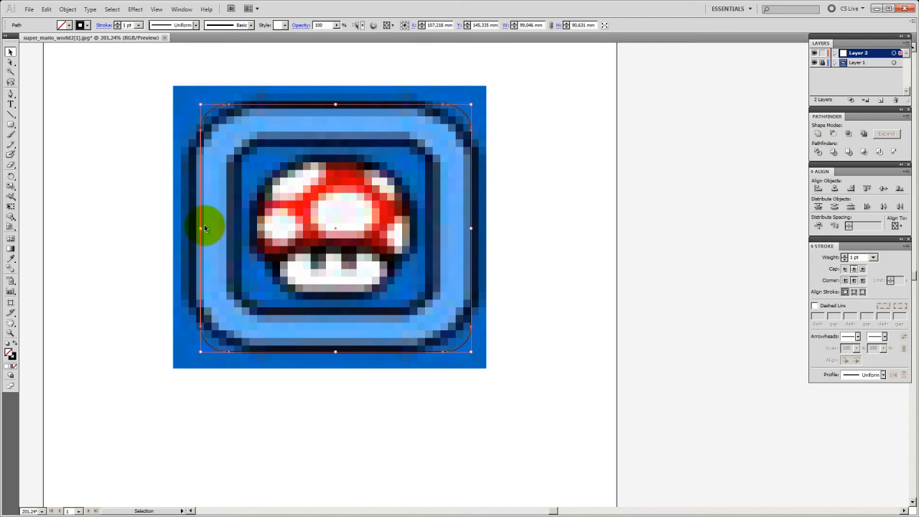
drag(199, 229, 194, 229)
click(667, 373)
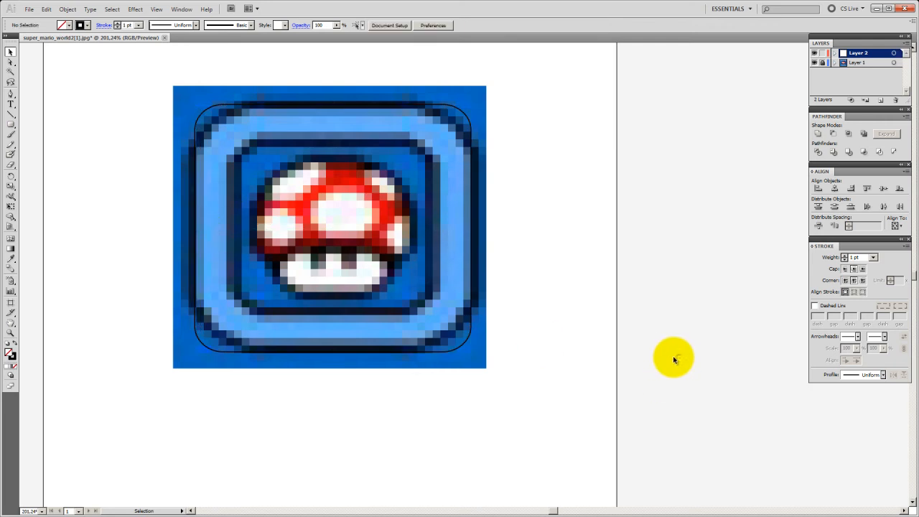
click(224, 105)
click(83, 185)
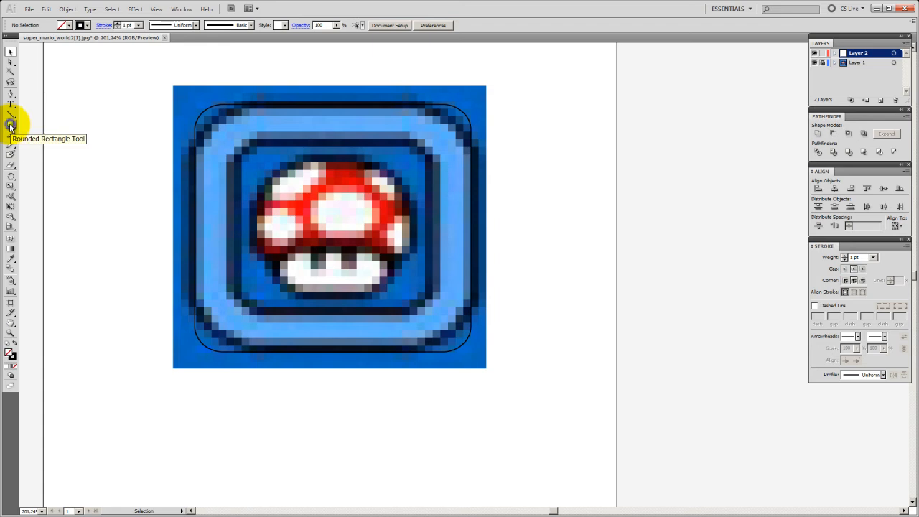
right_click(94, 137)
click(84, 136)
click(86, 137)
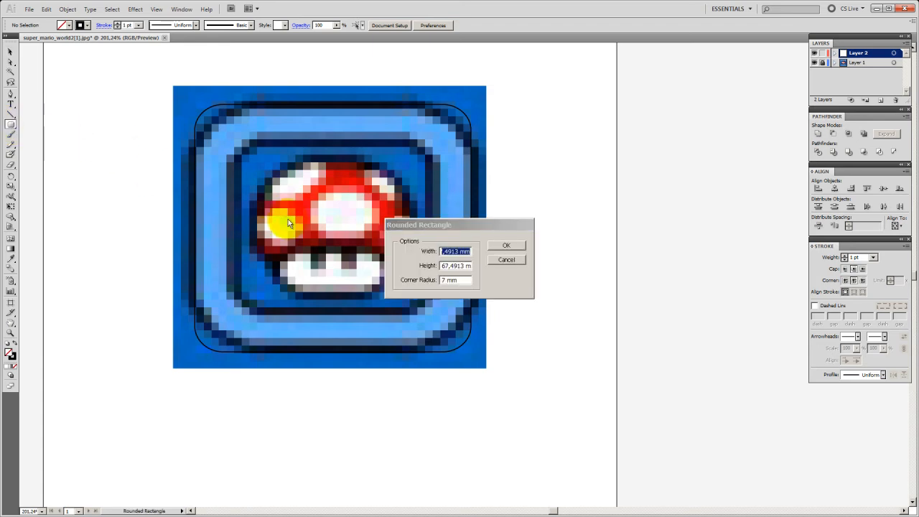
click(505, 260)
Delete the rounded rectangle whose corners are too tight for the frame.
click(10, 52)
click(240, 105)
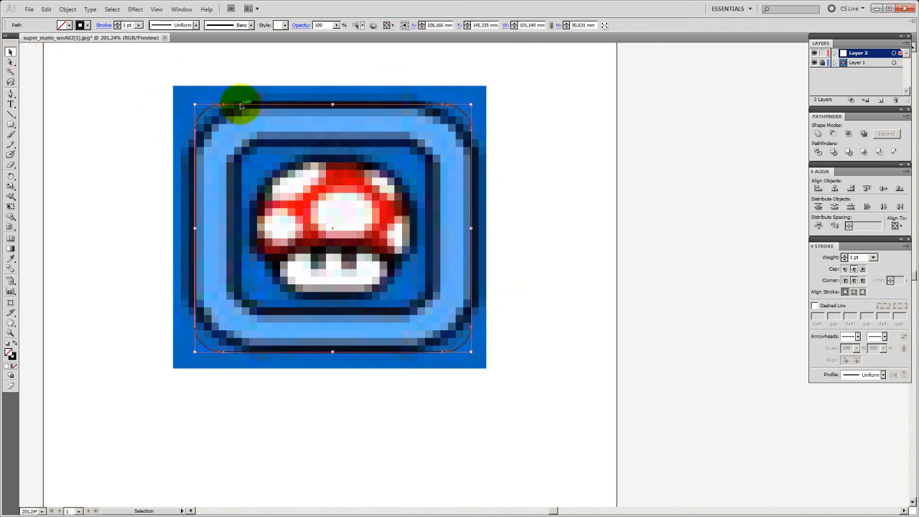
click(207, 138)
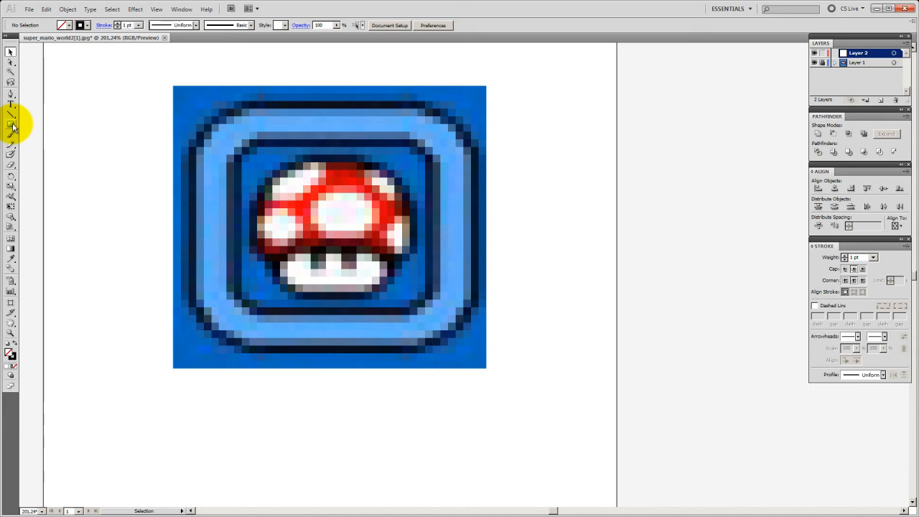
Create a new rounded rectangle with a 20 mm corner radius, keeping the preset width and height.
click(12, 124)
right_click(83, 147)
click(74, 136)
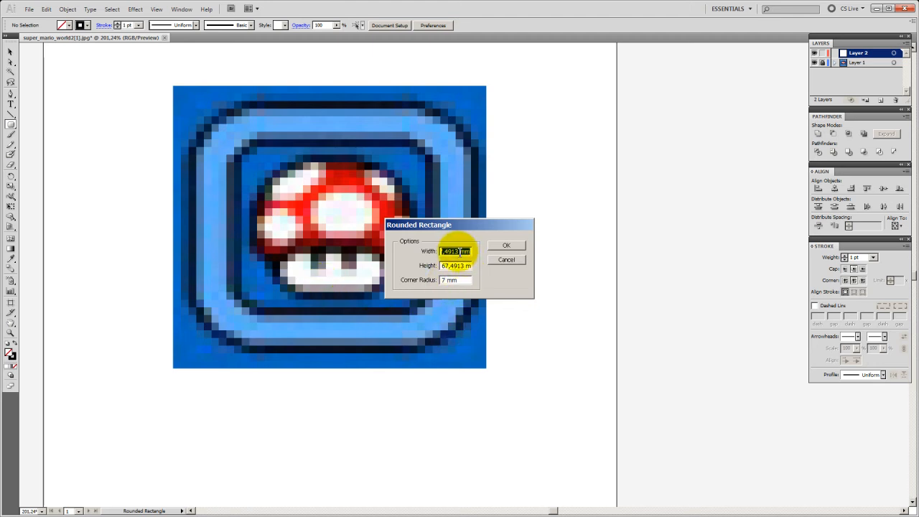
drag(458, 227, 576, 177)
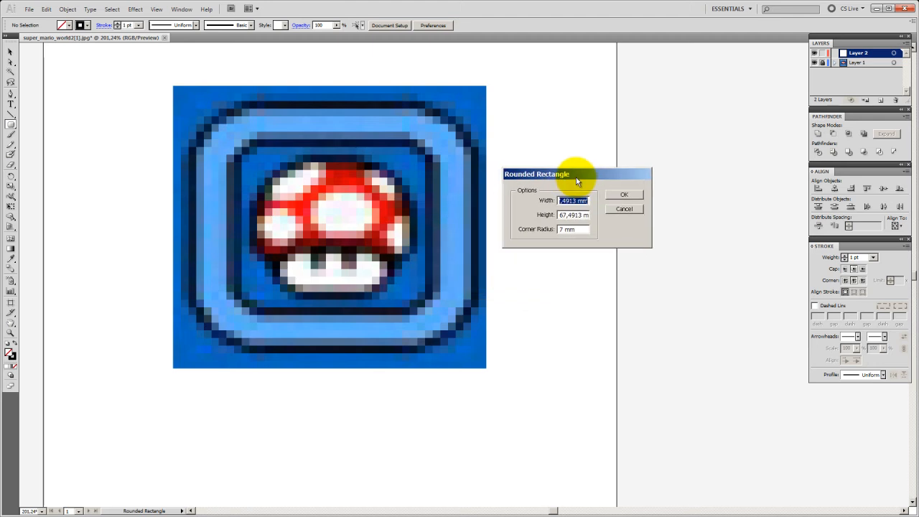
double_click(563, 229)
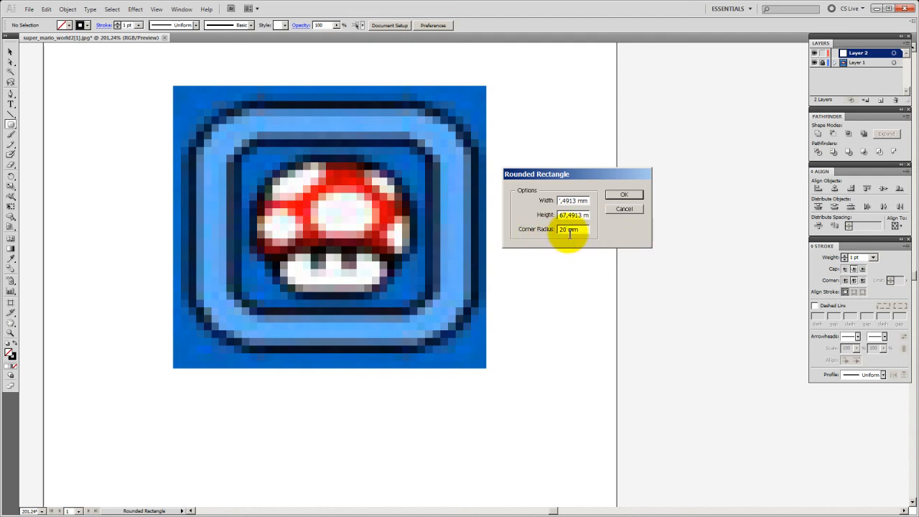
click(625, 193)
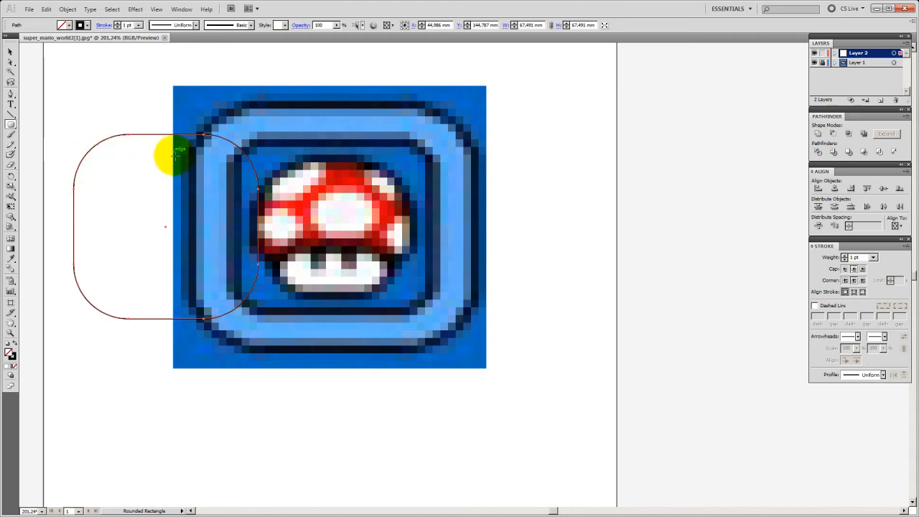
Move the new rounded rectangle onto the light blue frame and stretch it to about 101 mm wide and 92 mm high.
click(10, 52)
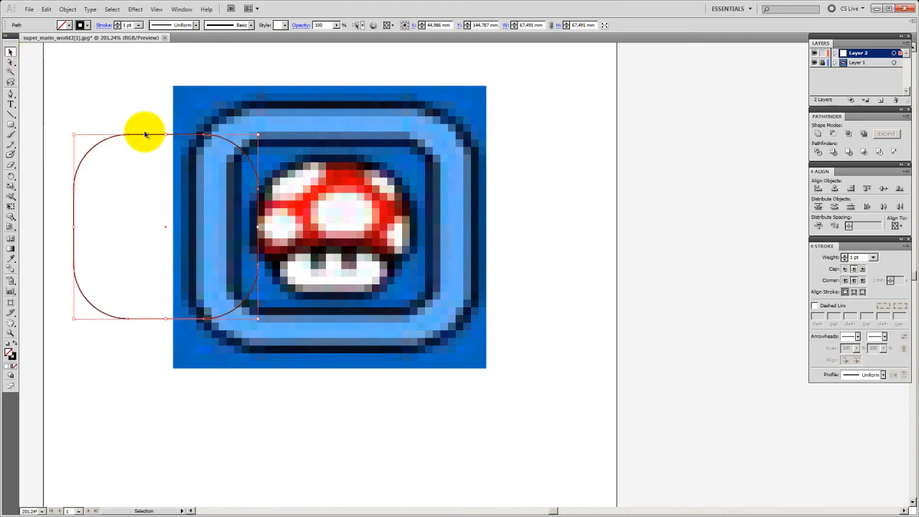
drag(145, 136, 268, 111)
drag(380, 291, 471, 346)
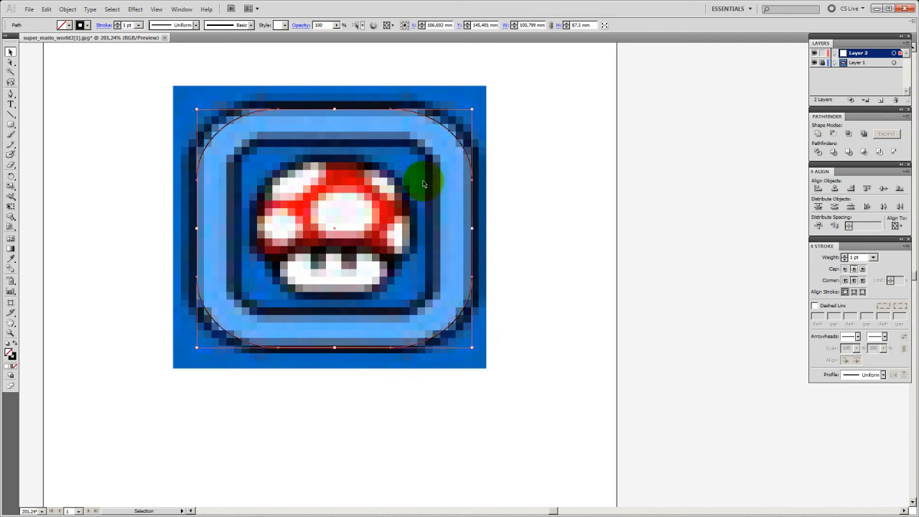
drag(334, 110, 333, 101)
mouse_move(334, 347)
mouse_down()
mouse_move(335, 361)
mouse_move(335, 352)
mouse_up()
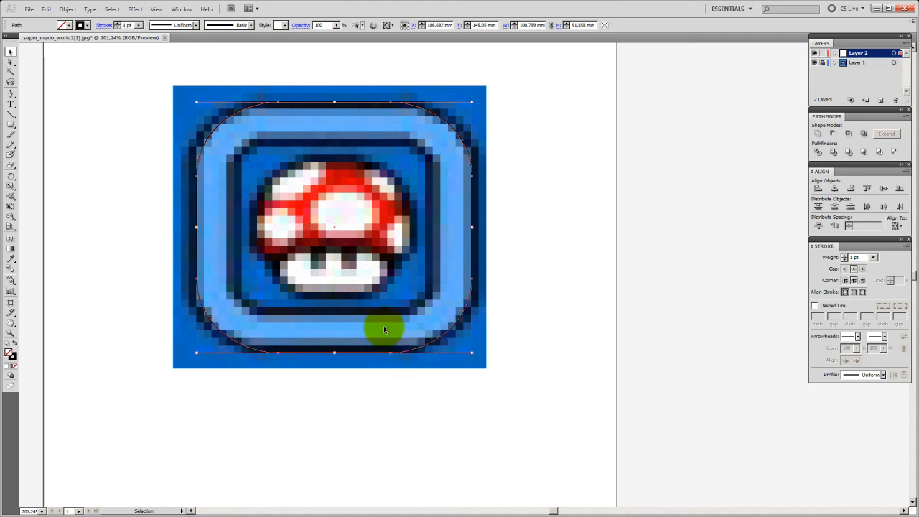
click(570, 244)
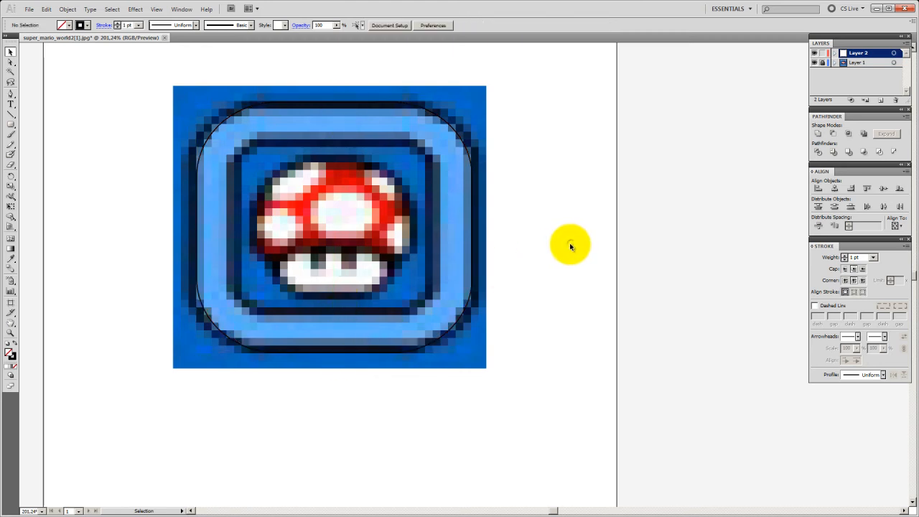
Change the stroke color of the rounded rectangle around the light blue frame to red.
click(468, 154)
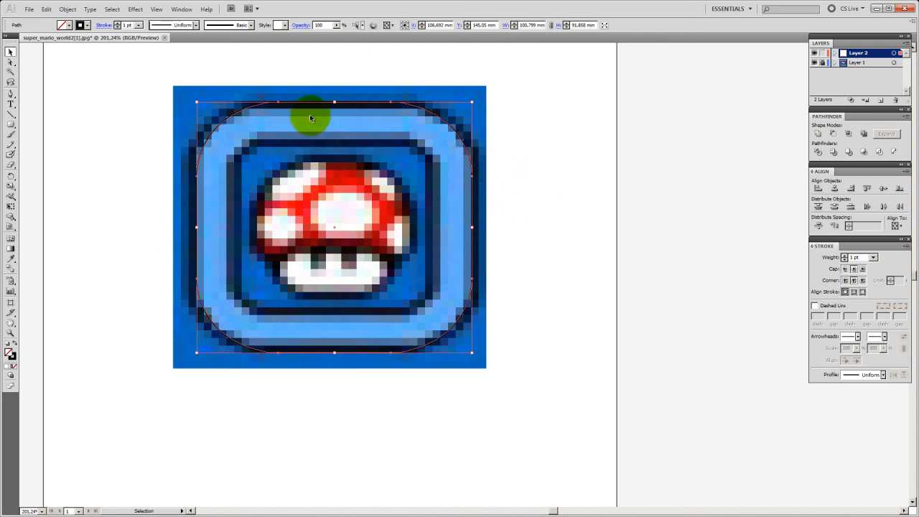
click(10, 352)
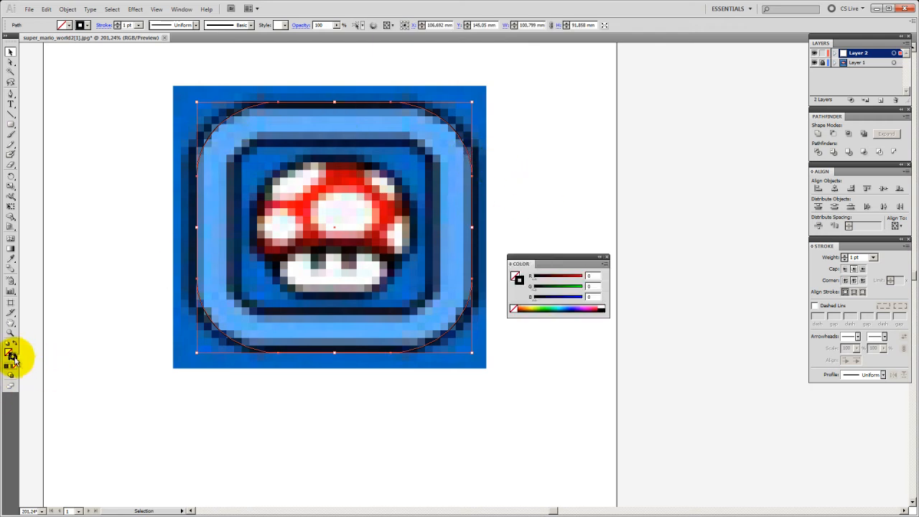
click(576, 277)
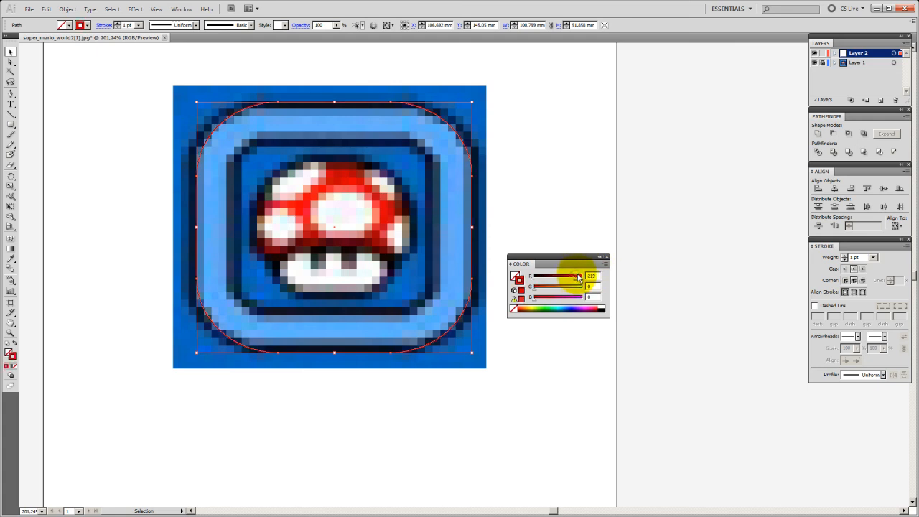
click(606, 256)
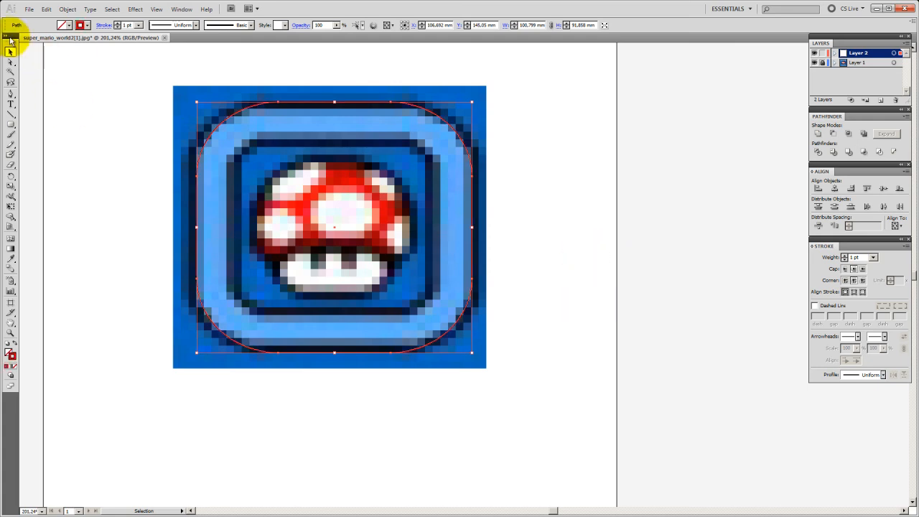
click(82, 79)
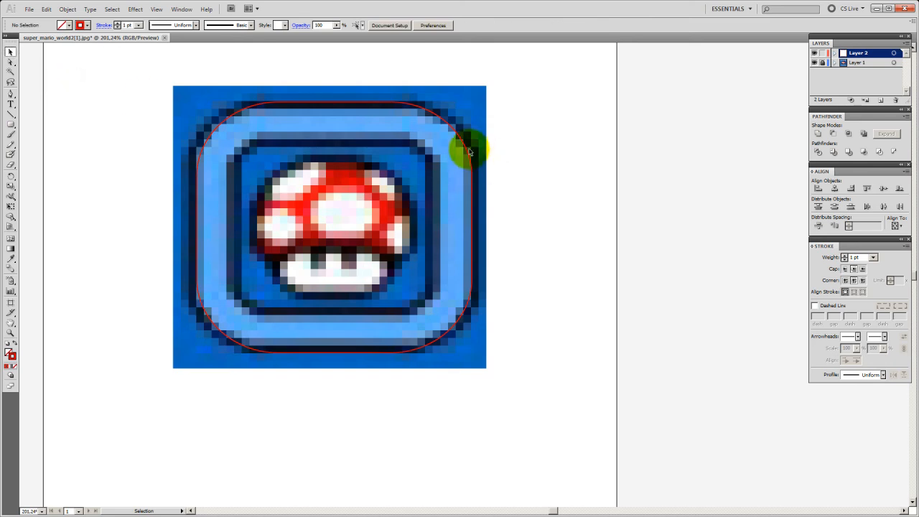
Set the red rounded rectangle's stroke weight to 2 pt.
click(467, 150)
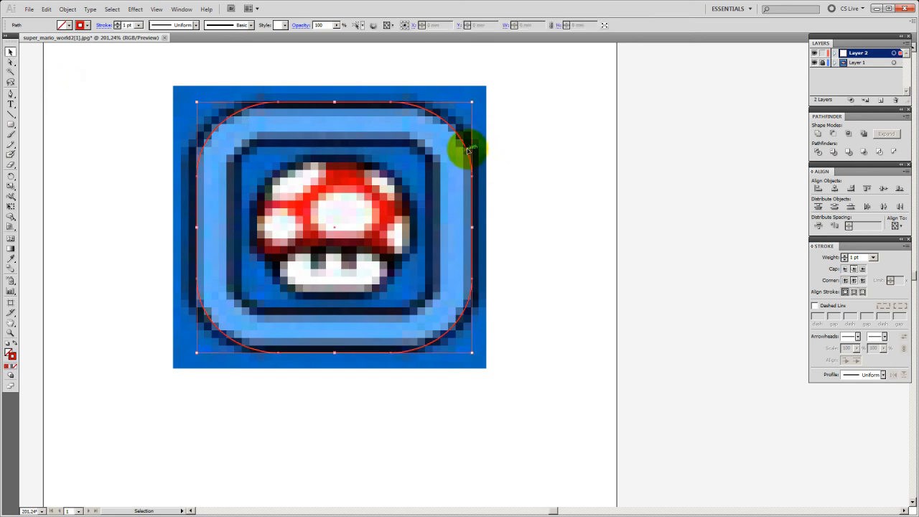
click(873, 257)
click(853, 296)
click(639, 237)
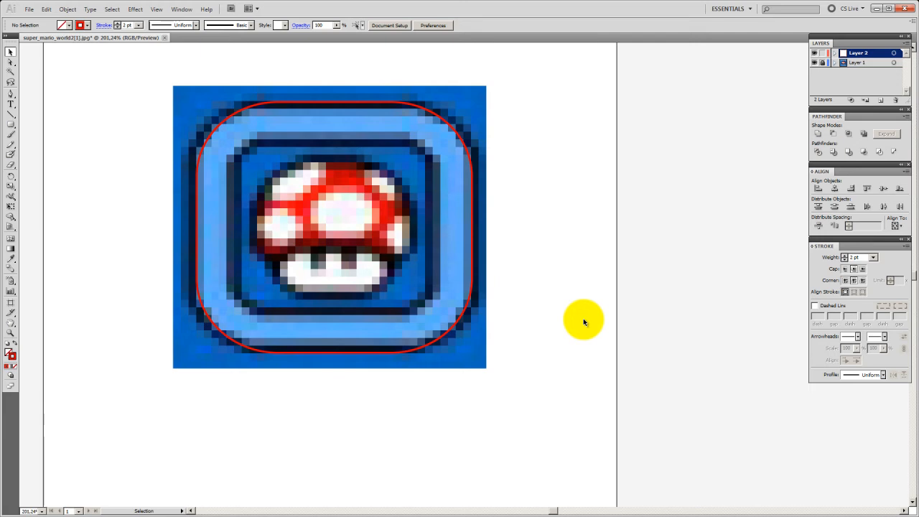
Shift the rectangle's upper side anchor points up and its lower side anchor points down so the corner curves follow the frame more closely.
click(474, 183)
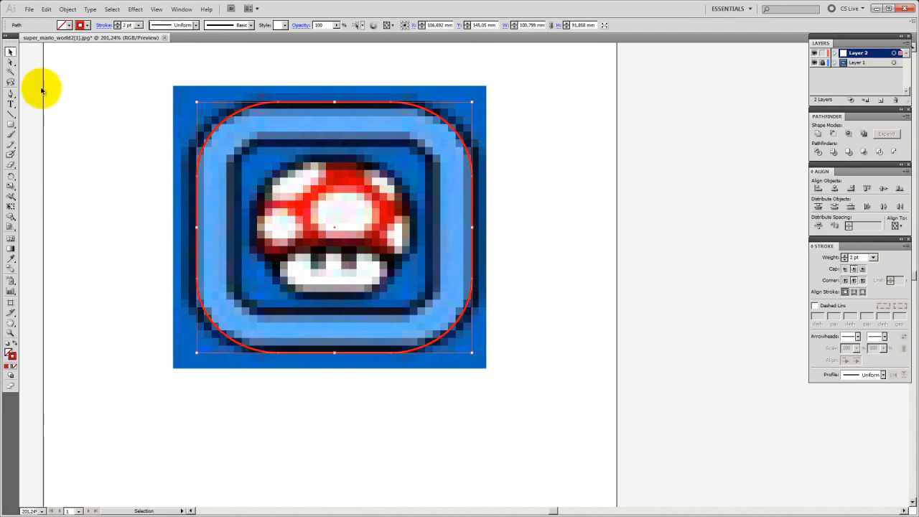
click(10, 62)
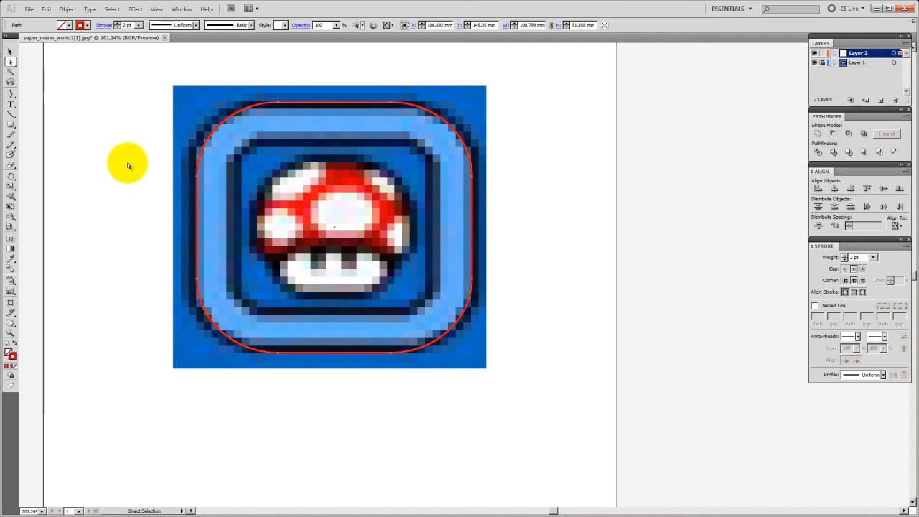
drag(122, 162, 532, 197)
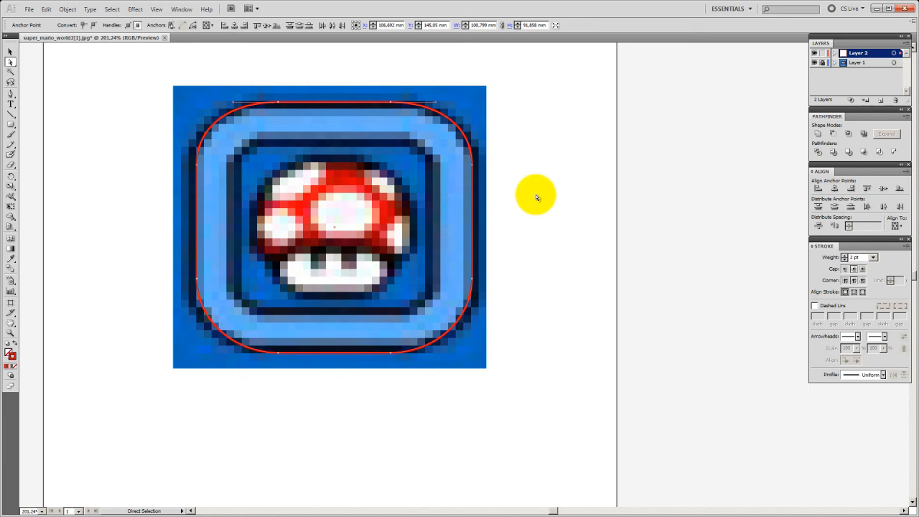
drag(165, 268, 523, 290)
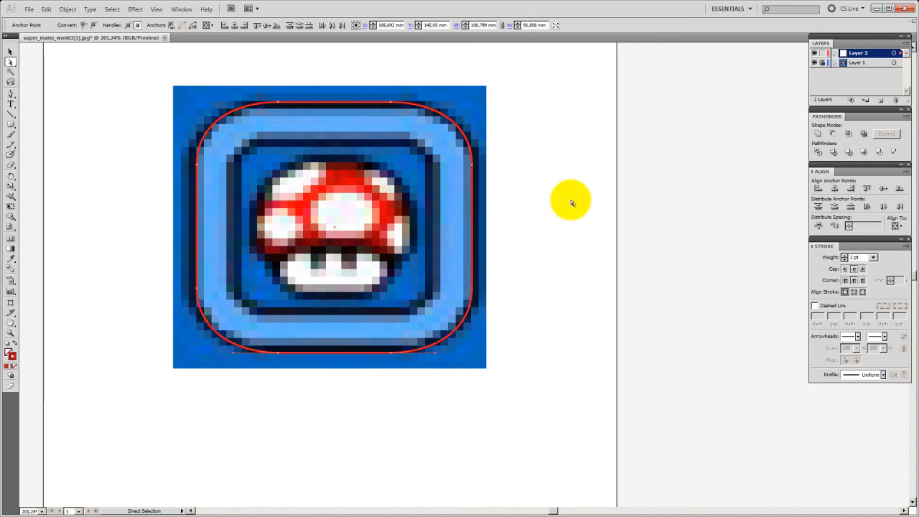
click(10, 51)
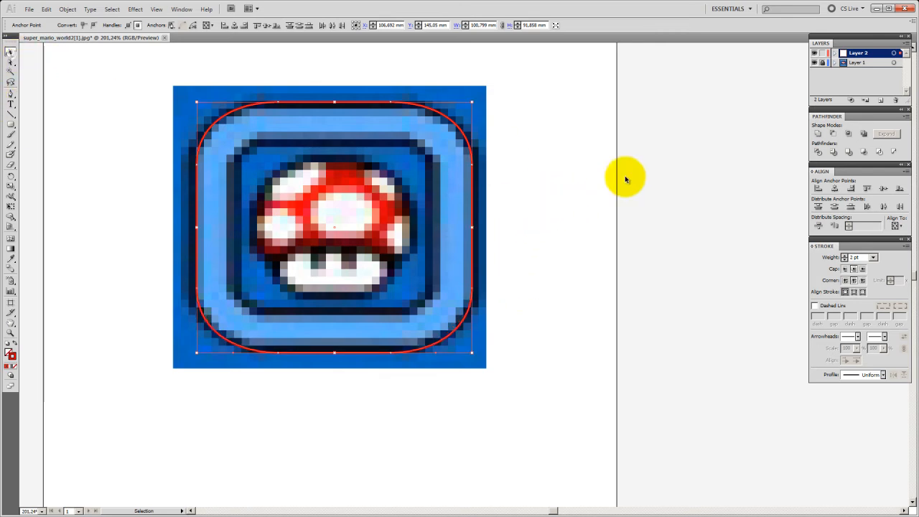
click(621, 177)
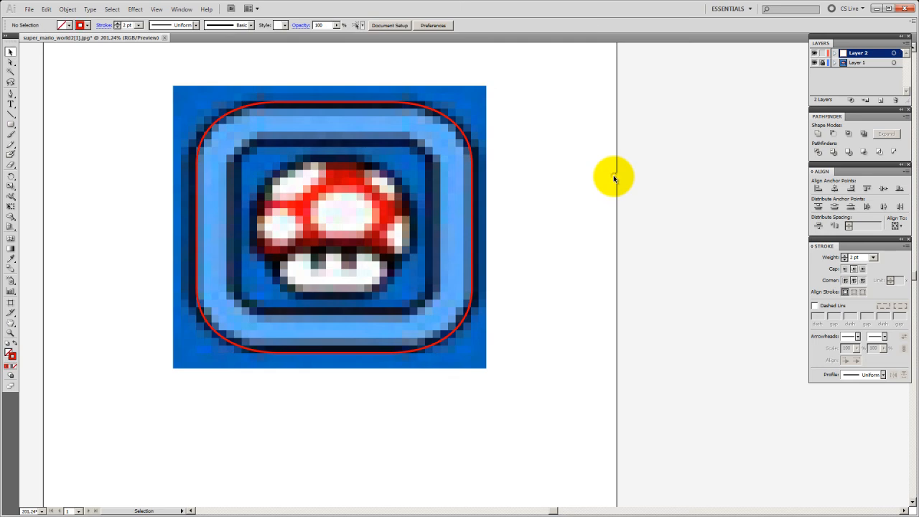
Duplicate the red rounded rectangle in place and shrink the copy to about 78 mm wide and 71 mm high around the frame's inner edge.
click(474, 193)
drag(474, 194, 438, 199)
drag(161, 356, 223, 326)
key(Down)
key(Down)
key(Down)
key(Down)
key(Down)
key(Down)
key(Down)
key(Down)
key(Down)
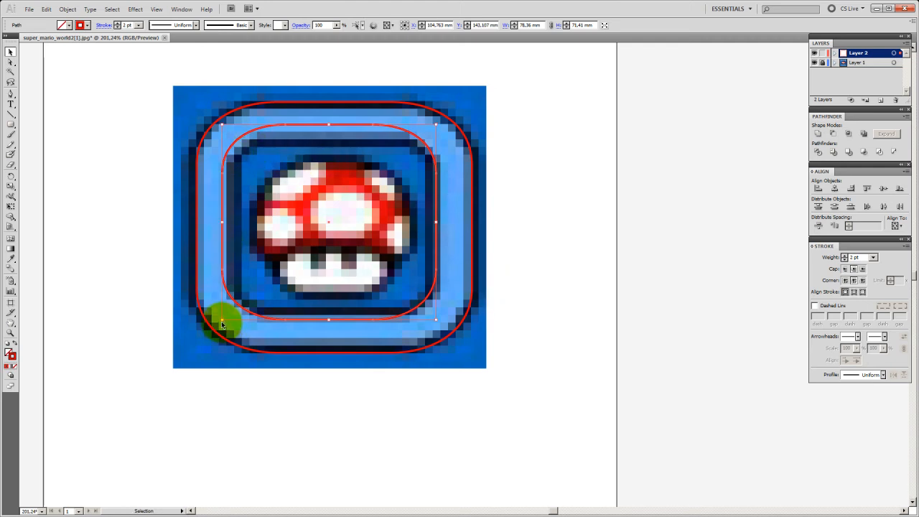
Fit the inner rounded rectangle to the frame's inner outline at about 77 mm wide and 66 mm high.
drag(223, 221, 227, 220)
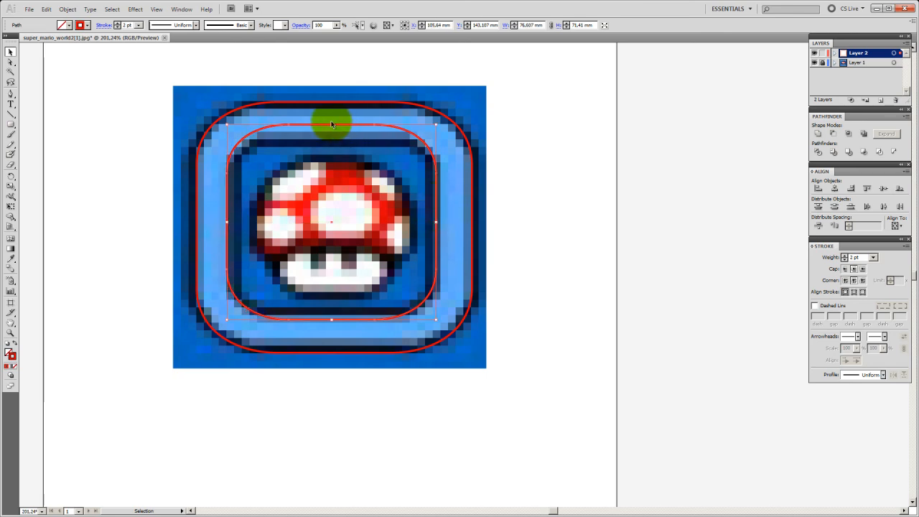
drag(330, 124, 328, 134)
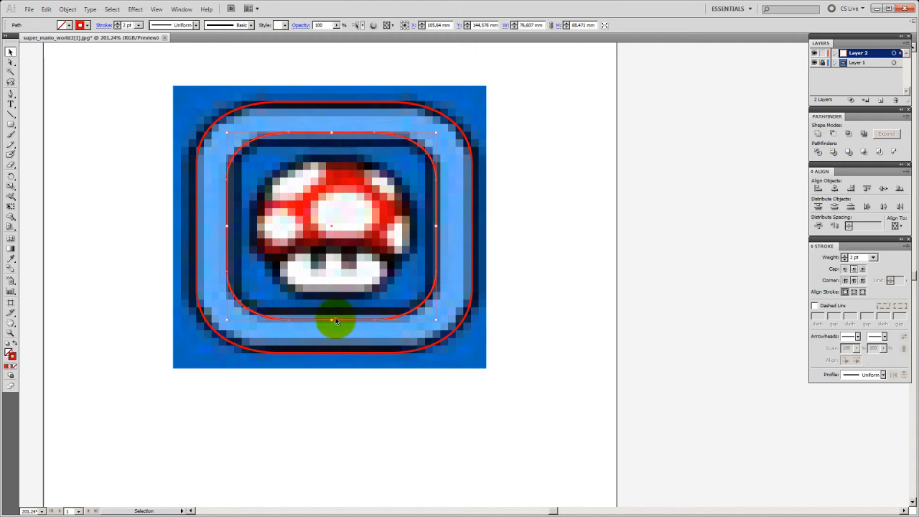
drag(331, 319, 327, 313)
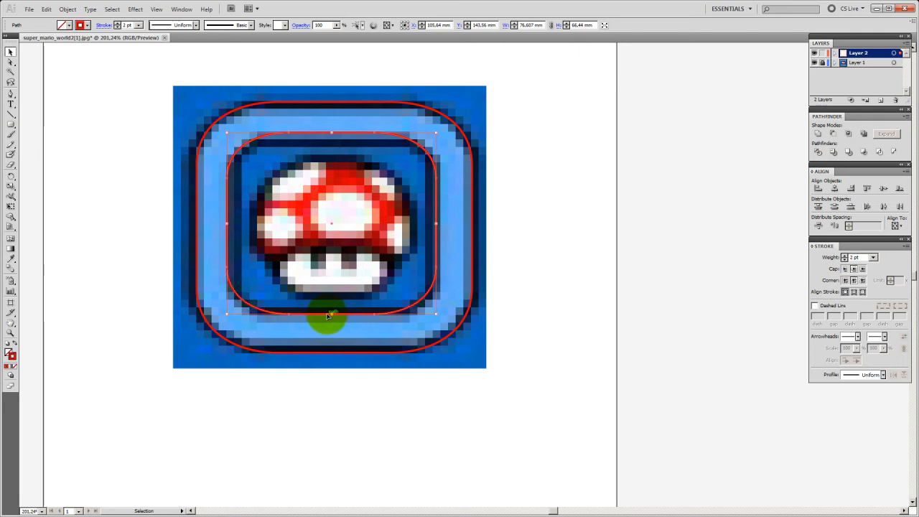
click(587, 247)
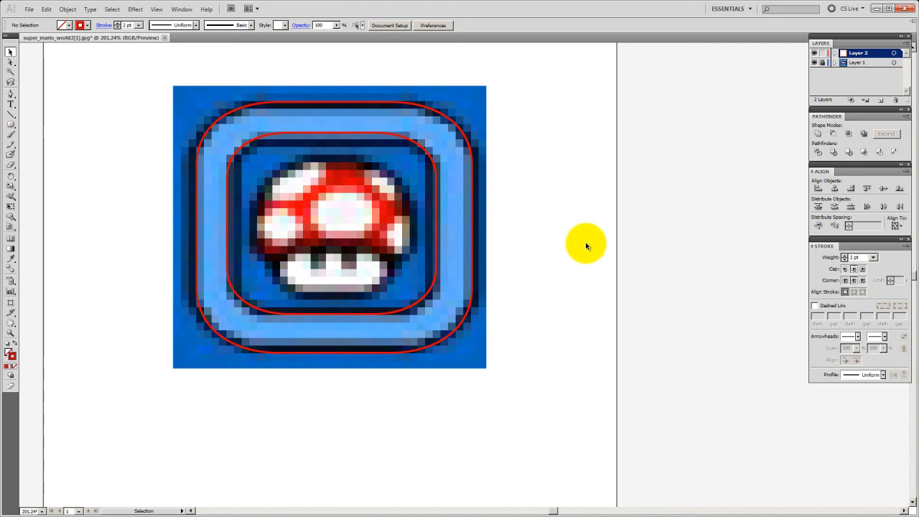
Toggle Layer 1's visibility to compare the two red outlines with the mushroom image.
click(814, 63)
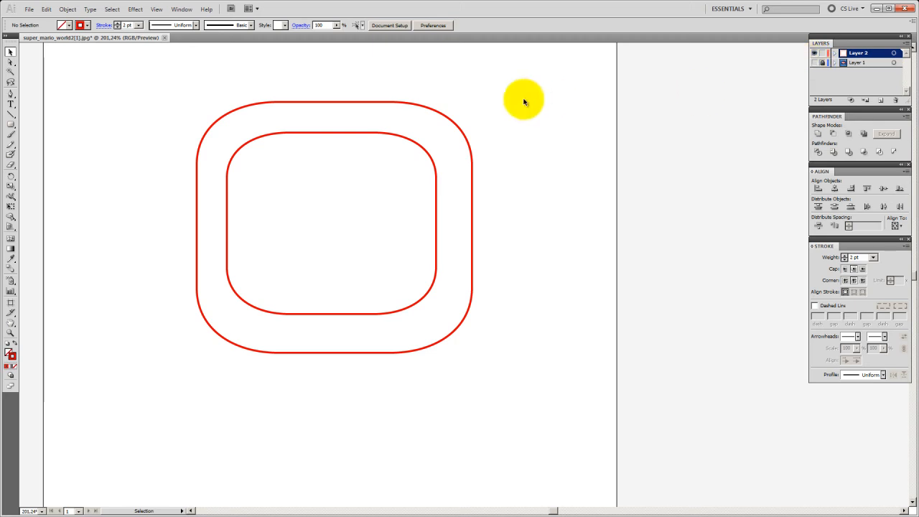
click(814, 62)
click(814, 63)
click(814, 63)
click(815, 63)
click(814, 62)
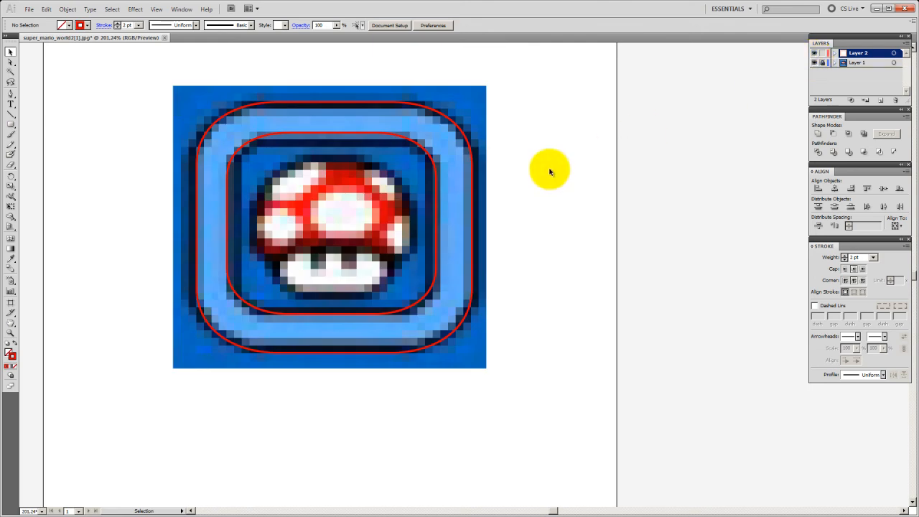
Stretch the inner rounded rectangle's lower edge slightly further down onto the frame's inner outline.
click(337, 314)
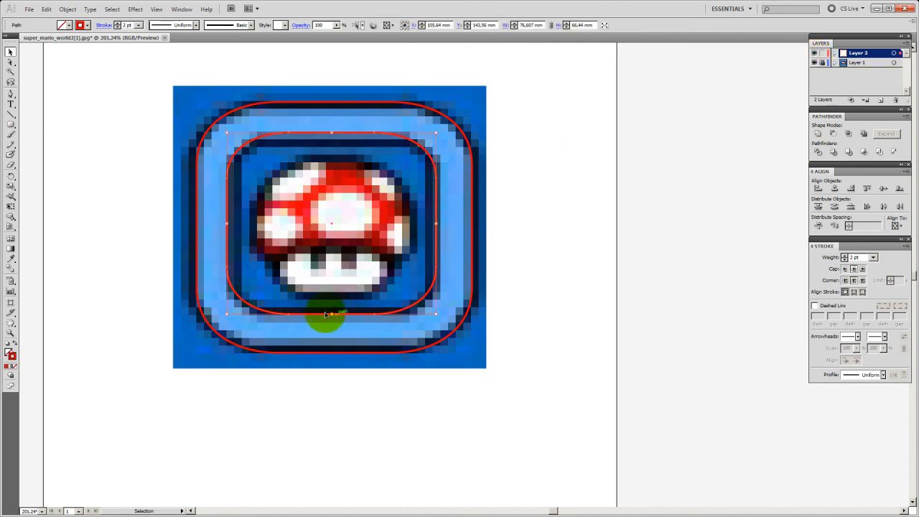
drag(331, 318, 331, 319)
click(562, 318)
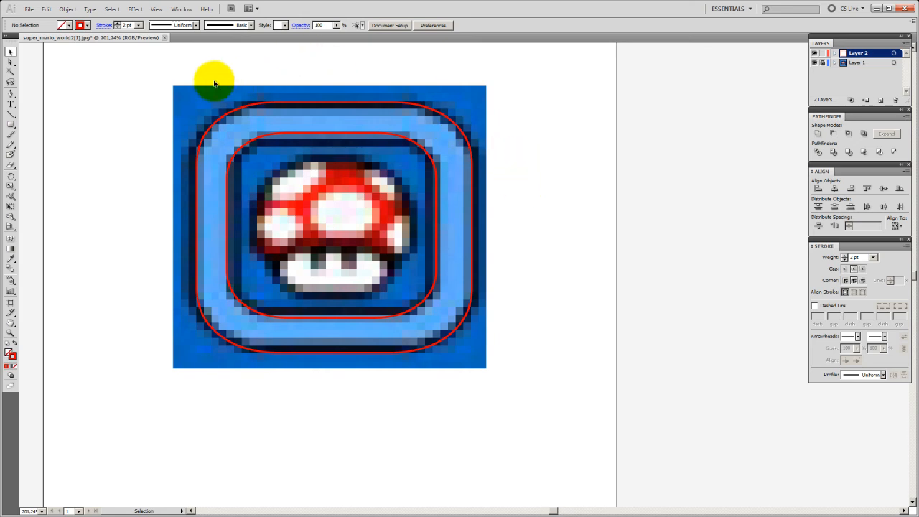
Center the two rounded rectangles on each other horizontally and vertically, and nudge both slightly down.
drag(148, 127, 242, 175)
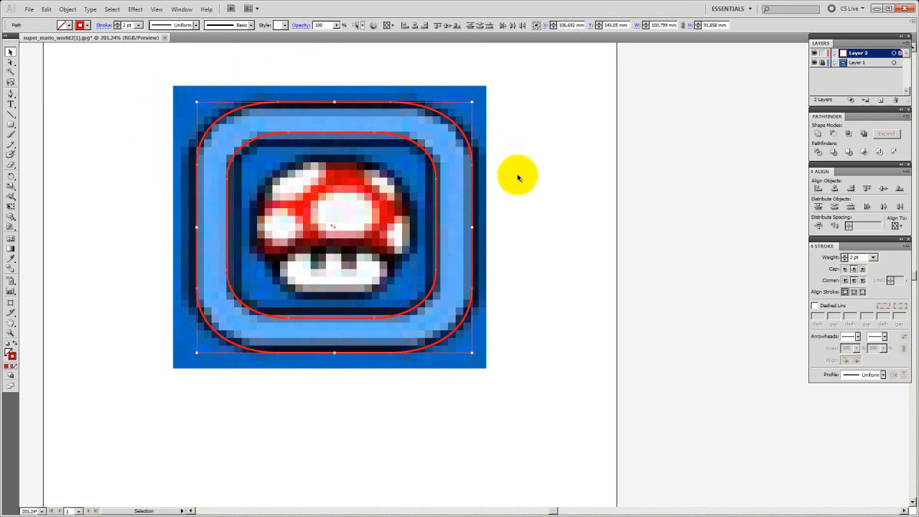
click(639, 172)
drag(489, 222, 428, 193)
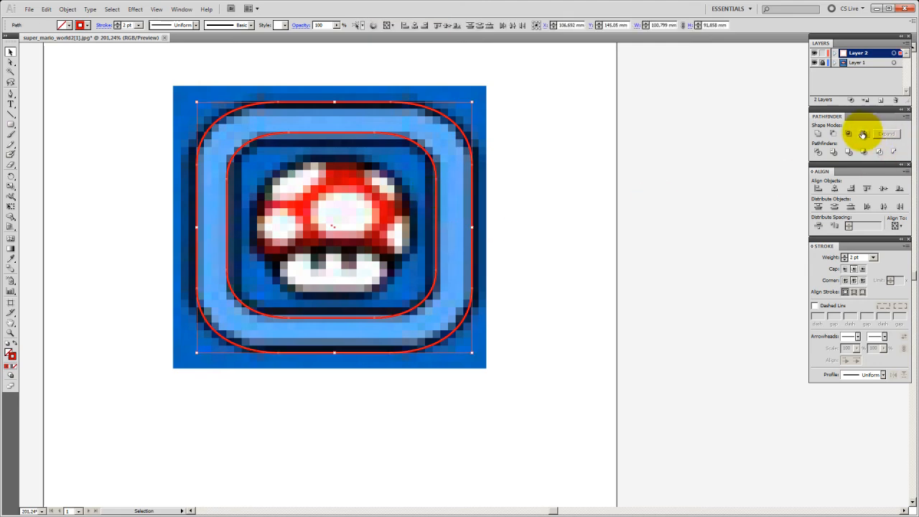
click(834, 189)
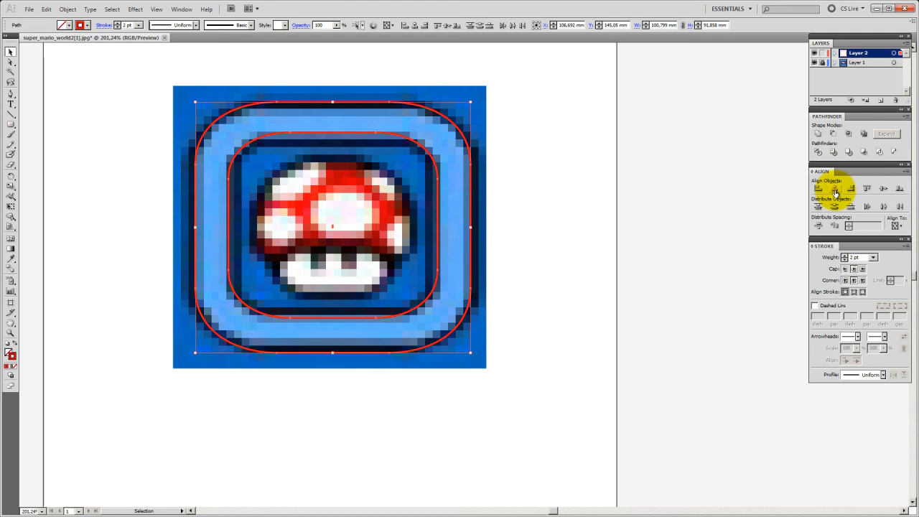
click(883, 189)
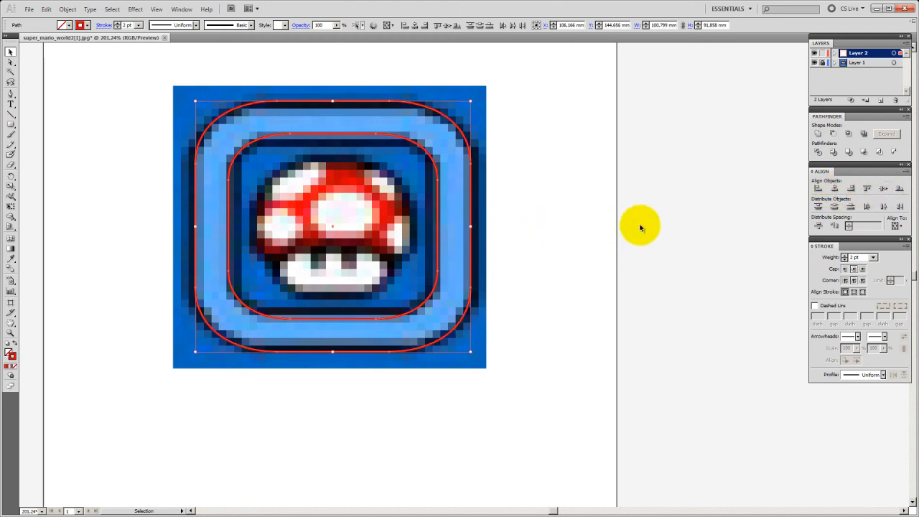
click(601, 226)
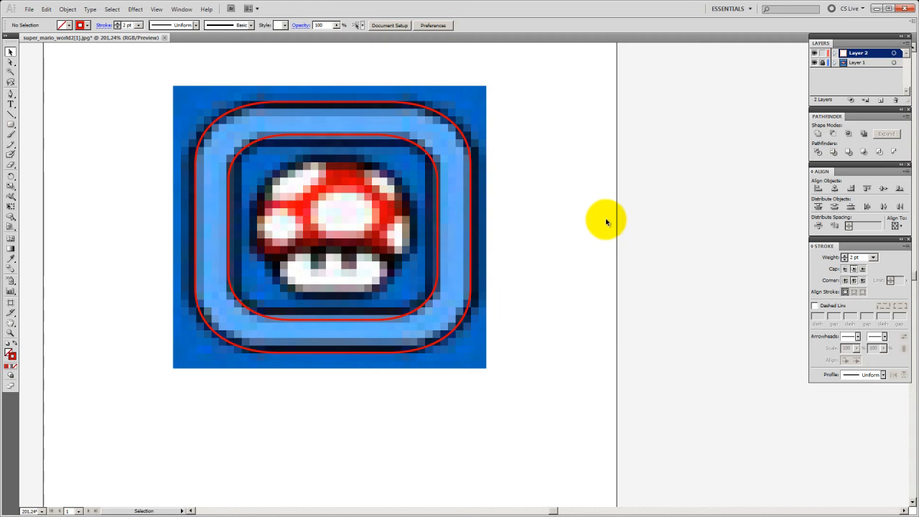
click(423, 153)
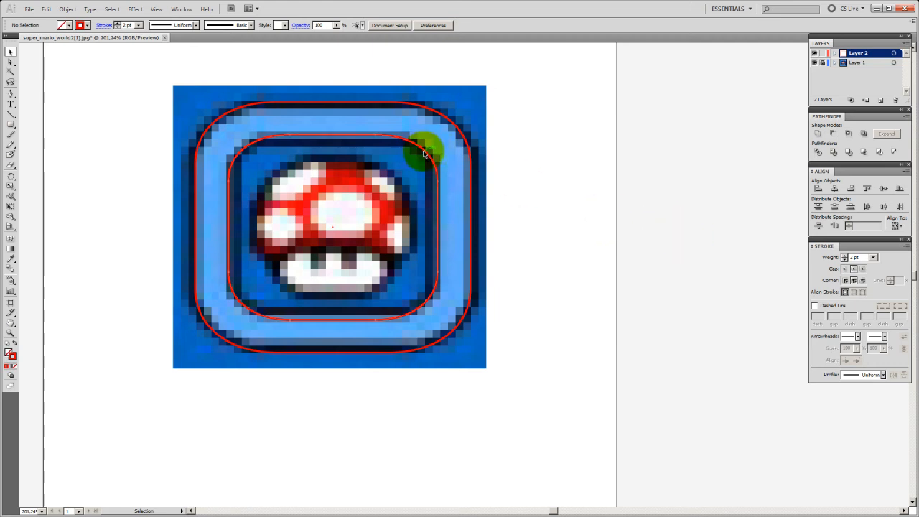
click(423, 153)
click(460, 130)
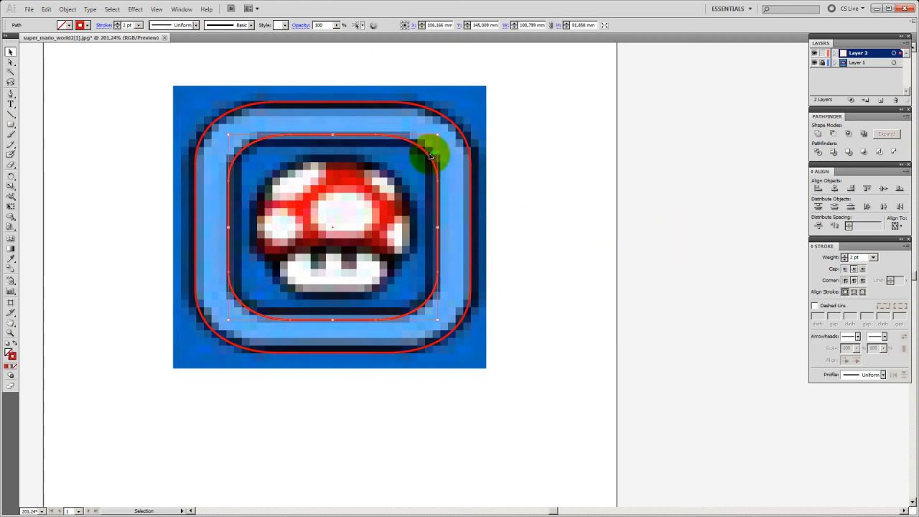
click(548, 213)
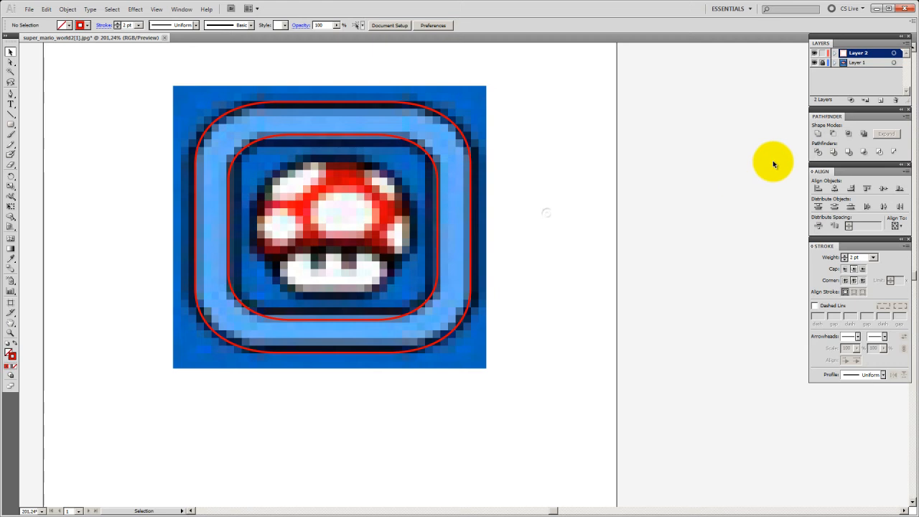
Hide Layer 1 and reset both rounded rectangles to the default white fill and 1 pt black stroke.
click(814, 63)
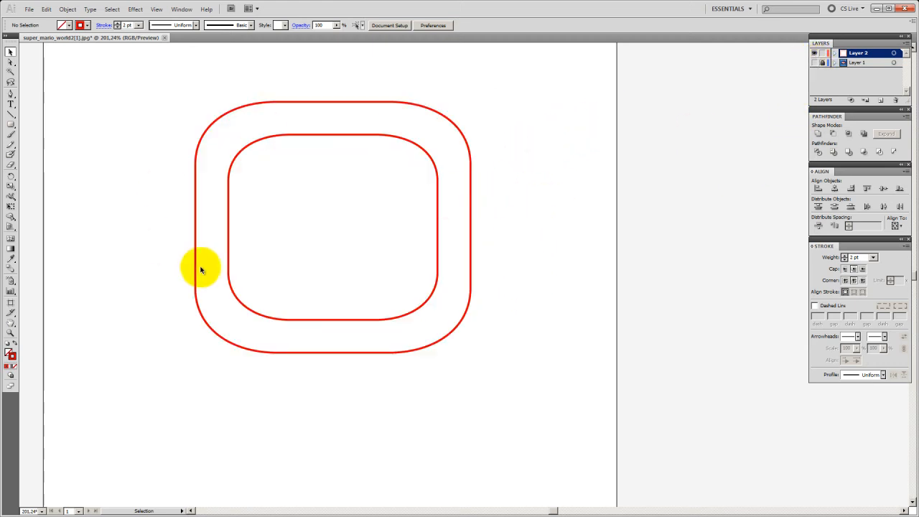
drag(538, 435, 380, 267)
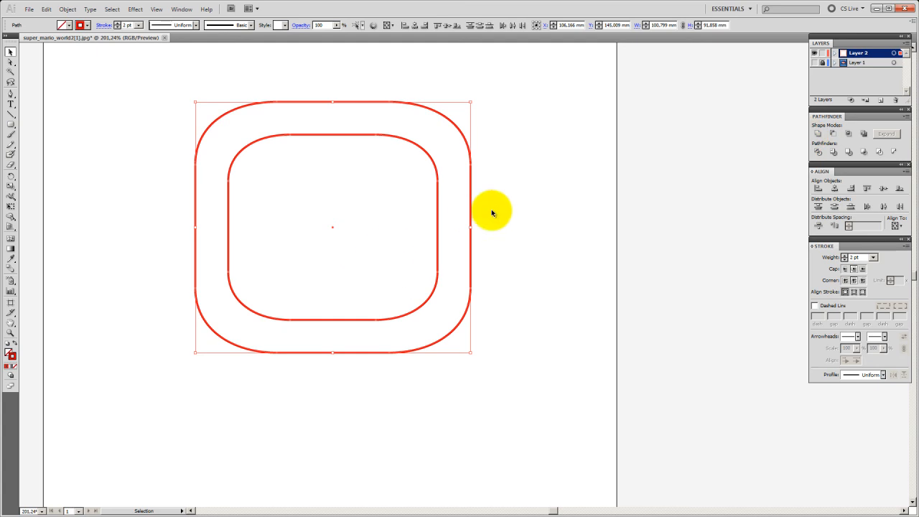
click(564, 163)
drag(452, 394, 361, 301)
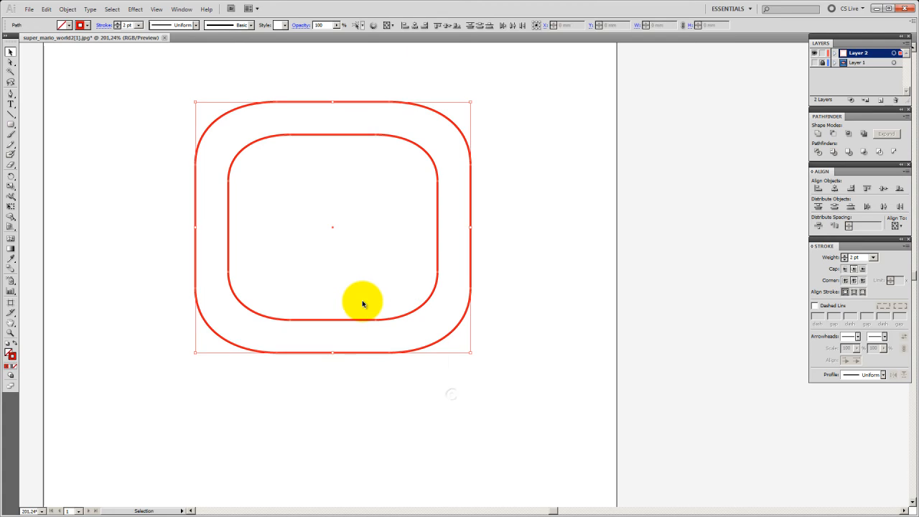
click(8, 348)
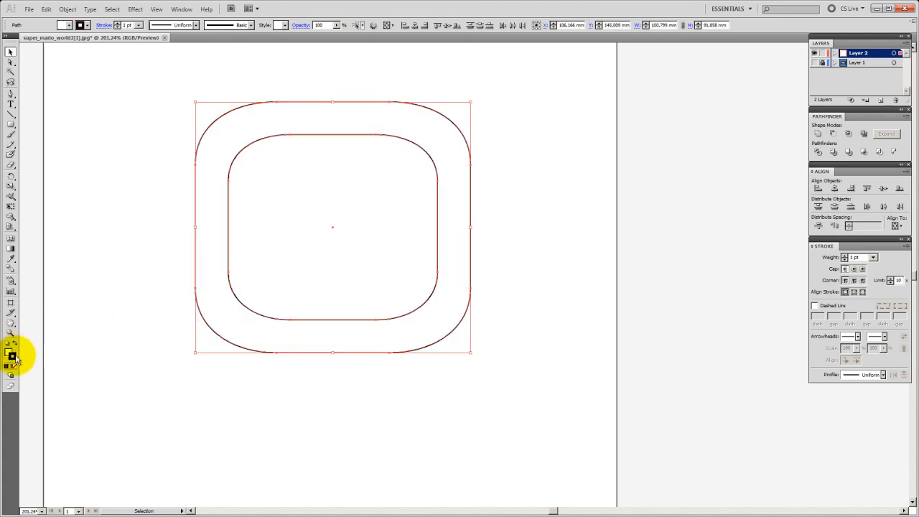
click(586, 334)
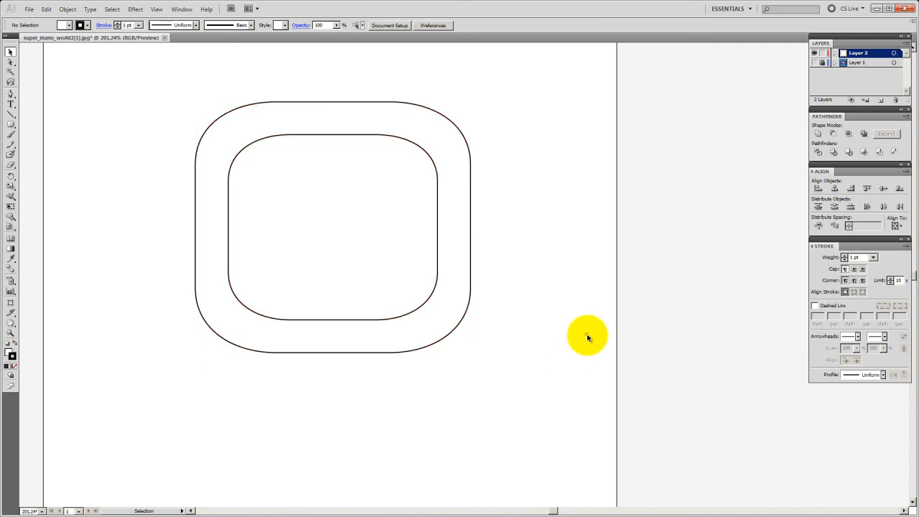
Bring the inner rounded rectangle to the front of the outer one and deselect it.
click(436, 193)
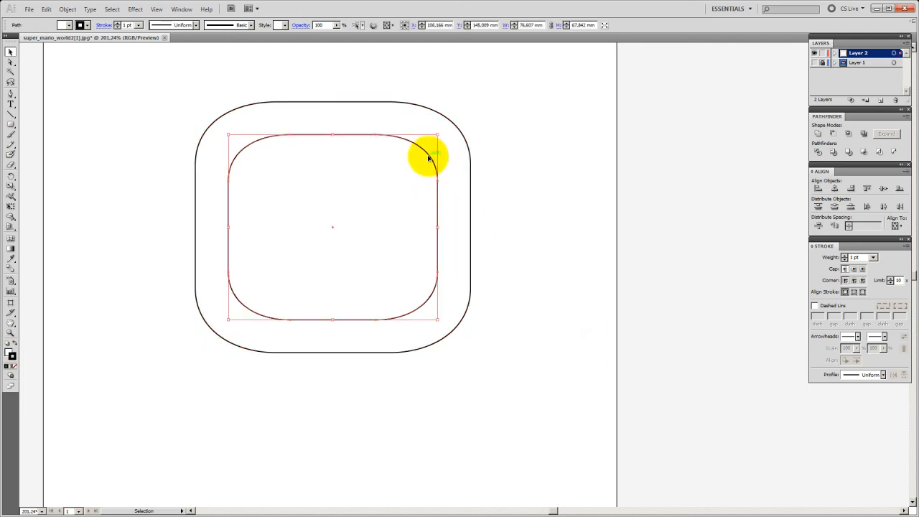
right_click(428, 157)
mouse_move(477, 302)
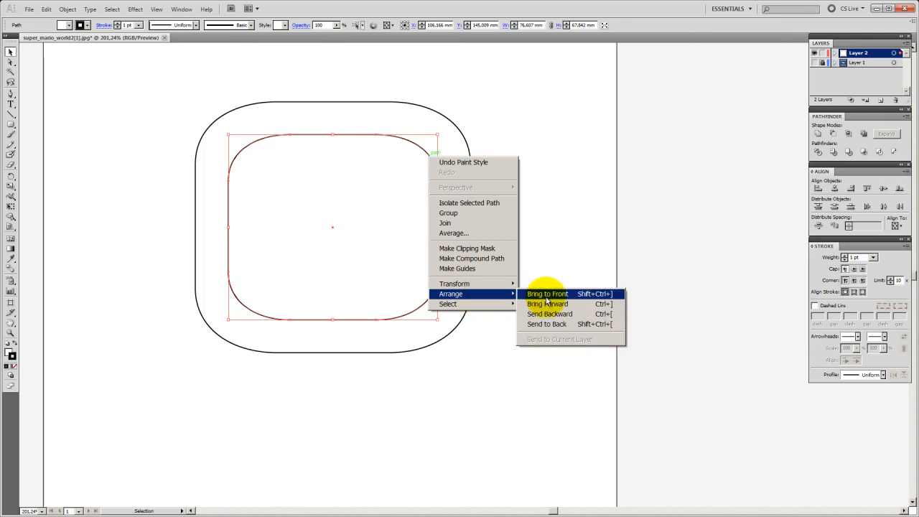
click(547, 297)
click(494, 210)
drag(544, 286, 522, 281)
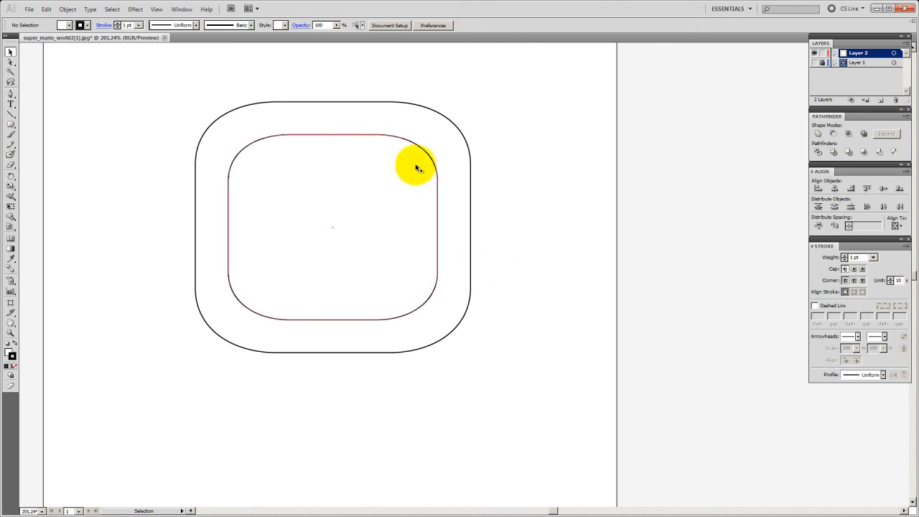
drag(533, 225, 427, 186)
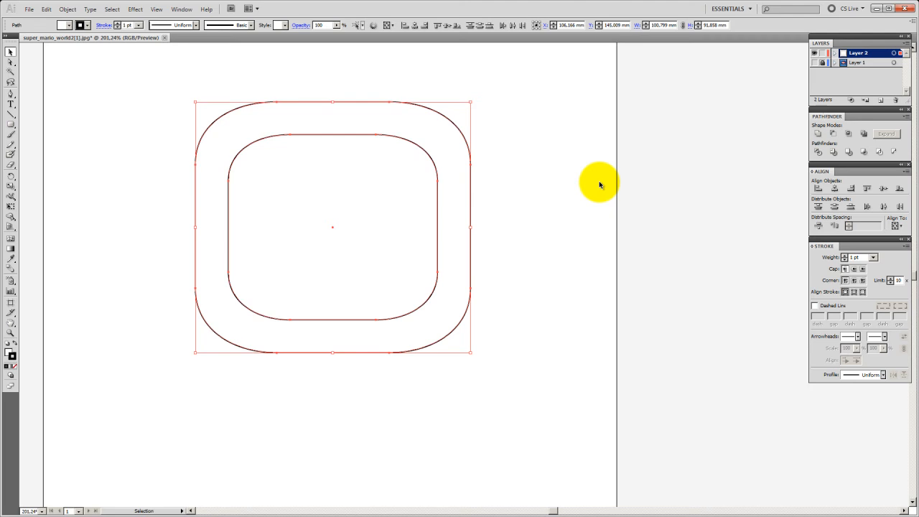
click(537, 237)
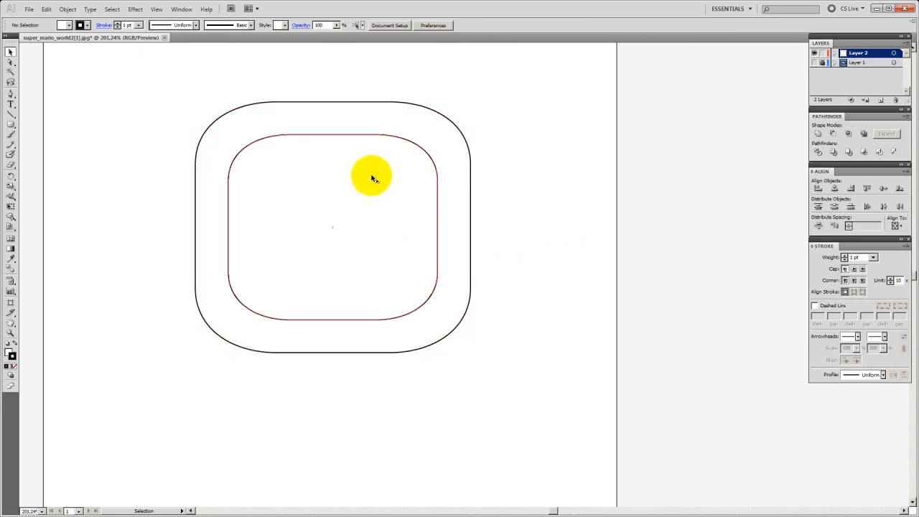
click(432, 159)
click(435, 162)
click(440, 156)
click(432, 154)
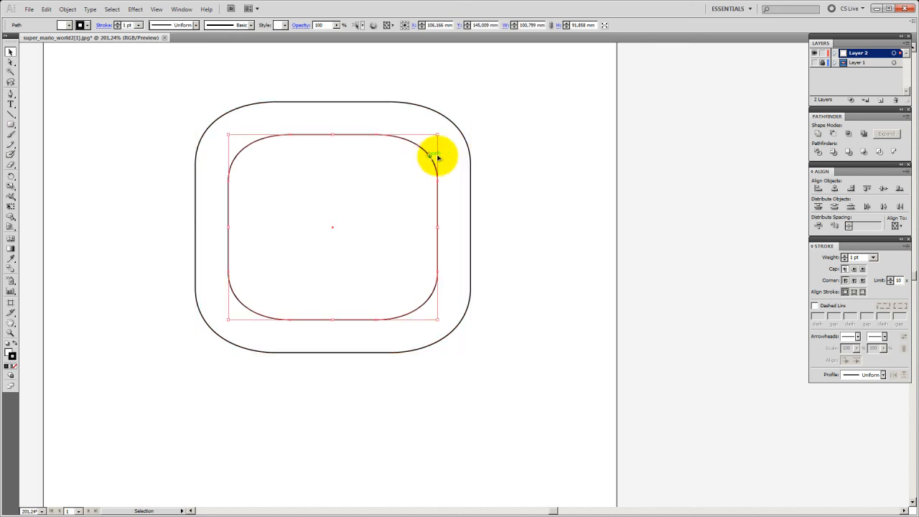
click(452, 153)
click(432, 159)
click(450, 154)
click(305, 168)
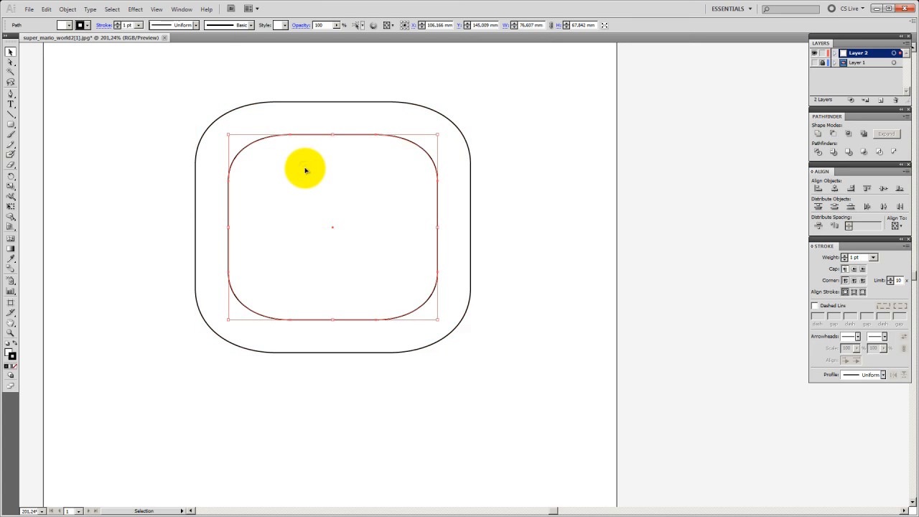
click(375, 120)
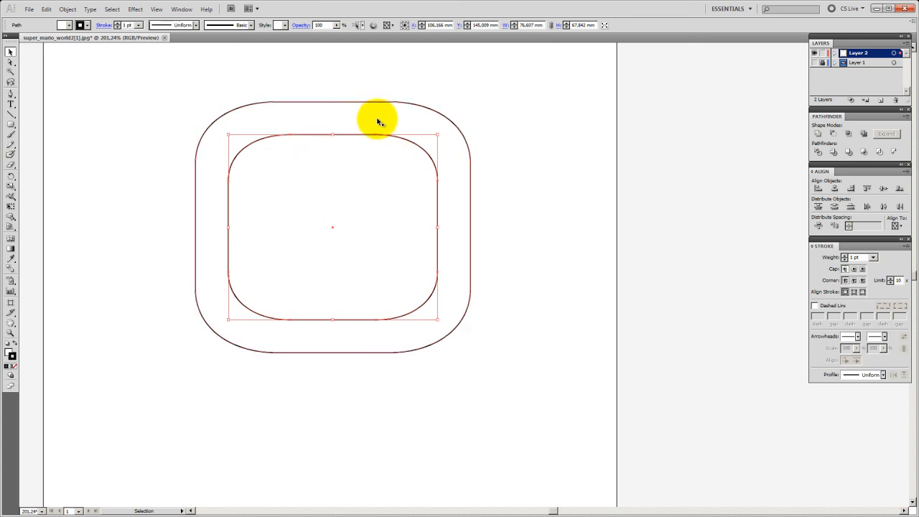
shift+click(231, 168)
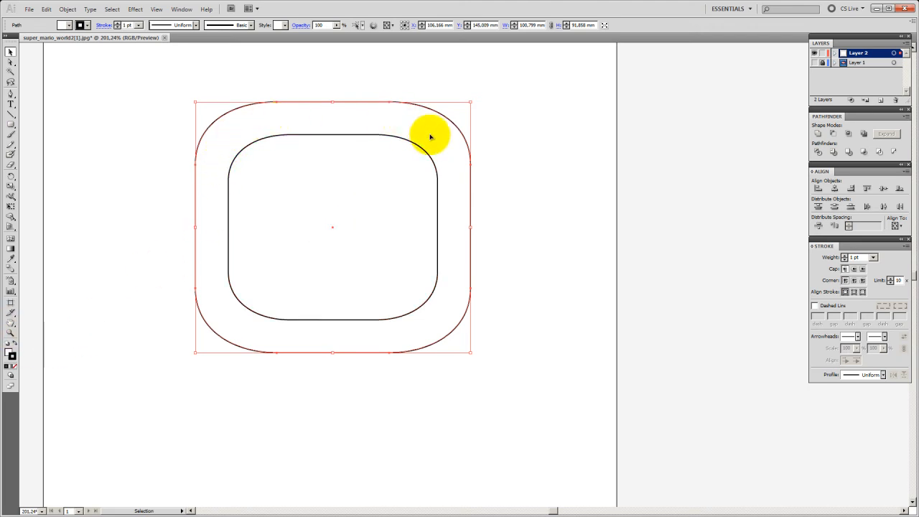
Subtract the inner rounded rectangle from the outer one with Minus Front to form a single hollow frame shape.
drag(543, 273, 422, 216)
click(833, 134)
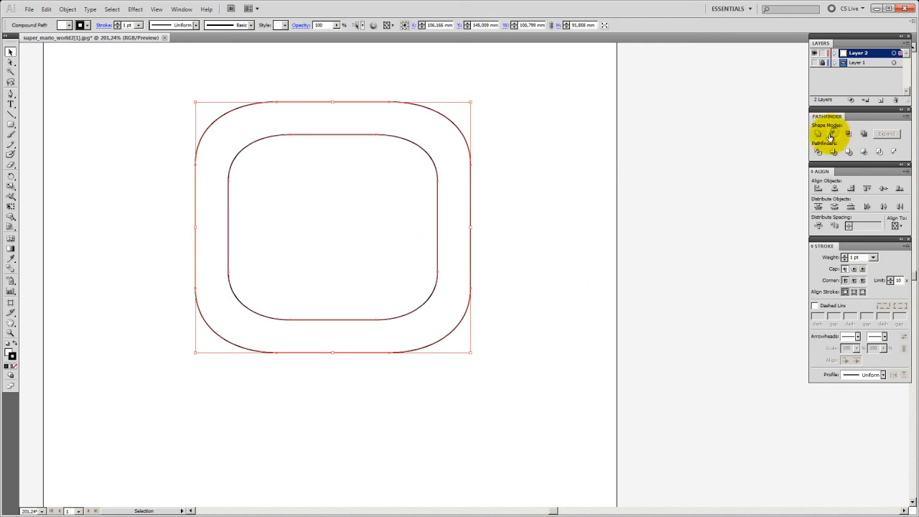
click(610, 173)
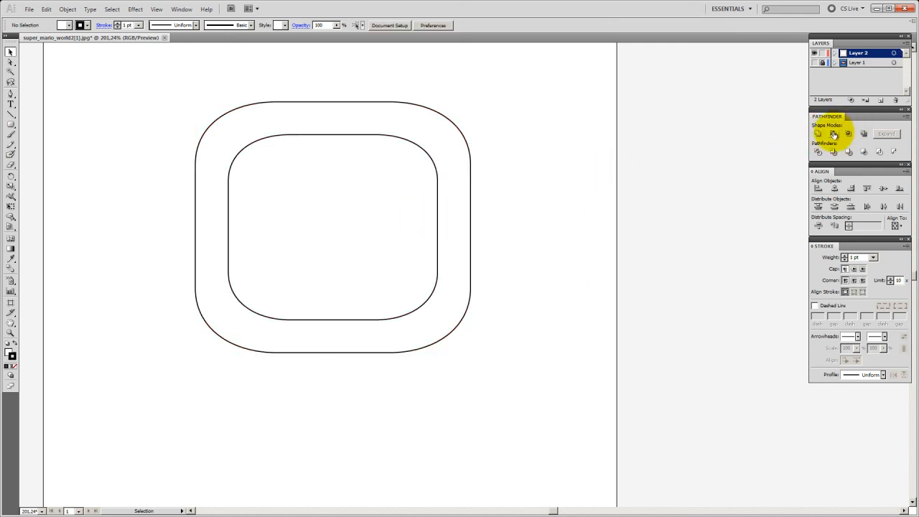
Fill the frame shape with green, R 5, G 223, B 0.
click(324, 124)
click(8, 350)
click(548, 306)
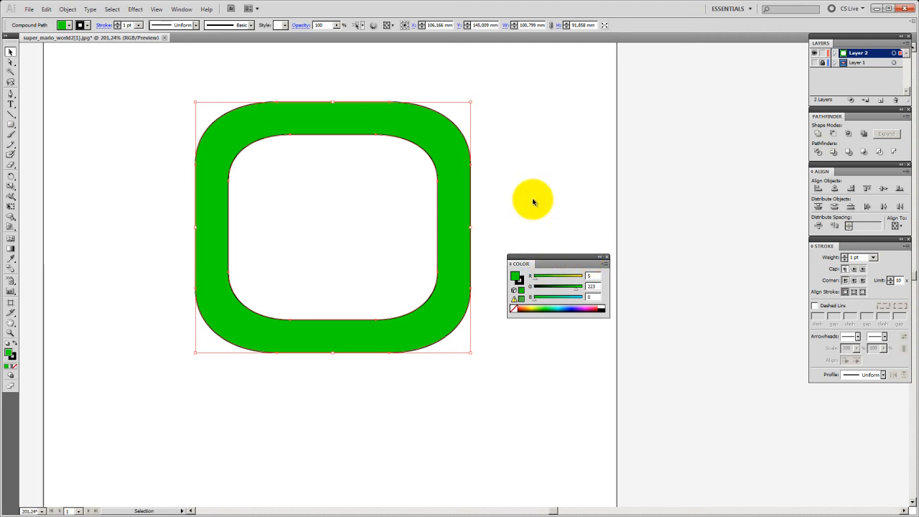
Show Layer 1 again, close the color controls and deselect the frame.
click(814, 63)
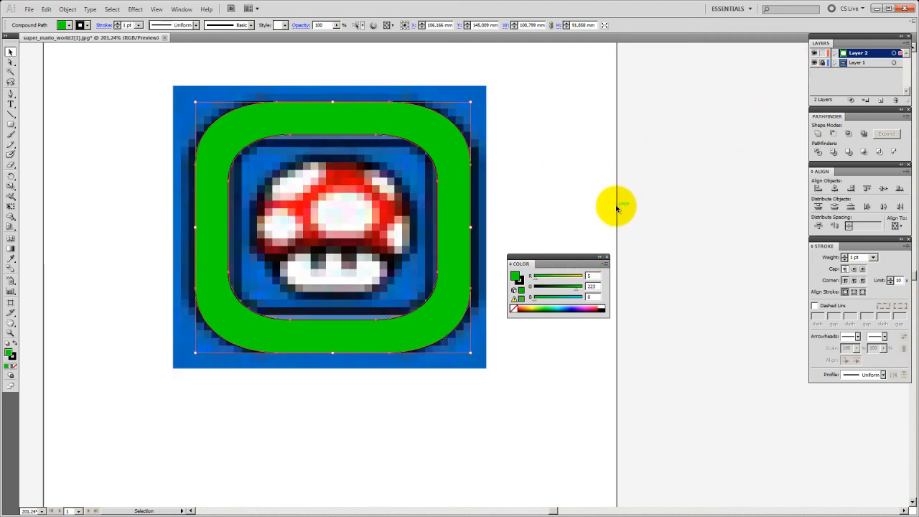
click(605, 257)
click(568, 127)
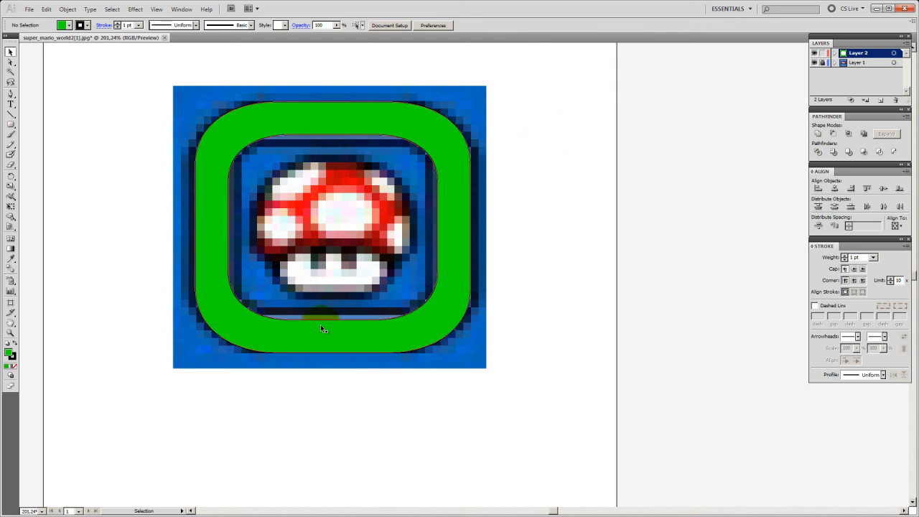
Directly select the upper anchor points of the frame's inner outline and nudge them down onto the image's dark inner edge.
click(310, 137)
click(10, 62)
drag(398, 162, 284, 135)
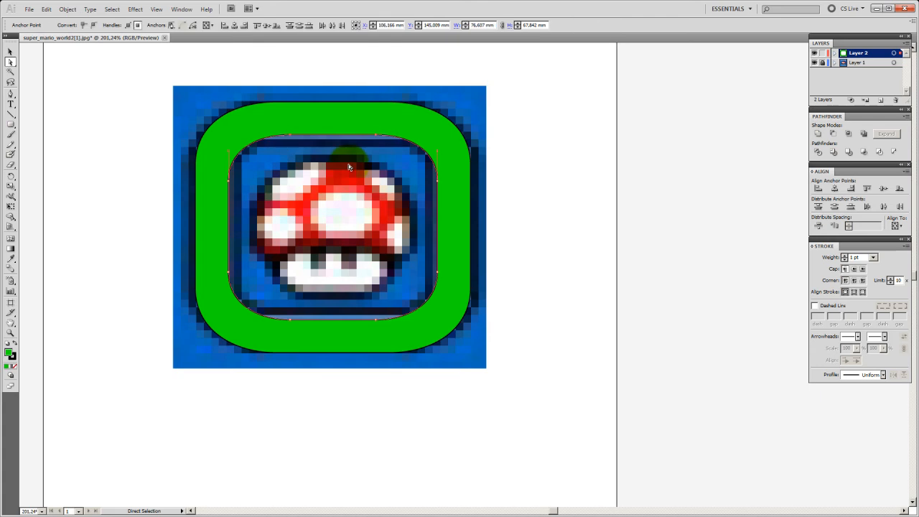
key(Down)
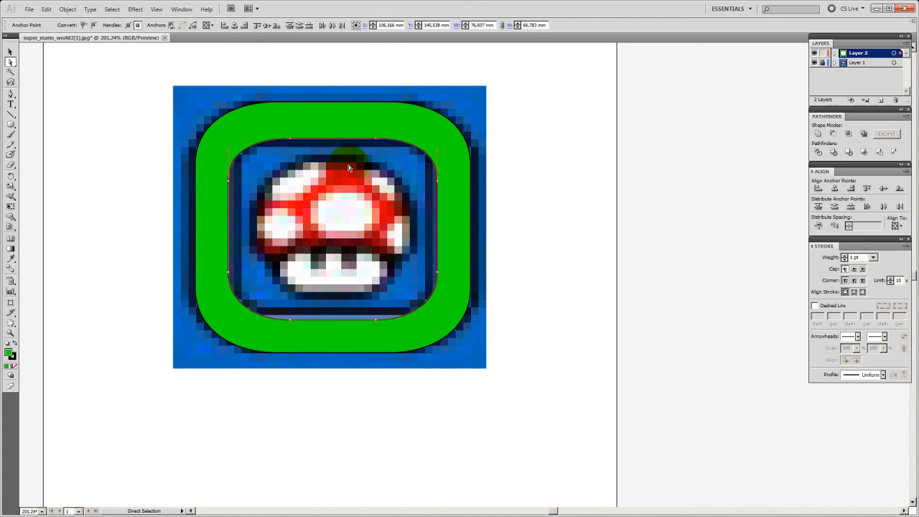
Nudge the lower anchor points of the frame's inner outline up onto the image's dark inner edge and deselect the frame.
drag(282, 298, 381, 324)
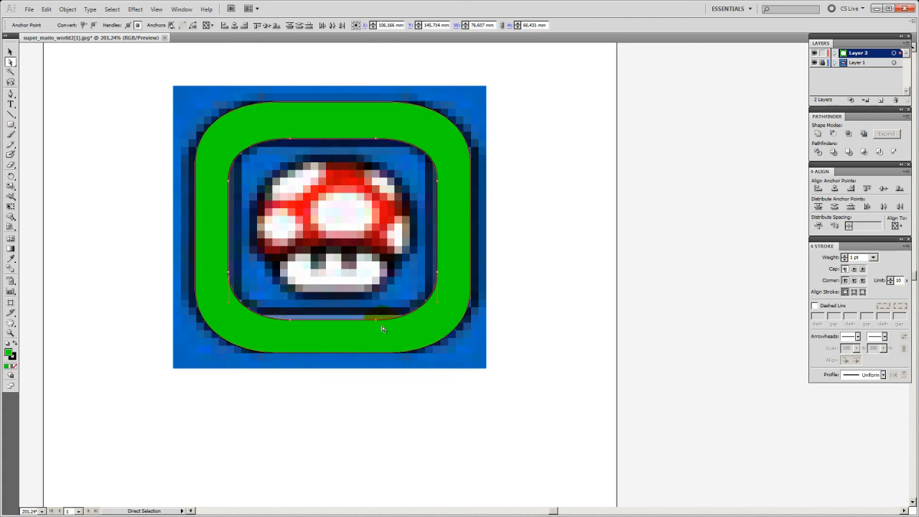
key(Up)
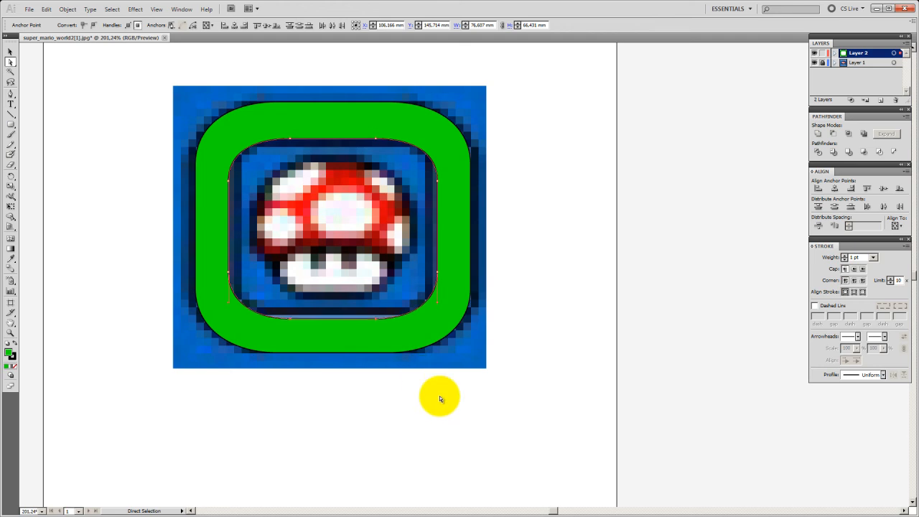
key(Up)
key(Up)
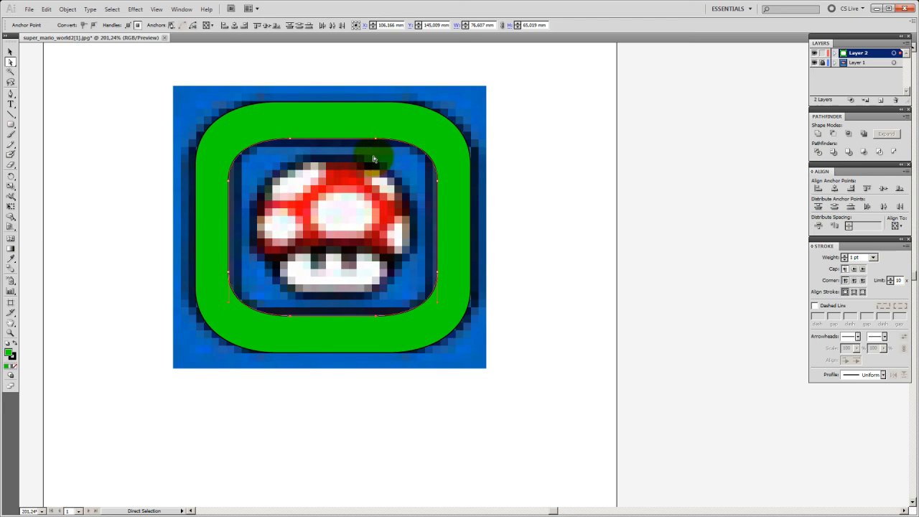
click(10, 52)
click(658, 239)
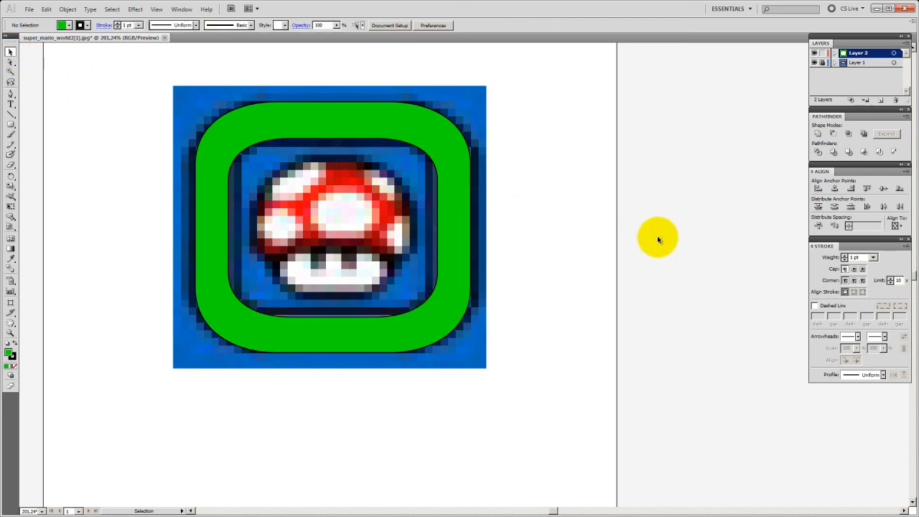
Set the frame shape's fill to None, keeping its black stroke, and deselect it.
click(456, 119)
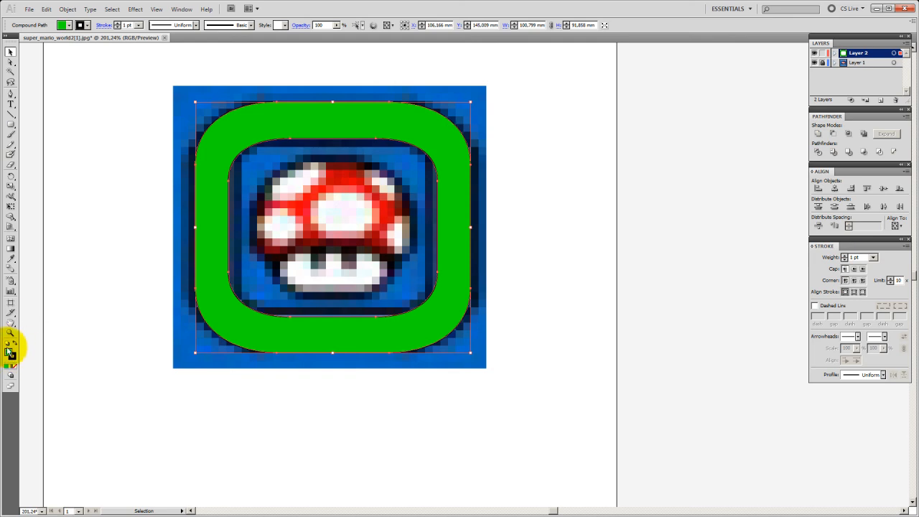
click(13, 368)
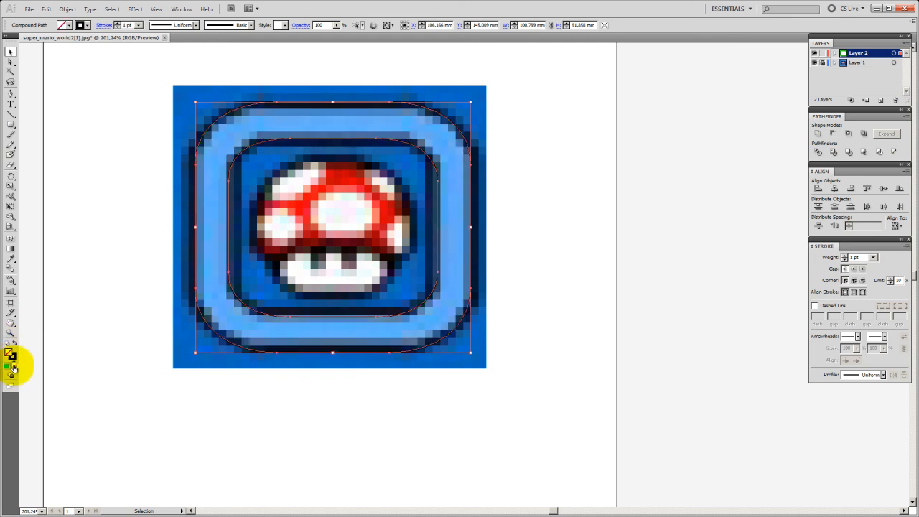
click(640, 259)
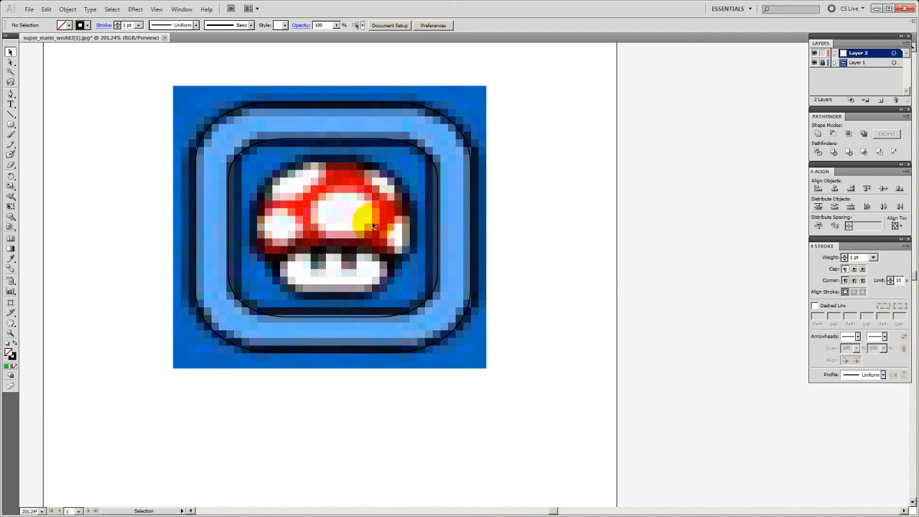
click(404, 141)
click(391, 123)
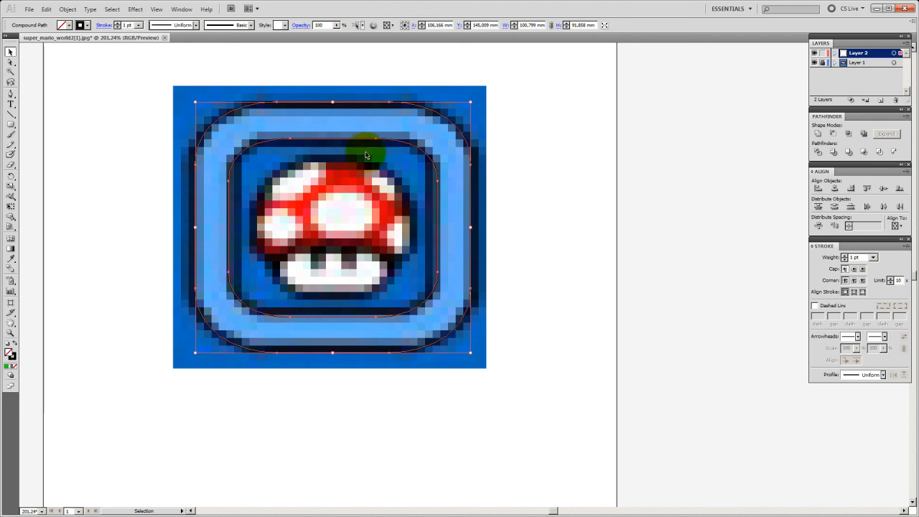
click(11, 62)
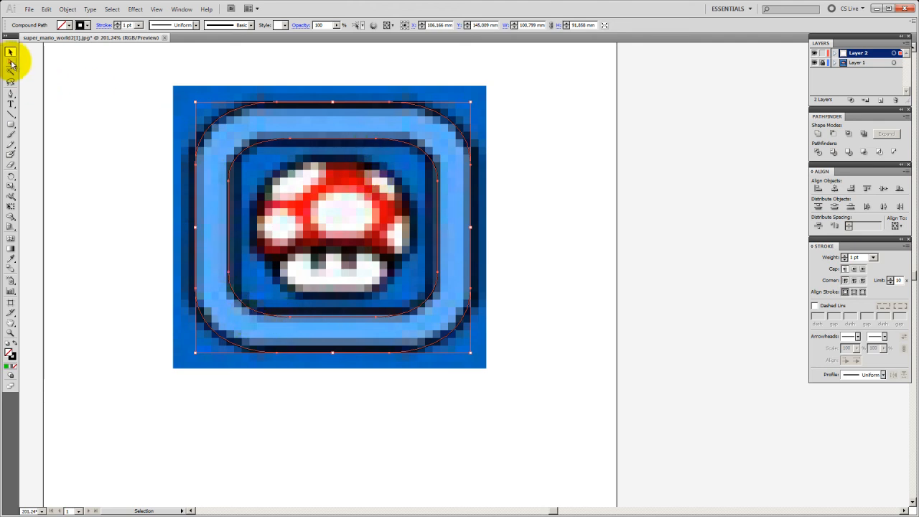
click(276, 101)
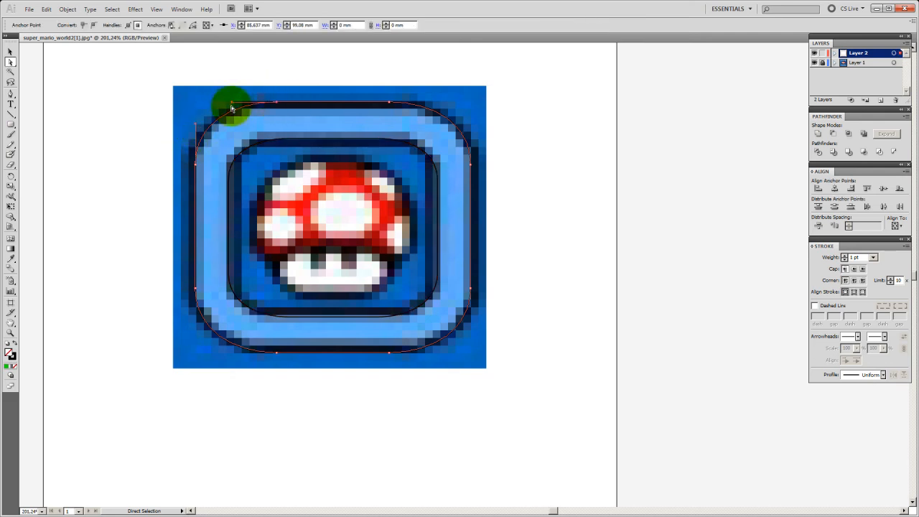
click(11, 51)
click(554, 158)
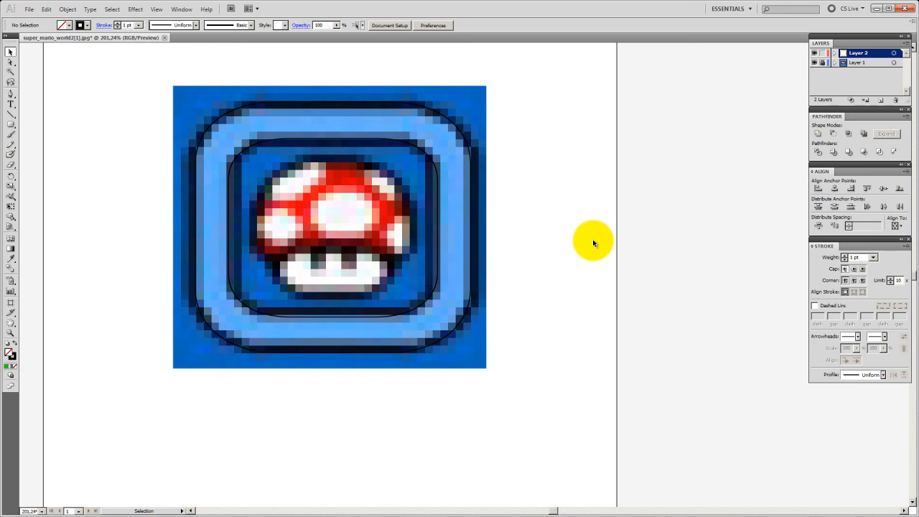
Draw a rectangle about 5.4 mm wide and 8.1 mm high over the mushroom's left eye.
key(ctrl+plus)
drag(423, 219, 538, 240)
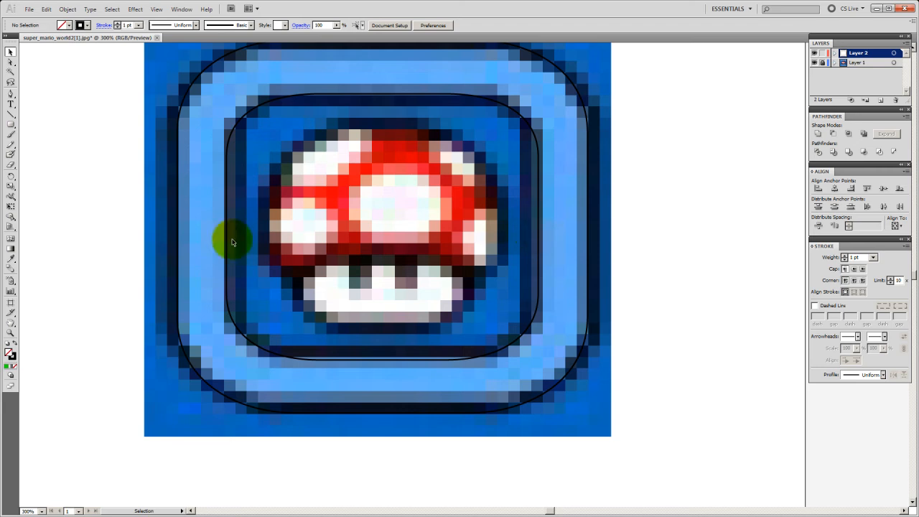
click(10, 94)
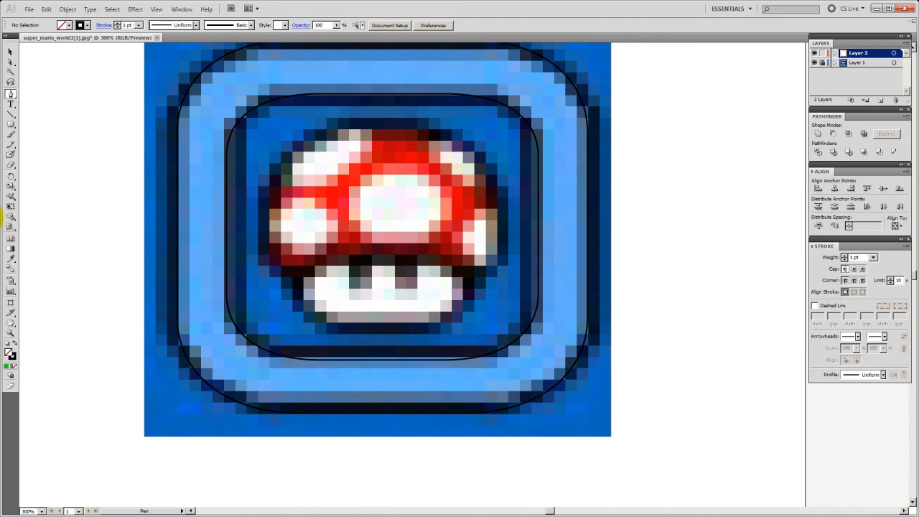
click(10, 127)
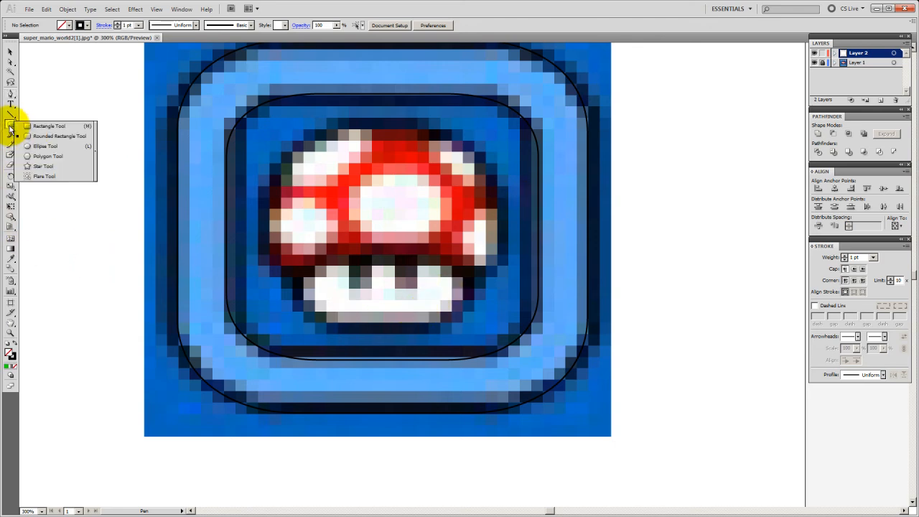
click(43, 127)
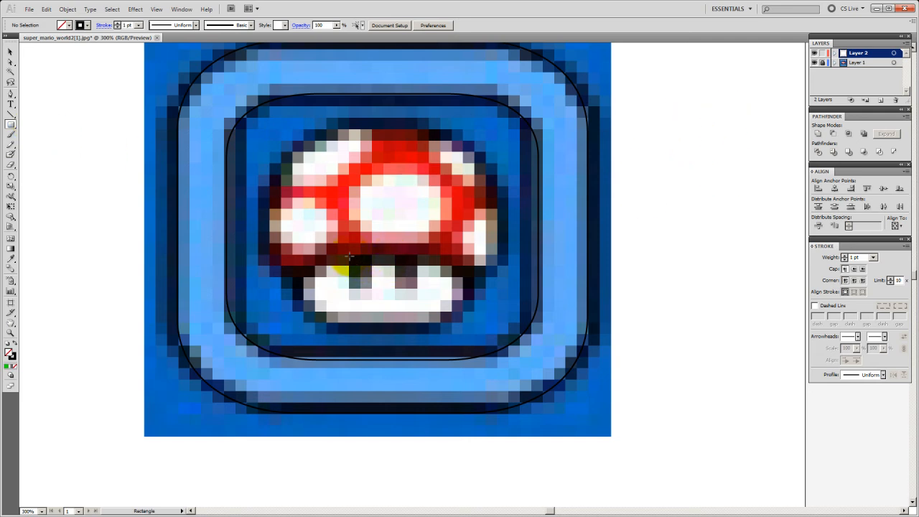
drag(351, 257, 371, 288)
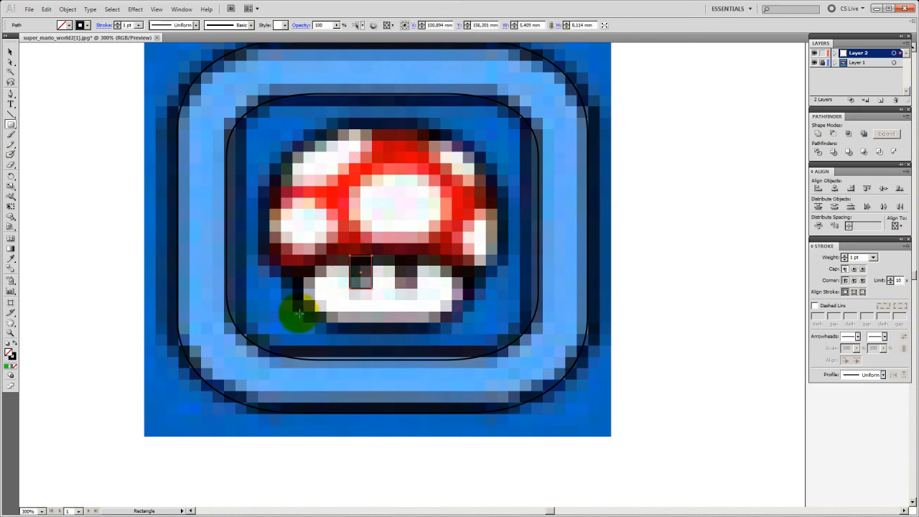
Duplicate the left eye's rectangle horizontally onto the mushroom's right eye and deselect it.
click(10, 54)
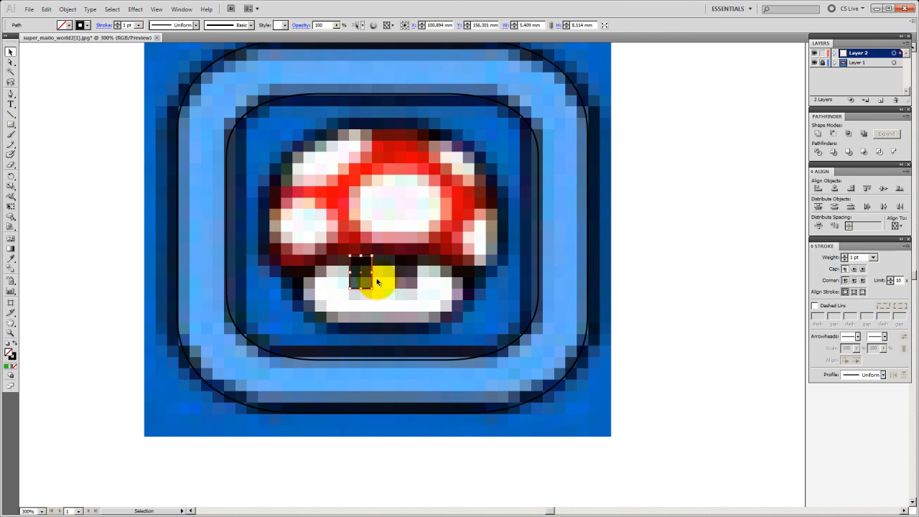
drag(381, 278, 418, 283)
click(374, 295)
click(371, 288)
click(720, 297)
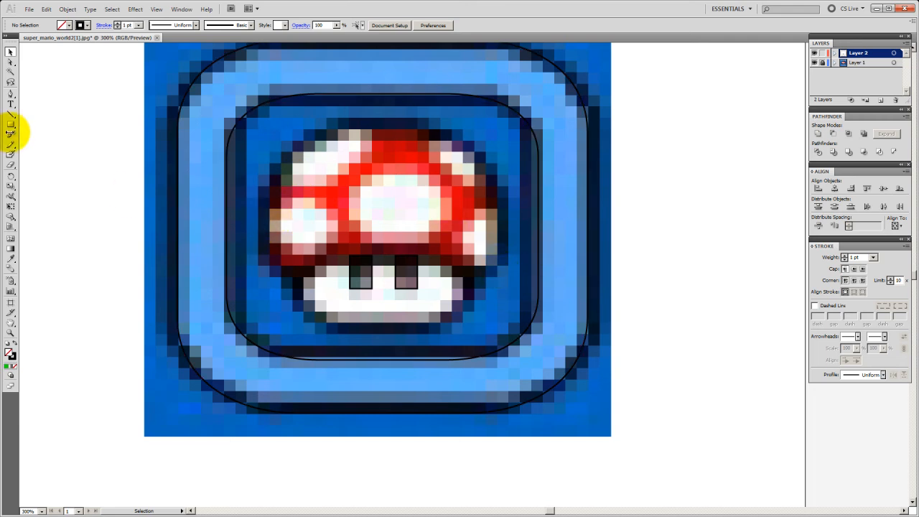
Draw a circle about 46.3 mm across over the mushroom and nudge it up to the cap's upper edge.
drag(13, 125, 41, 146)
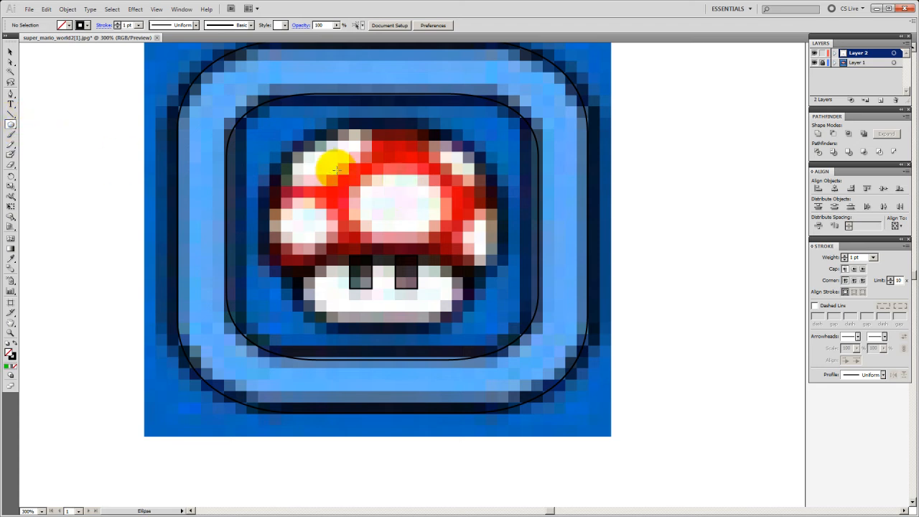
drag(291, 150, 477, 251)
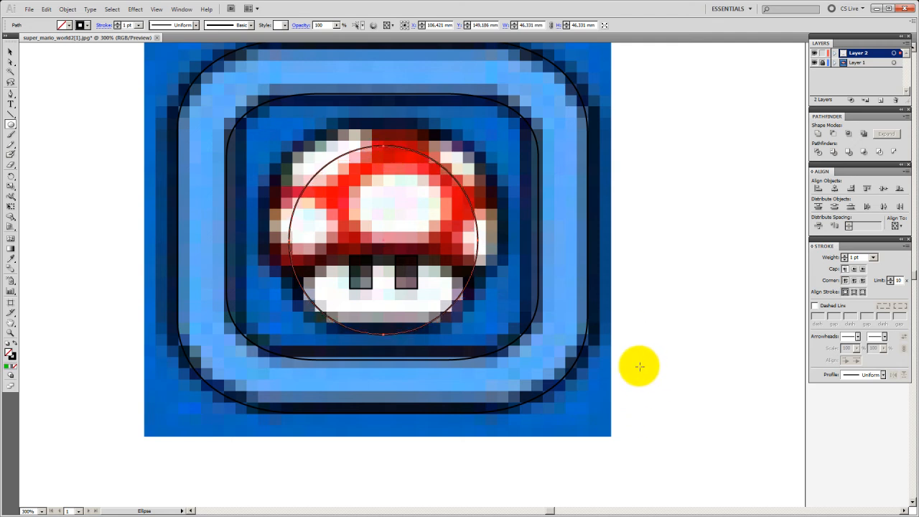
key(Up)
key(Up)
key(Up)
key(Up)
key(Up)
key(Up)
key(Up)
key(Up)
key(Up)
key(Up)
key(Up)
key(Up)
key(Up)
key(Up)
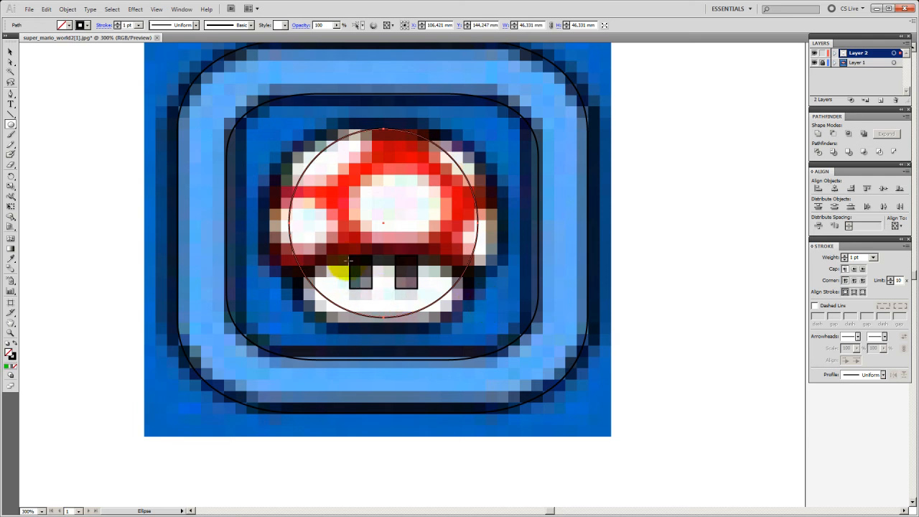
Stretch the circle into an ellipse about 56 mm wide and 47 mm high spanning the cap's width, and deselect it.
key(ctrl+t)
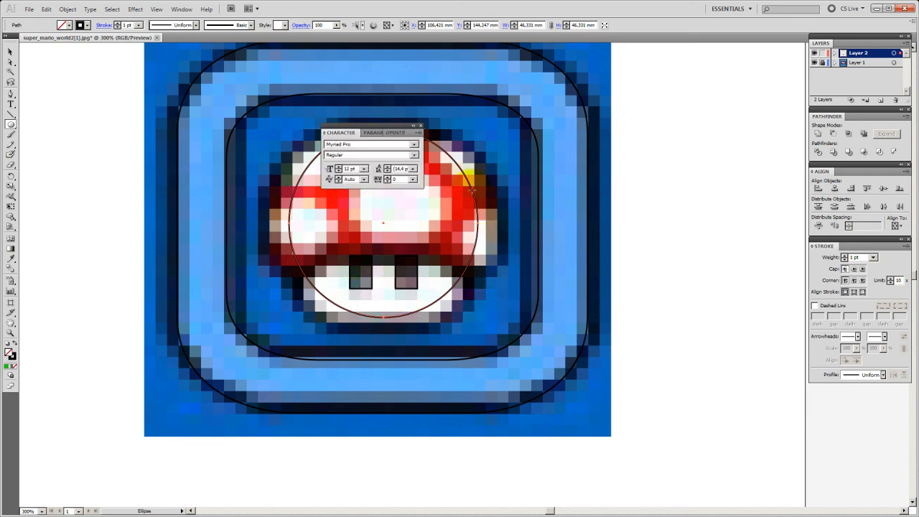
click(420, 125)
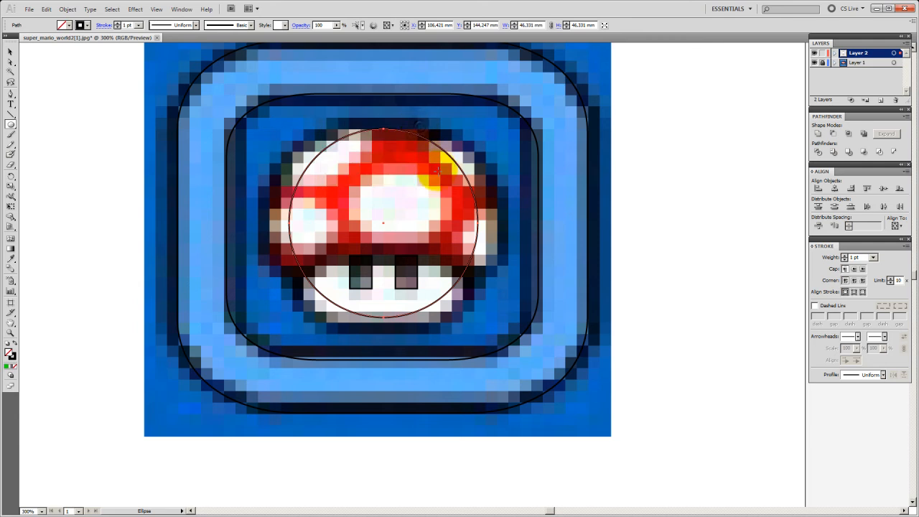
click(10, 52)
drag(477, 129, 514, 118)
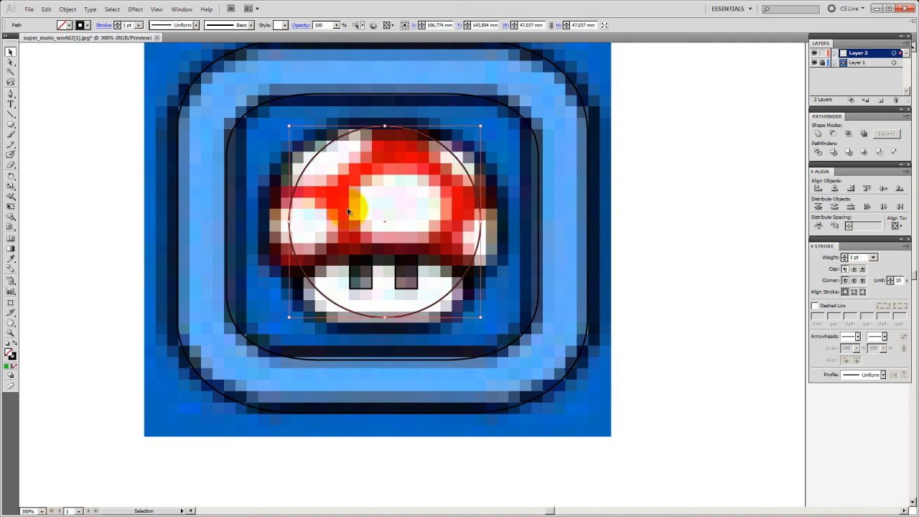
drag(290, 221, 269, 218)
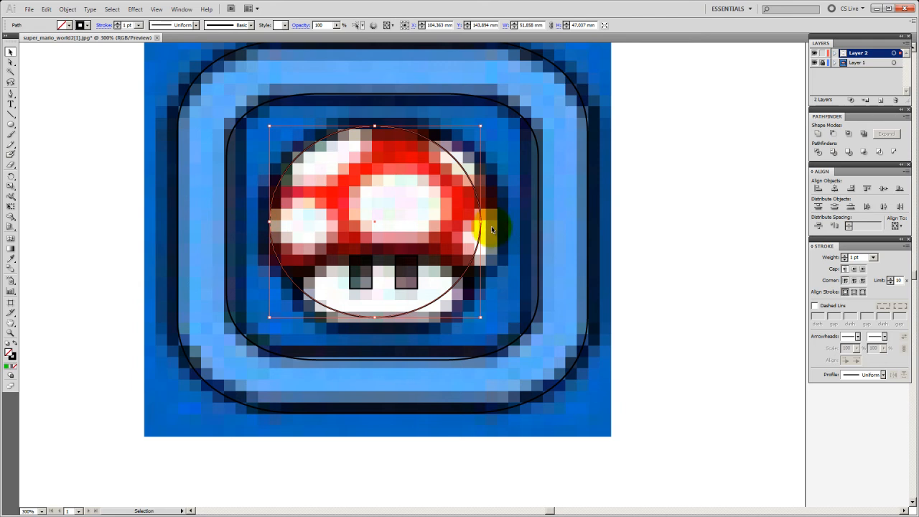
drag(482, 222, 499, 224)
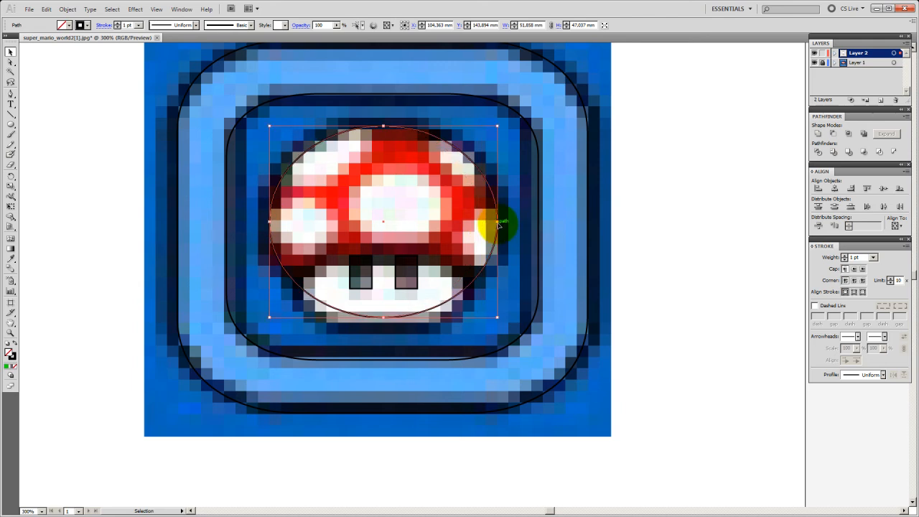
click(391, 164)
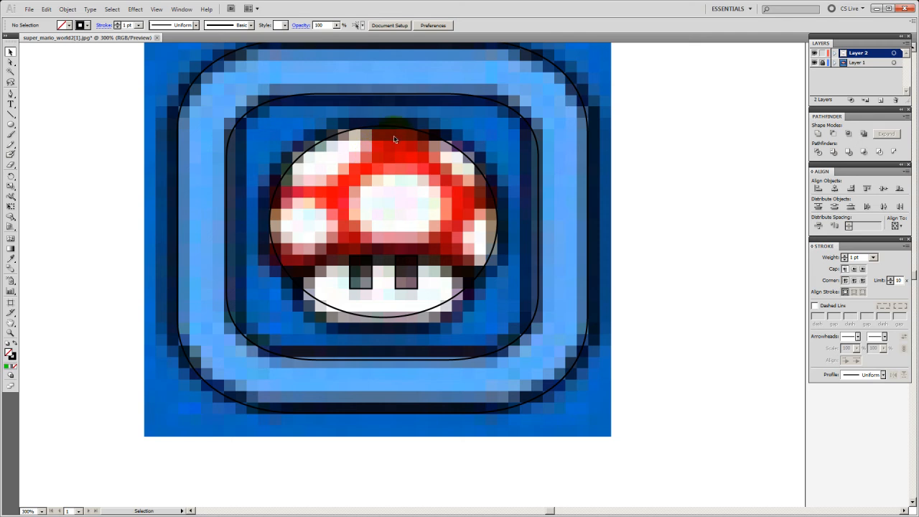
Nudge the ellipse's top anchor point down onto the cap's upper edge and shift its two side anchors slightly up.
click(10, 62)
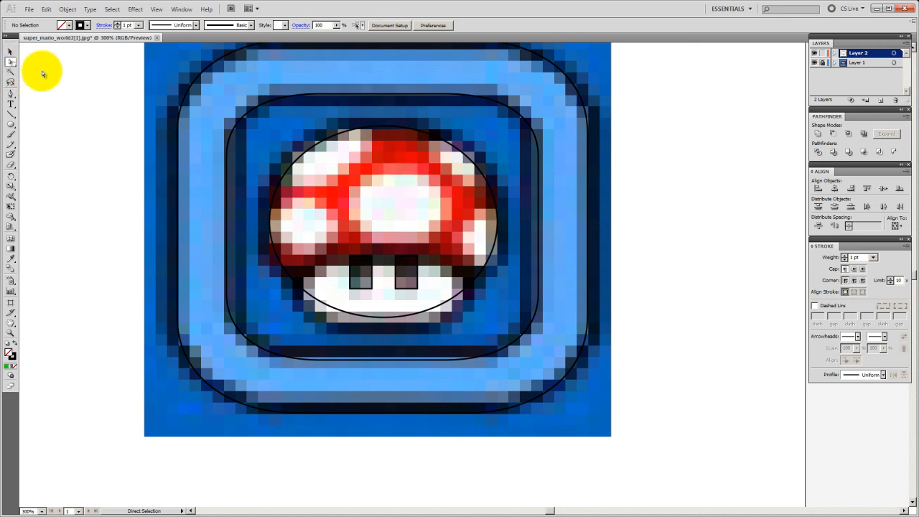
click(391, 135)
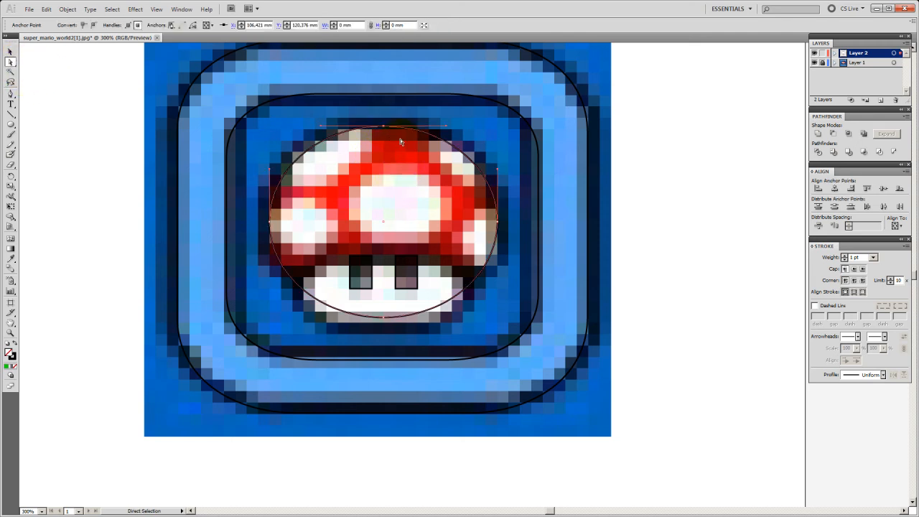
key(Down)
key(Down)
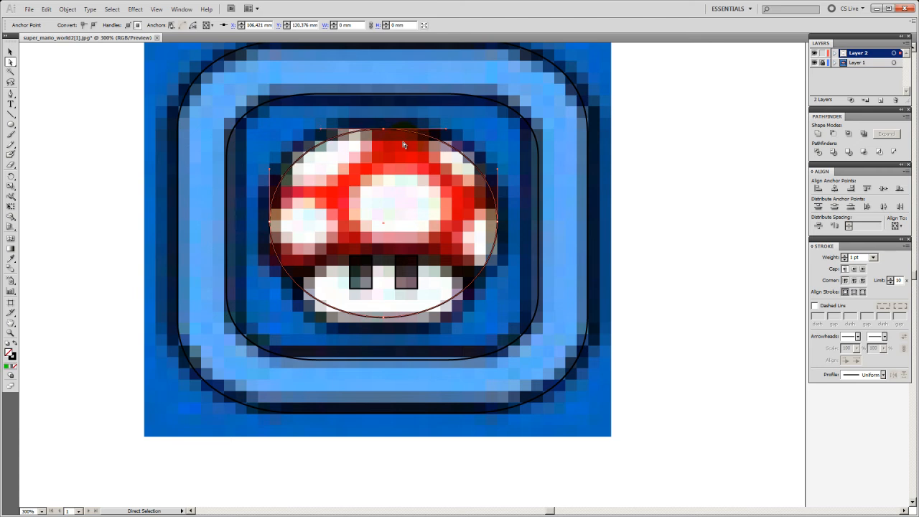
click(397, 221)
drag(251, 219, 517, 230)
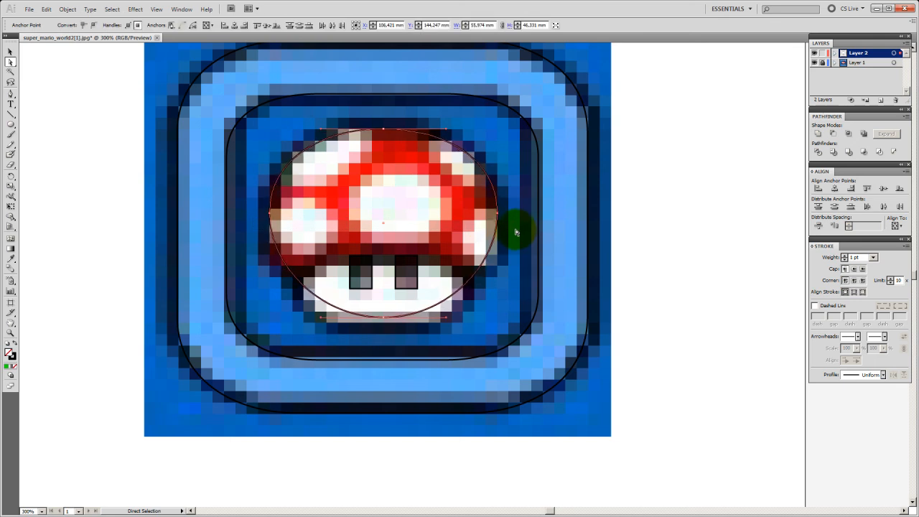
Delete the ellipse's bottom anchor point to leave an open dome over the cap.
click(413, 228)
drag(397, 330, 364, 314)
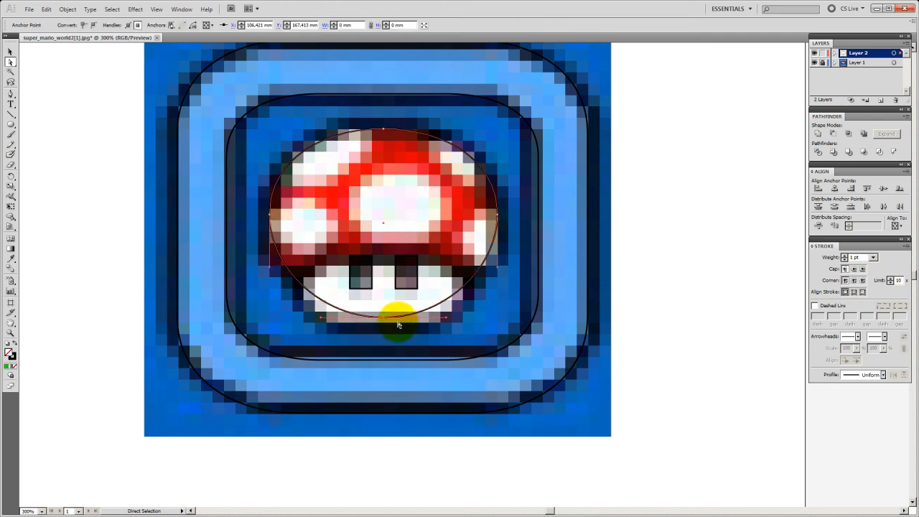
key(Delete)
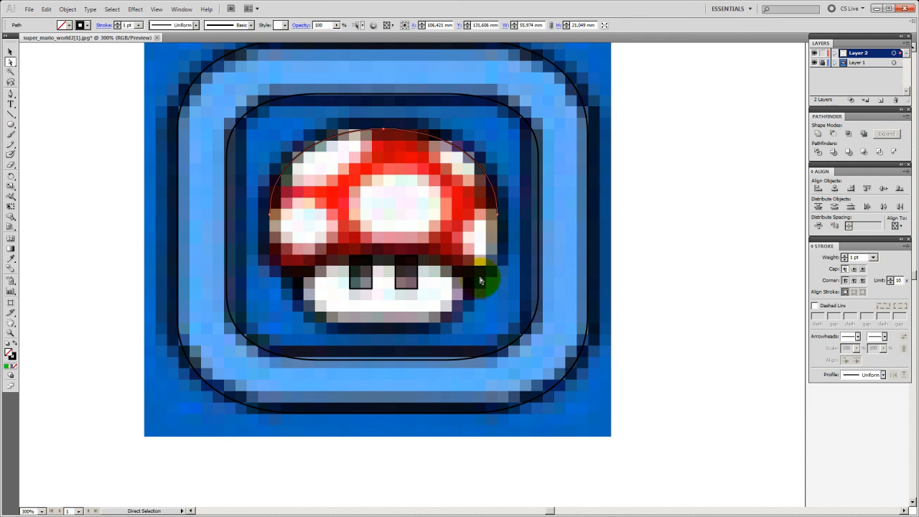
Extend the dome's left end with a Pen curve around the cap's lower-left corner to the stem.
click(11, 96)
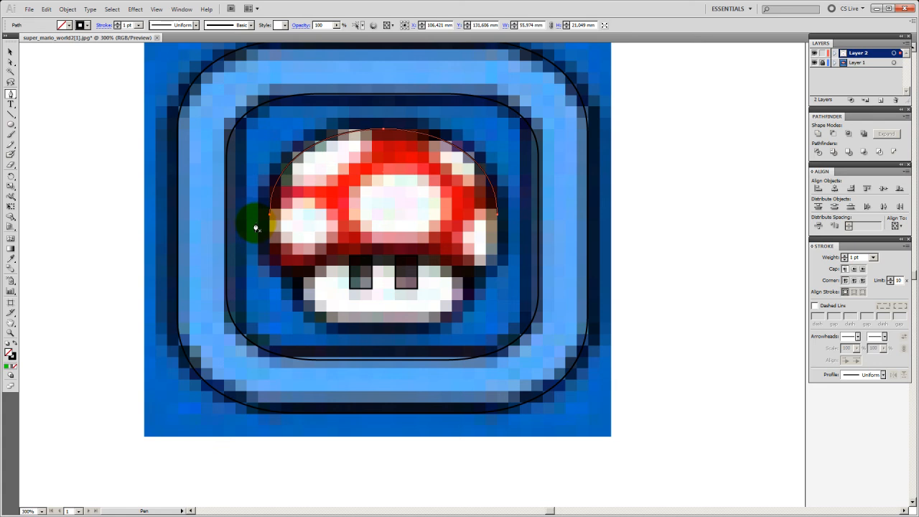
drag(270, 216, 370, 229)
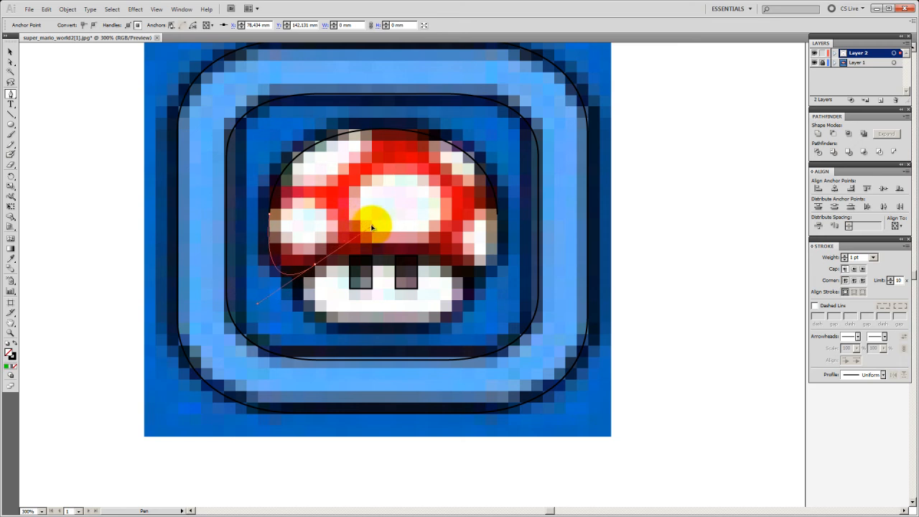
drag(369, 226, 369, 225)
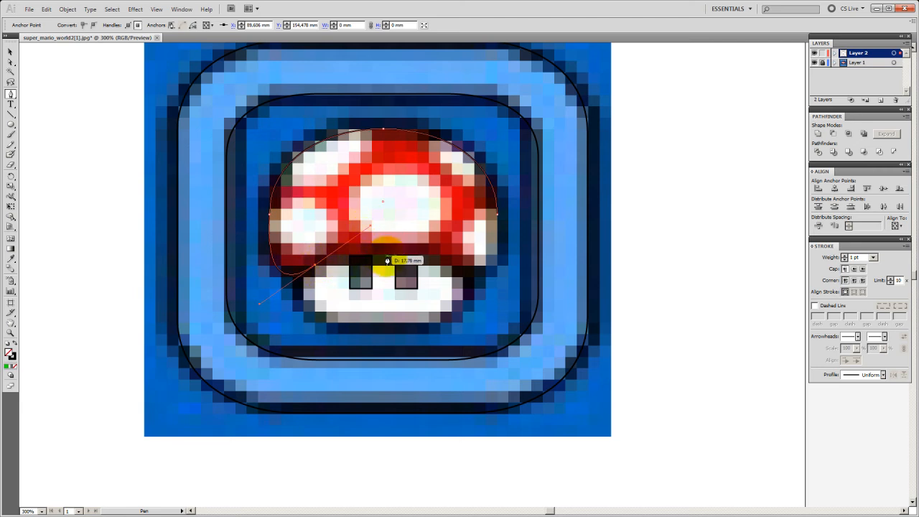
Remove the last anchor's outgoing handle, continue the path with a curve to the middle of the cap's lower edge, and deselect it.
click(384, 257)
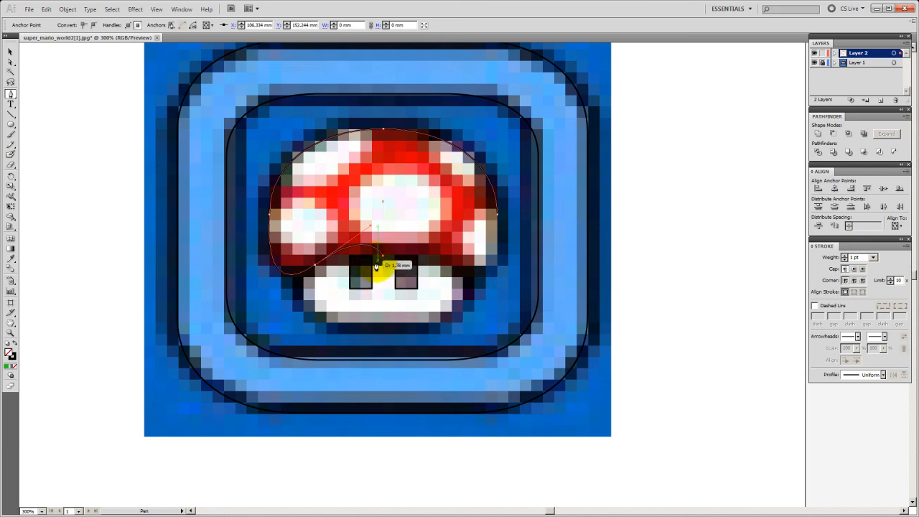
key(ctrl+z)
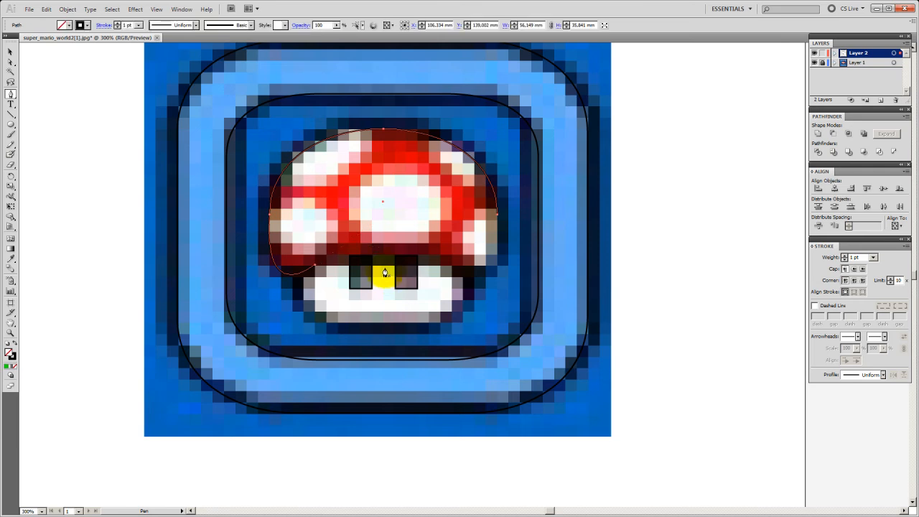
click(317, 274)
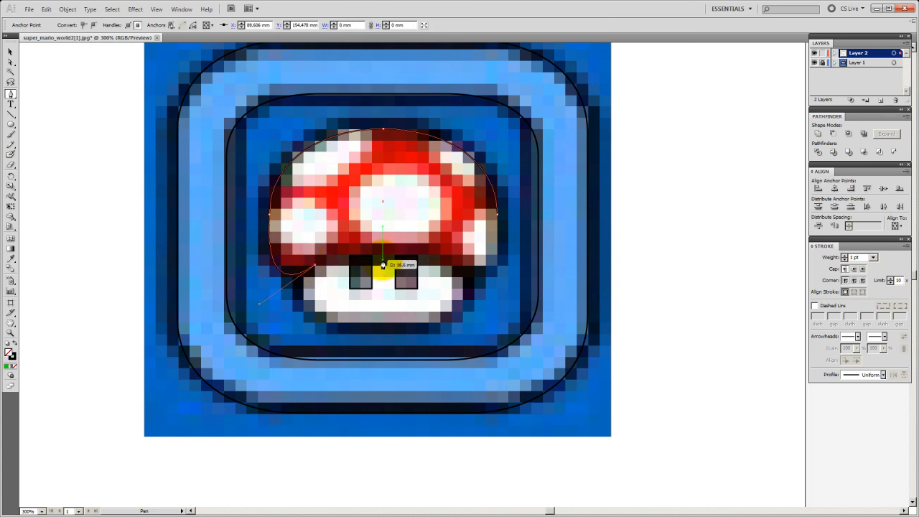
drag(384, 257, 442, 262)
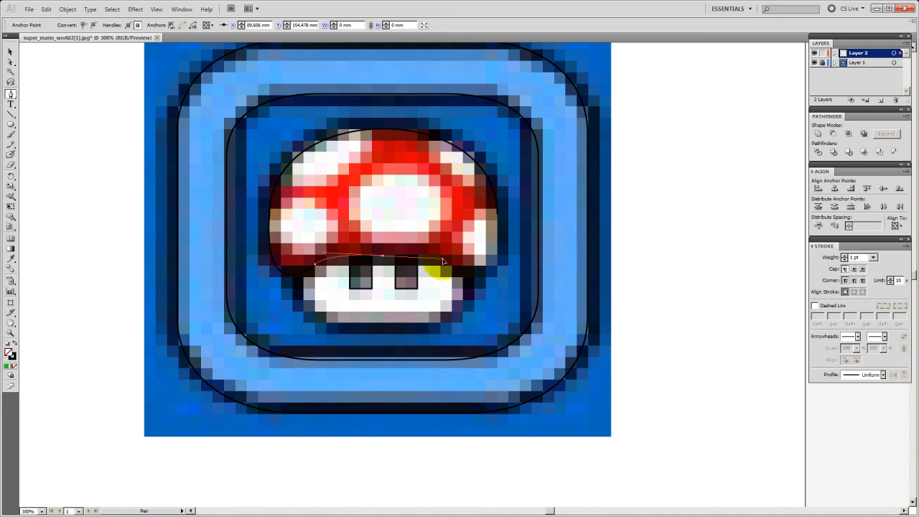
drag(443, 260, 446, 262)
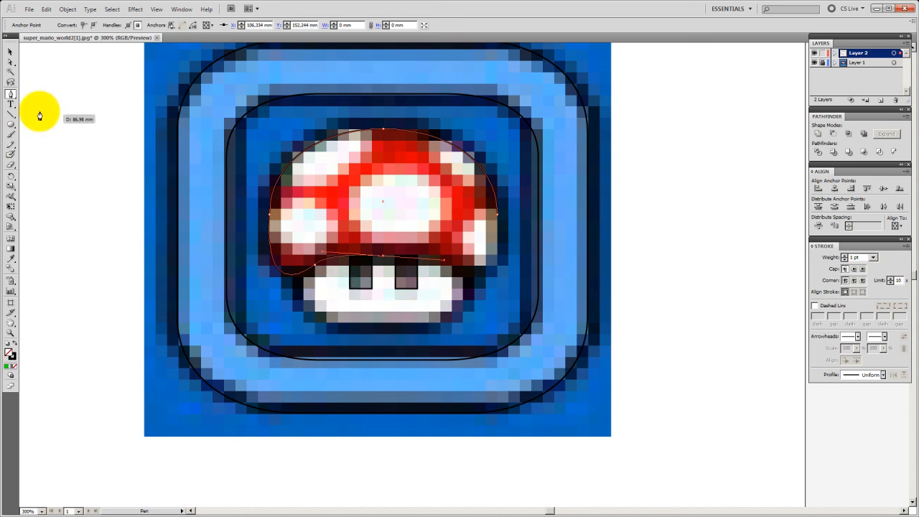
click(9, 53)
click(82, 187)
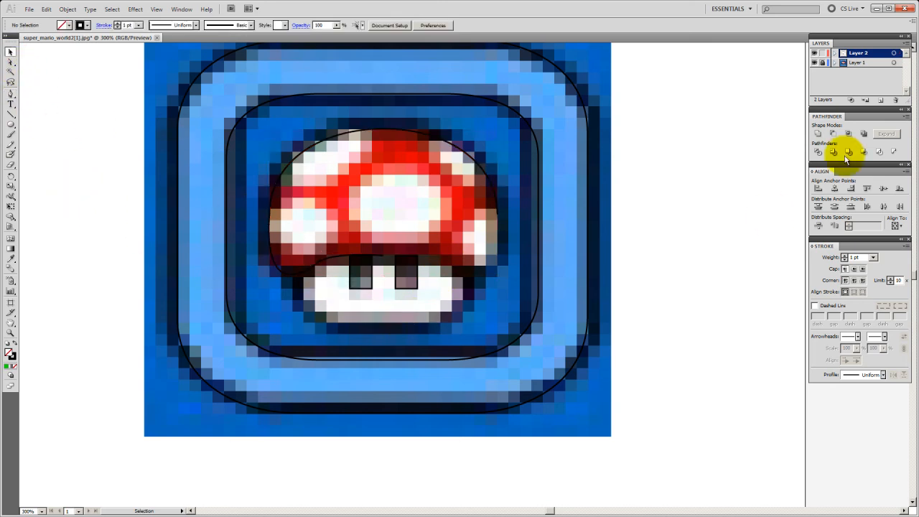
Hide Layer 1 to inspect the traced outlines on their own, and show it again.
click(814, 63)
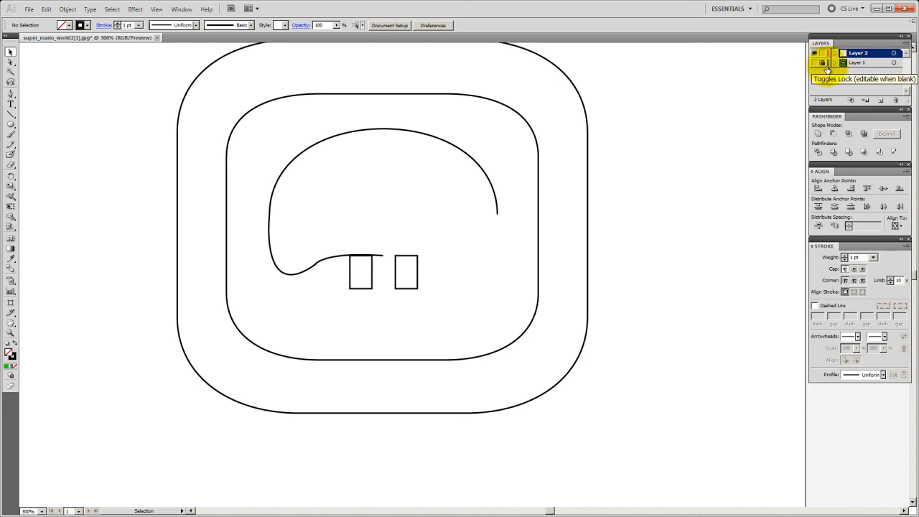
click(814, 63)
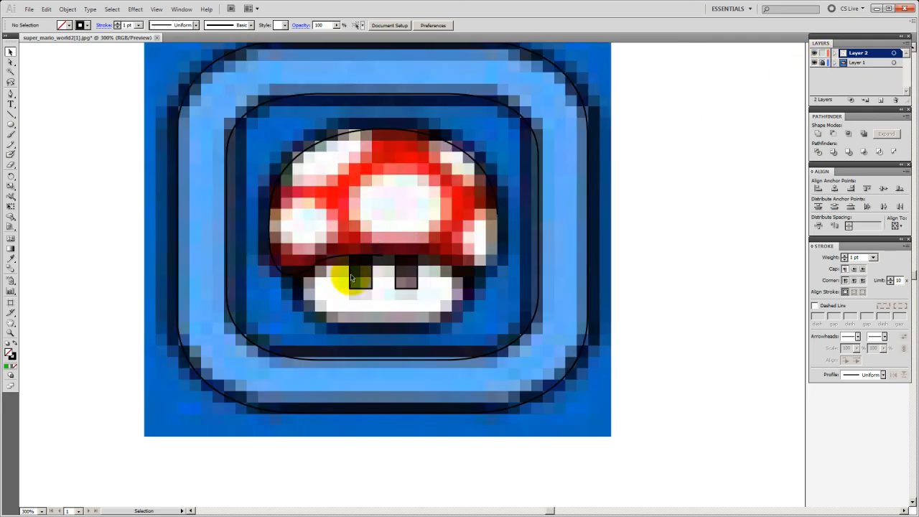
drag(316, 267, 319, 270)
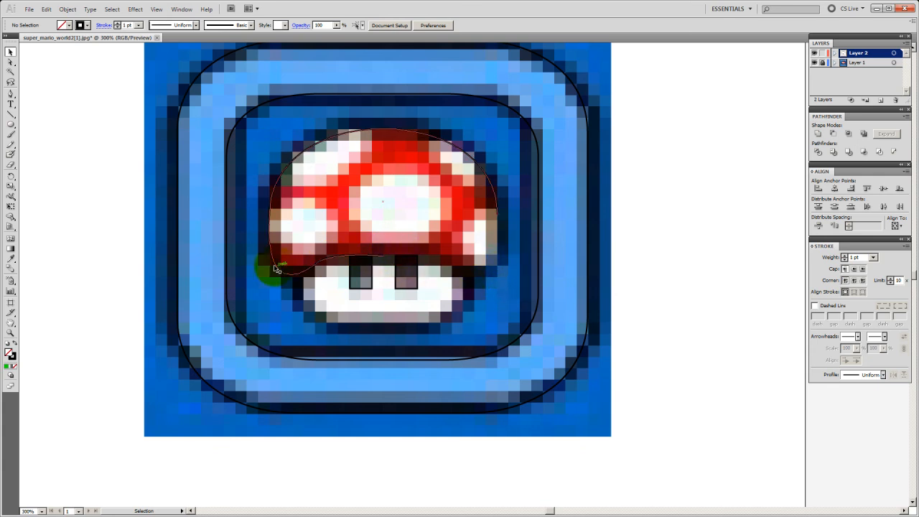
click(11, 61)
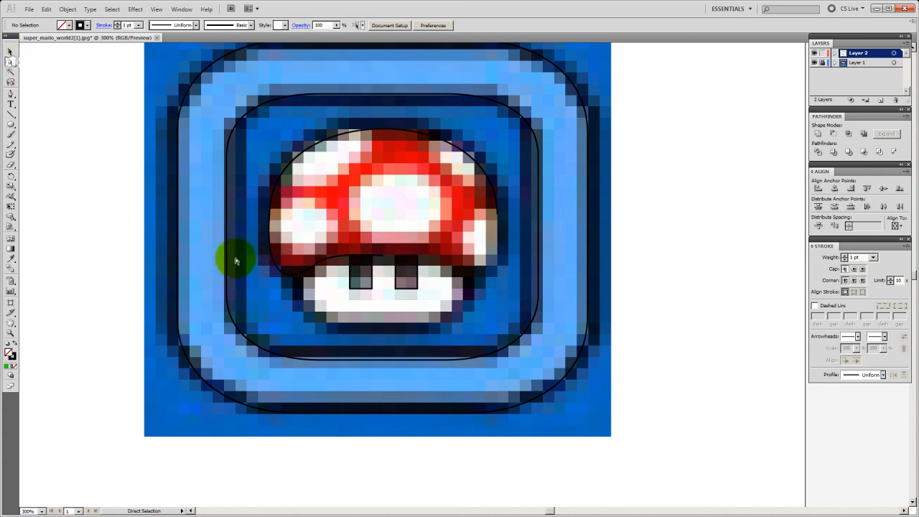
click(10, 51)
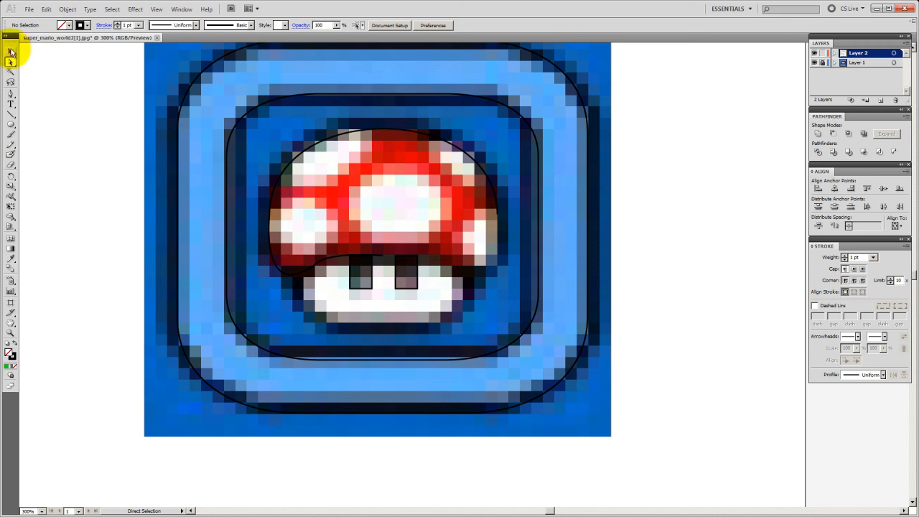
Select both eye rectangles and create a new layer above Layer 2.
click(354, 274)
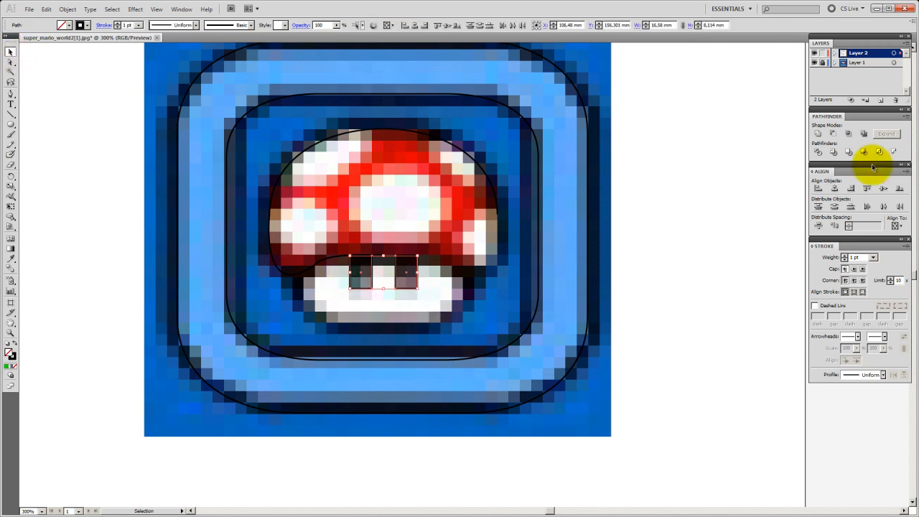
click(880, 101)
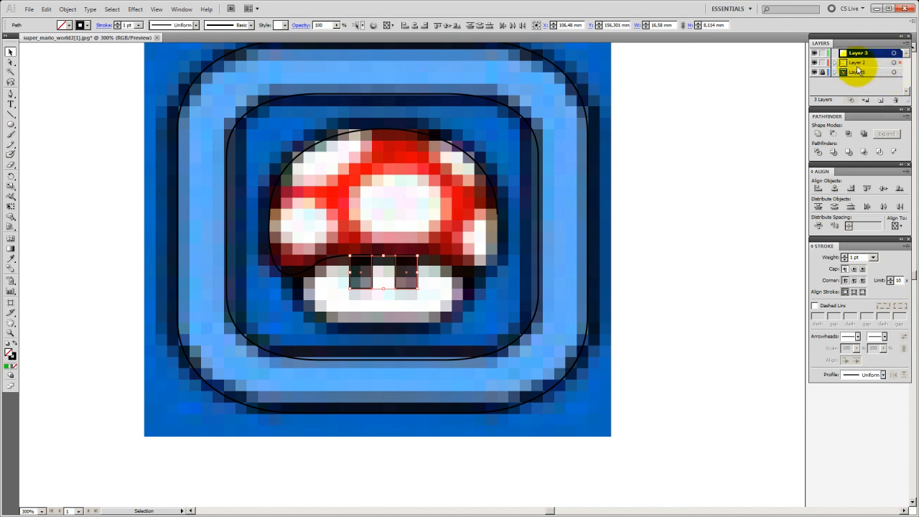
drag(857, 63, 858, 59)
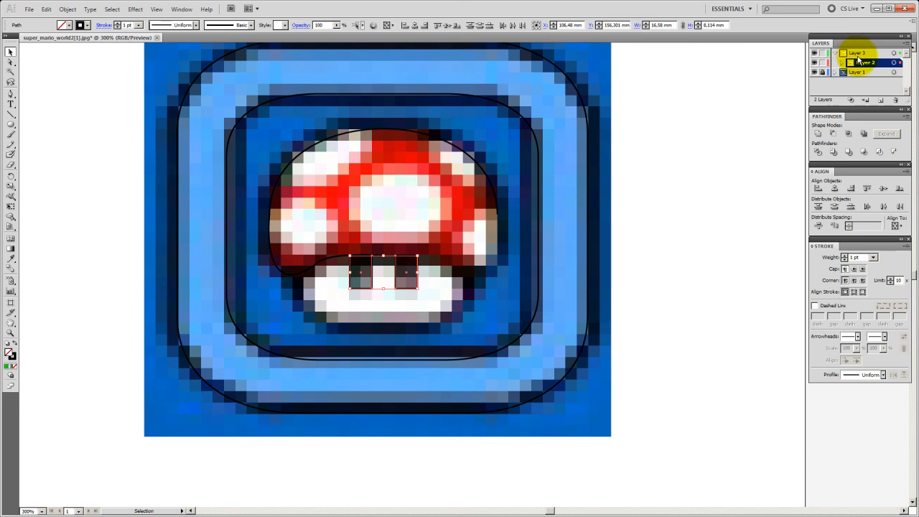
click(842, 63)
click(843, 64)
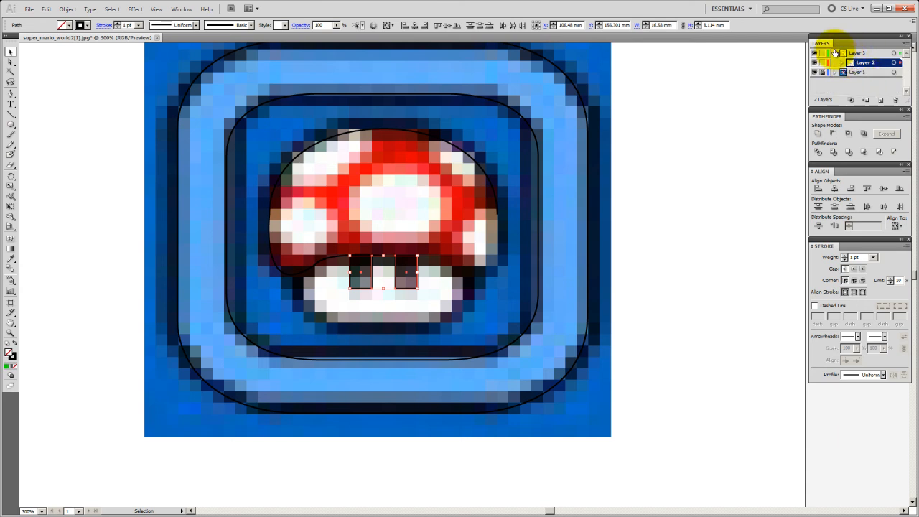
drag(856, 74, 857, 63)
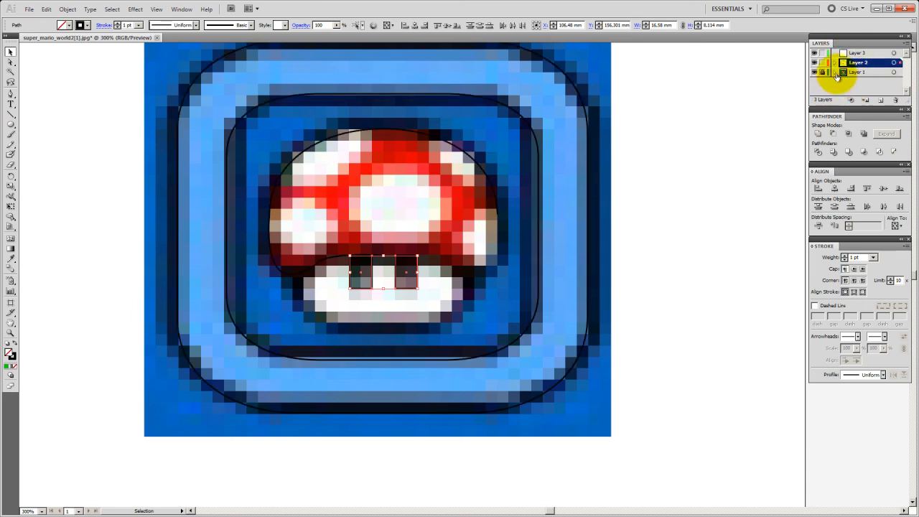
Set the layer list's row size to Large.
click(906, 44)
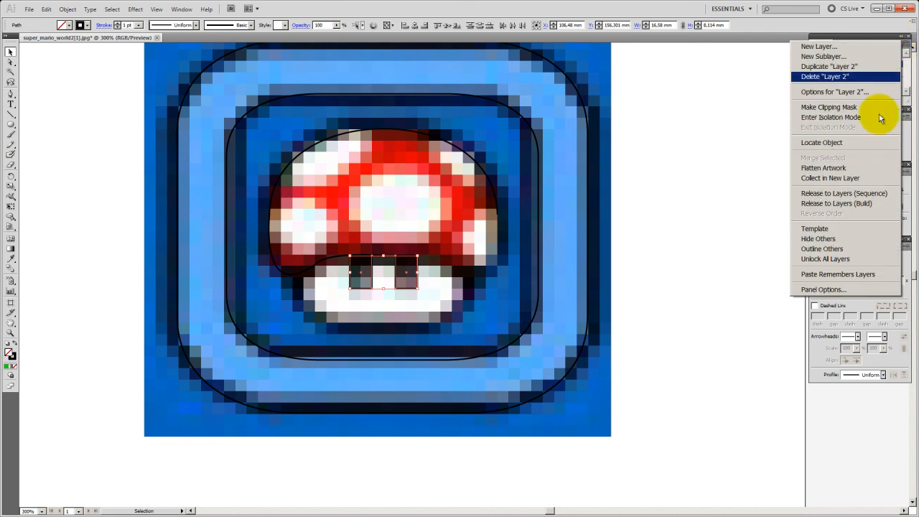
click(833, 290)
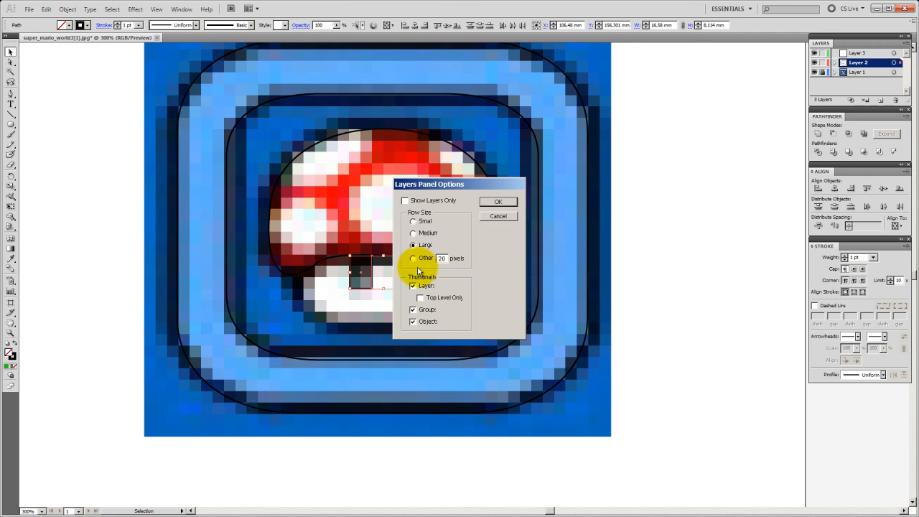
click(498, 201)
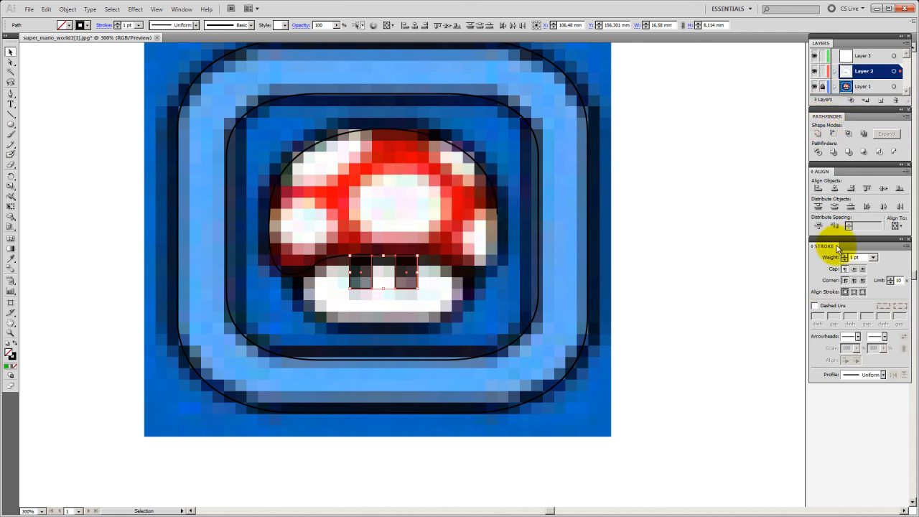
Shift the Stroke, Align and Pathfinder panels down and extend the Layers panel to make it taller.
drag(831, 240, 835, 287)
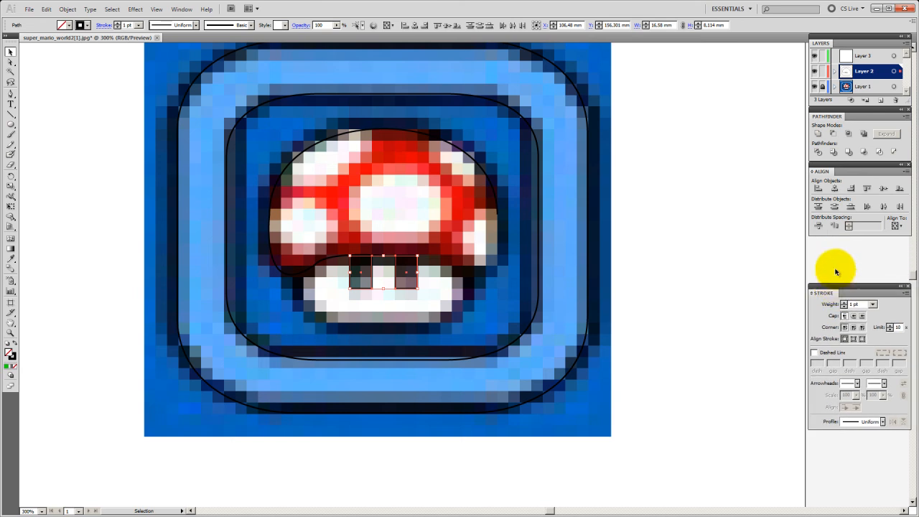
drag(825, 171, 826, 217)
drag(832, 115, 826, 158)
drag(840, 103, 843, 130)
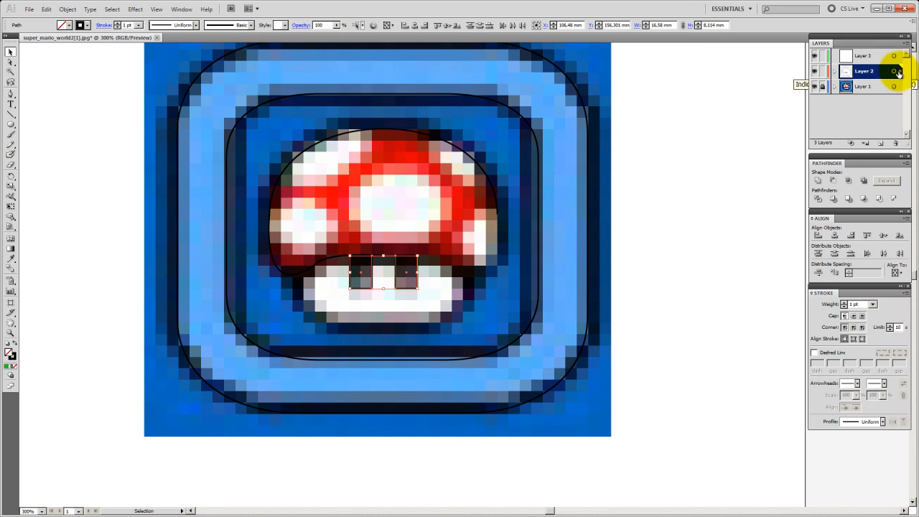
Move the two selected eye rectangles from Layer 2 to Layer 3 and lock Layer 3.
drag(896, 57, 897, 58)
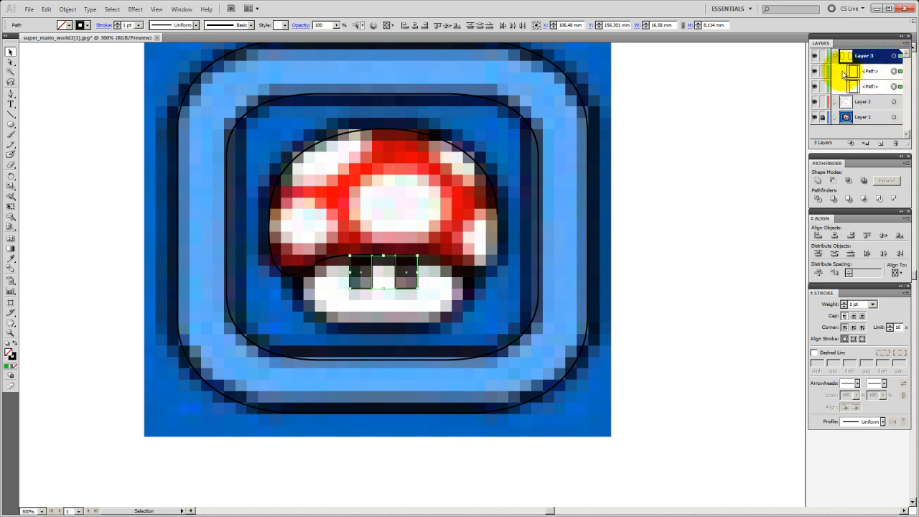
click(822, 56)
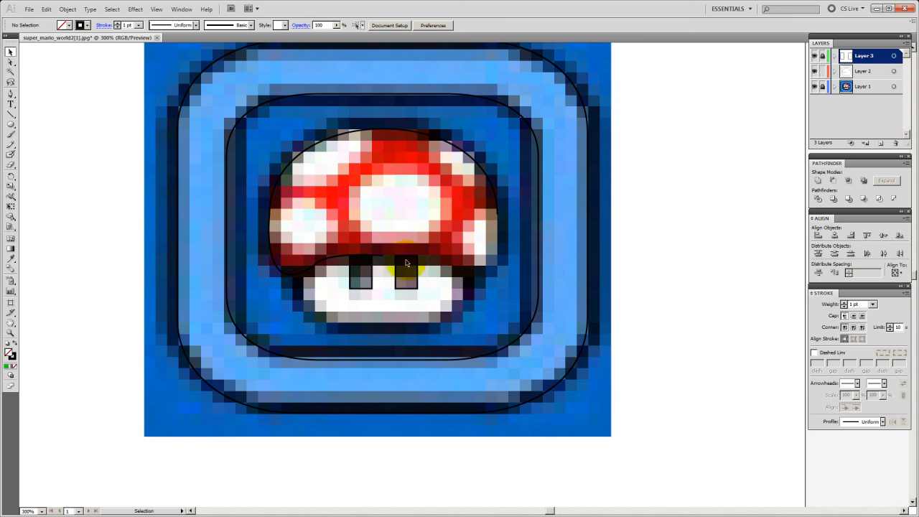
Copy only the cap's lower-left curve, from the dome's left end to the middle of the lower edge, and paste it.
click(10, 63)
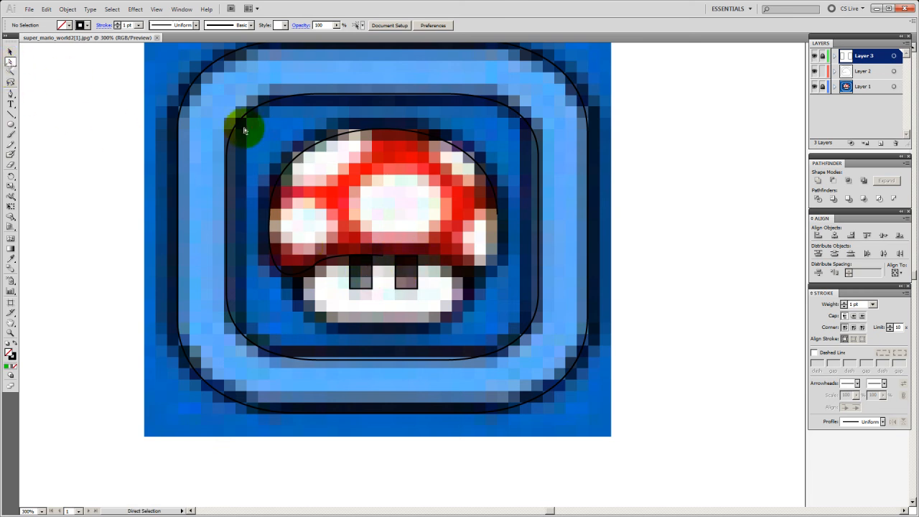
drag(364, 281, 254, 200)
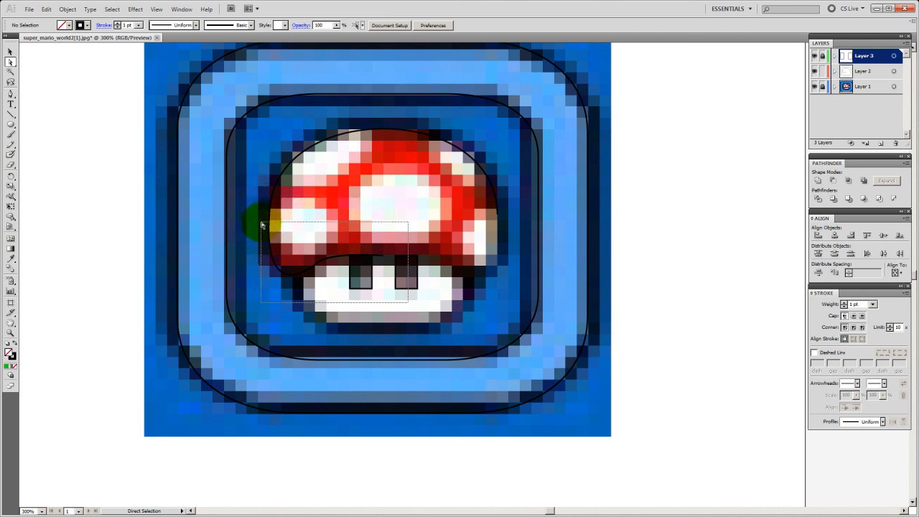
drag(256, 221, 257, 221)
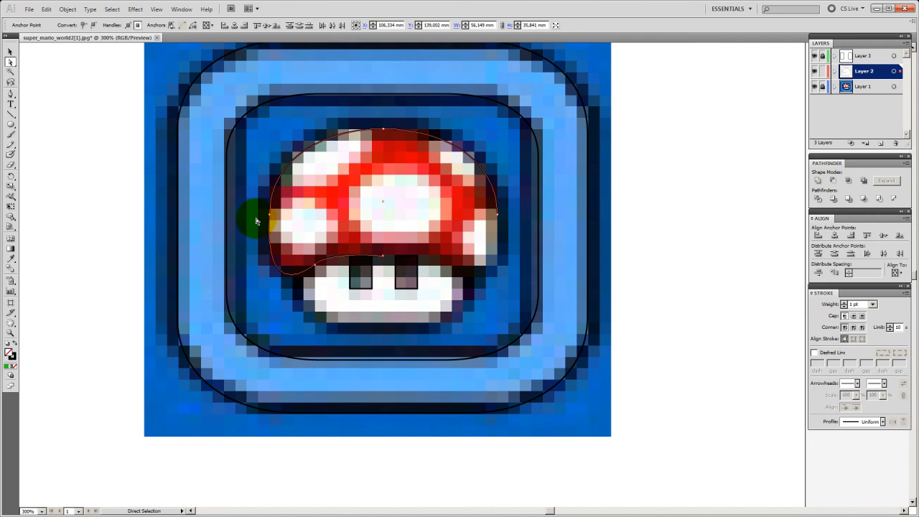
click(296, 231)
drag(422, 300, 250, 234)
key(v)
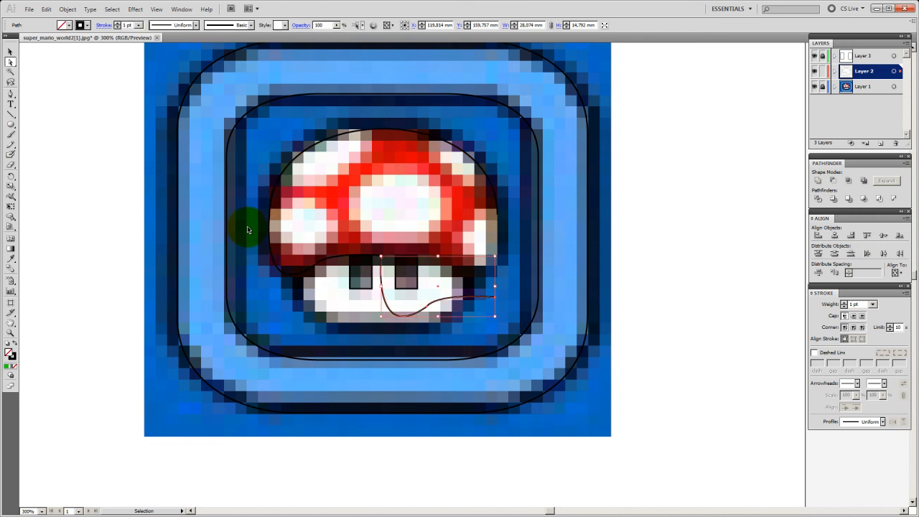
Move the pasted curve over the cap's lower-right part and reflect it across the vertical axis.
drag(464, 297, 461, 299)
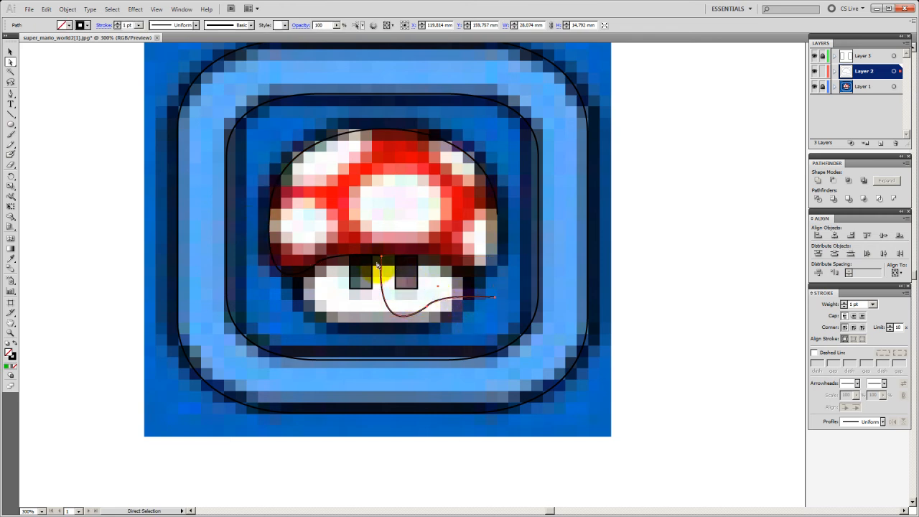
click(11, 51)
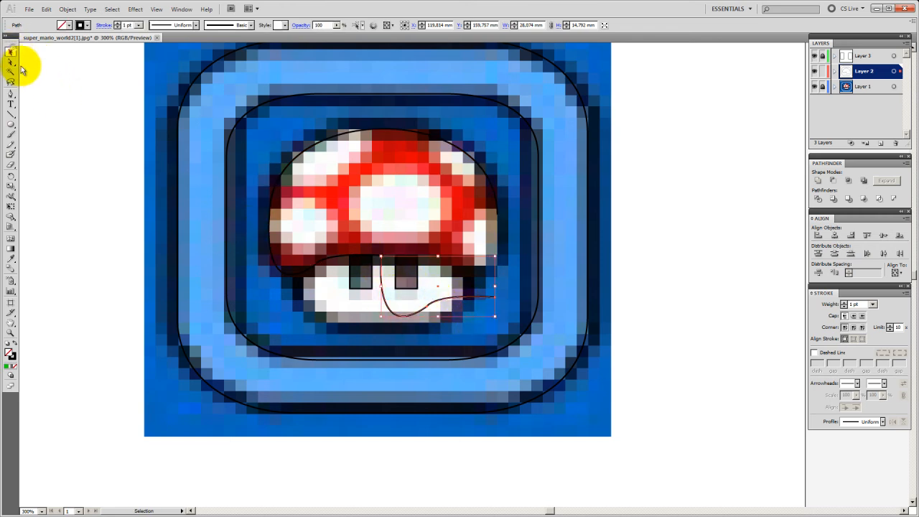
drag(383, 280, 392, 235)
right_click(390, 235)
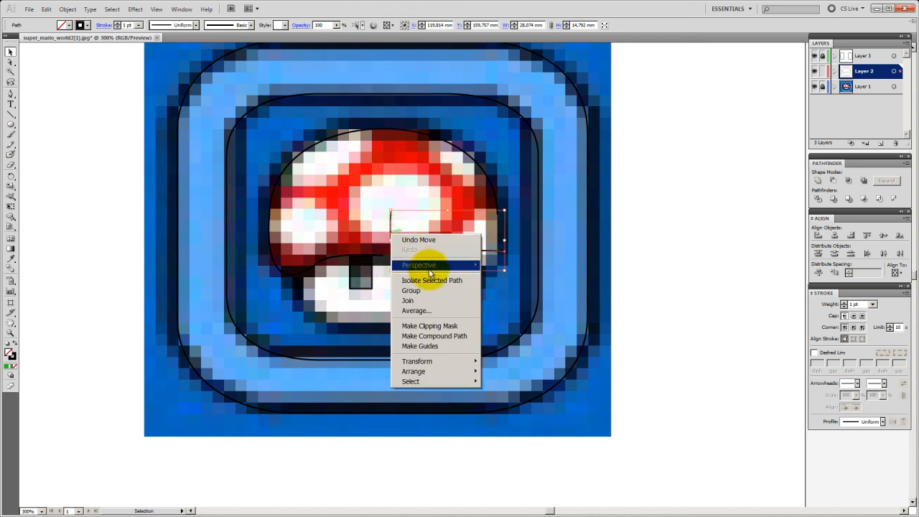
mouse_move(437, 363)
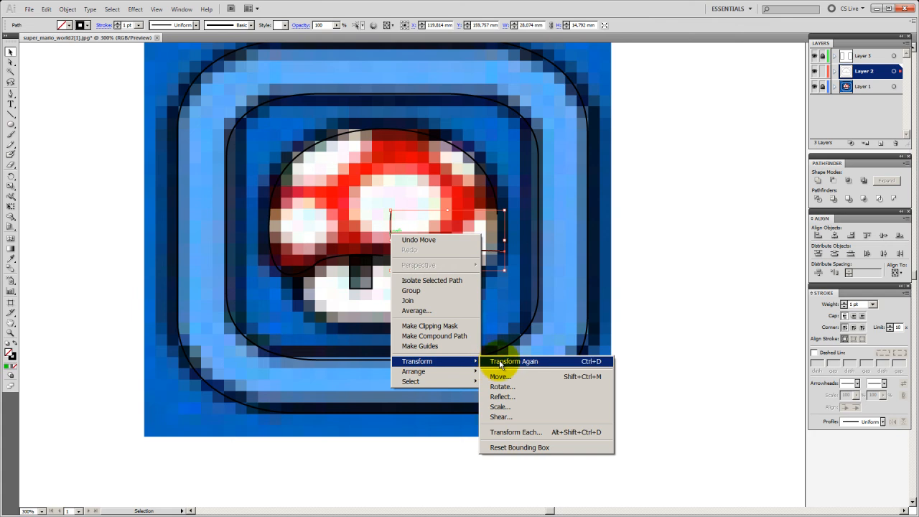
click(502, 397)
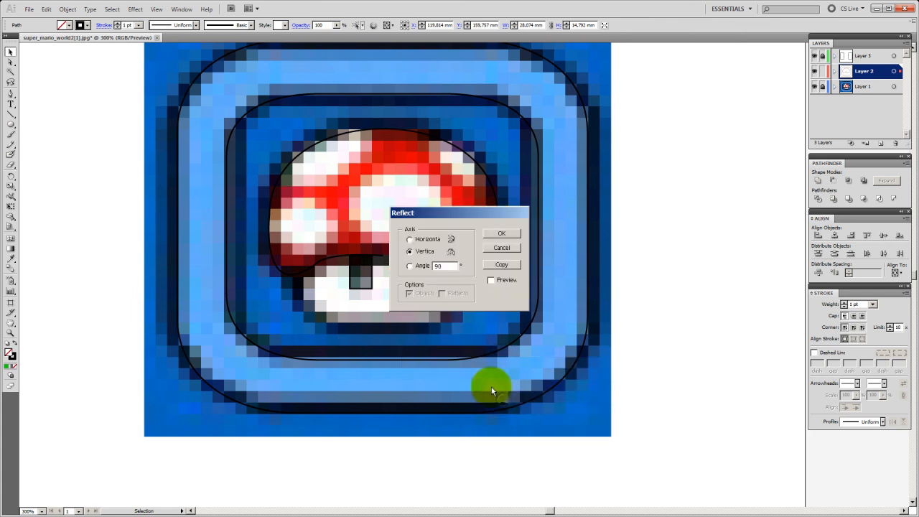
drag(459, 219, 609, 201)
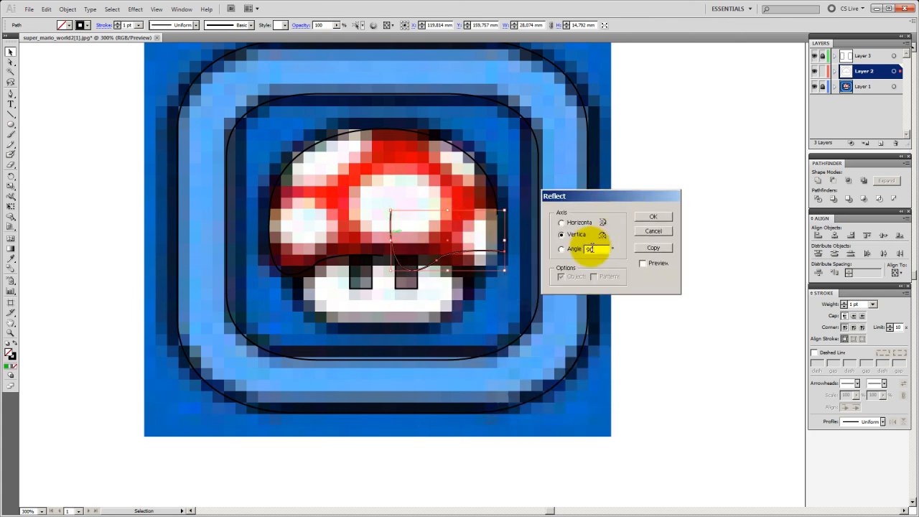
click(662, 218)
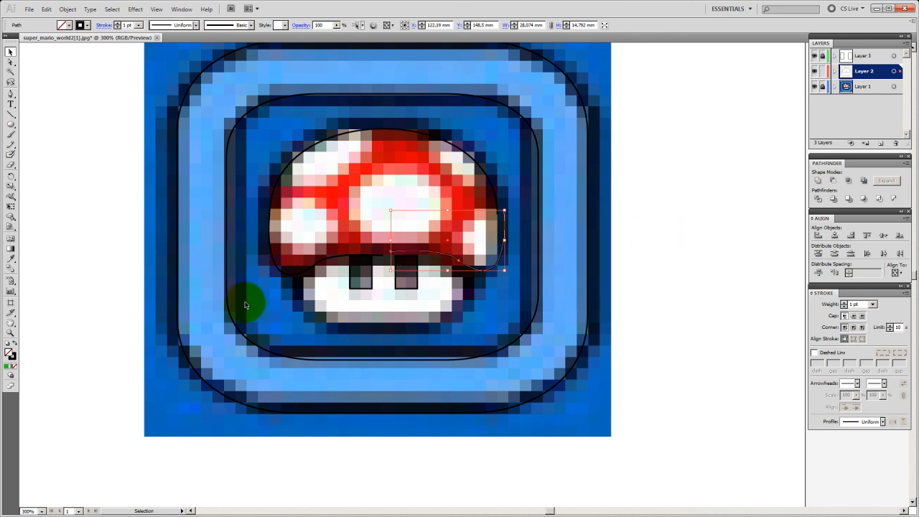
Nudge the mirrored curve until its ends meet the dome's right end and the middle of the cap's lower edge.
key(Down)
key(Down)
key(Up)
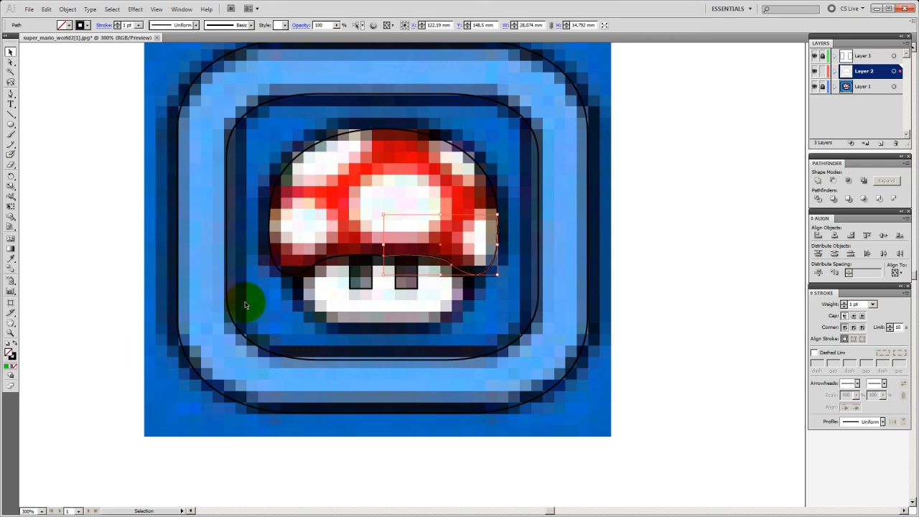
key(Right)
key(Right)
key(Left)
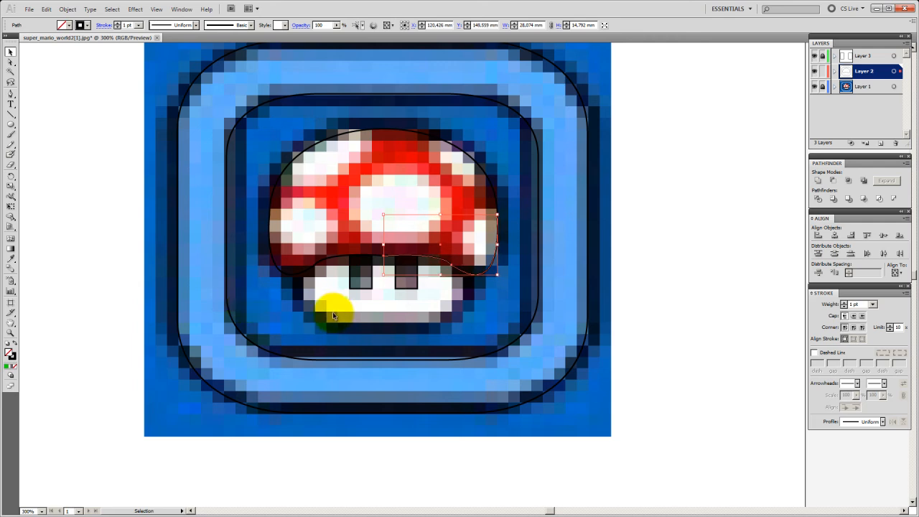
Hide Layer 1 and inspect the mirrored curve's junctions with the cap outline at 800% zoom.
click(814, 87)
click(653, 290)
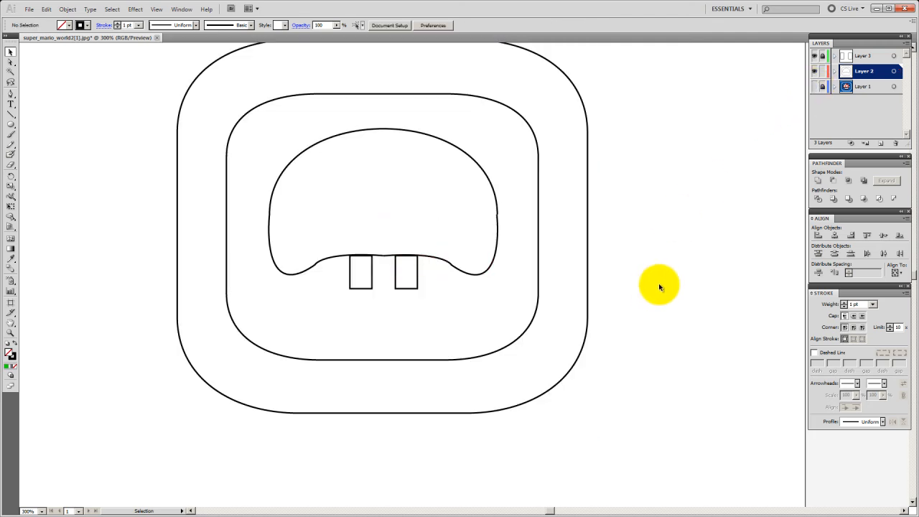
key(ctrl+plus)
key(ctrl+plus)
key(ctrl+plus)
key(space)
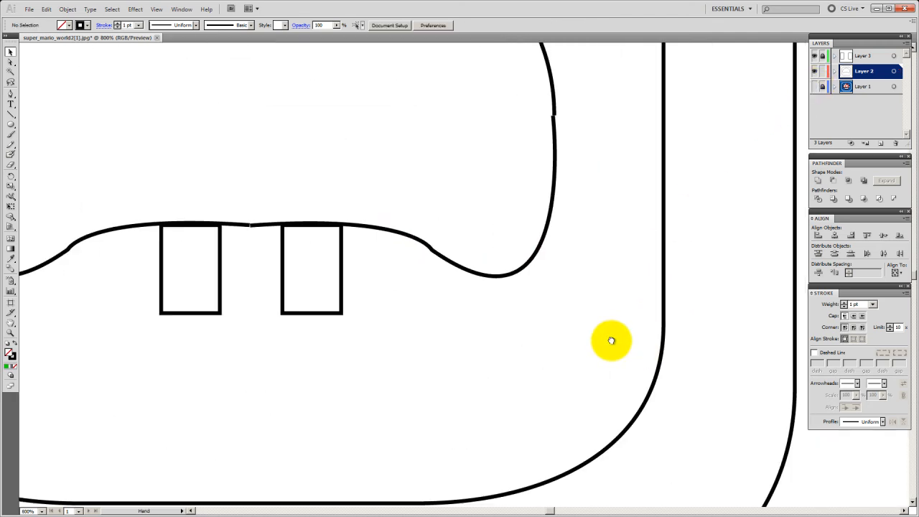
drag(612, 338, 629, 390)
Try to line up the mirrored curve with the dome's right end by nudging it sideways, and deselect it.
click(560, 287)
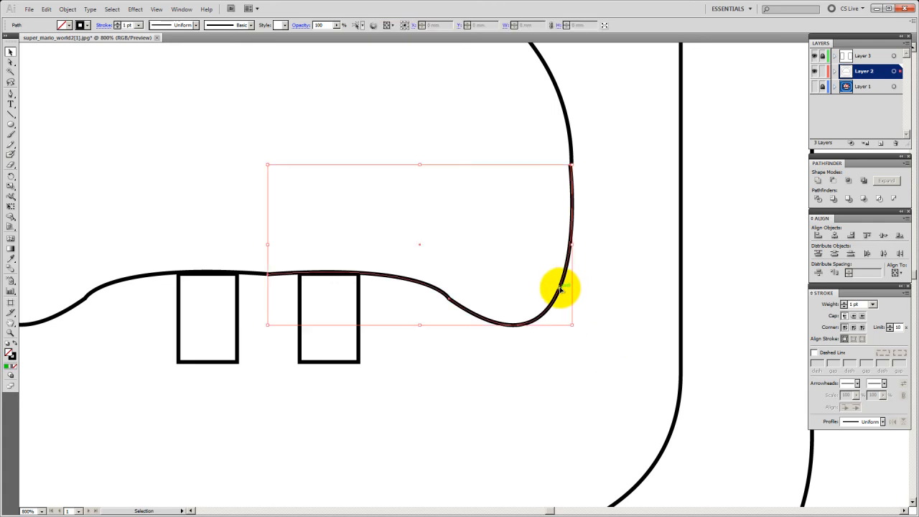
key(Right)
key(Left)
key(Right)
key(Left)
click(592, 318)
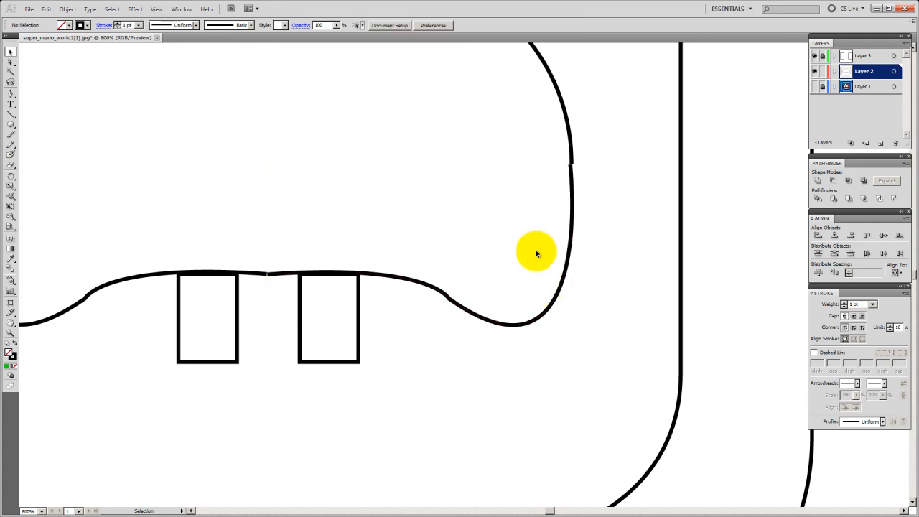
Select the anchors where the dome's right end meets the mirrored curve and join the two paths.
click(11, 62)
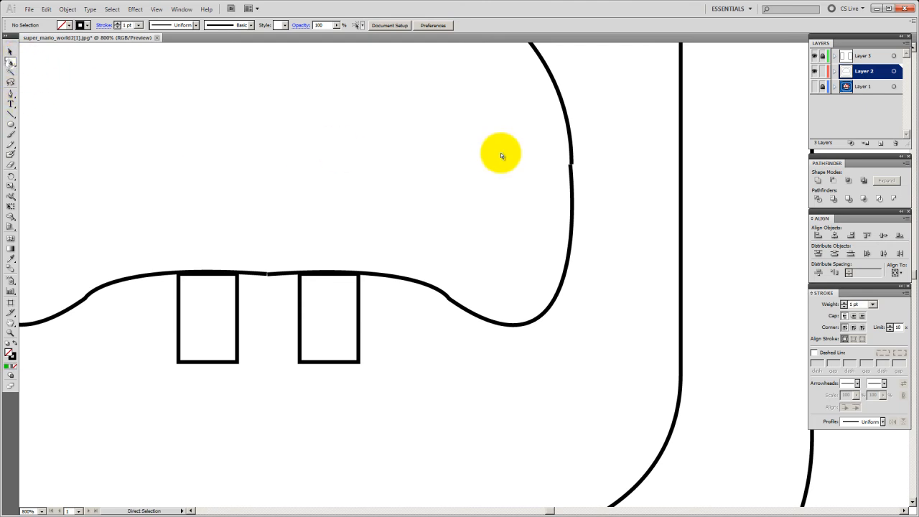
click(561, 152)
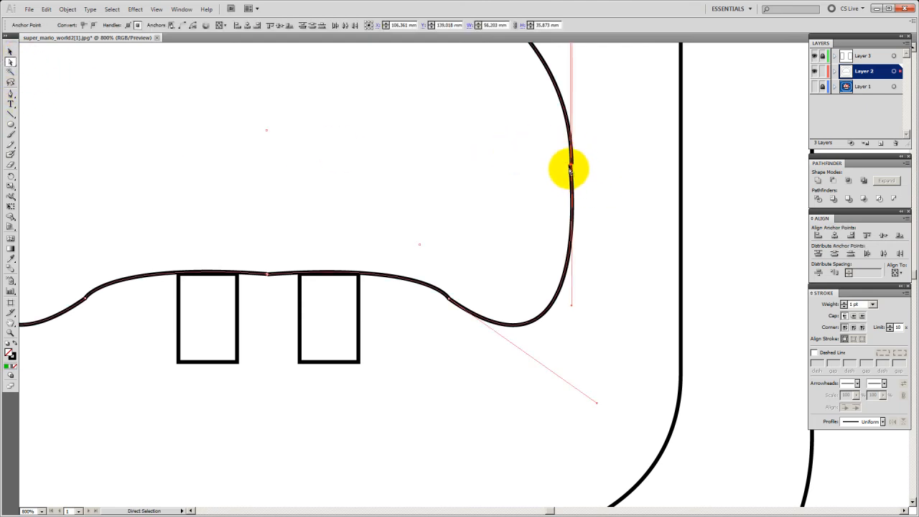
right_click(570, 169)
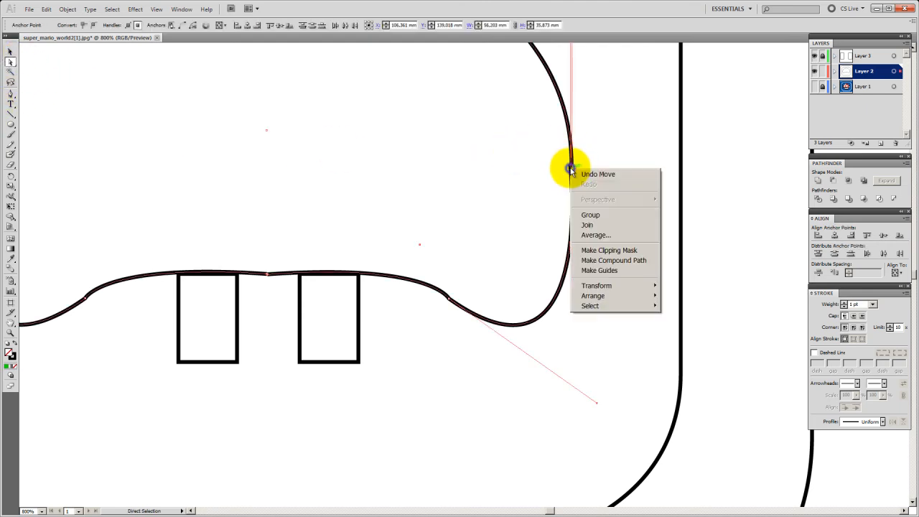
click(589, 225)
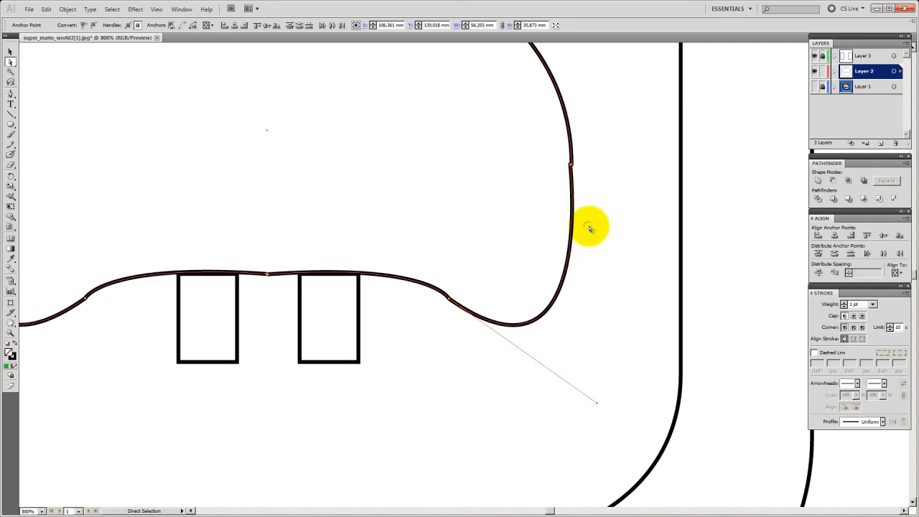
Try to fix the offset at the cap's right junction by grouping the outline and nudging the anchor, and undo the nudge.
right_click(572, 169)
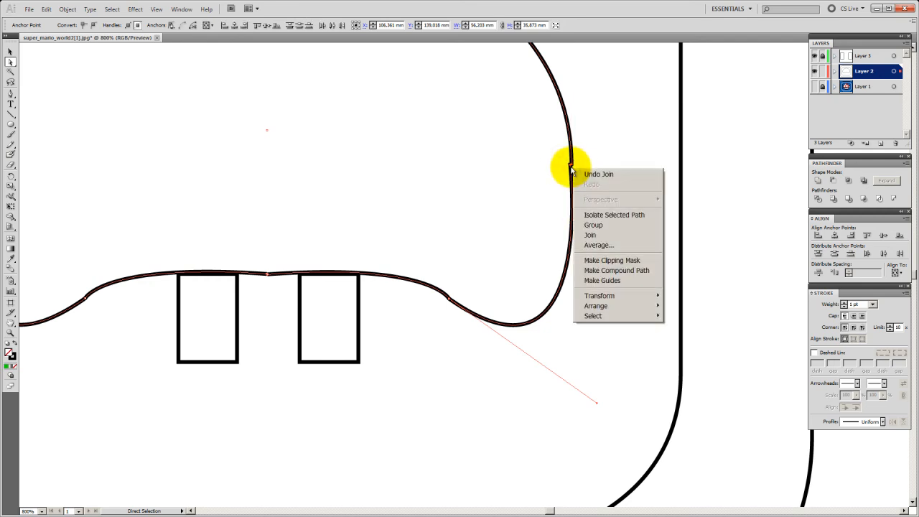
click(583, 225)
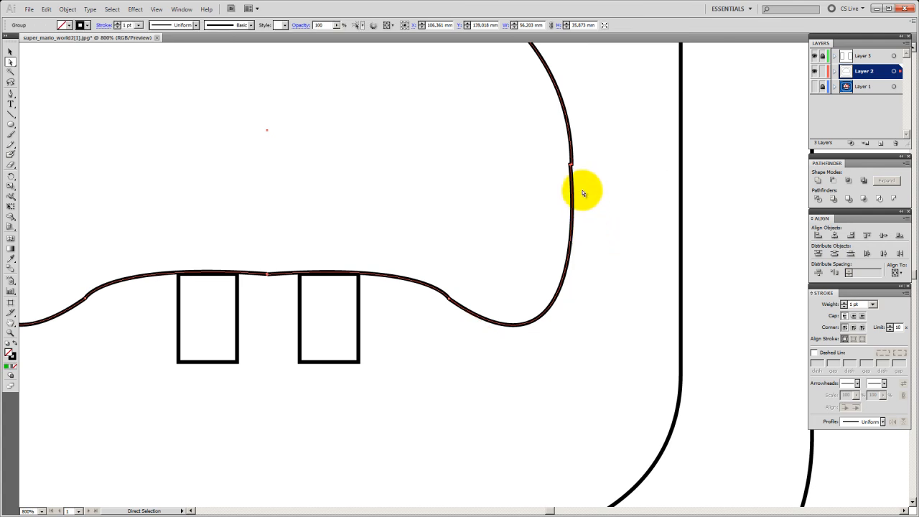
click(583, 192)
click(571, 167)
key(Right)
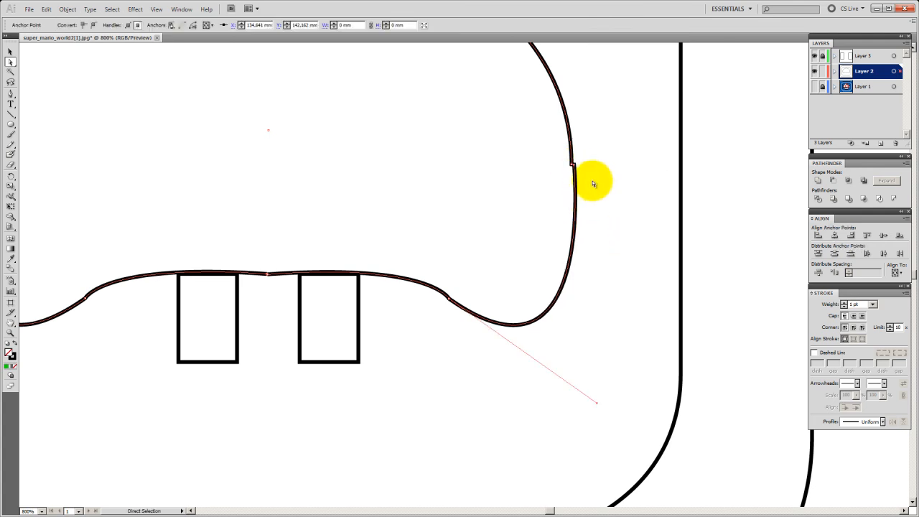
key(ctrl+z)
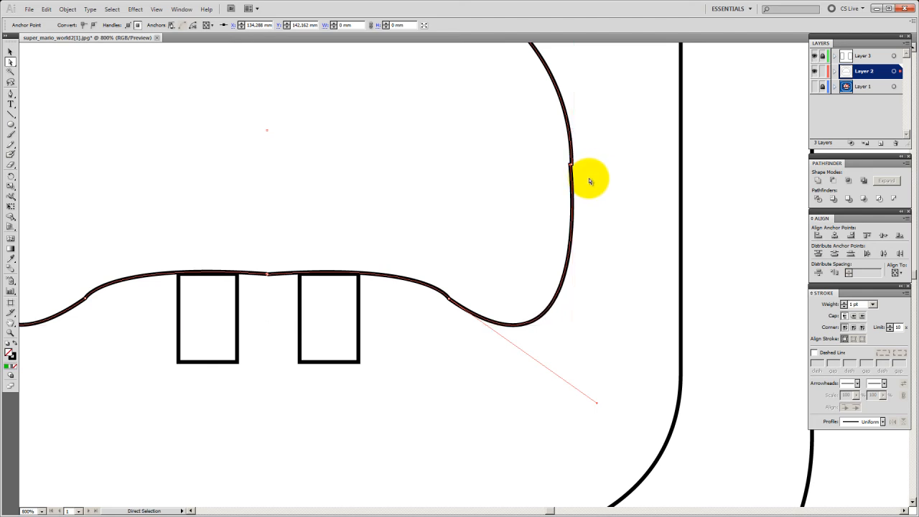
Select the overlapping anchors at the cap outline's right junction and average their positions on both axes.
click(594, 194)
drag(630, 196, 564, 154)
right_click(568, 167)
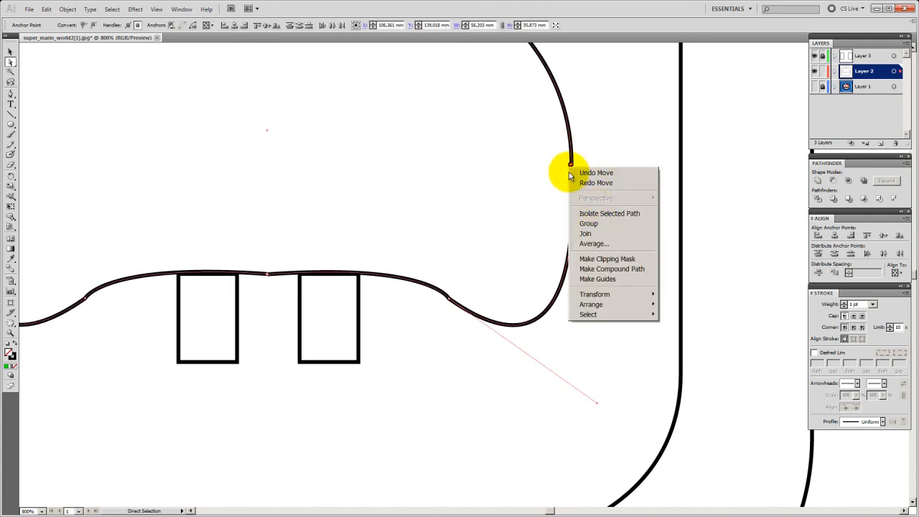
right_click(569, 167)
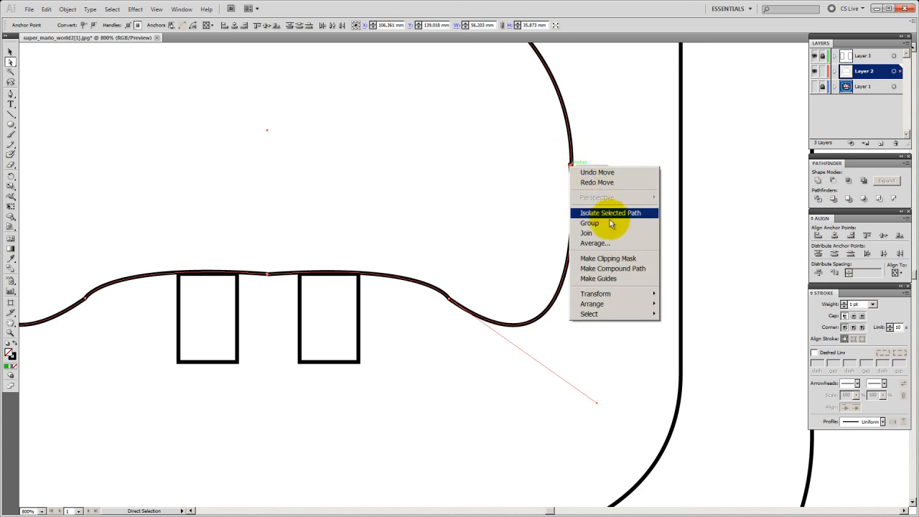
mouse_move(619, 295)
click(591, 136)
drag(550, 152, 584, 172)
right_click(572, 165)
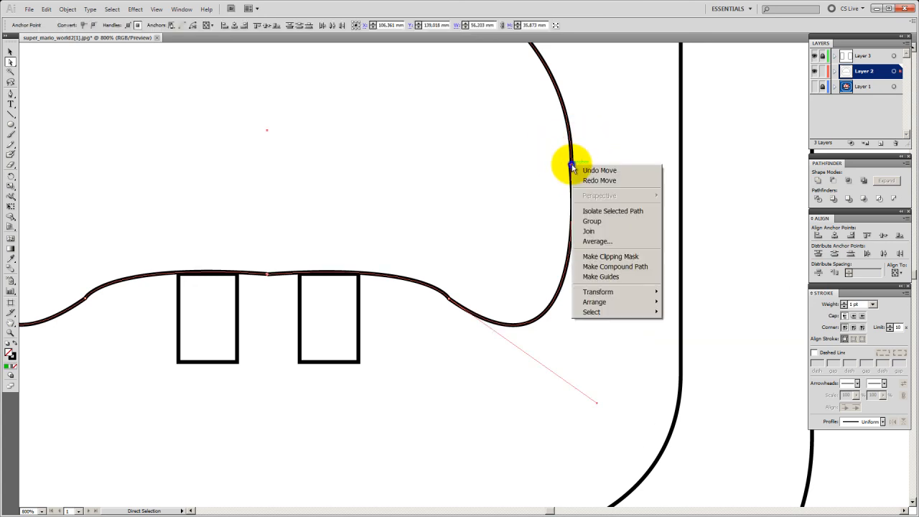
click(601, 242)
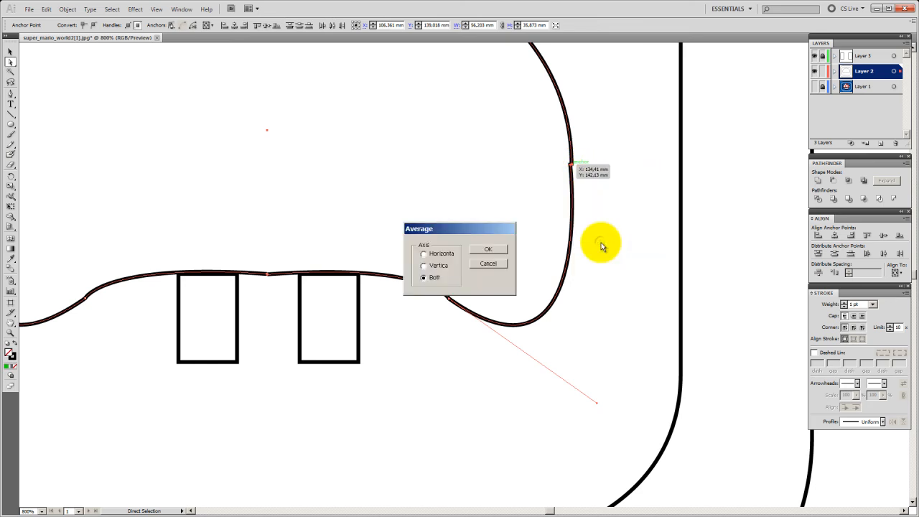
click(488, 251)
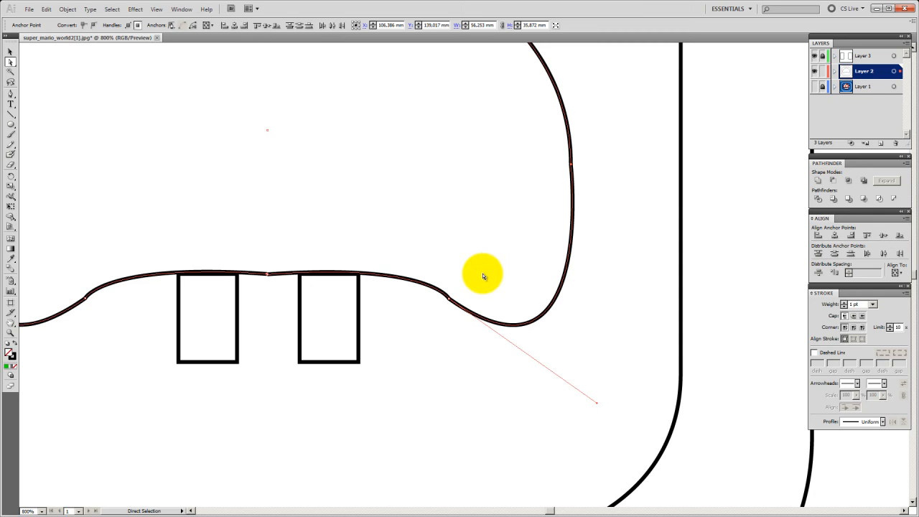
Average the overlapping anchors at the middle of the cap's lower curve on both axes, and deselect the outline.
drag(275, 290, 271, 284)
right_click(266, 273)
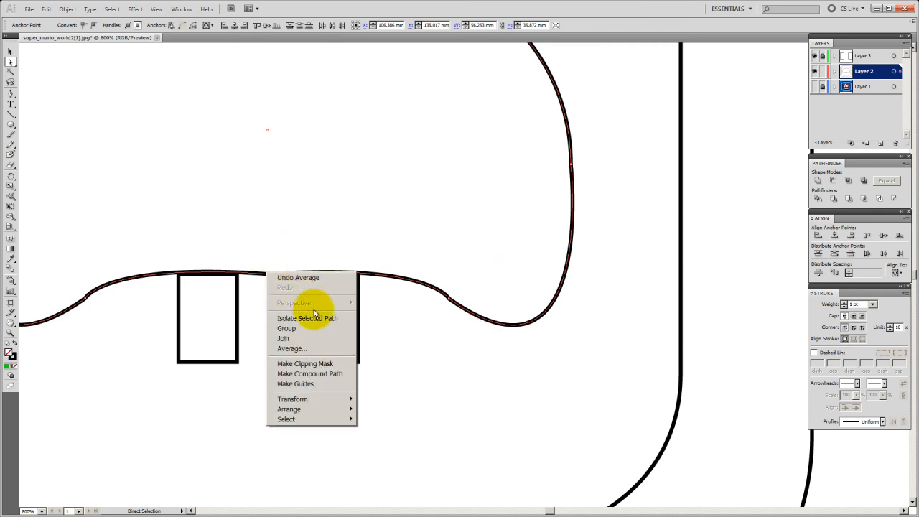
click(266, 243)
drag(263, 247, 272, 294)
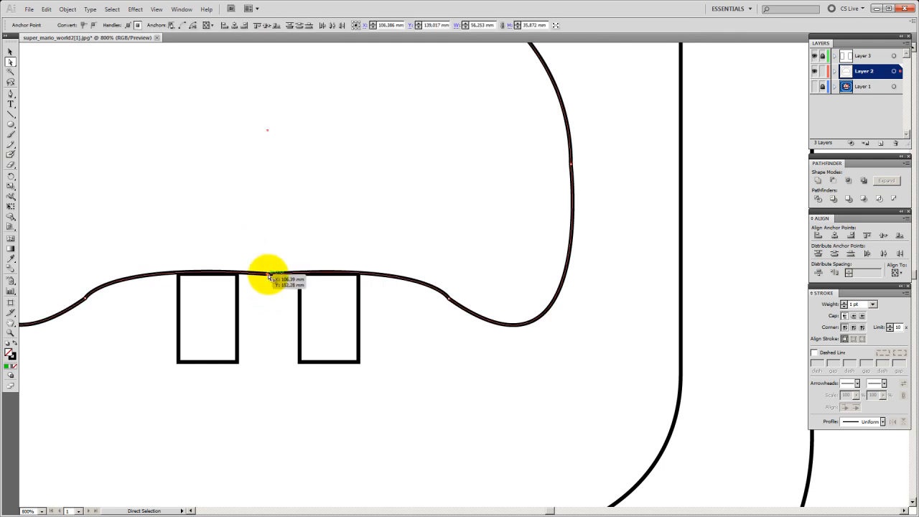
right_click(267, 274)
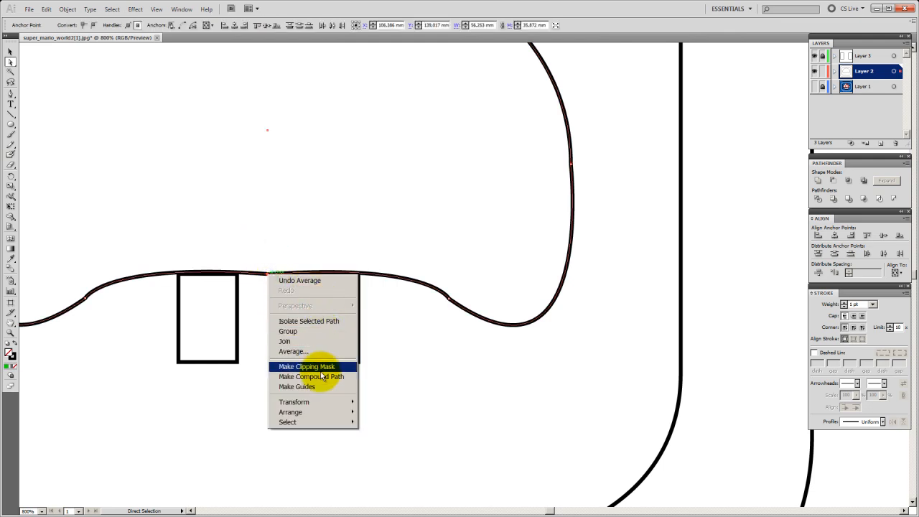
mouse_move(317, 402)
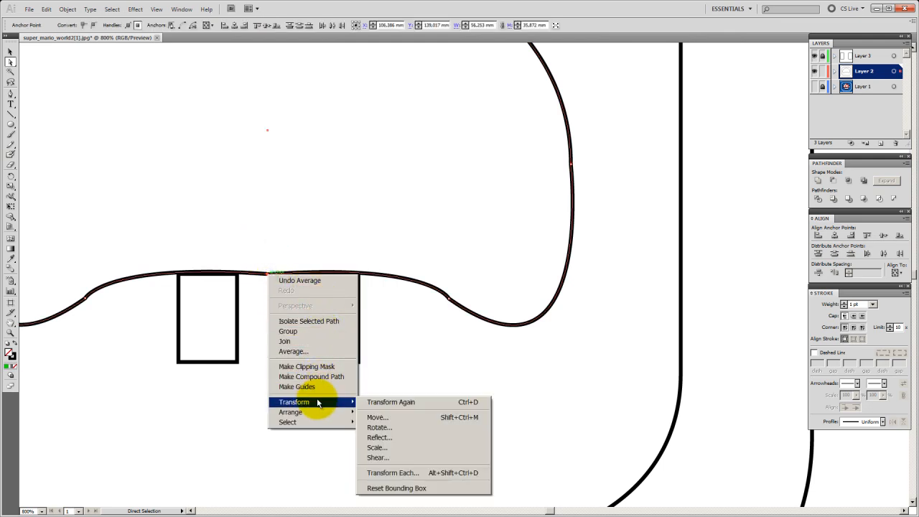
click(294, 352)
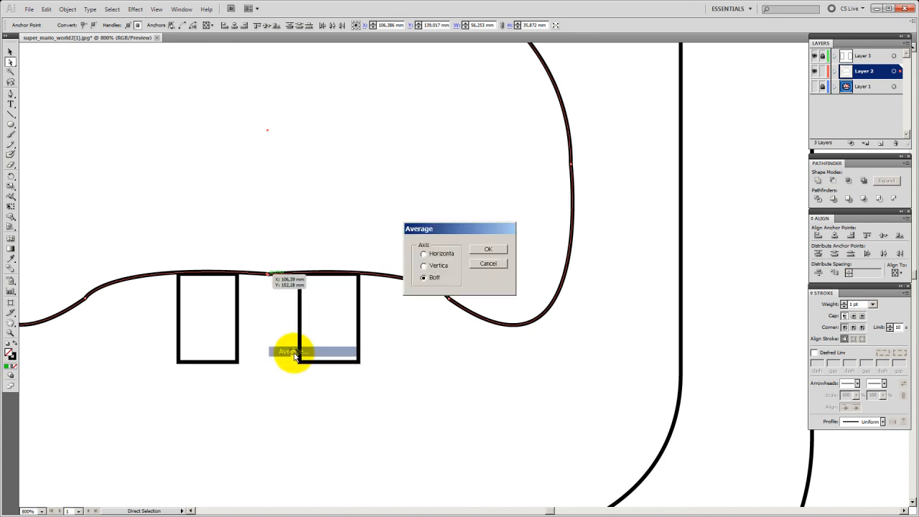
click(488, 253)
click(406, 224)
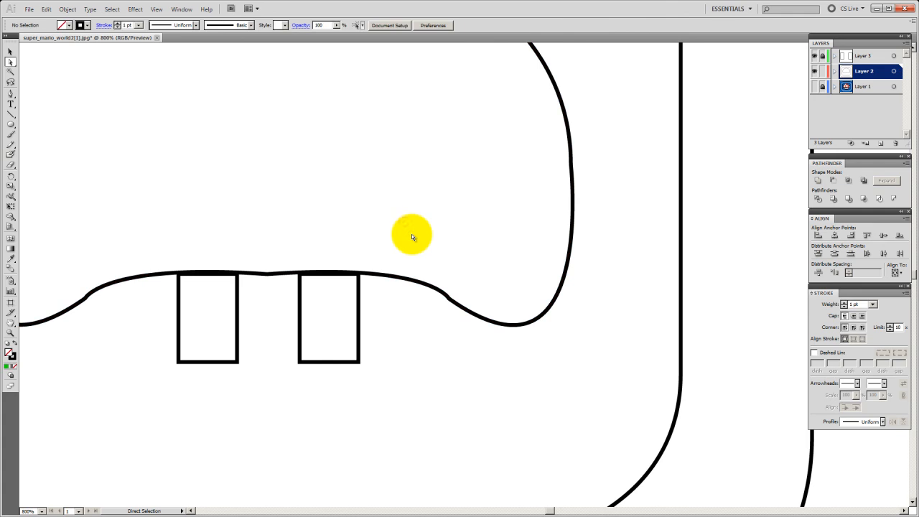
Nudge the anchors at the lower curve's middle junction slightly upward, deselect them and pick the junction anchor.
click(431, 288)
click(430, 327)
drag(256, 239, 275, 294)
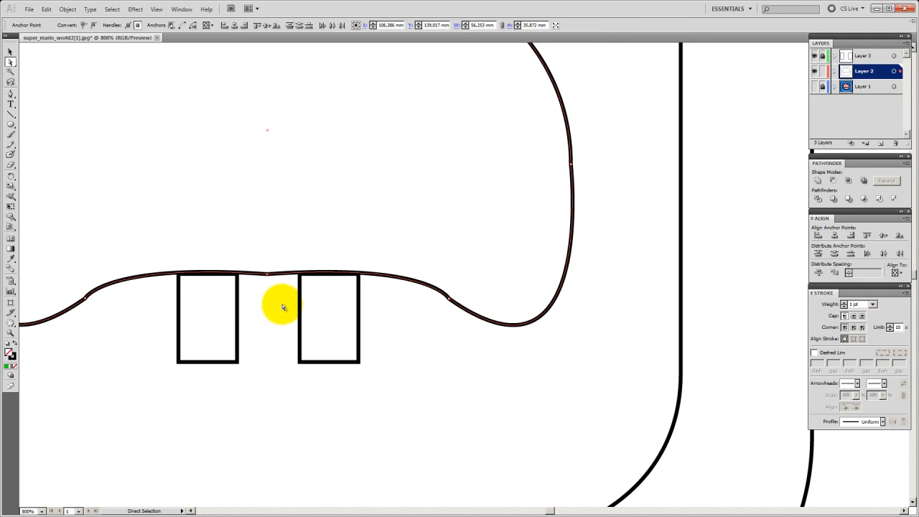
key(Up)
click(263, 241)
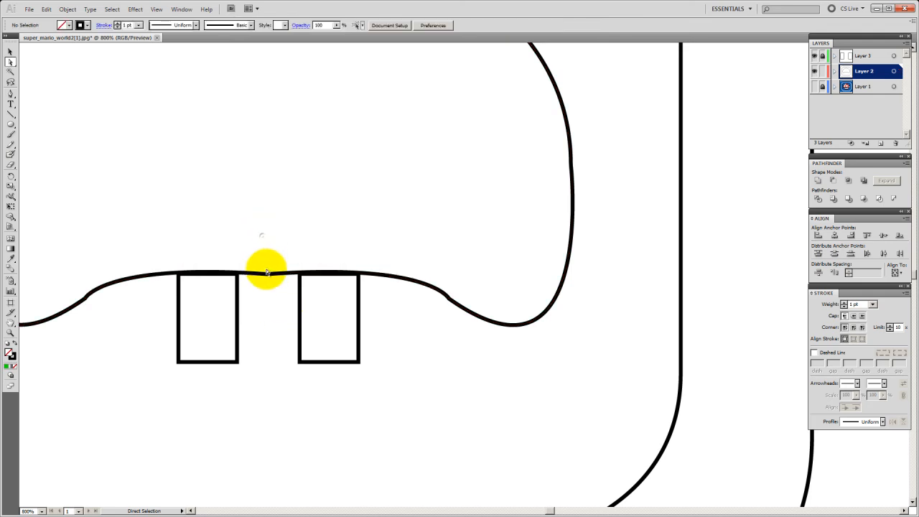
click(268, 277)
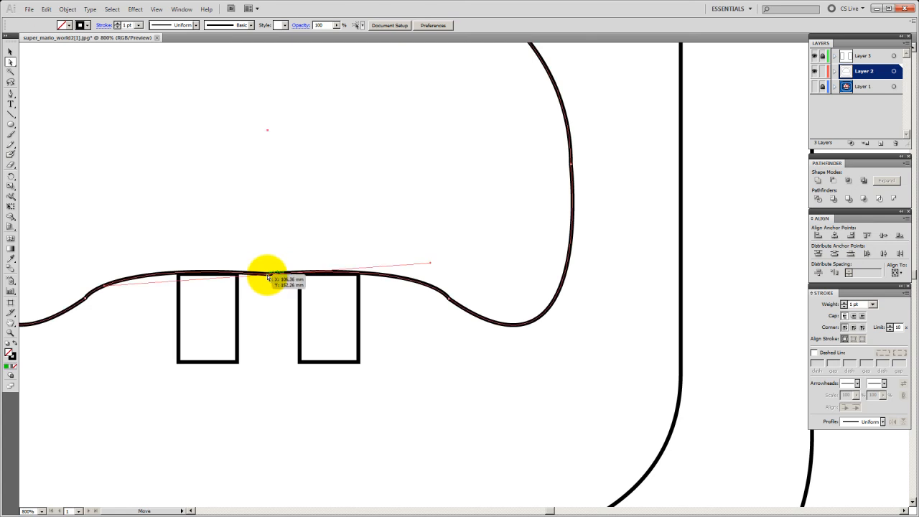
Reselect the anchors at the cap's right and middle junctions in turn, and bring up the path commands for the middle ones.
drag(250, 230, 273, 307)
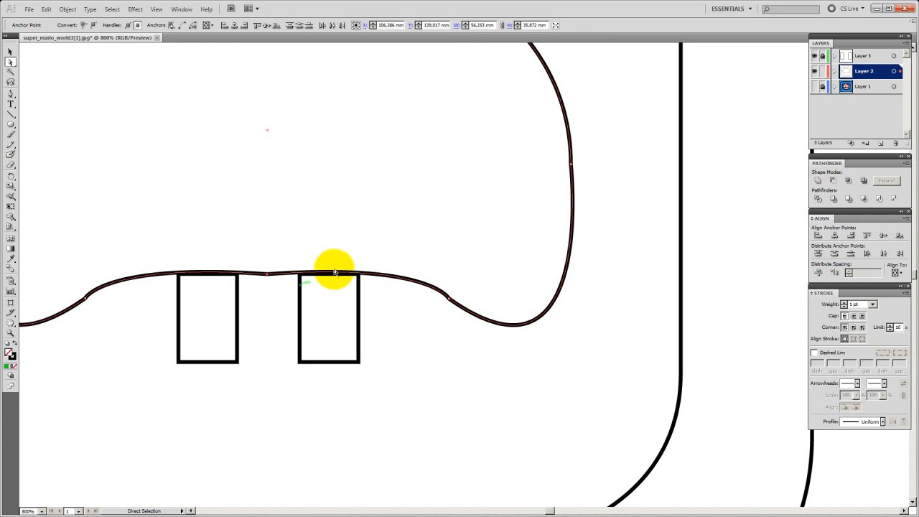
drag(550, 156, 593, 184)
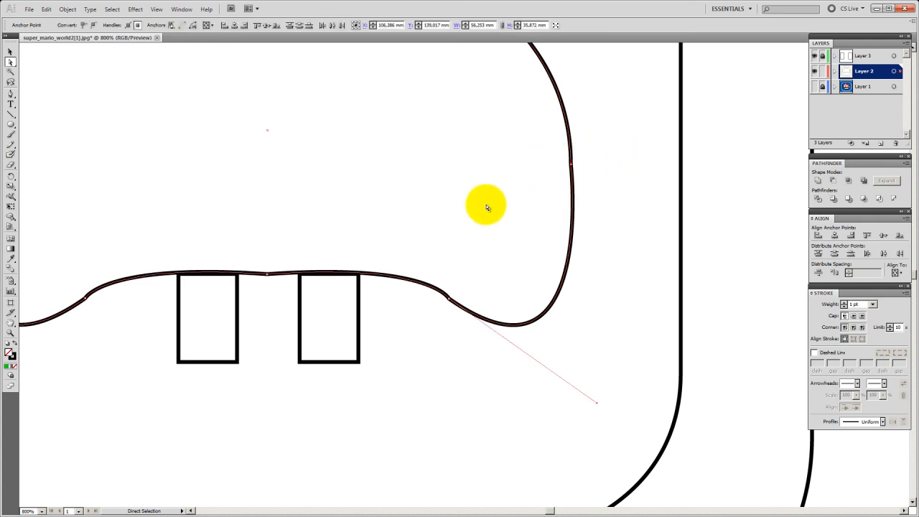
drag(260, 241, 267, 281)
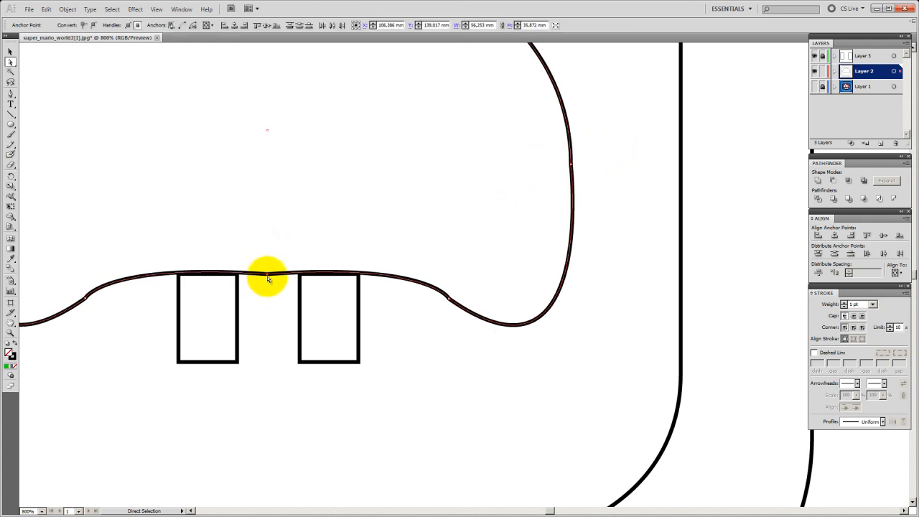
right_click(267, 274)
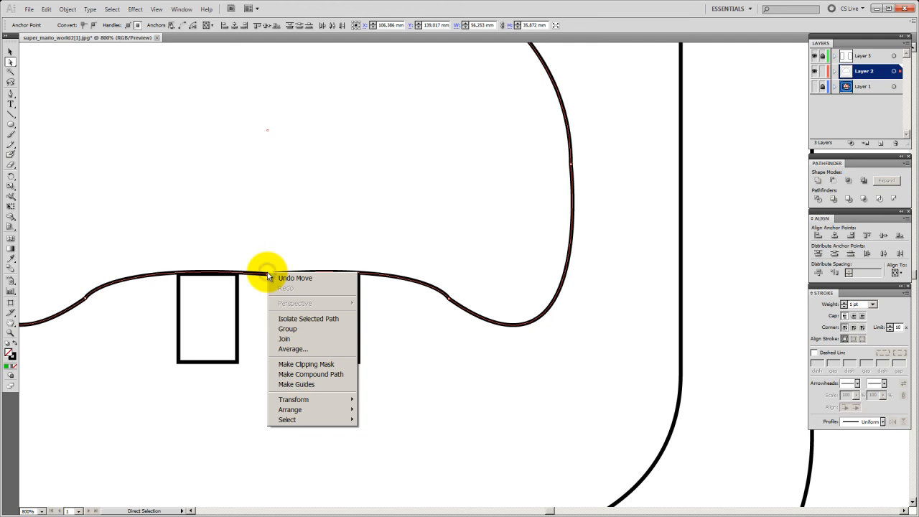
Join the two open endpoints at the lower middle of the mushroom cap outline and check the joined anchor.
click(284, 339)
click(275, 306)
click(267, 274)
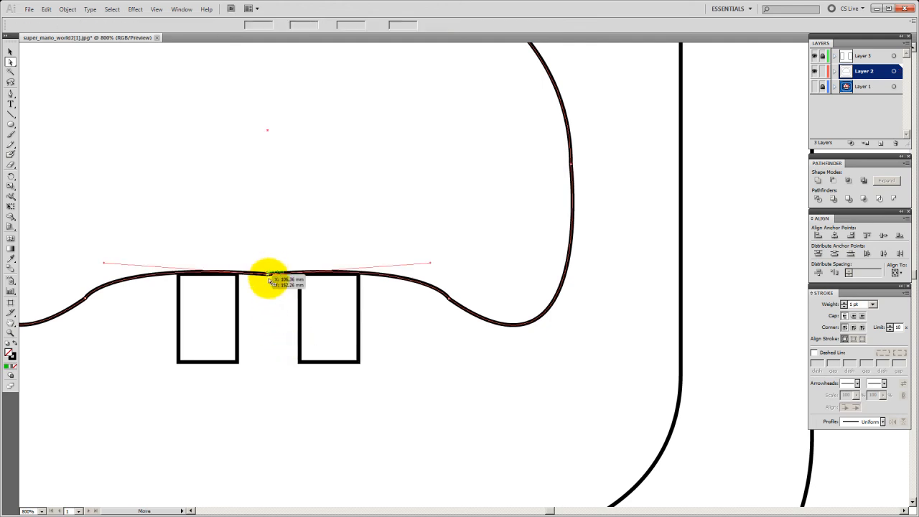
click(272, 297)
click(267, 273)
click(280, 307)
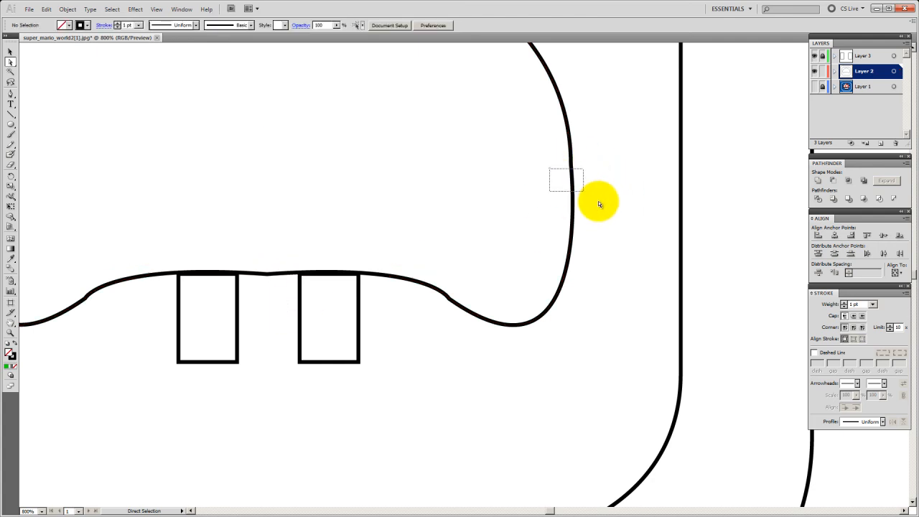
Try to join the anchor on the cap outline's right side, and dismiss the alert with Don't Show Again enabled.
click(572, 185)
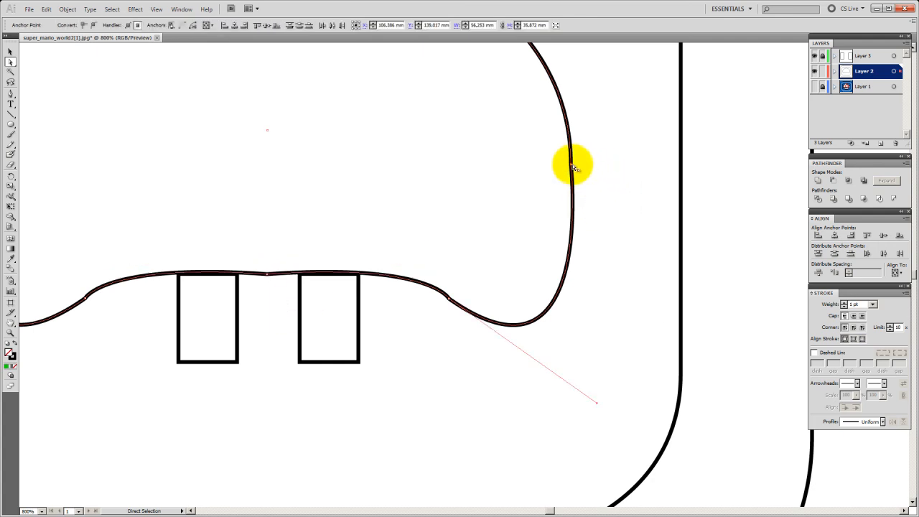
right_click(572, 163)
click(589, 232)
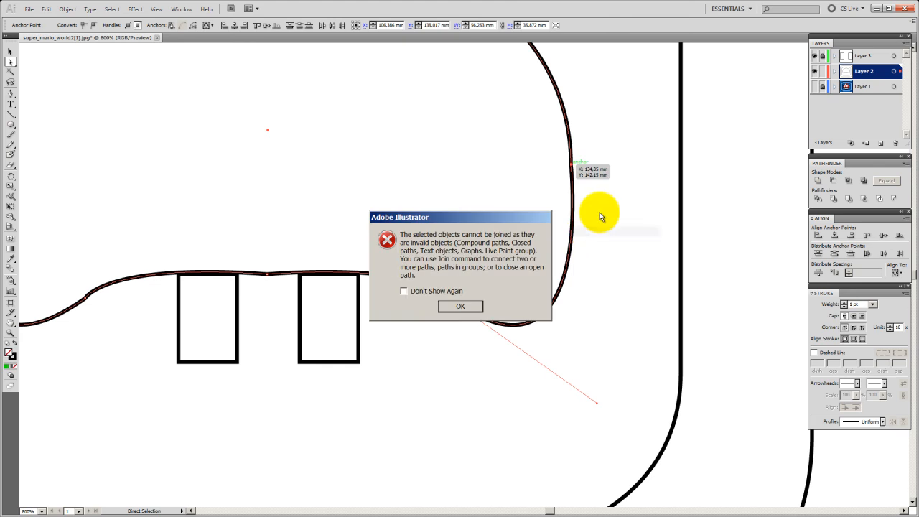
click(404, 290)
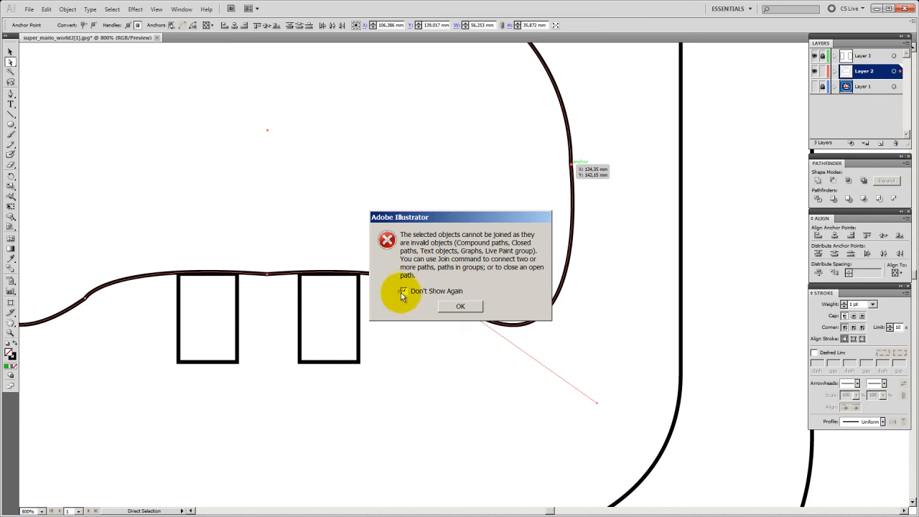
click(460, 306)
Test the anchor on the cap outline's right side by moving it outward, and undo the move.
click(634, 190)
click(578, 173)
click(573, 170)
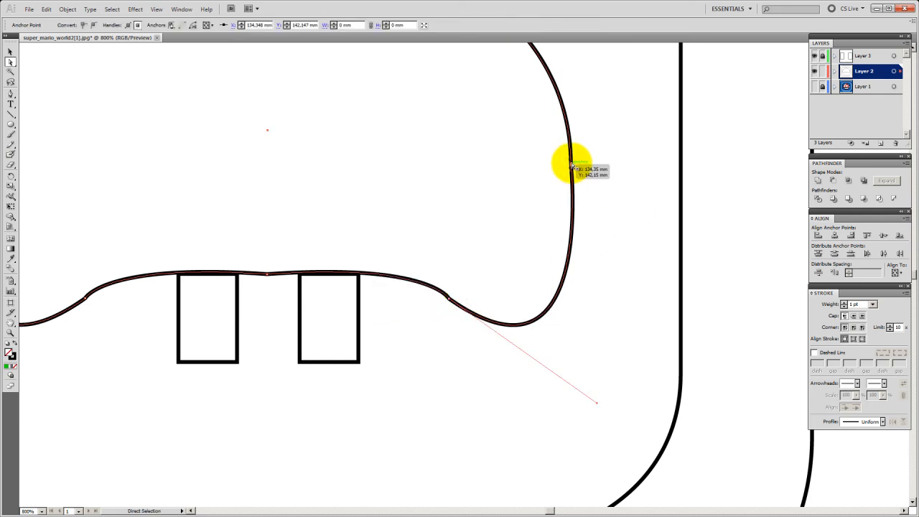
drag(572, 168, 589, 179)
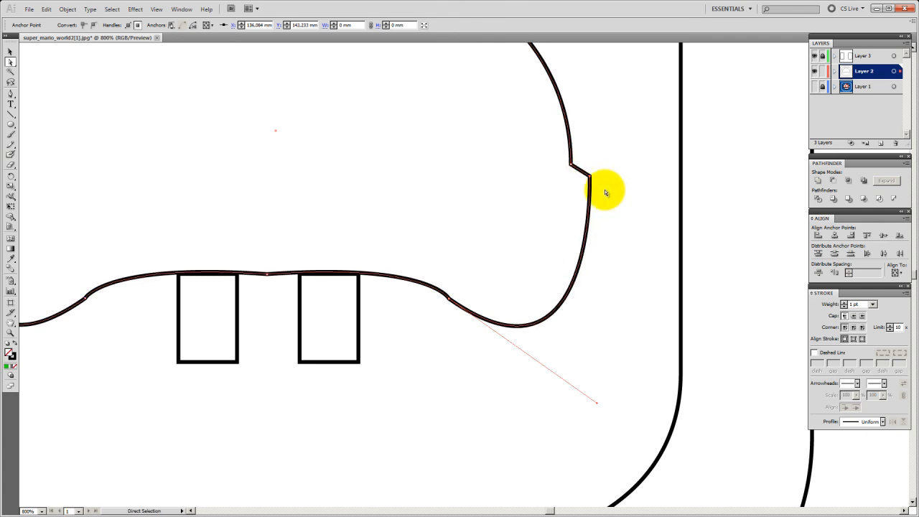
key(ctrl)
key(ctrl+z)
ctrl+click(585, 177)
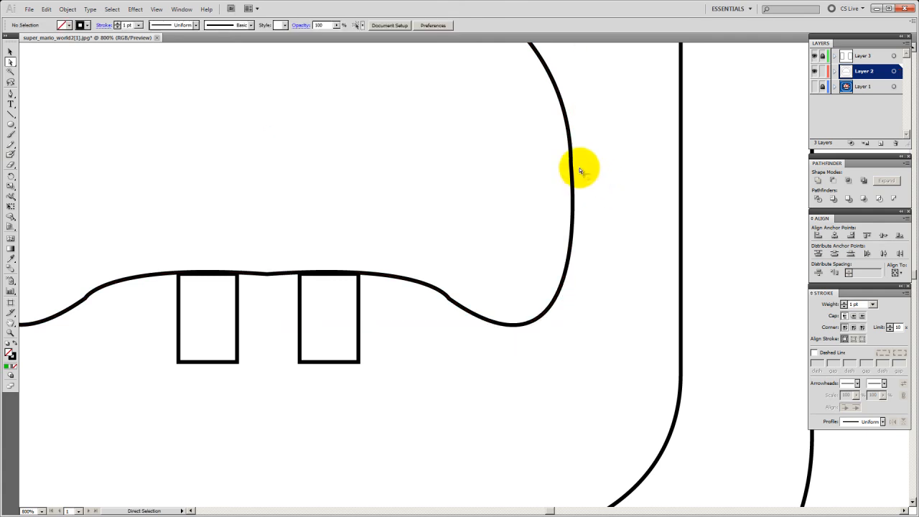
Lower both handles of the cap's lower middle anchor to a nearly horizontal line, smoothing the dip between the eye rectangles.
key(ctrl+minus)
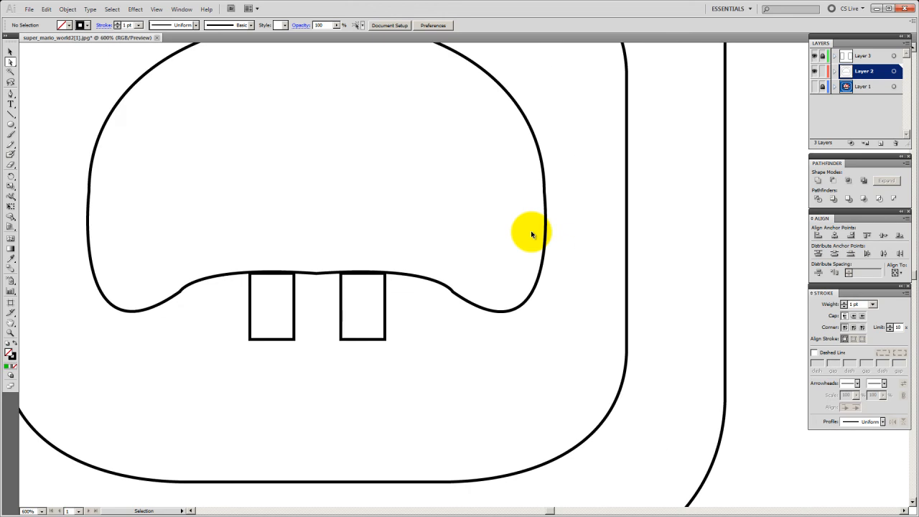
key(ctrl+minus)
key(ctrl+plus)
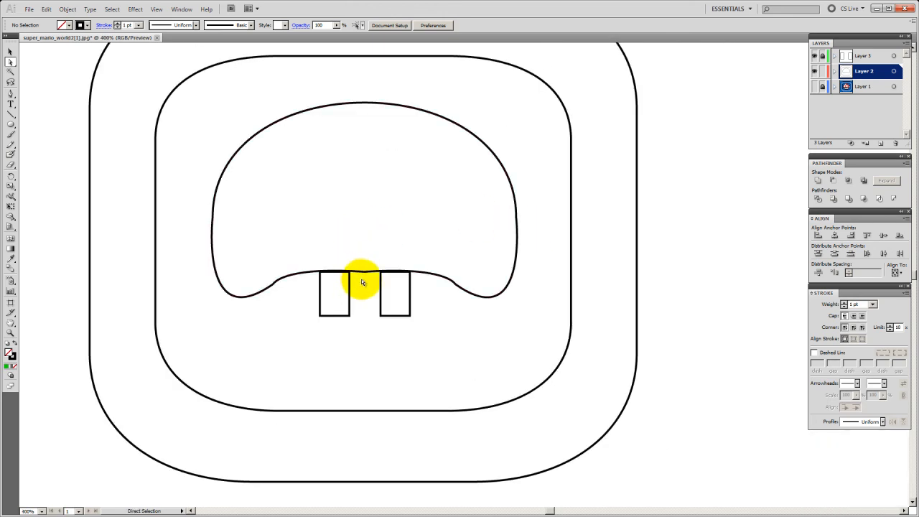
key(ctrl+plus)
key(ctrl+plus)
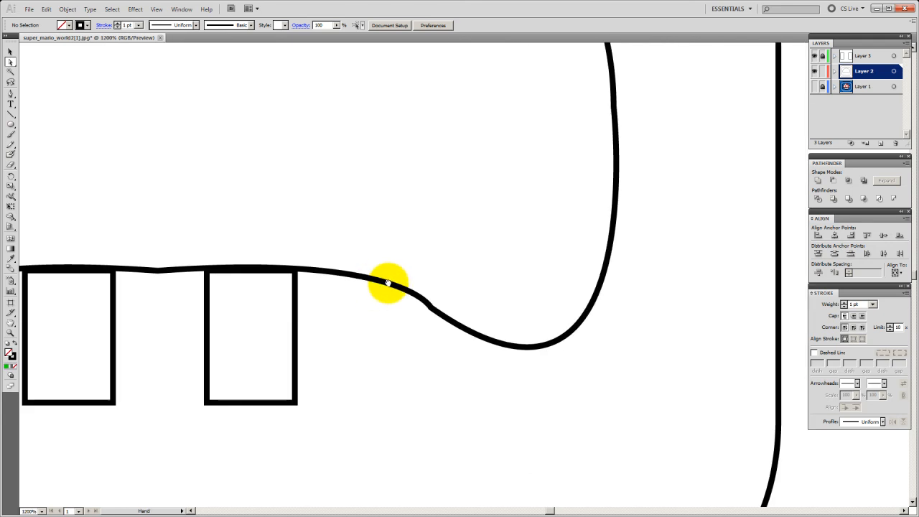
drag(373, 282, 596, 215)
drag(361, 175, 384, 238)
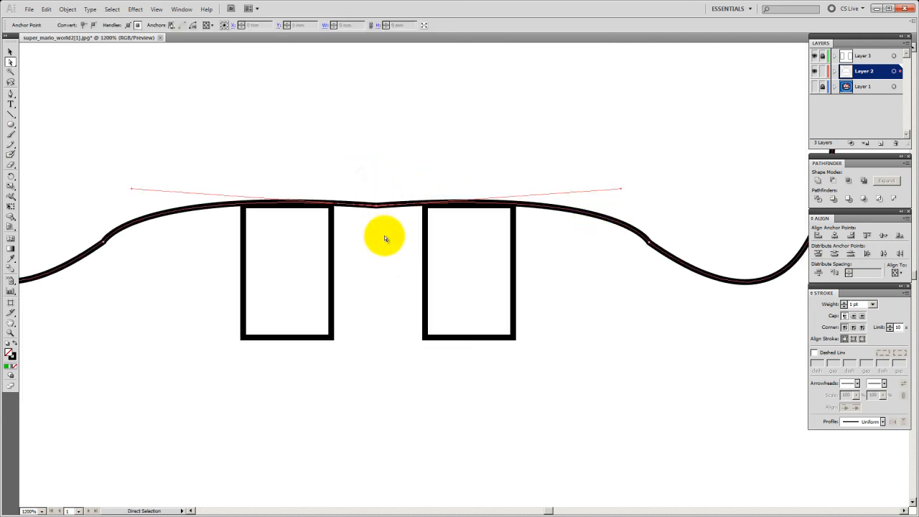
drag(376, 208, 376, 205)
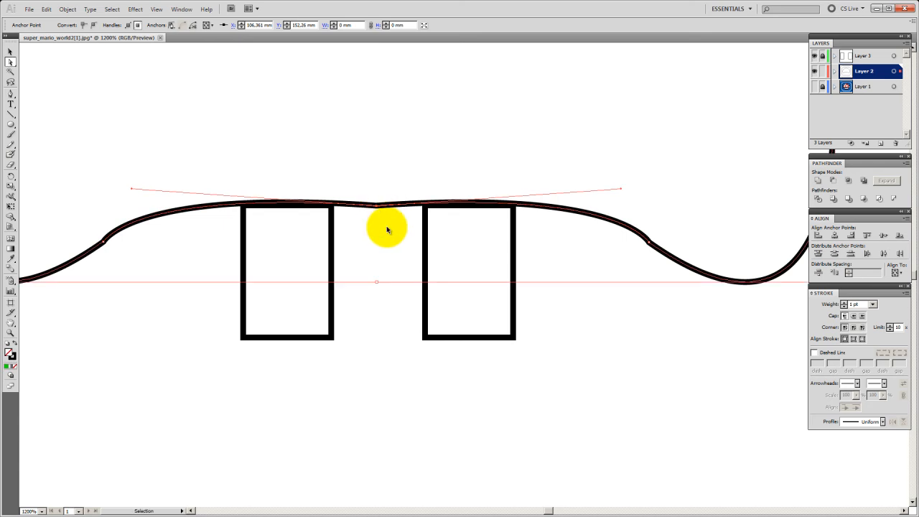
drag(357, 170, 390, 227)
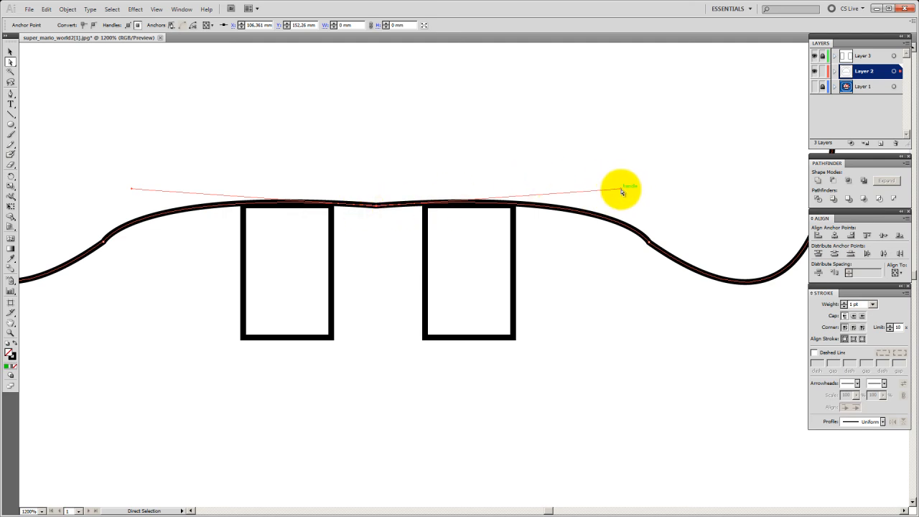
drag(621, 192, 622, 207)
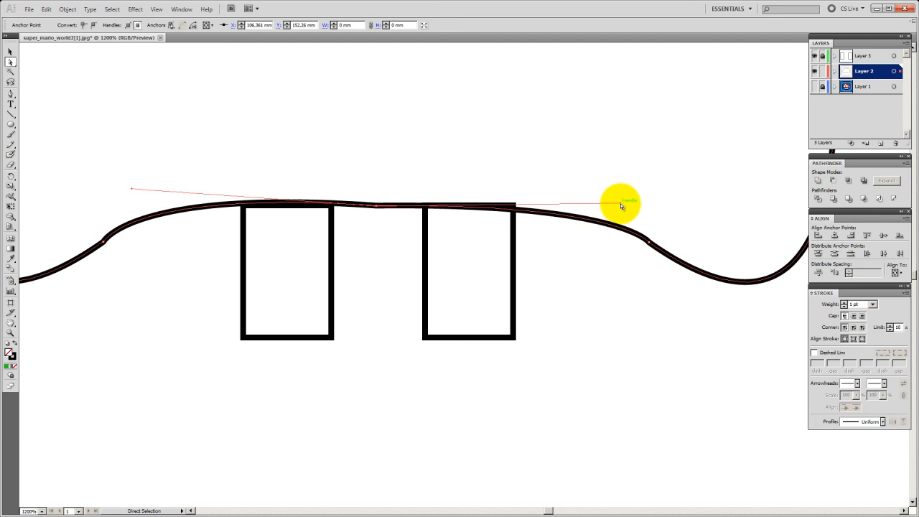
drag(131, 192, 124, 199)
click(402, 149)
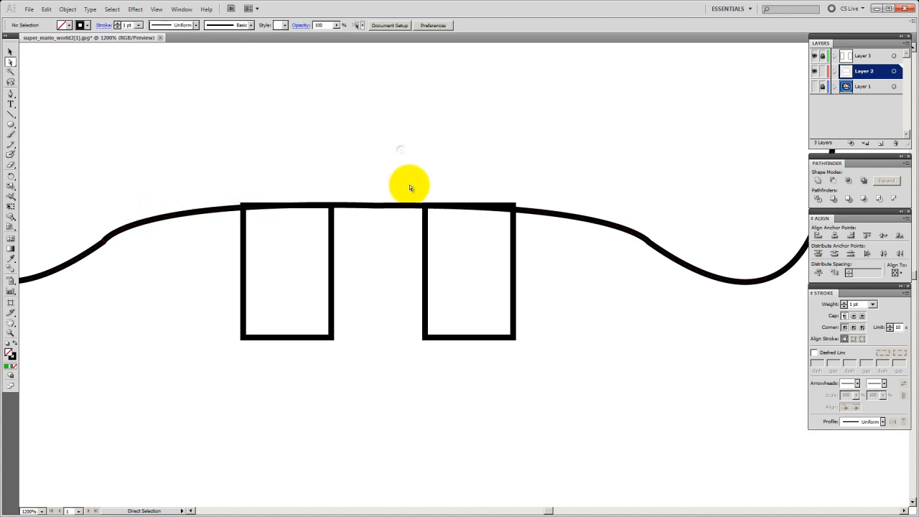
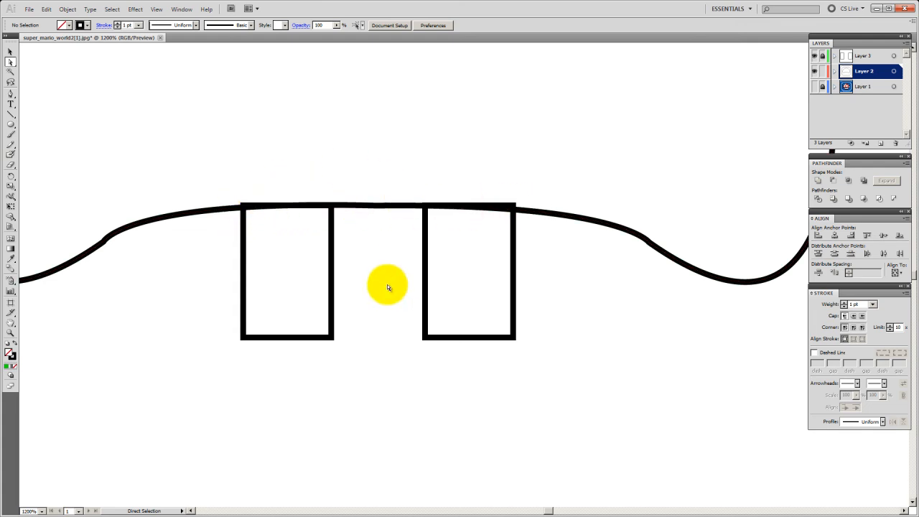
Select the whole mushroom cap outline and show the reference image on Layer 1.
key(ctrl+minus)
key(ctrl+minus)
key(ctrl+minus)
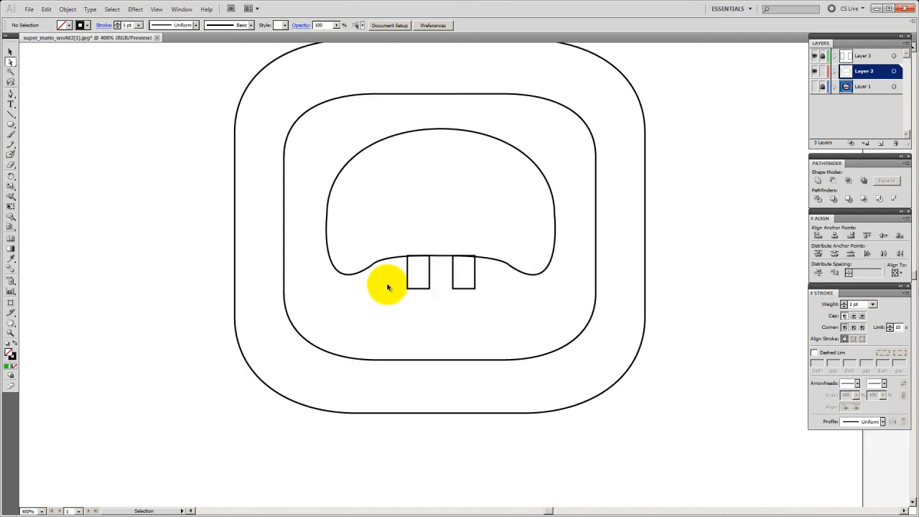
click(534, 167)
drag(509, 191, 439, 246)
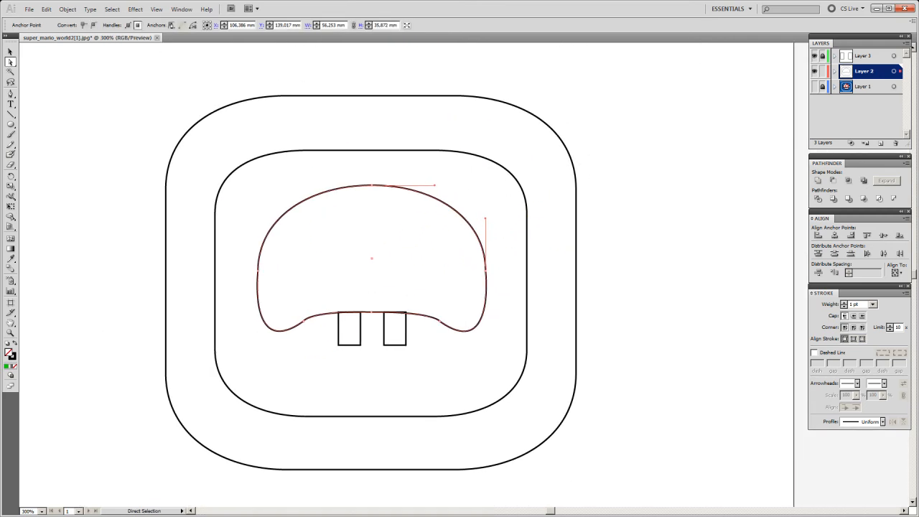
click(10, 51)
click(125, 75)
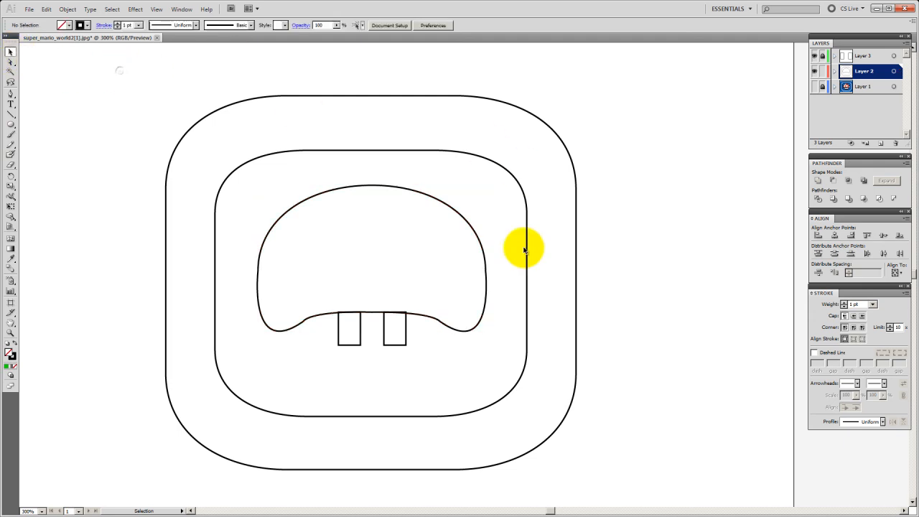
drag(466, 277, 445, 252)
click(460, 217)
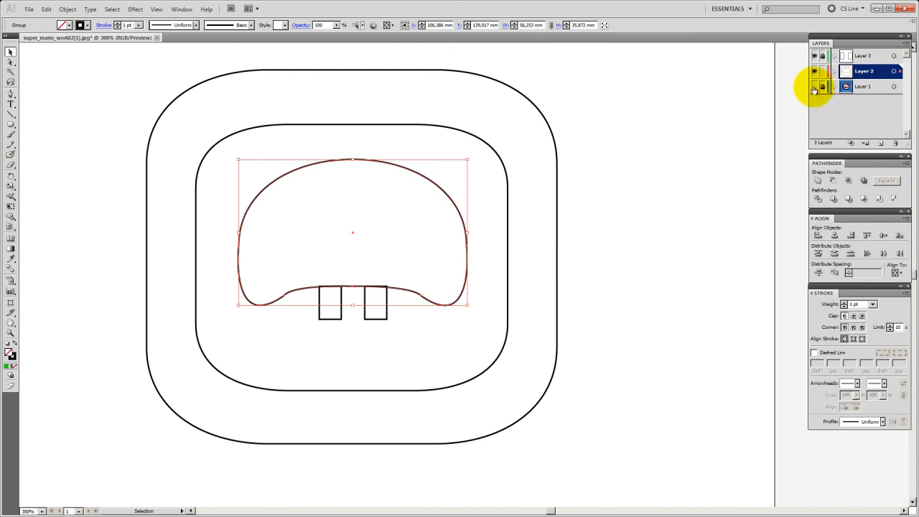
click(815, 86)
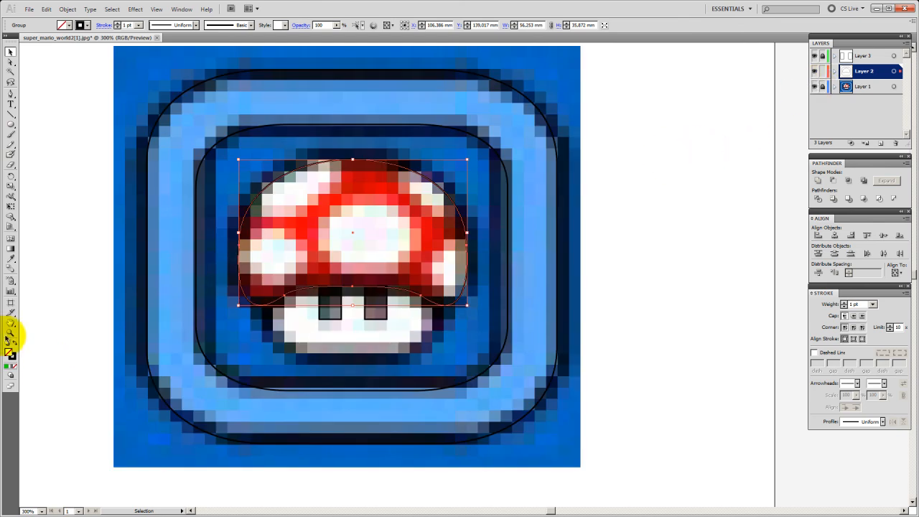
Fill the cap with the bright red sampled from the upper part of the reference mushroom using the Eyedropper.
click(12, 259)
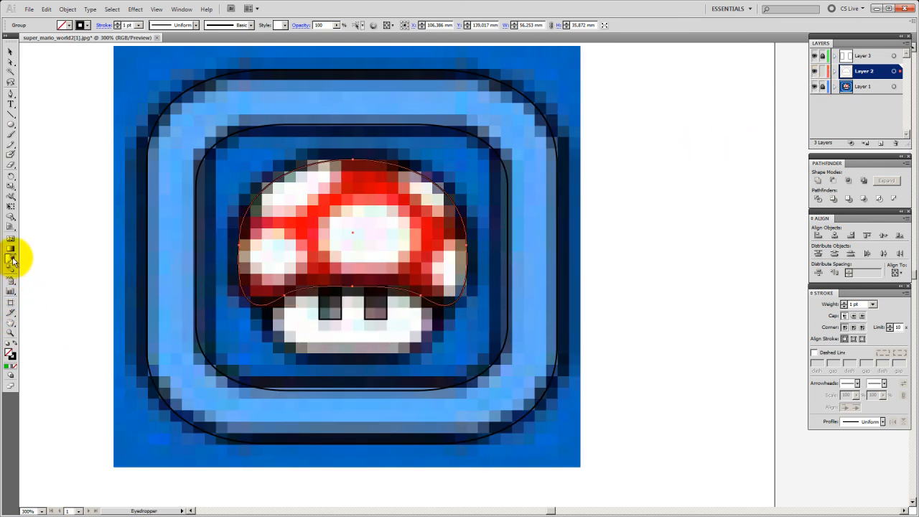
click(303, 224)
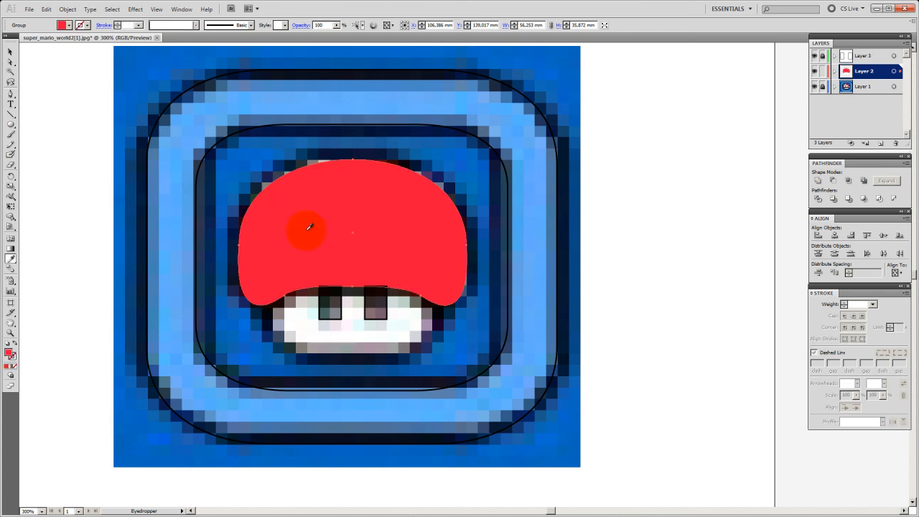
key(ctrl+z)
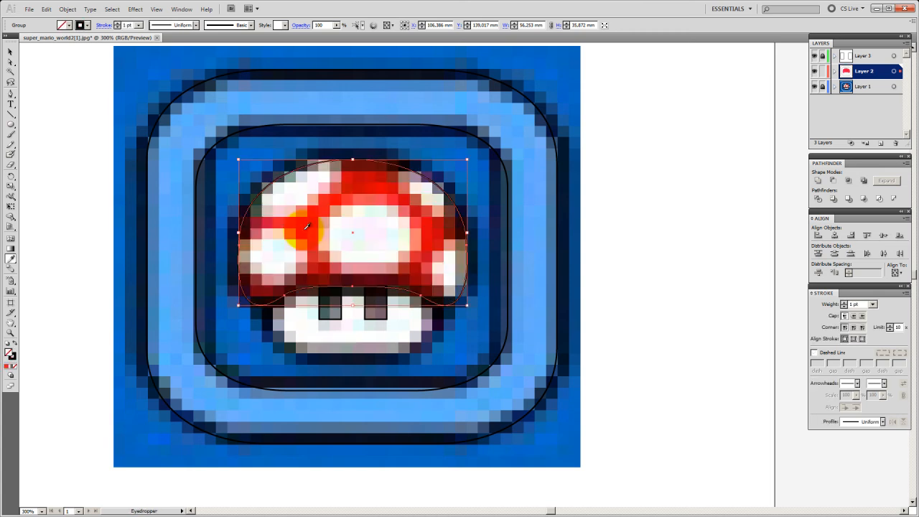
click(336, 197)
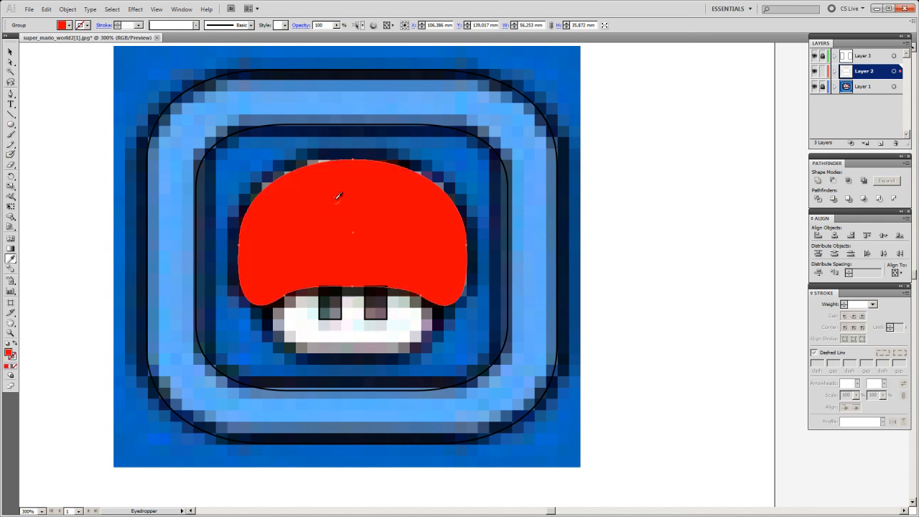
click(122, 280)
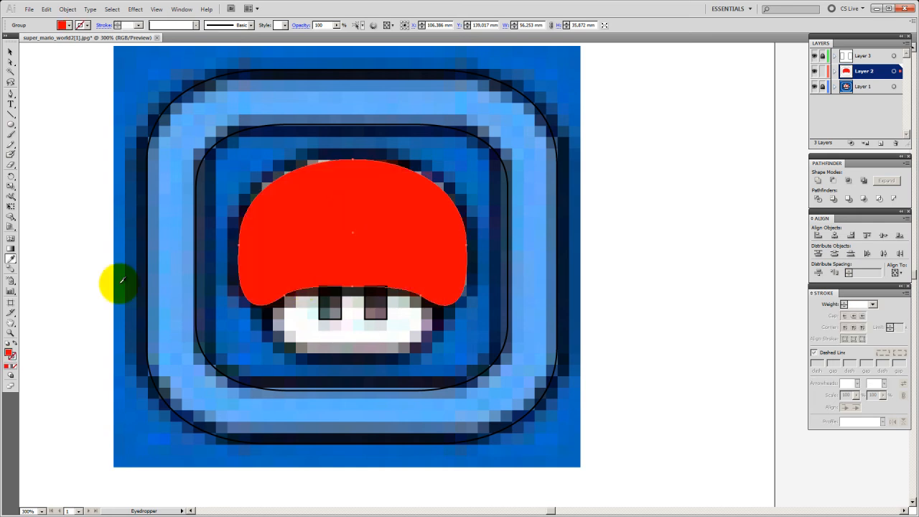
click(11, 51)
click(51, 112)
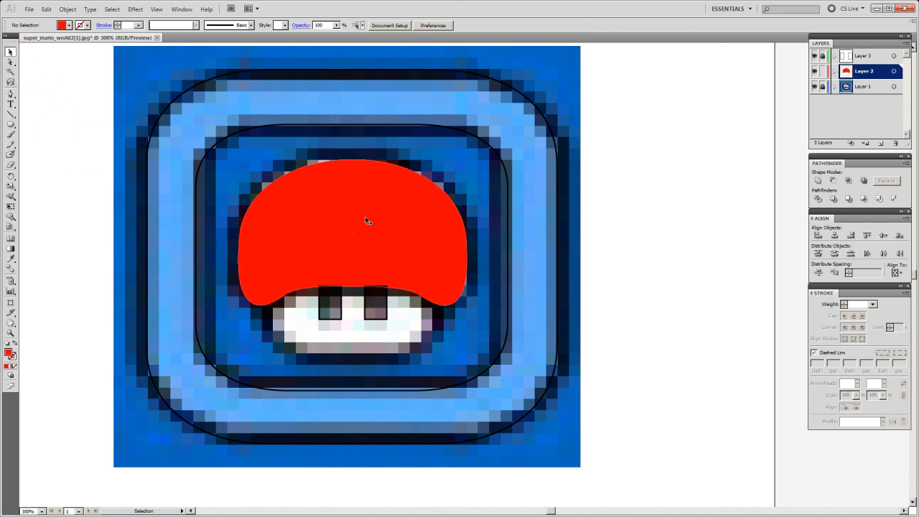
Move the red cap onto a new layer, Layer 4, placed above all other layers.
click(365, 219)
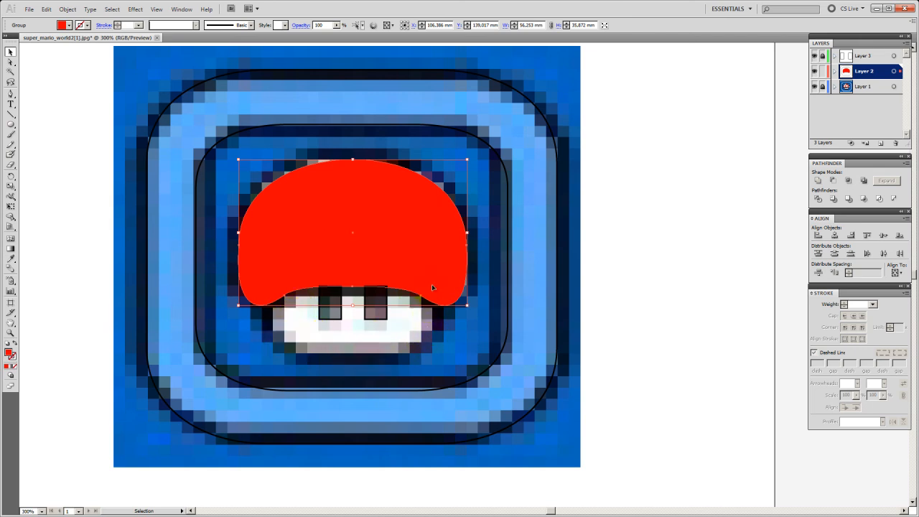
click(667, 247)
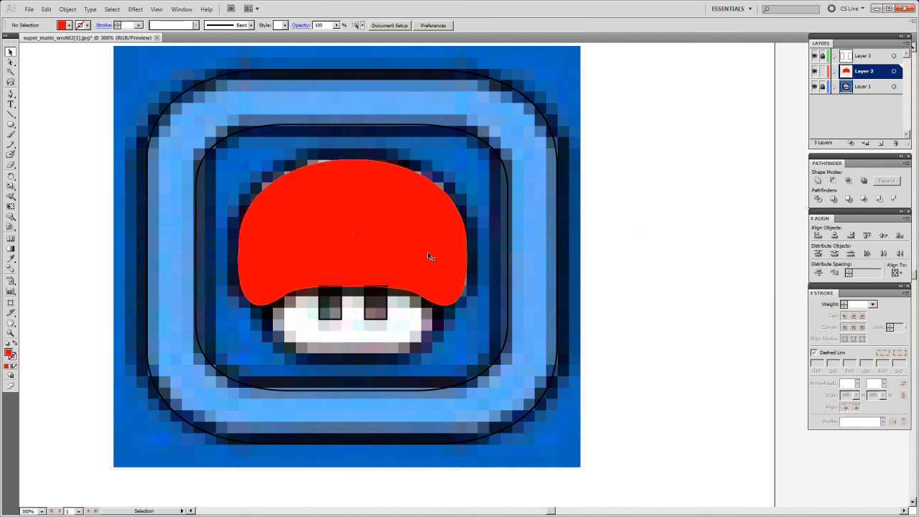
click(387, 202)
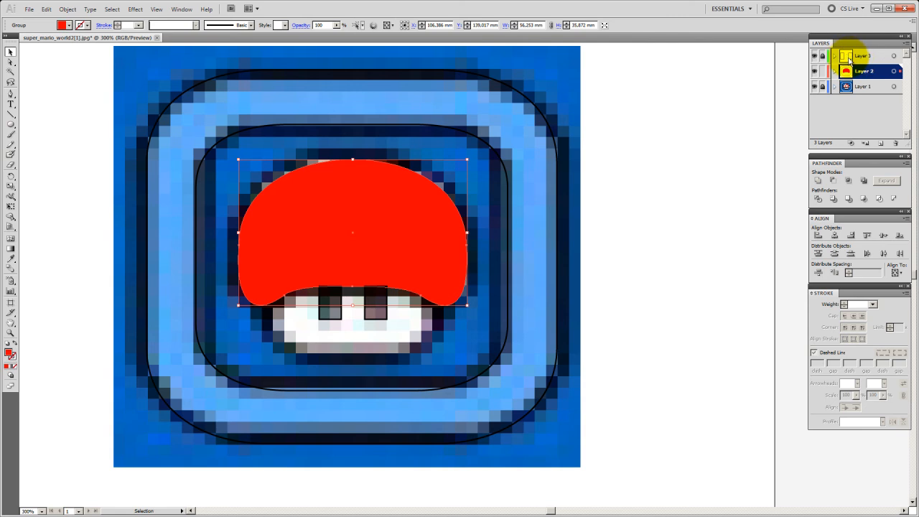
click(879, 144)
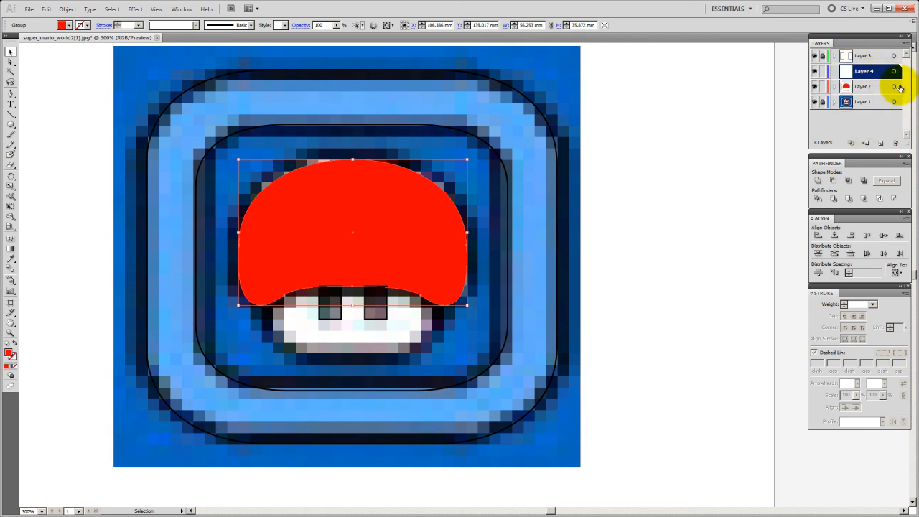
drag(899, 88, 863, 80)
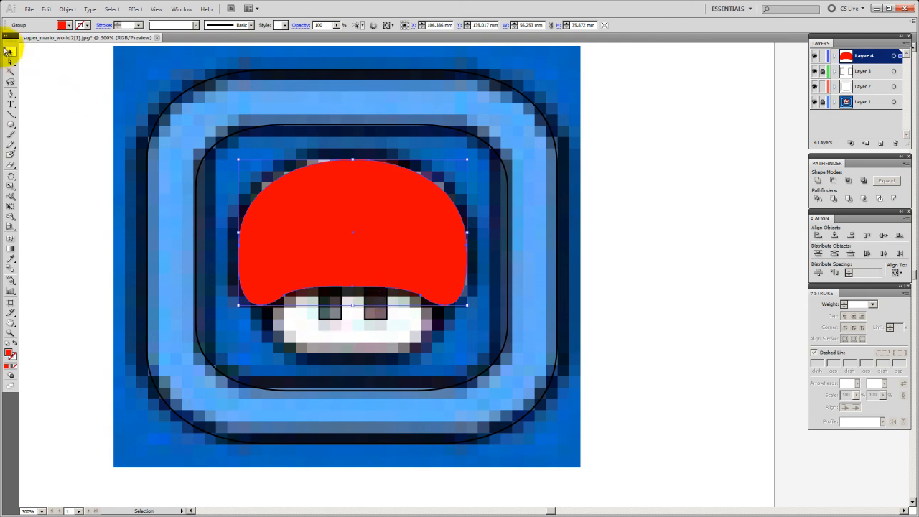
click(683, 171)
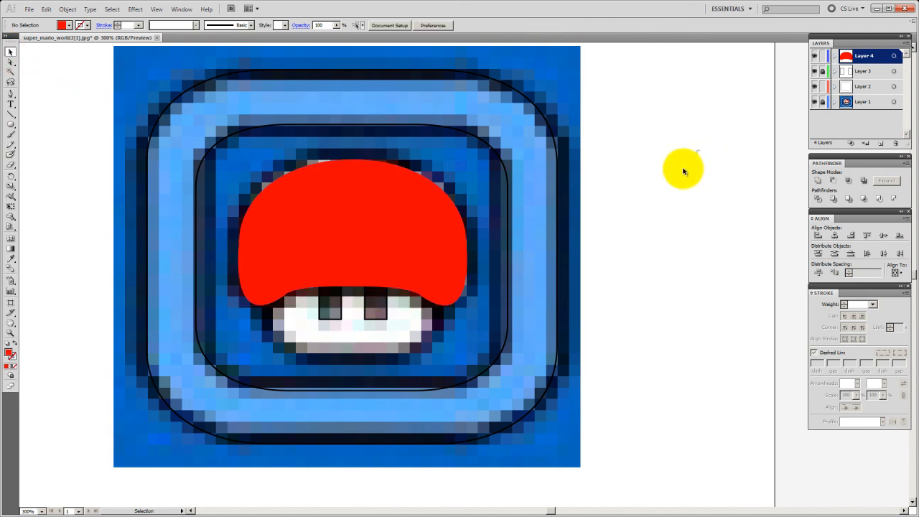
Unlock Layer 3 and fill both eye rectangles with solid black.
click(823, 72)
click(371, 311)
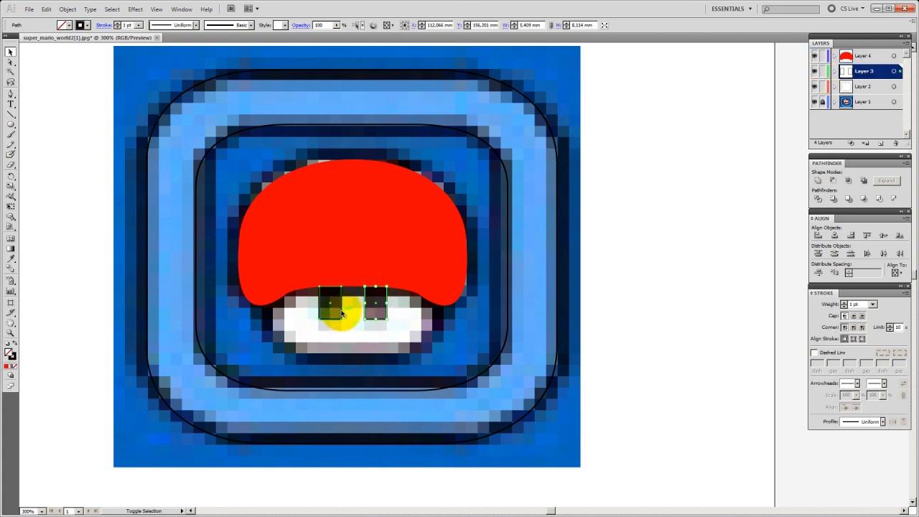
click(13, 348)
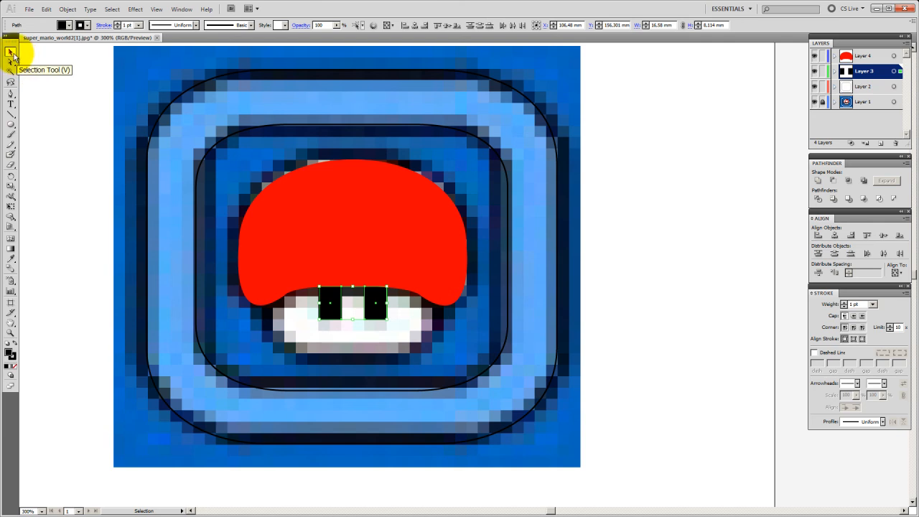
click(724, 225)
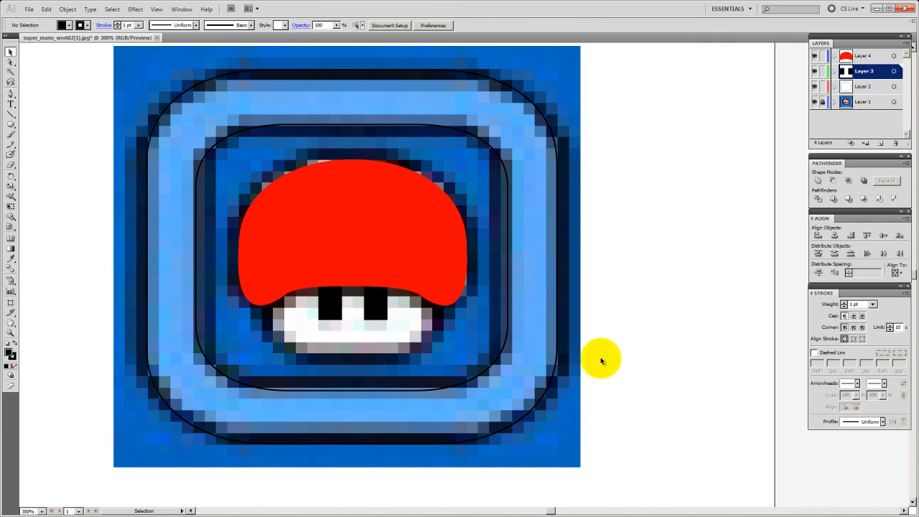
Fill the rounded frame around the mushroom with the light blue sampled from the reference frame using the Eyedropper.
click(545, 106)
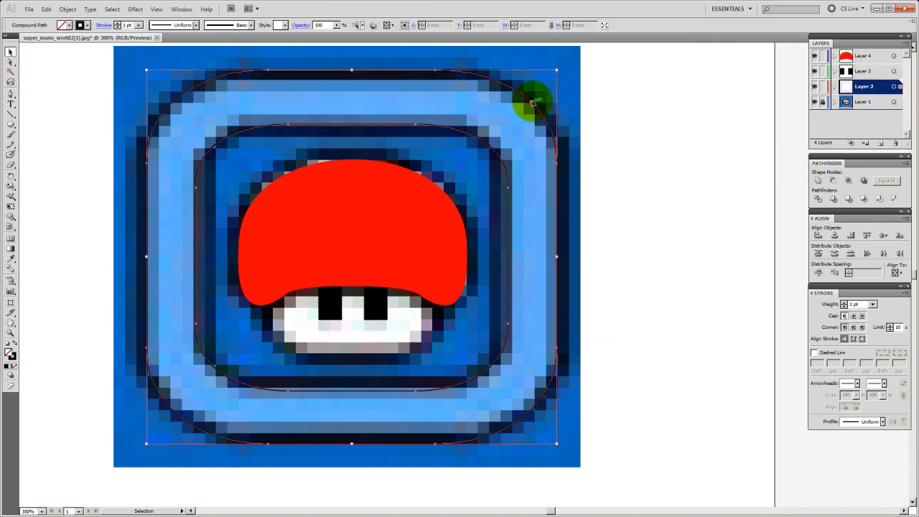
click(11, 258)
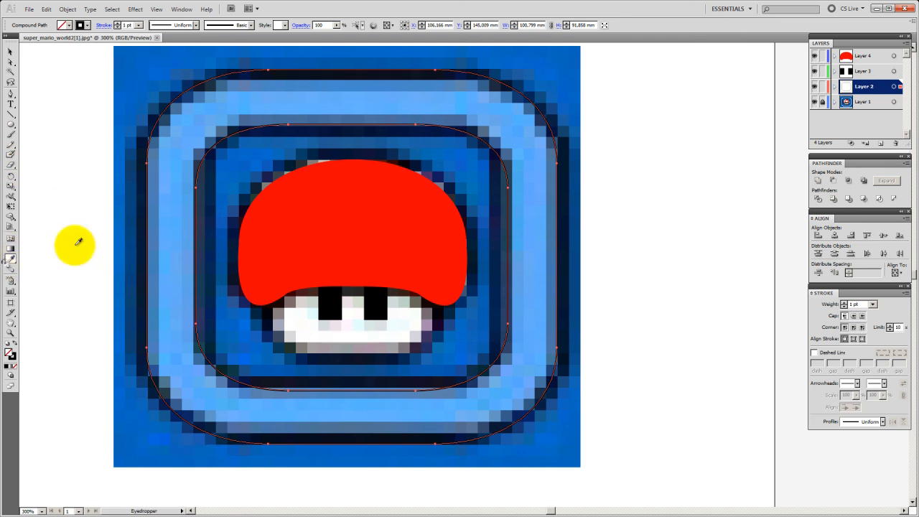
click(174, 170)
click(11, 50)
click(206, 341)
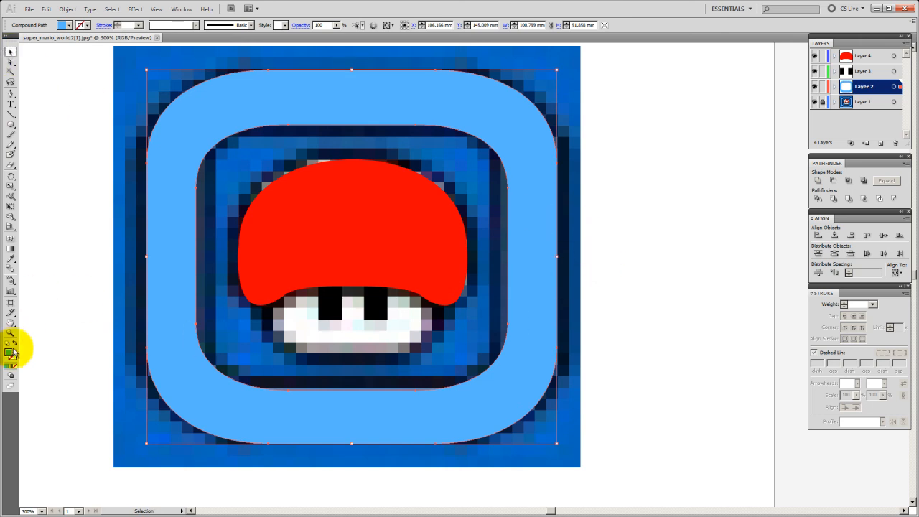
Give the light blue frame a black stroke, colour 000000.
double_click(13, 357)
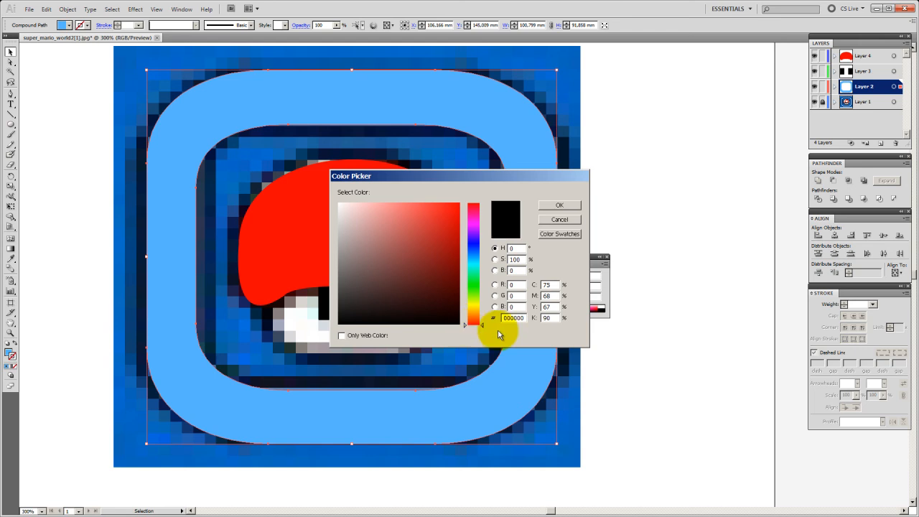
click(557, 203)
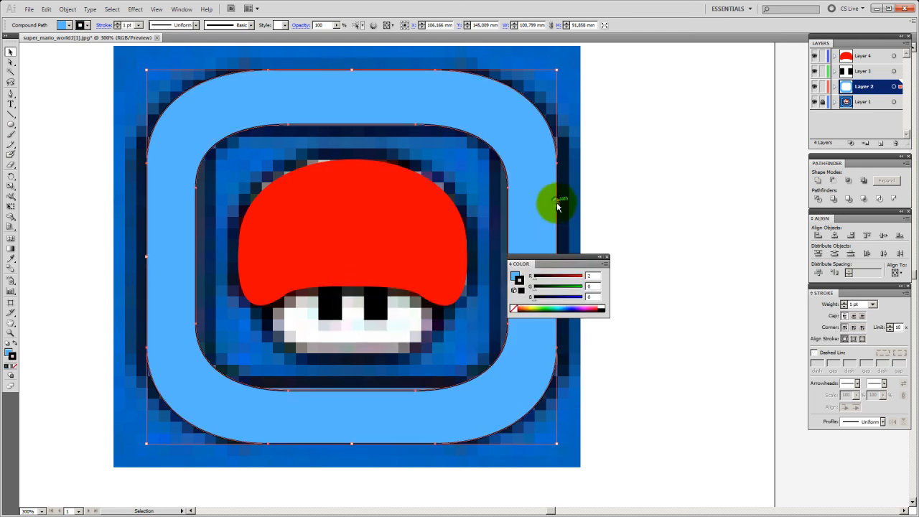
click(606, 256)
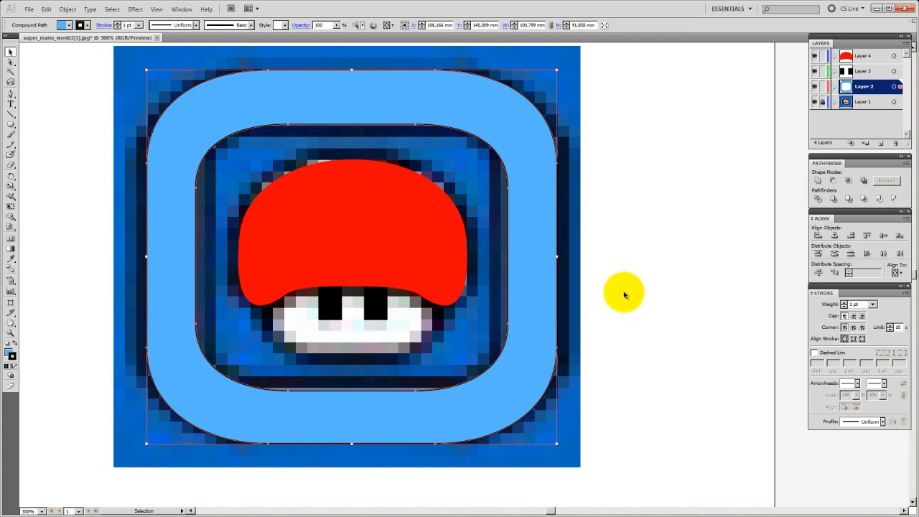
Set the frame's stroke weight to 4 pt and check the artwork with the Layer 1 reference image briefly hidden.
click(872, 304)
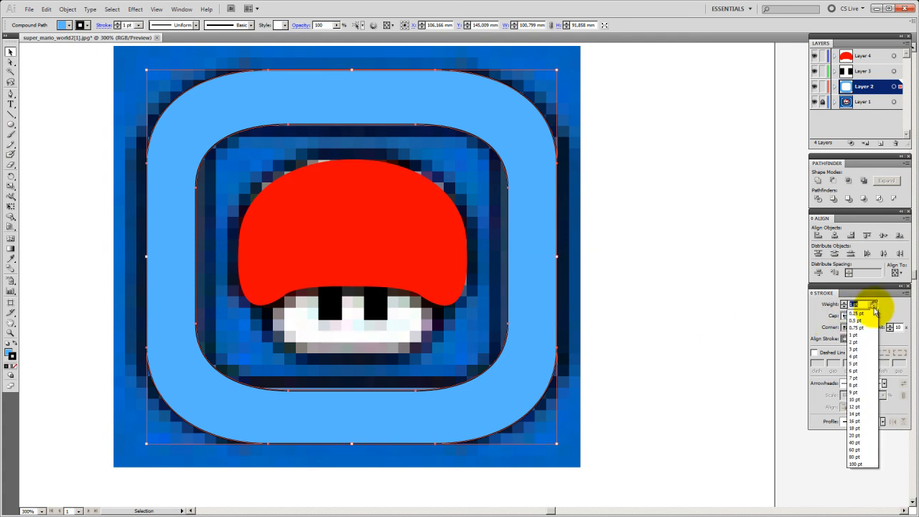
click(856, 356)
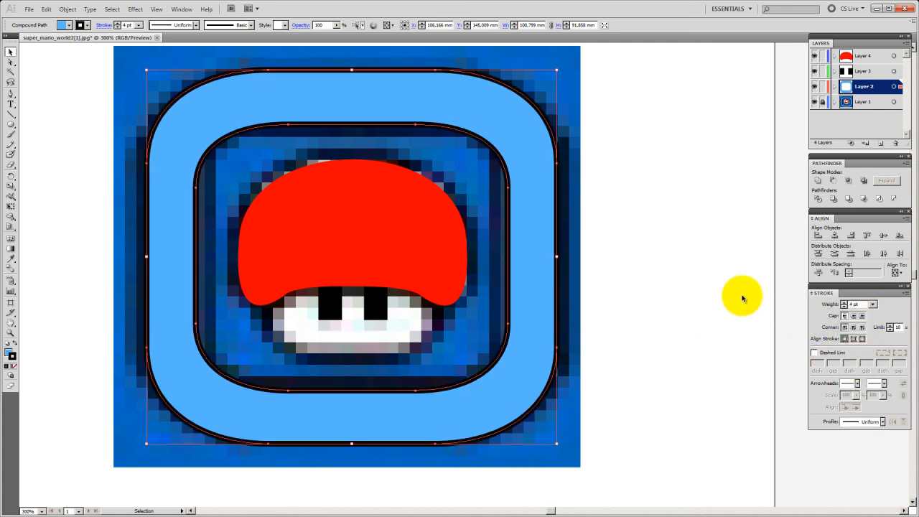
click(742, 223)
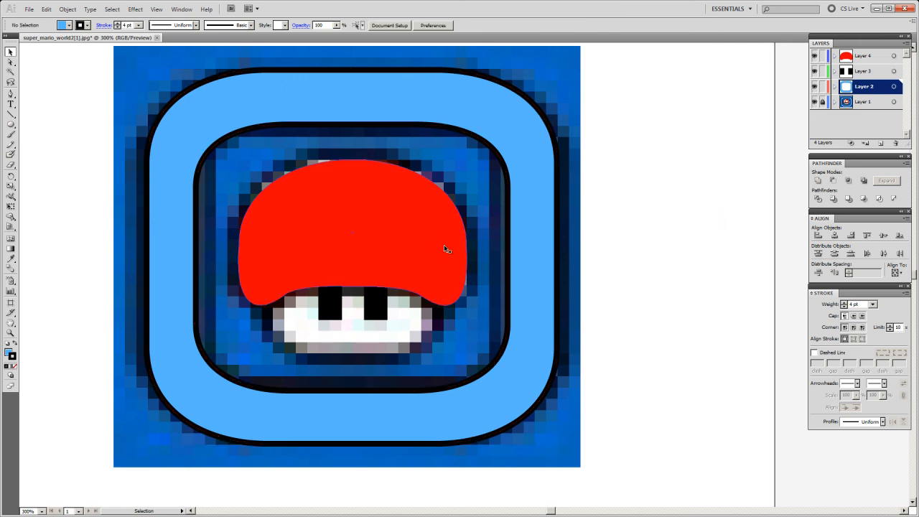
click(814, 101)
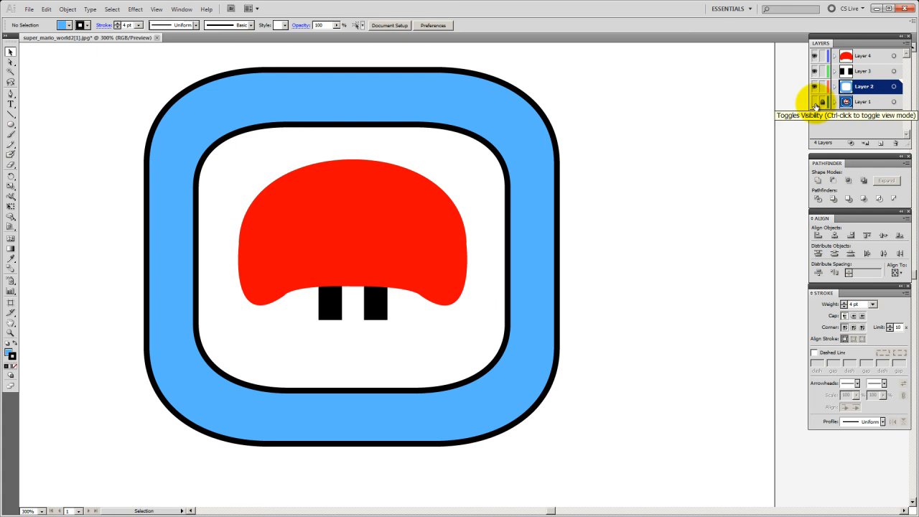
click(814, 101)
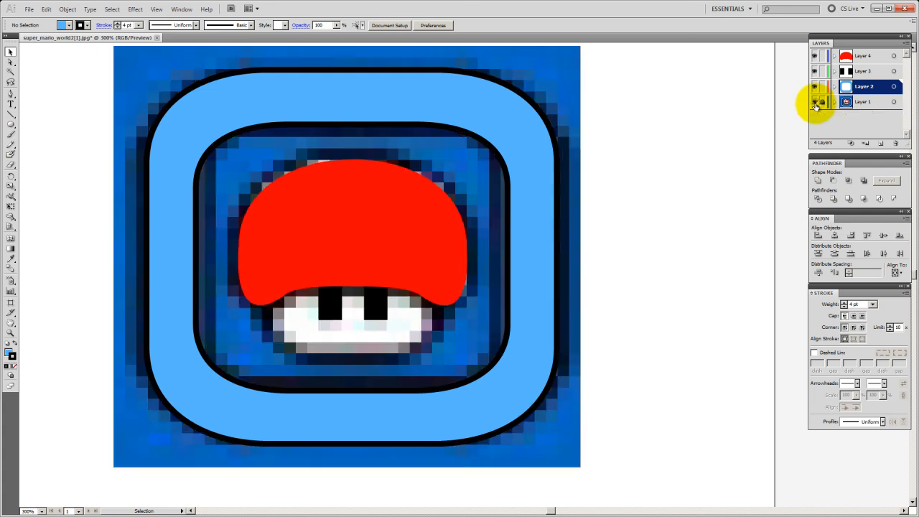
Draw an ellipse about 45 mm wide and 28 mm high over the mushroom's white stem, centred between the eyes.
click(11, 94)
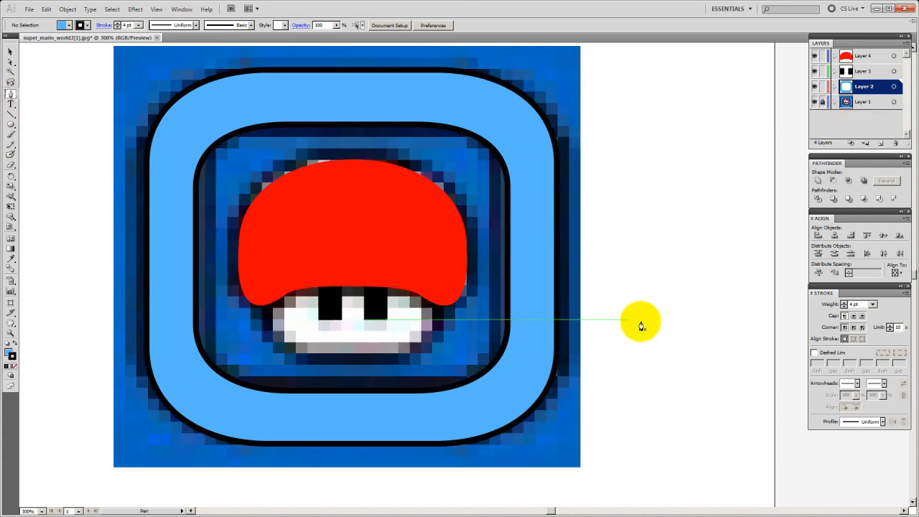
key(ctrl+plus)
key(ctrl+plus)
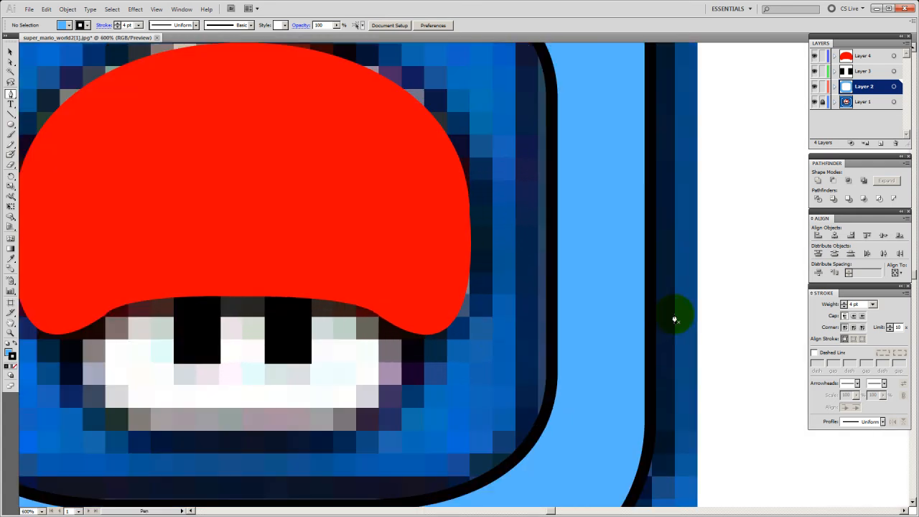
drag(467, 308, 568, 266)
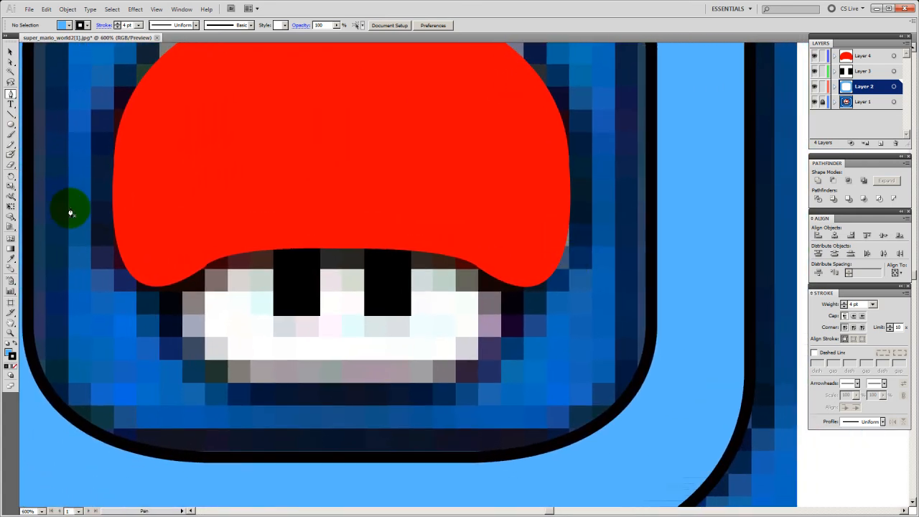
scroll(231, 291, up, 2)
key(ctrl+minus)
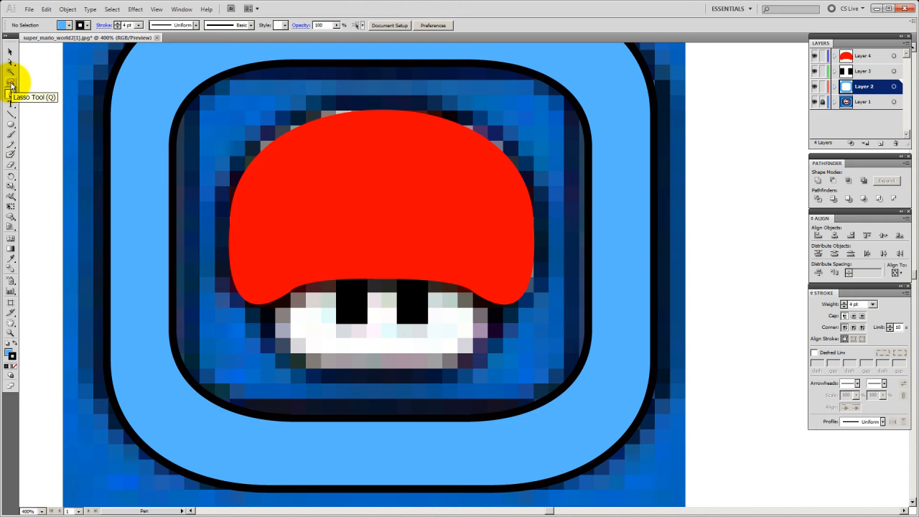
click(11, 127)
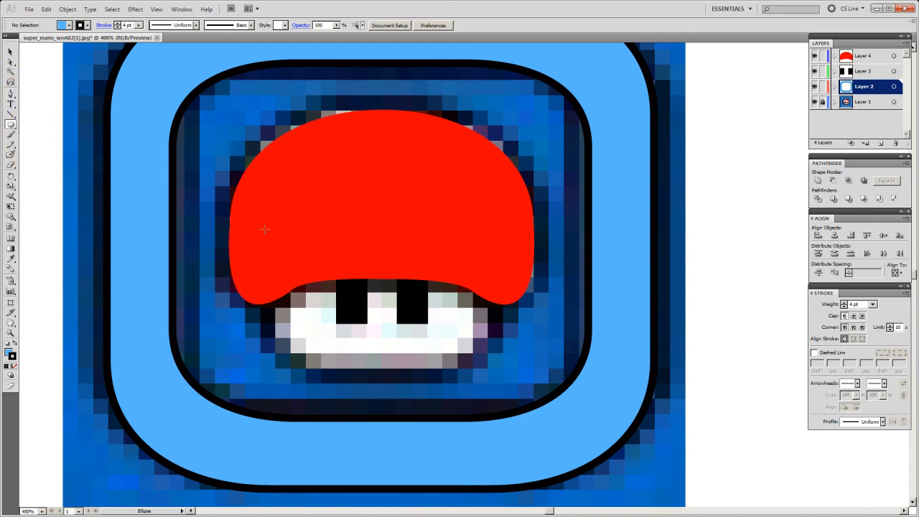
mouse_move(296, 270)
mouse_down()
mouse_move(448, 340)
mouse_move(467, 372)
mouse_move(501, 380)
mouse_up()
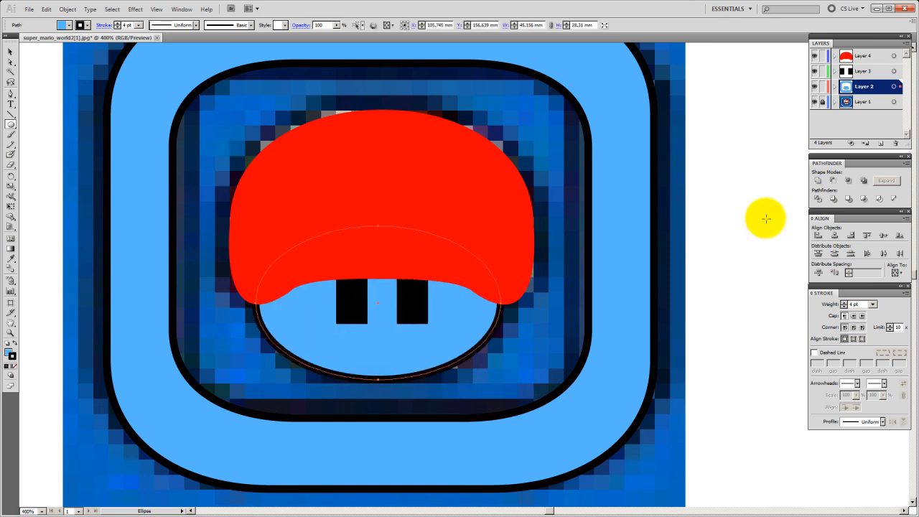
Move the stem ellipse onto a new layer, Layer 5, between Layer 3 and Layer 2, and lock all other layers.
click(880, 143)
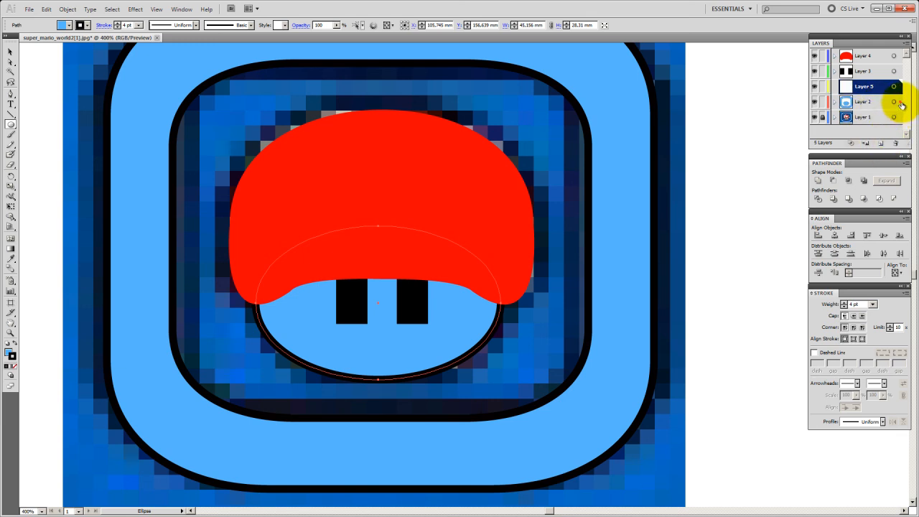
drag(901, 105, 894, 86)
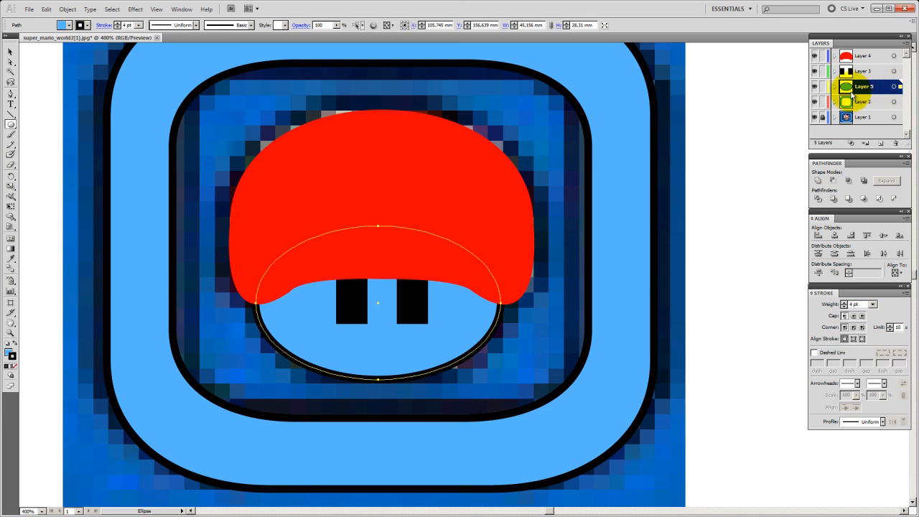
click(822, 55)
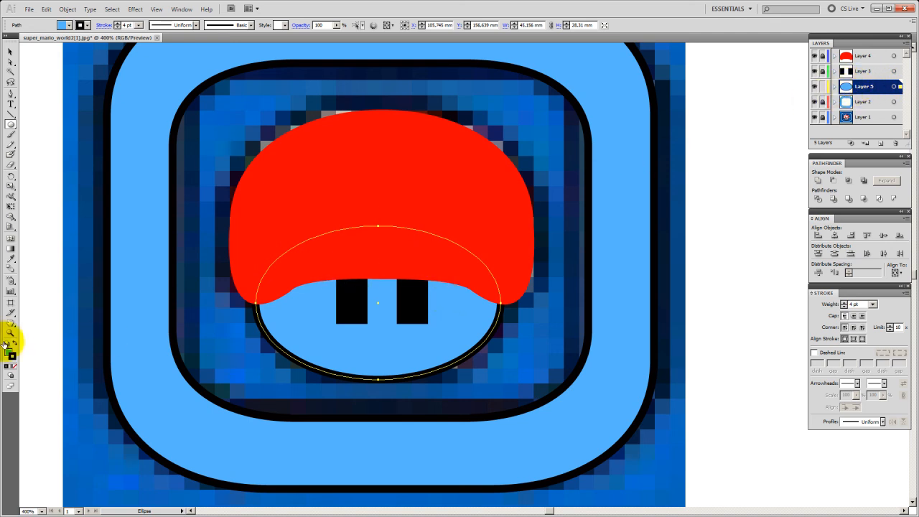
Remove the fill from the stem ellipse, keeping only its black outline over the reference image.
click(6, 357)
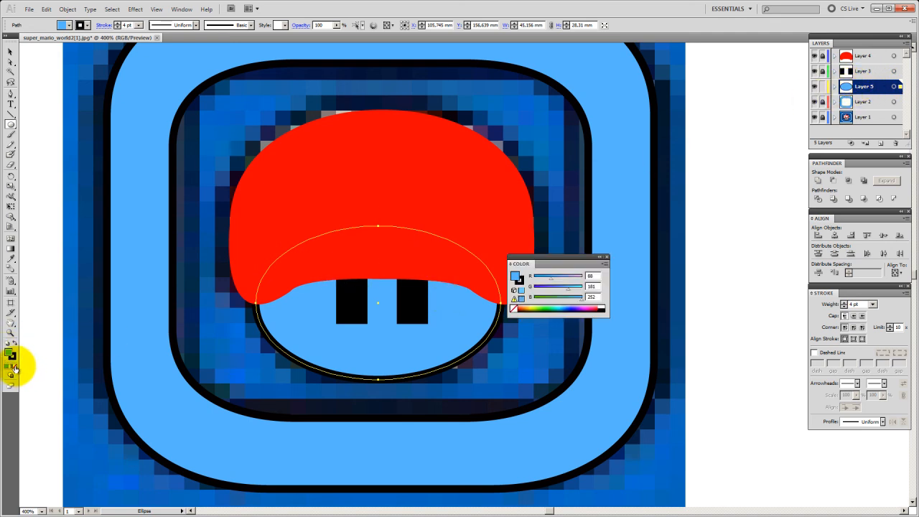
click(13, 368)
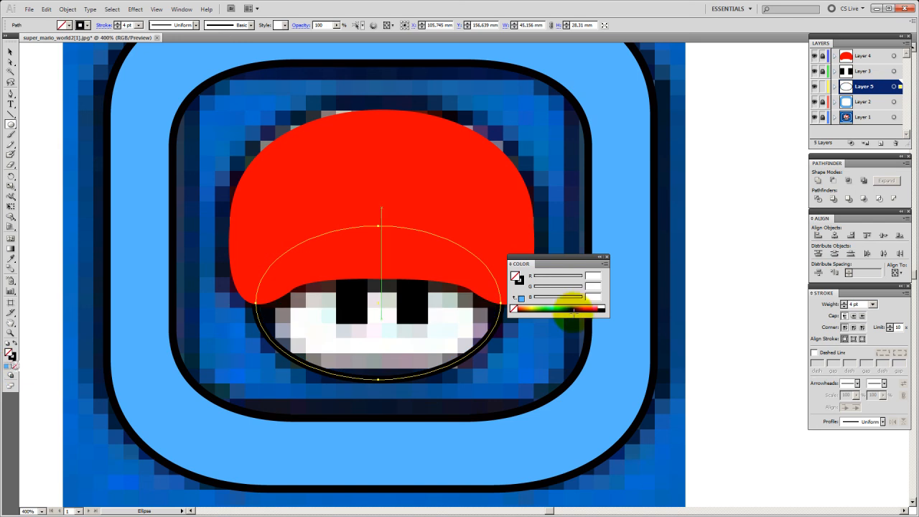
click(608, 257)
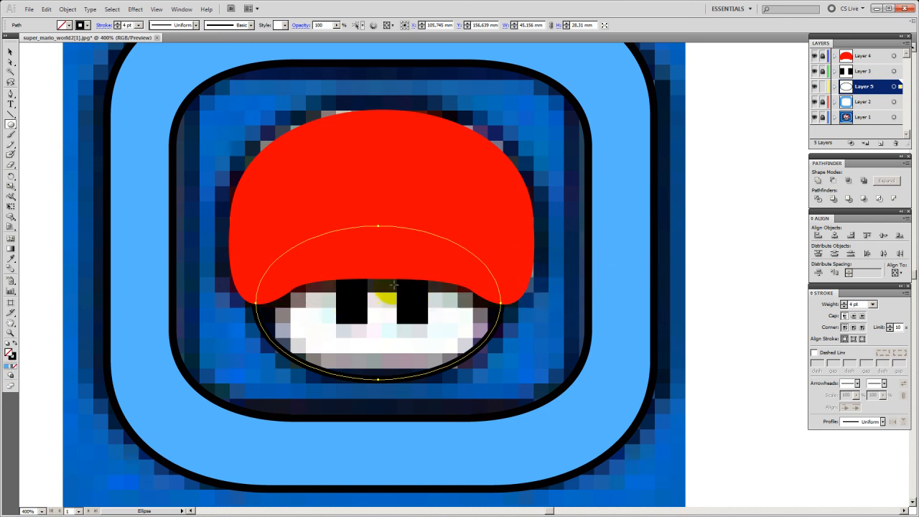
Narrow the stem ellipse to about 44 mm by pulling in its left side, and set its stroke weight to 1 pt.
click(11, 51)
drag(255, 303, 261, 303)
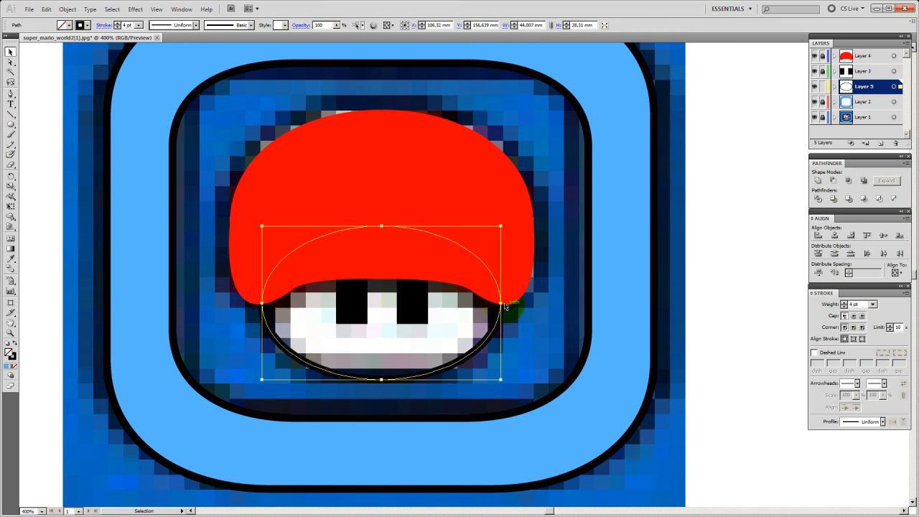
click(871, 304)
click(855, 334)
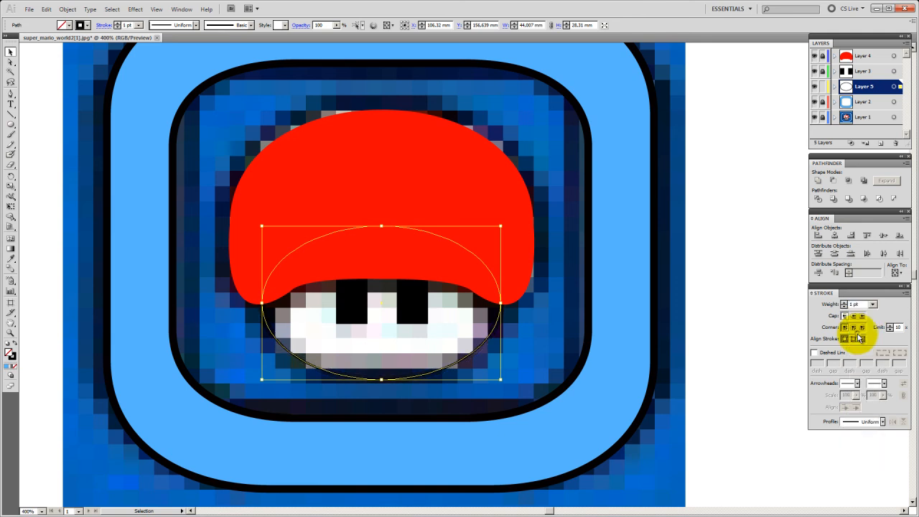
click(344, 349)
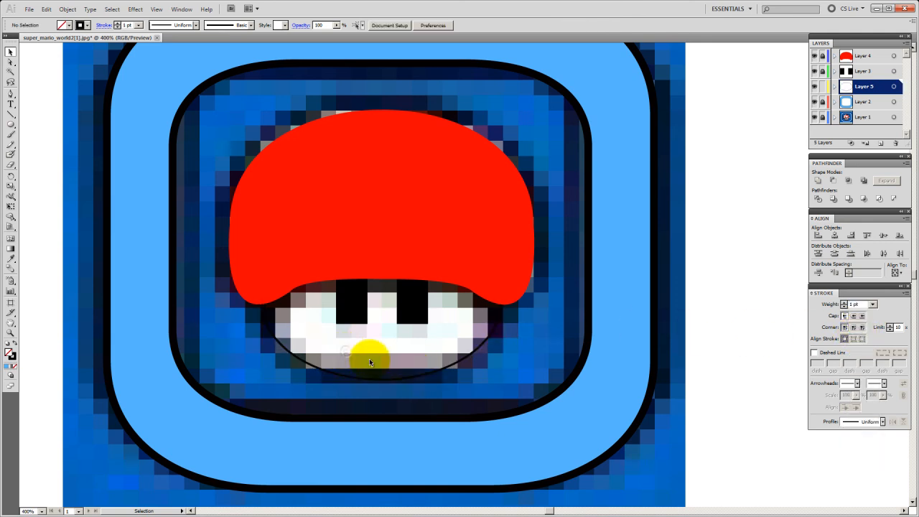
Raise only the stem ellipse's bottom anchor point by about 1.8 mm to the lower edge of the reference stem.
key(ctrl+equal)
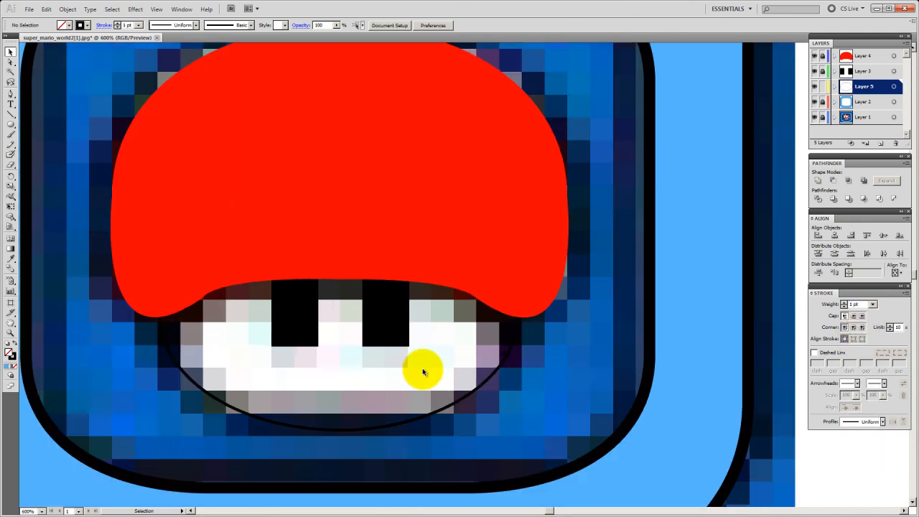
scroll(424, 372, down, 3)
click(359, 331)
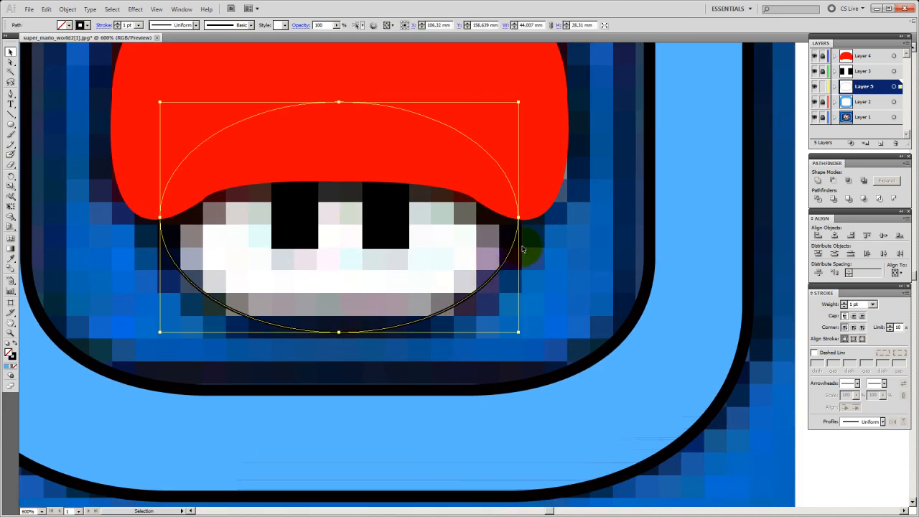
click(11, 62)
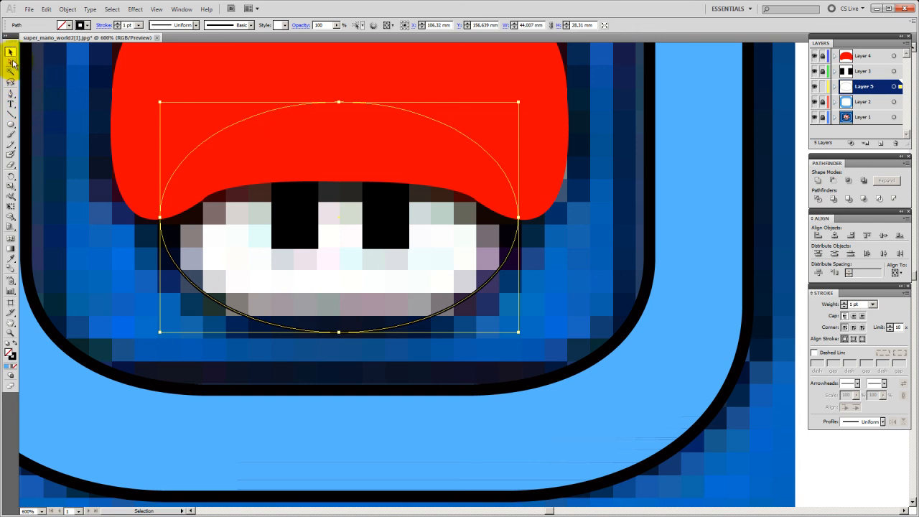
click(357, 352)
click(338, 331)
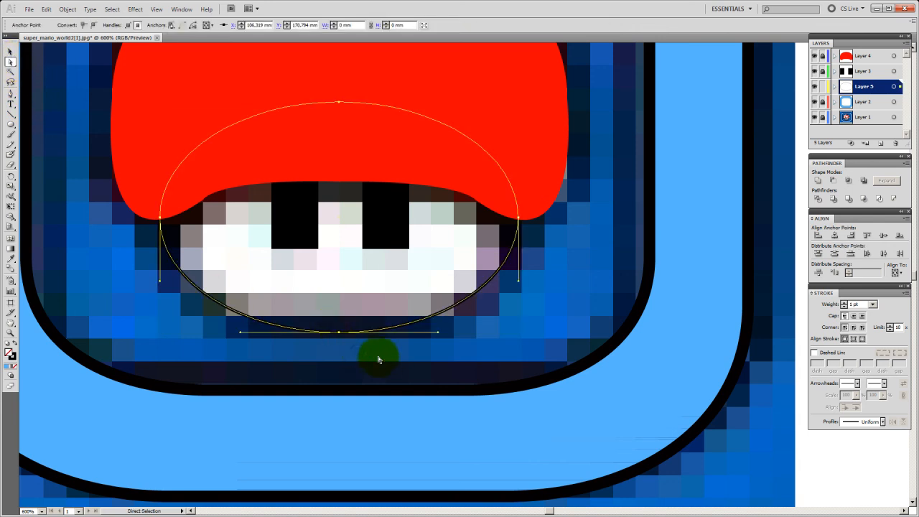
key(Up)
key(Up)
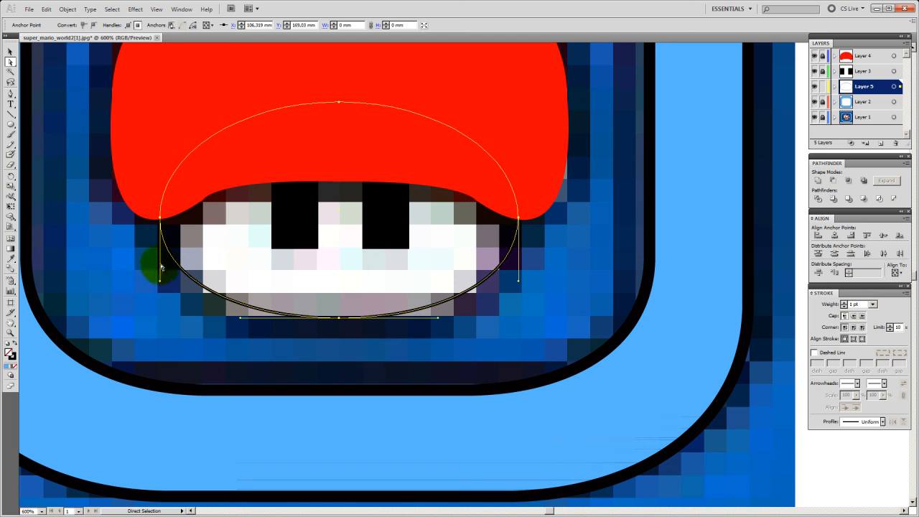
Select the stem ellipse's left and right anchor points together and nudge them slightly down.
drag(132, 214, 569, 234)
key(Down)
key(Down)
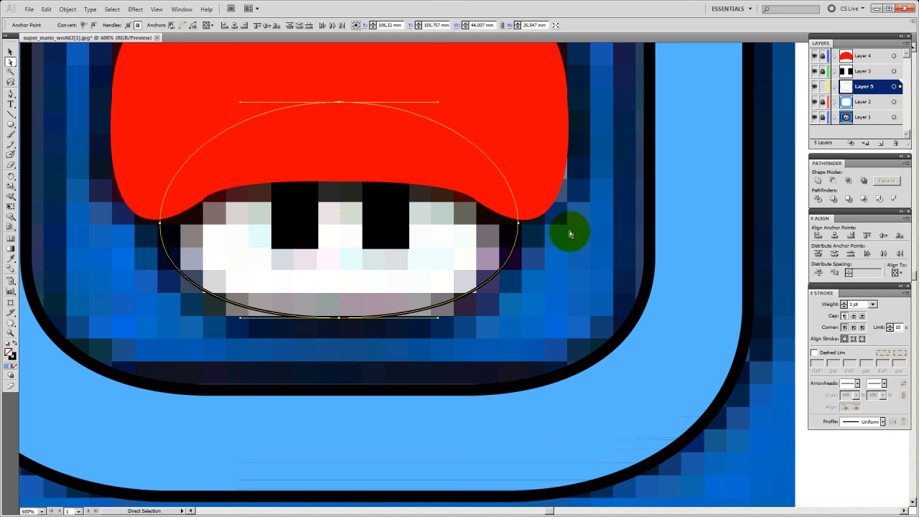
Narrow the stem ellipse to about 40.5 mm by nudging its right and left anchor points inward by equal amounts.
key(Up)
click(543, 260)
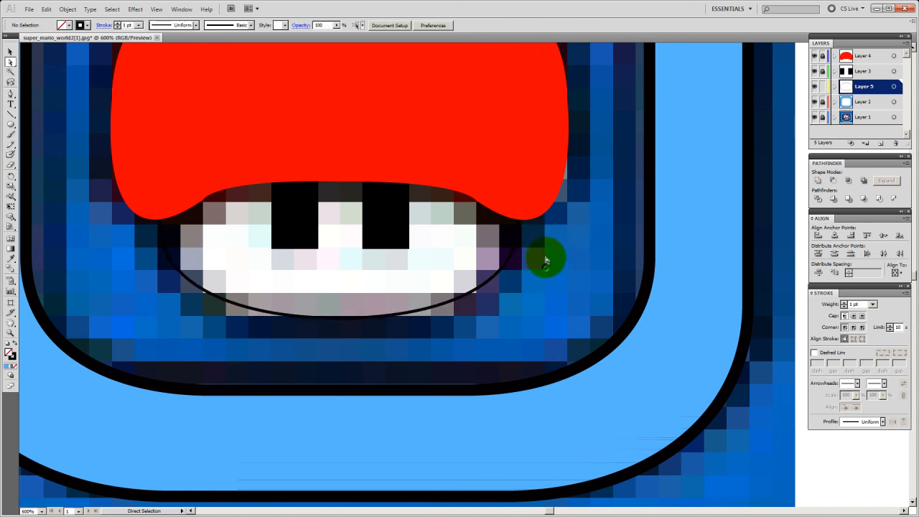
drag(507, 206, 544, 232)
key(Left)
key(Left)
key(Left)
key(Left)
key(Left)
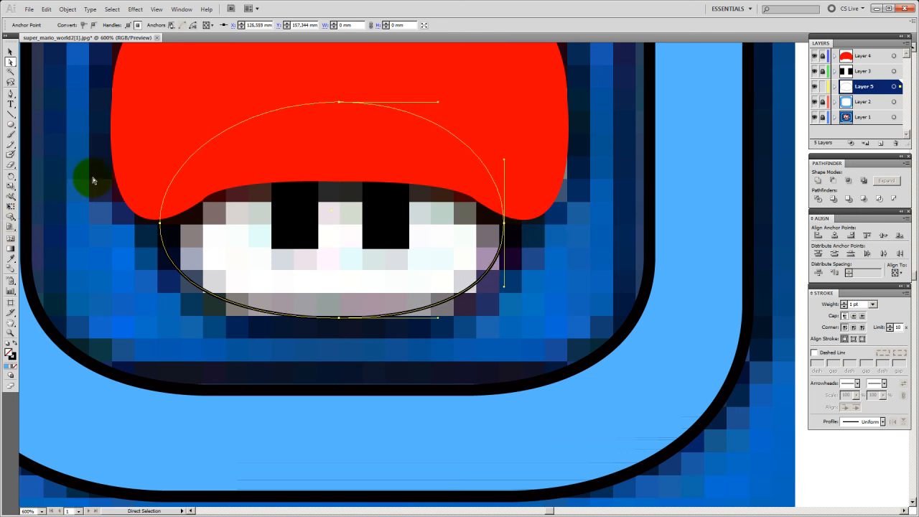
mouse_move(184, 242)
mouse_down()
mouse_move(184, 254)
mouse_move(186, 244)
mouse_up()
click(505, 310)
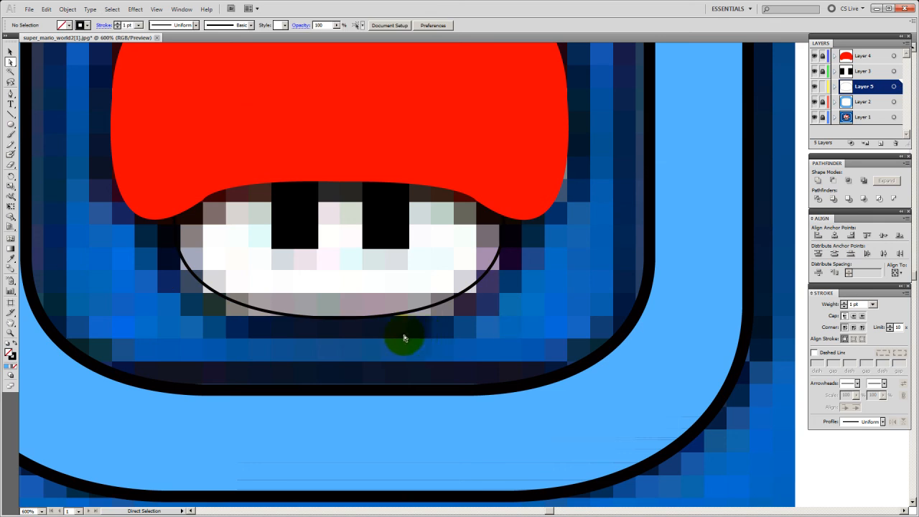
Try to nudge the stem ellipse's bottom anchor point slightly down.
drag(401, 339, 302, 303)
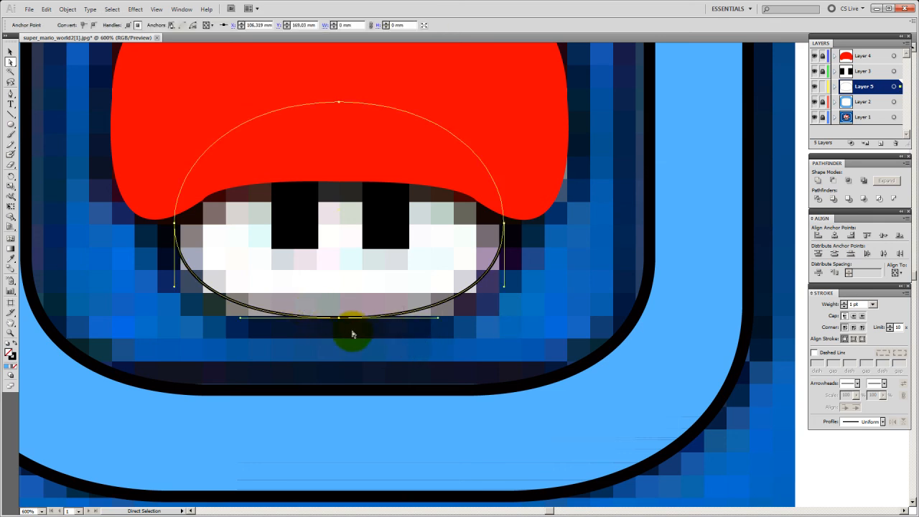
key(Down)
click(386, 340)
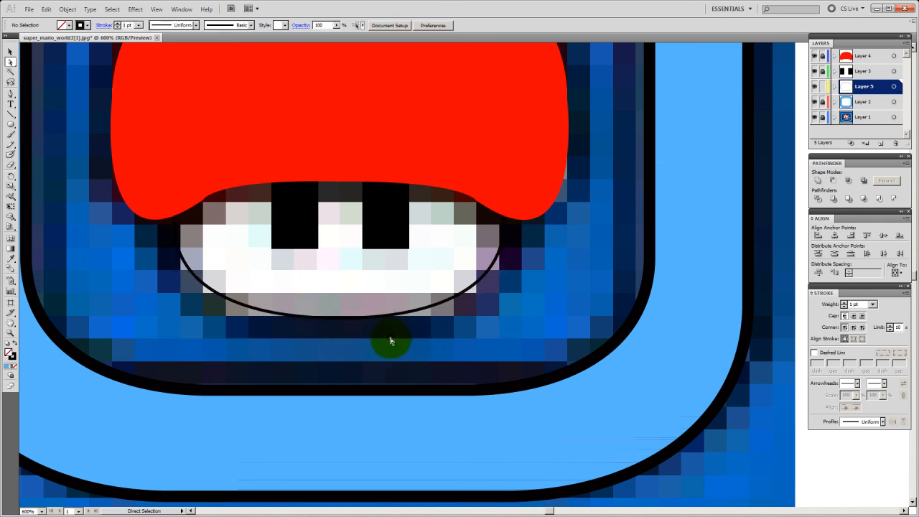
Compare the stem outline with the reference image by hiding and showing Layer 1 repeatedly, leaving it visible.
click(814, 117)
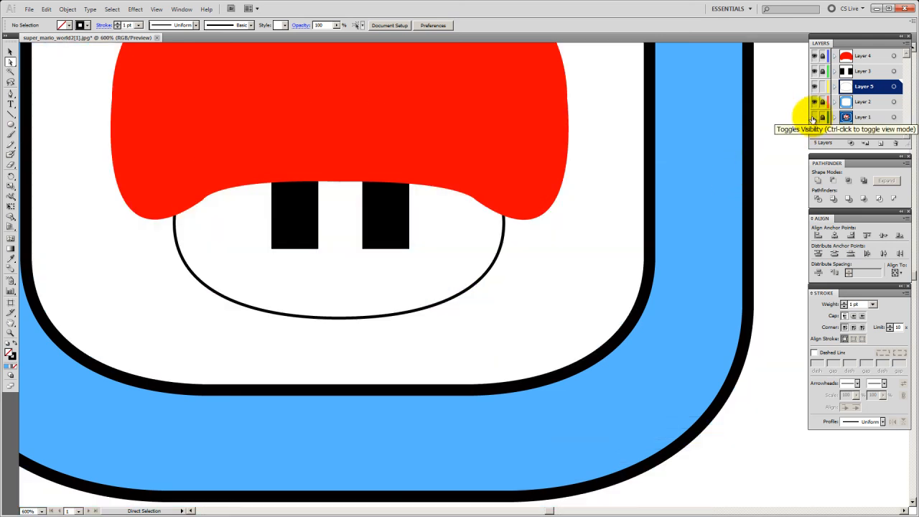
click(814, 117)
click(814, 117)
click(813, 119)
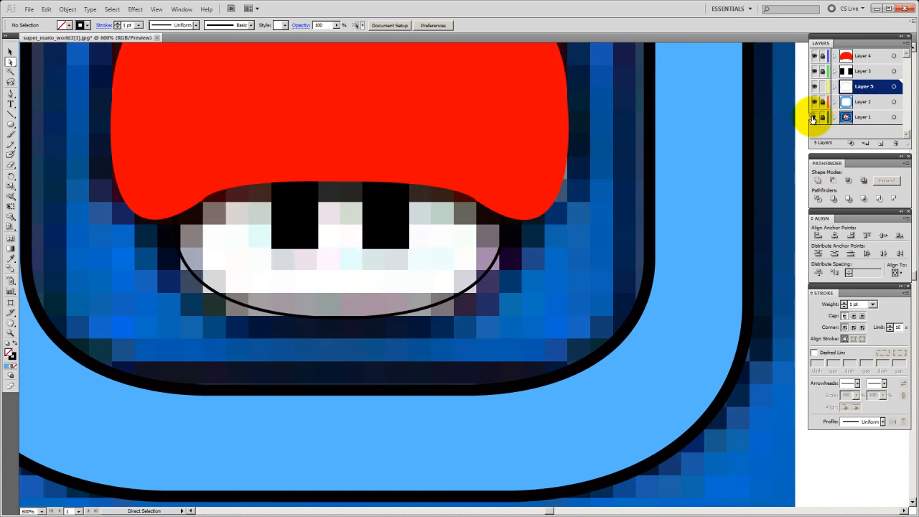
click(814, 118)
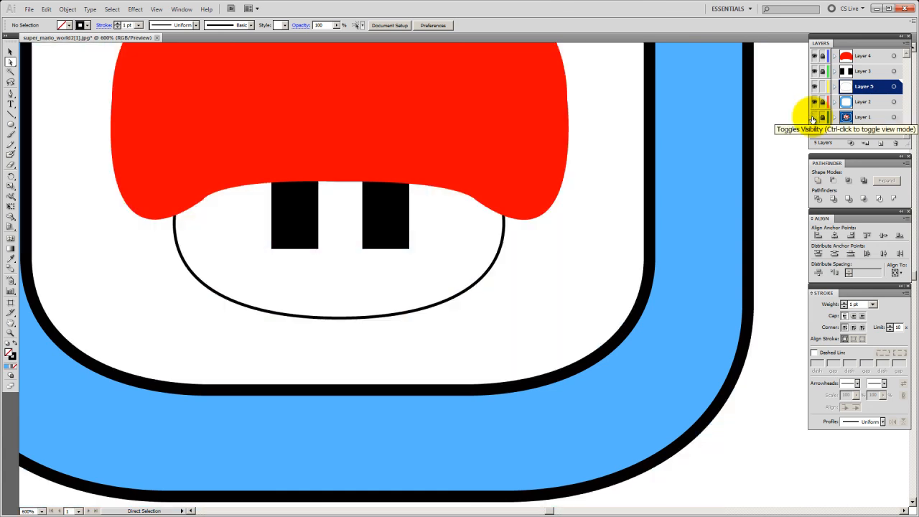
click(813, 118)
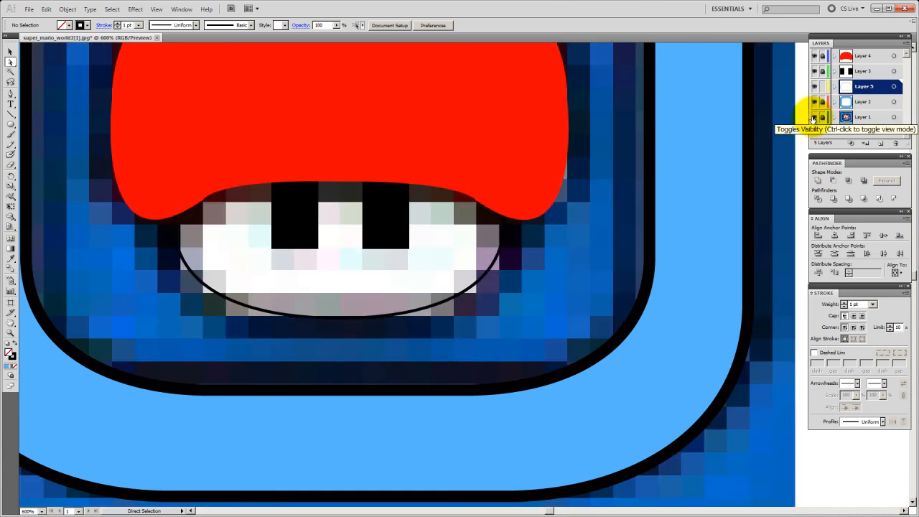
Try to reshape the stem ellipse's lower-left curve by pulling the bottom anchor's left direction handle down, and undo it.
click(272, 313)
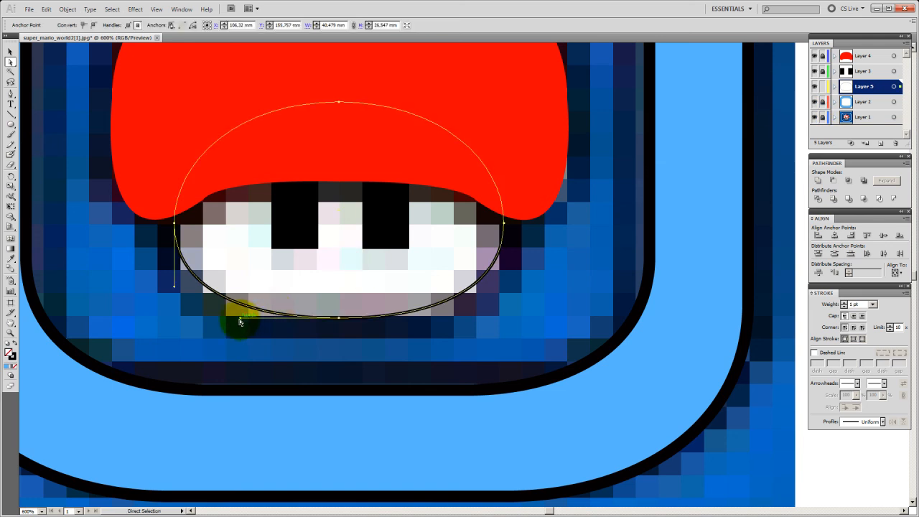
drag(238, 325, 233, 338)
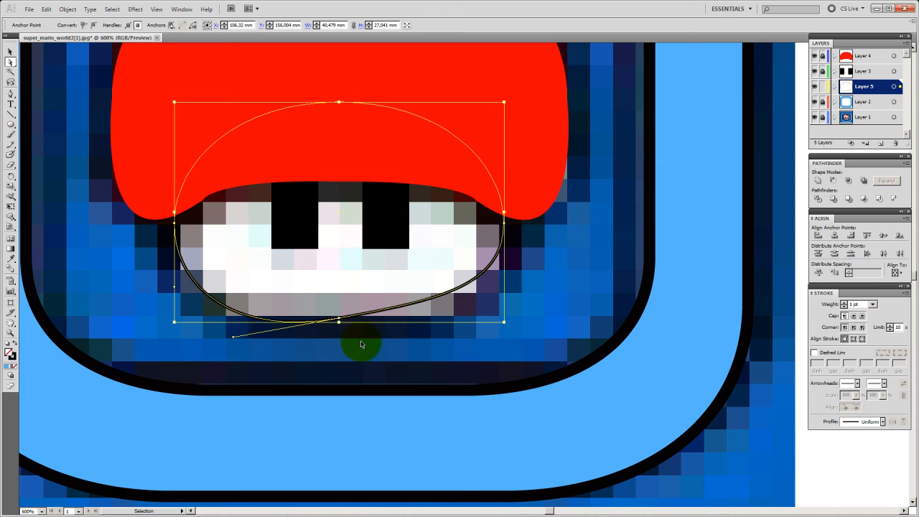
ctrl+click(416, 353)
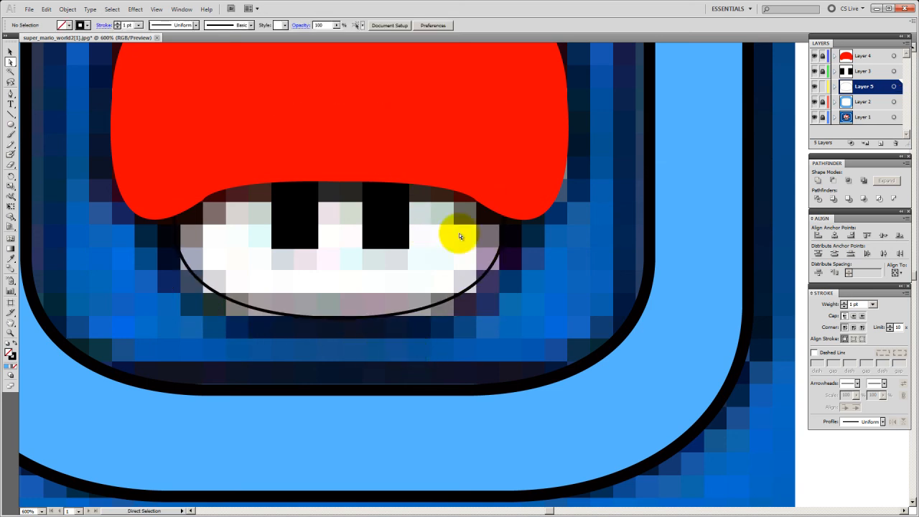
click(466, 281)
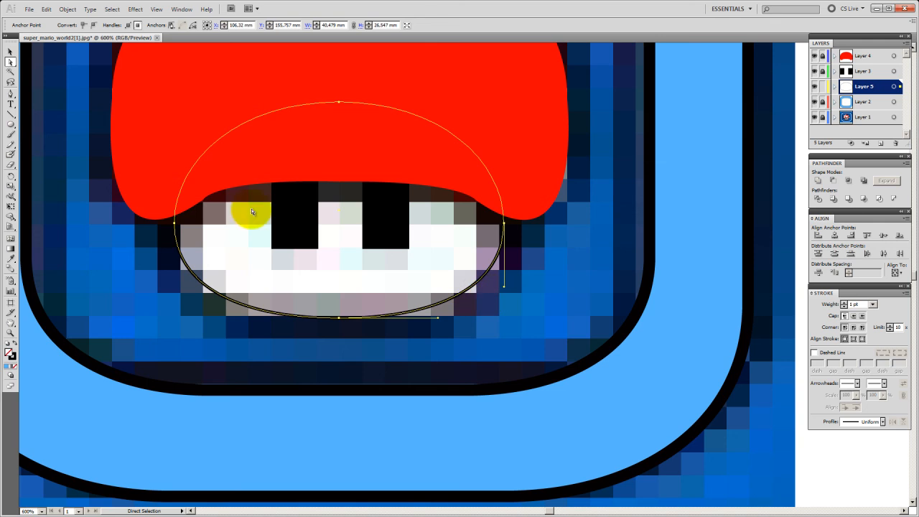
click(10, 52)
Examine the mushroom and frame shapes in outline view and return to preview.
click(617, 282)
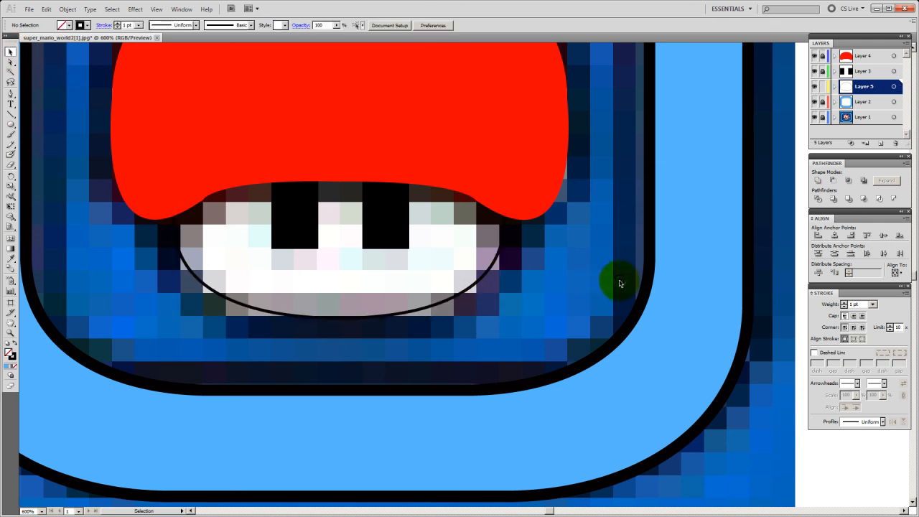
key(ctrl+minus)
key(ctrl+minus)
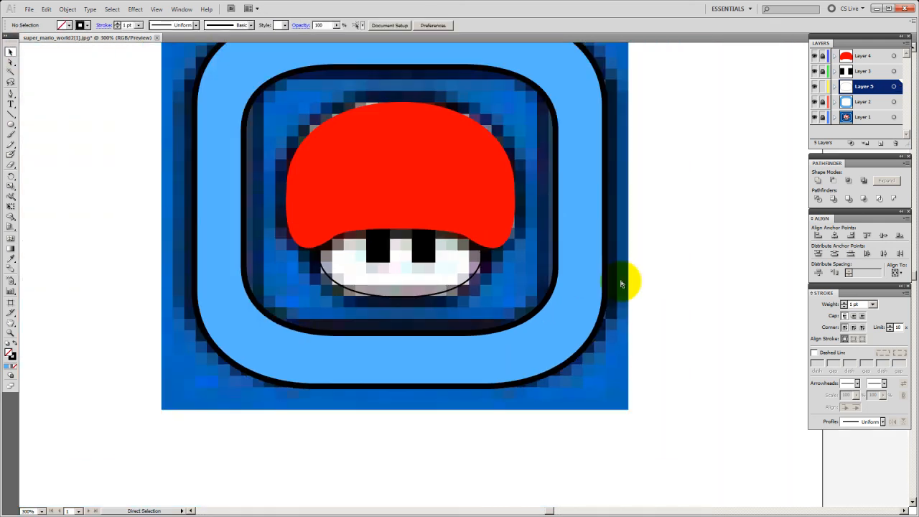
key(ctrl+y)
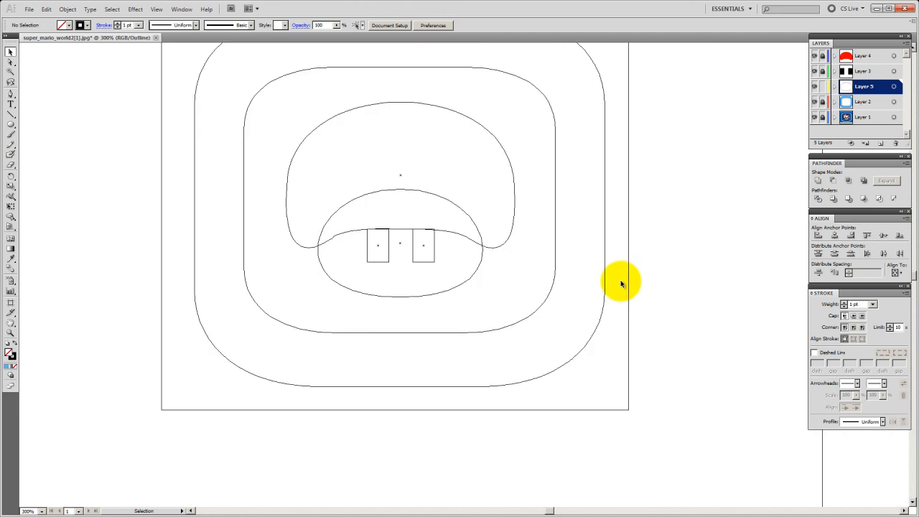
key(ctrl+plus)
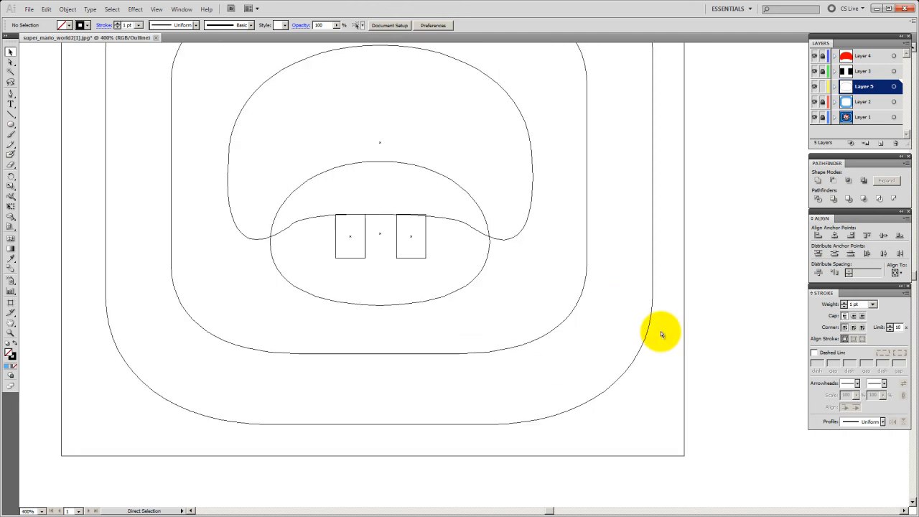
key(ctrl+y)
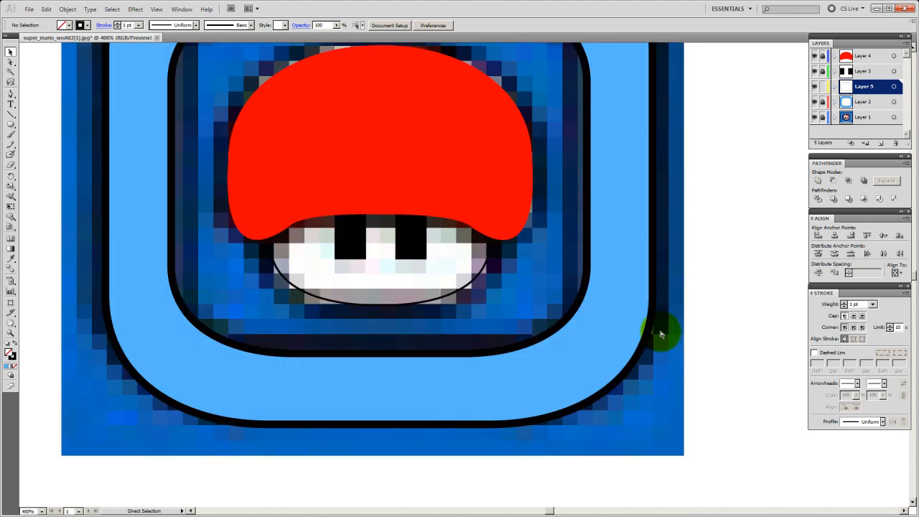
Unlock Layer 4 and swap the cap shape's red fill to its stroke so the reference spots can be traced.
scroll(661, 334, up, 3)
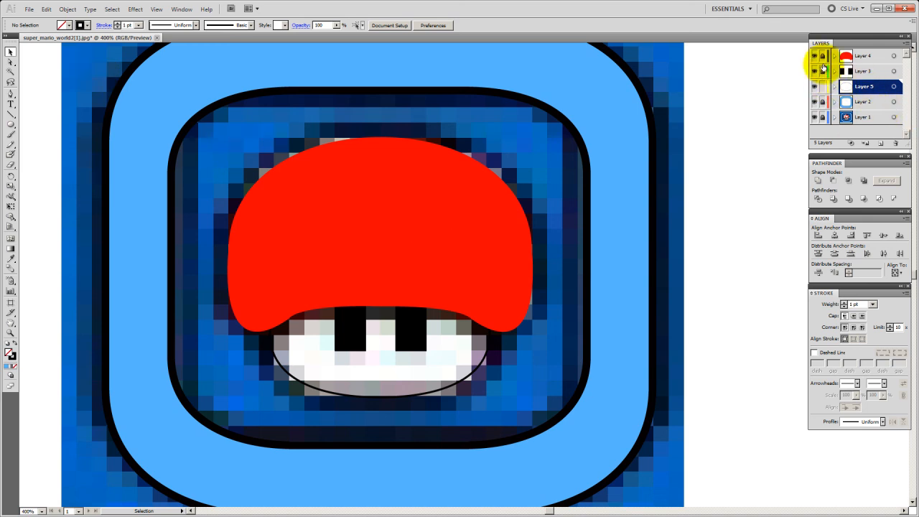
click(847, 60)
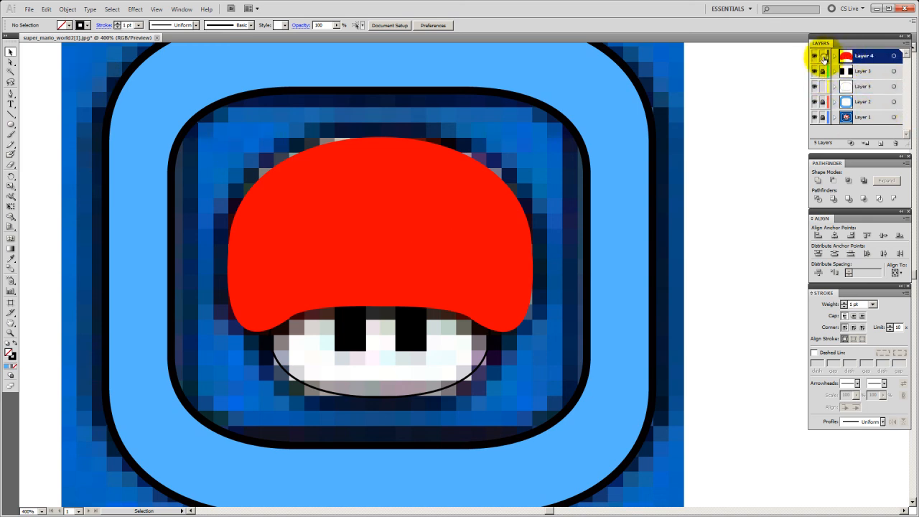
click(824, 58)
drag(213, 204, 308, 214)
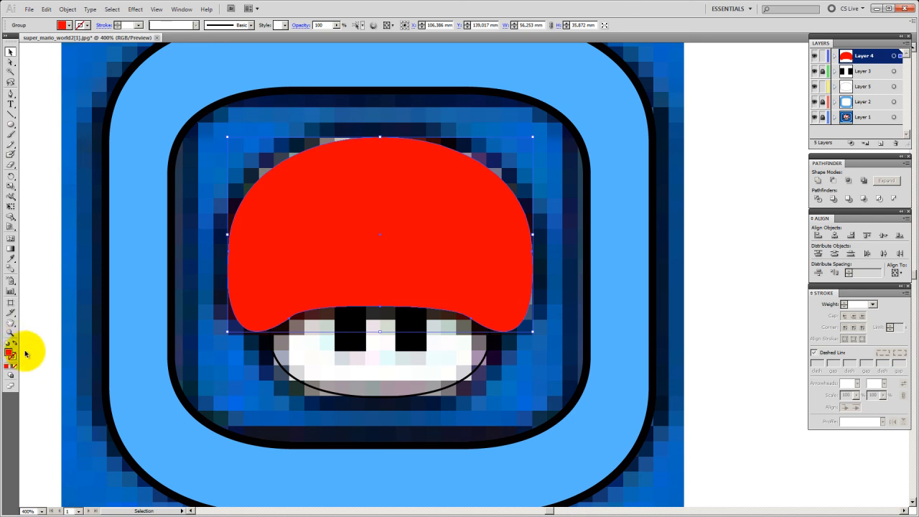
click(15, 347)
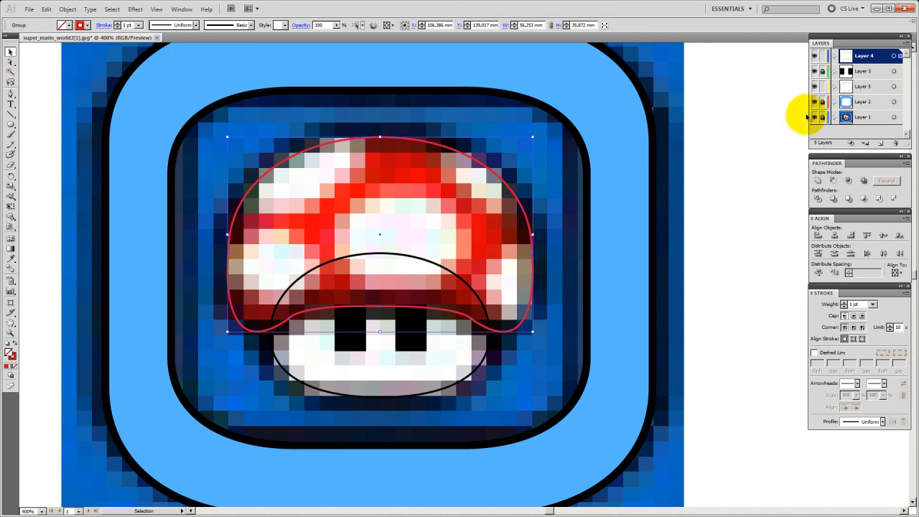
Hide and lock Layer 5 containing the stem ellipse, and deselect the cap.
click(814, 86)
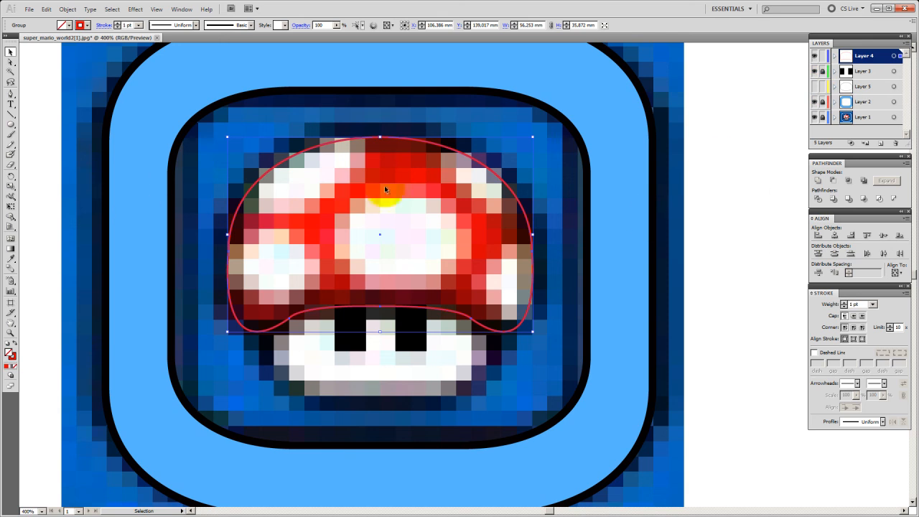
click(823, 87)
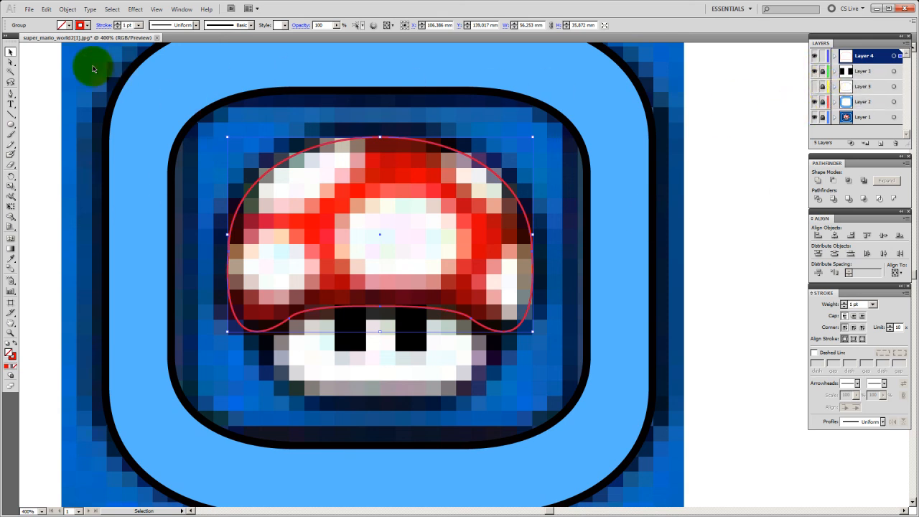
click(30, 69)
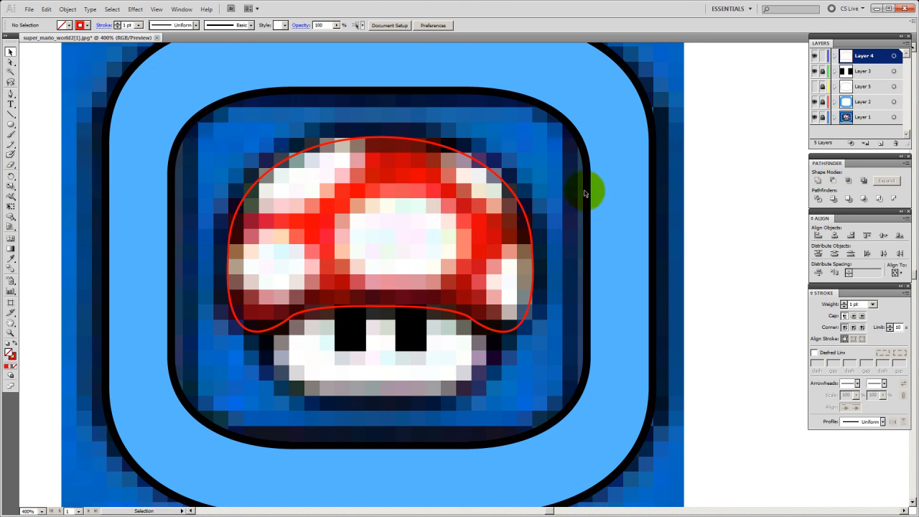
Create a new top layer and draw a circle about 11.5 mm across, fitted to the cap's lower-left white spot.
click(881, 144)
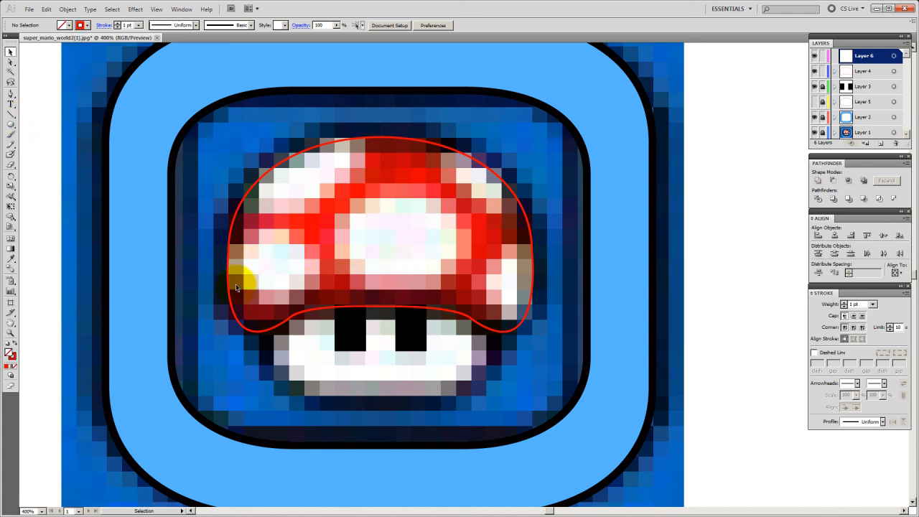
click(12, 124)
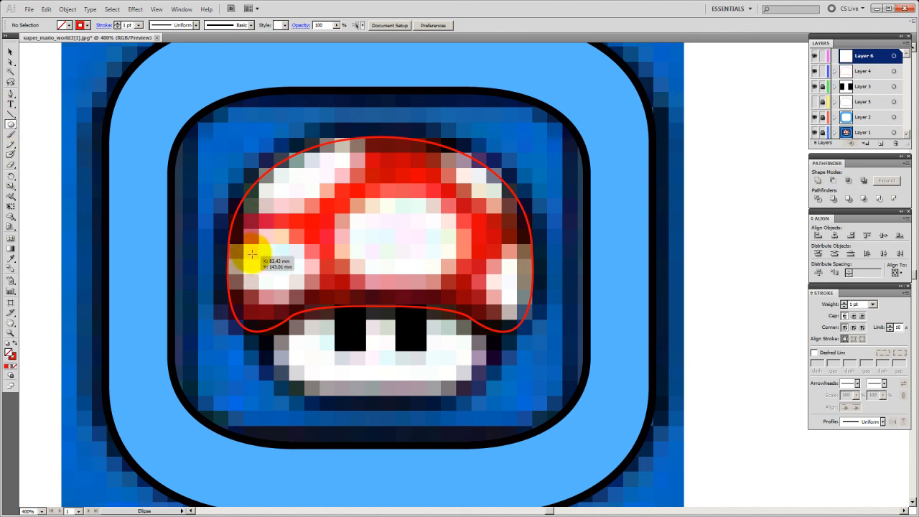
mouse_move(247, 251)
mouse_down()
mouse_move(295, 280)
mouse_move(304, 306)
mouse_up()
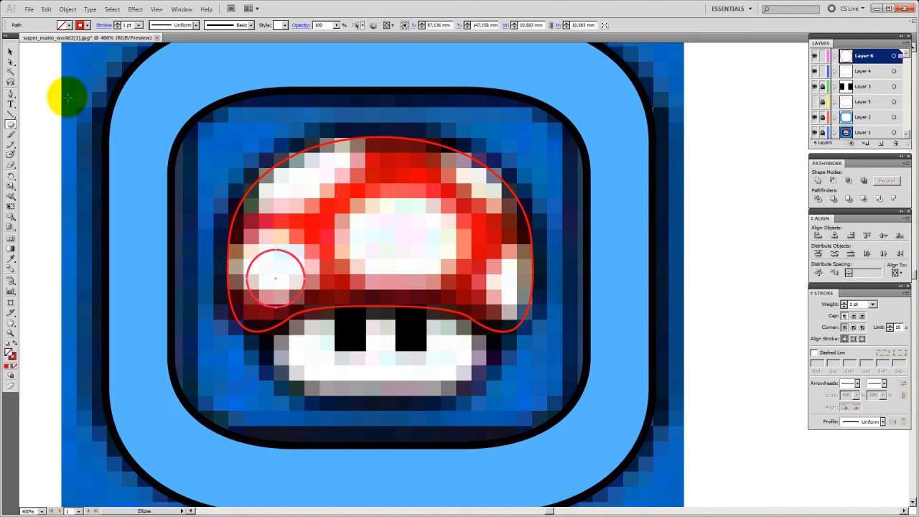
click(10, 52)
drag(287, 253, 282, 243)
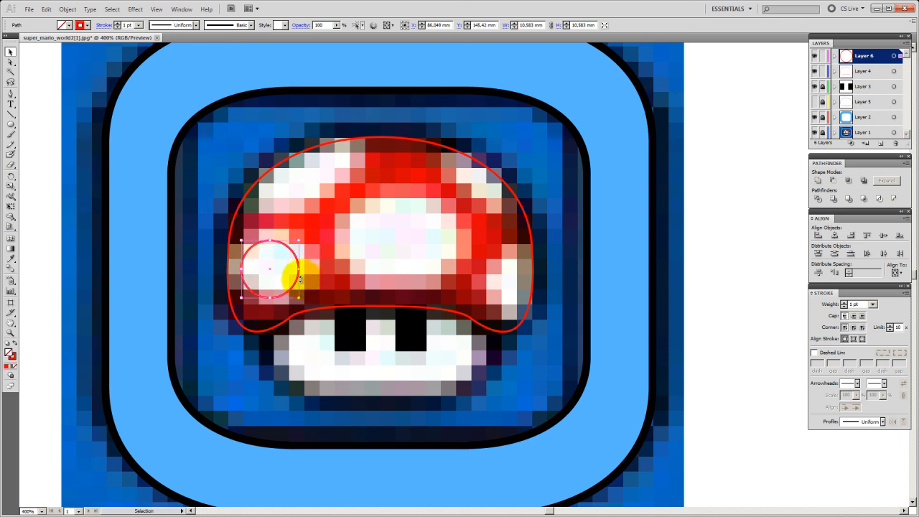
drag(297, 296, 304, 302)
key(Up)
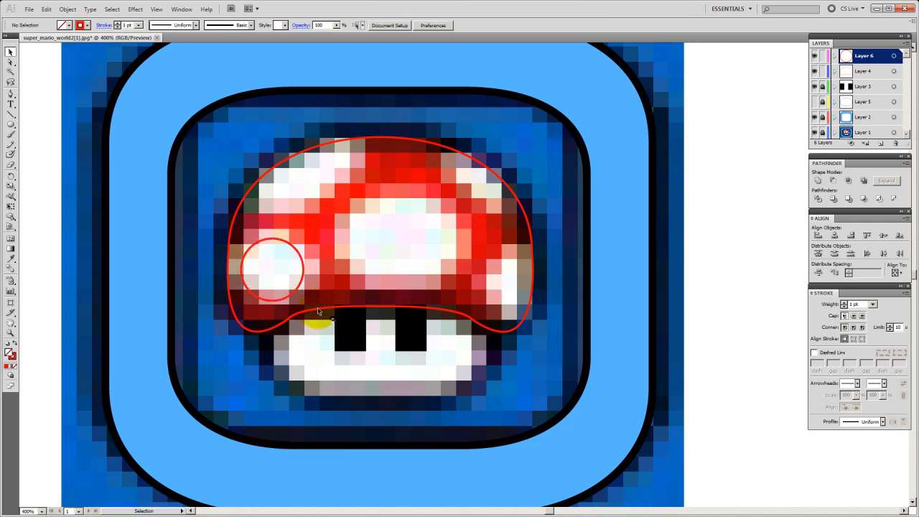
Duplicate the circle onto the cap's central white spot and resize the copy to an ellipse about 20.7 by 16.7 mm.
drag(304, 269, 462, 244)
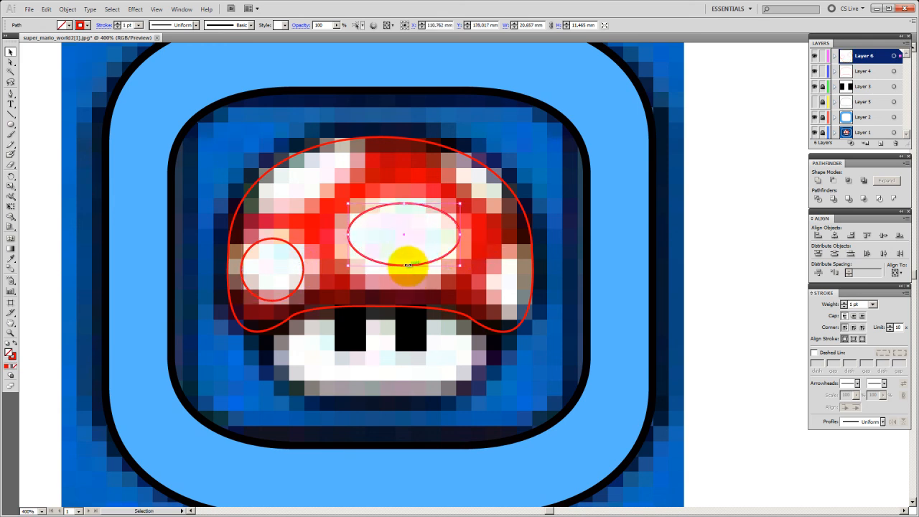
drag(406, 267, 404, 290)
drag(403, 205, 402, 200)
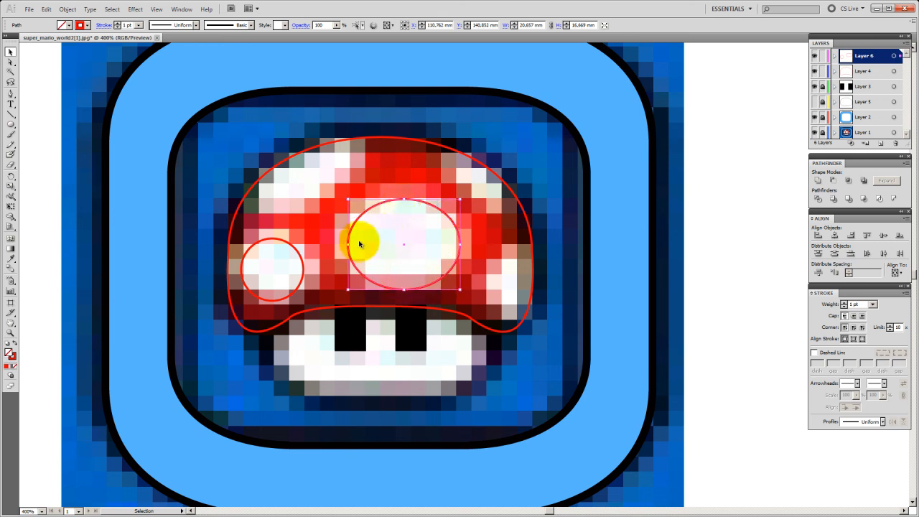
drag(348, 244, 349, 244)
click(496, 252)
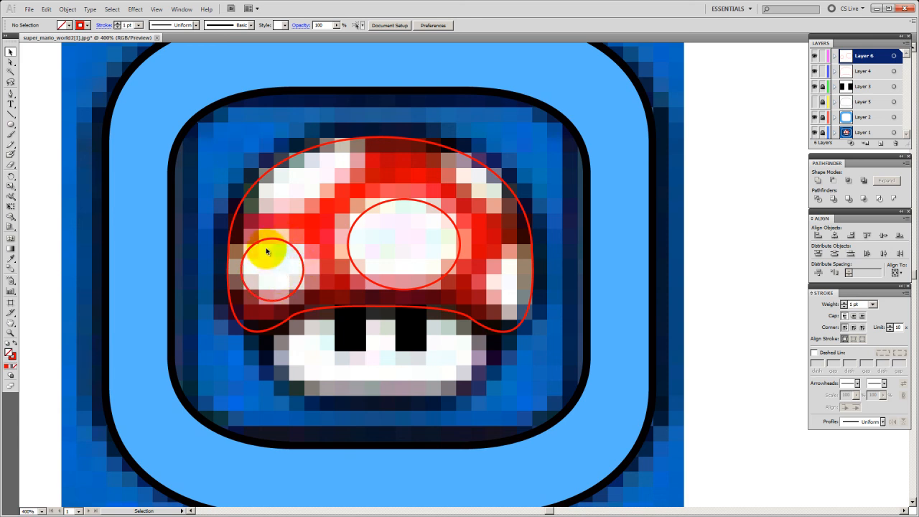
click(391, 202)
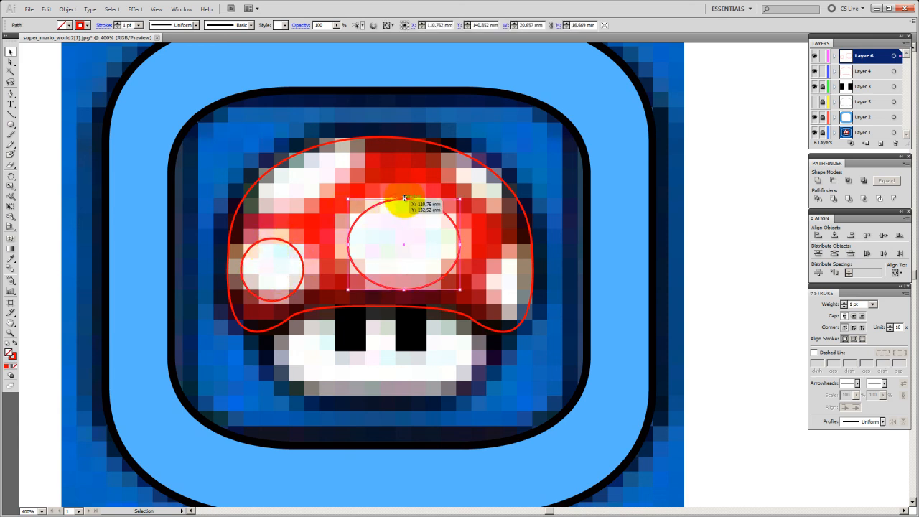
click(413, 241)
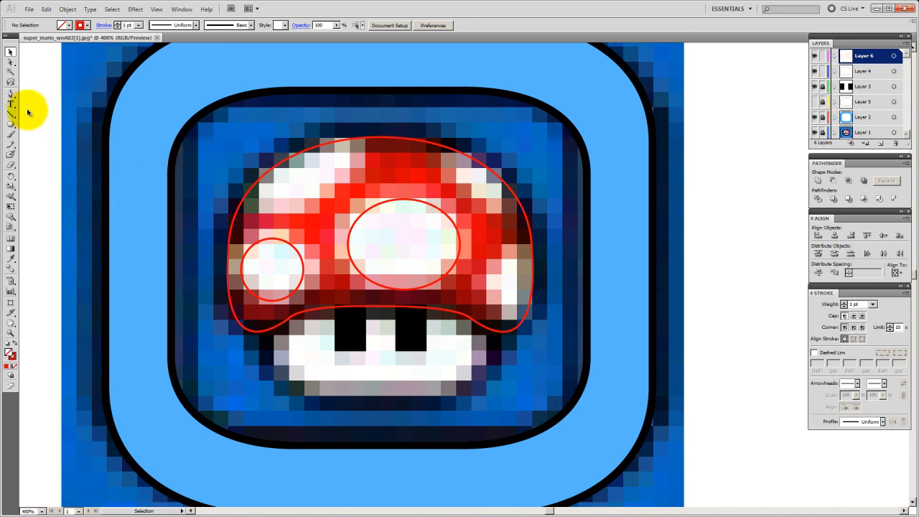
Draw an open curve about 22.8 by 13.4 mm along the inner edge of the cap's upper-left white spot with the Pen tool.
click(11, 95)
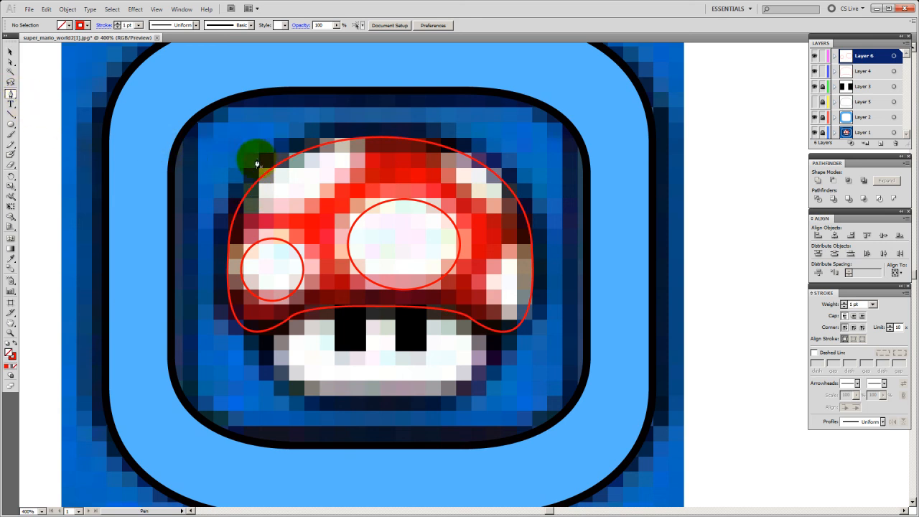
click(366, 138)
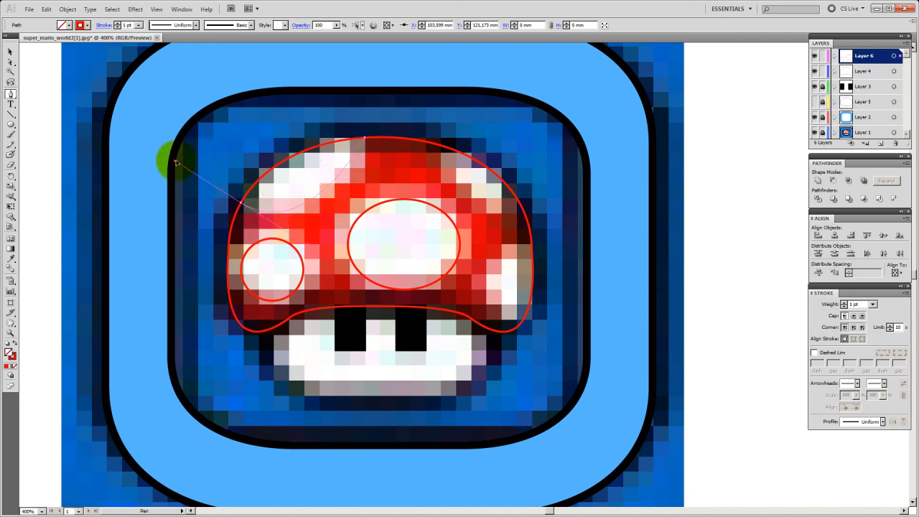
drag(137, 156, 147, 156)
drag(314, 190, 341, 193)
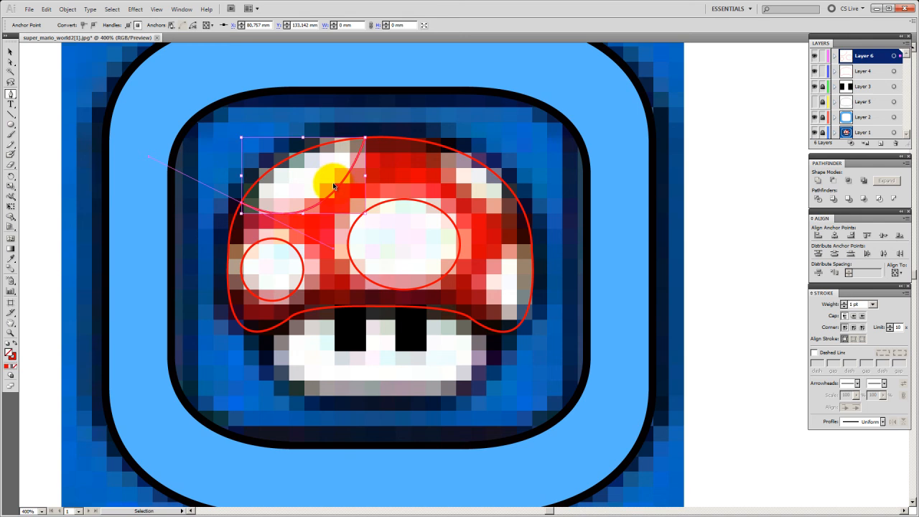
key(ctrl+z)
mouse_move(342, 193)
mouse_down()
mouse_move(315, 211)
mouse_move(321, 205)
mouse_up()
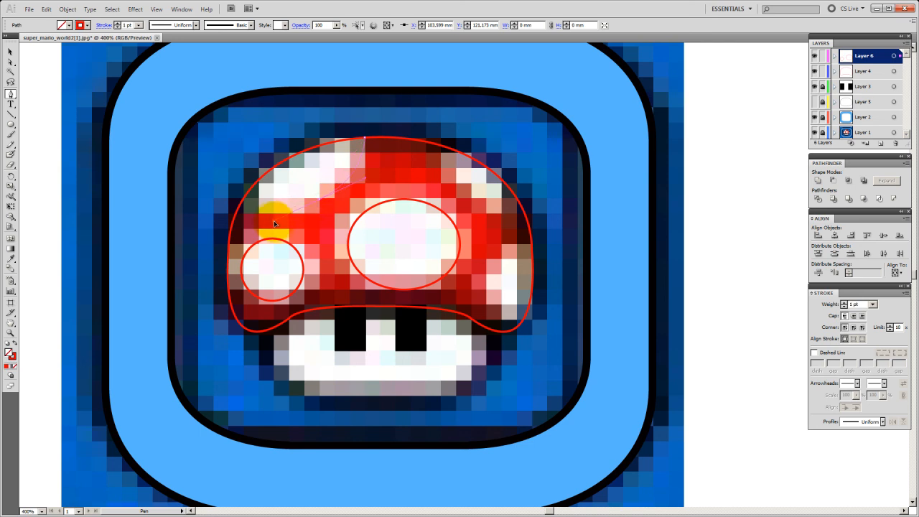
drag(276, 225, 242, 207)
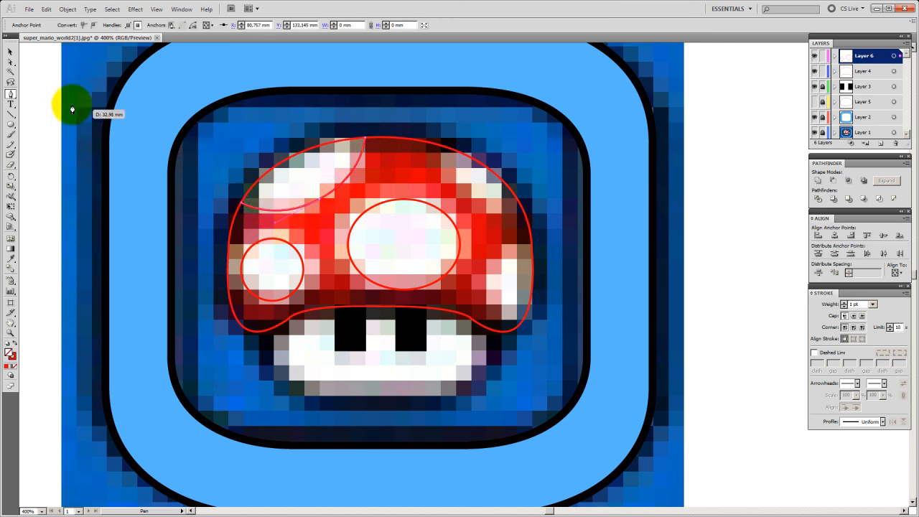
click(10, 52)
click(29, 135)
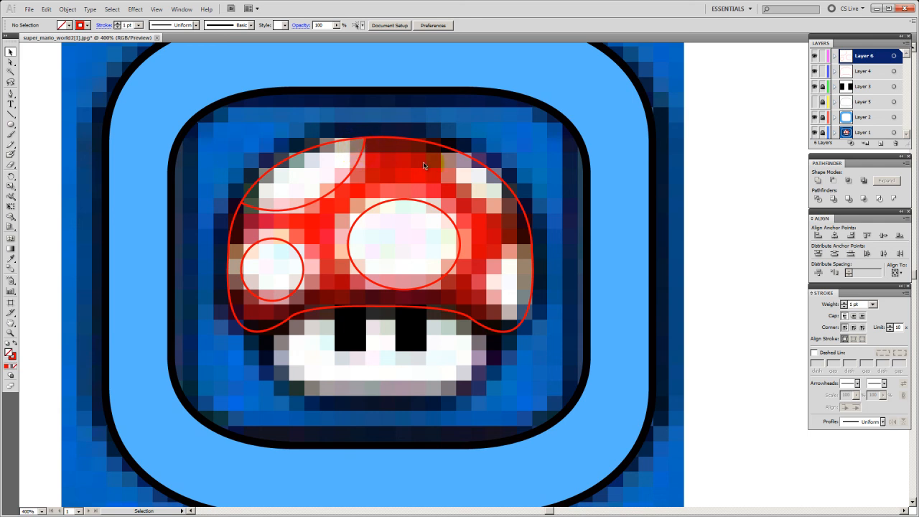
Draw an open Pen curve along the inner edge of the cap's upper-right white spot, with both ends on the cap outline.
click(11, 94)
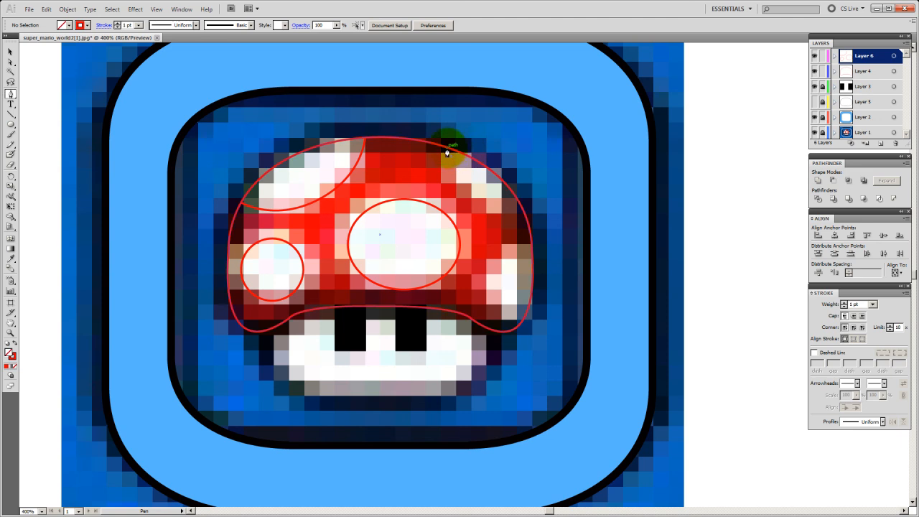
click(447, 148)
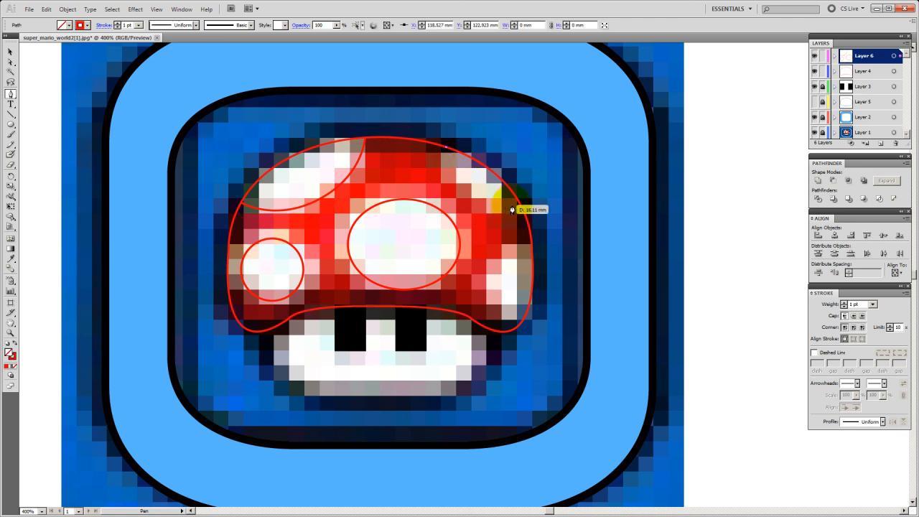
drag(473, 200, 521, 213)
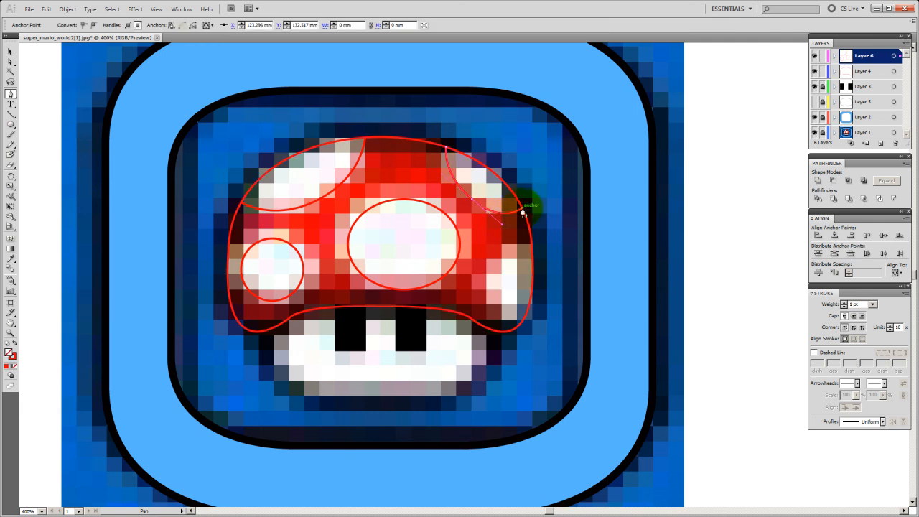
click(12, 51)
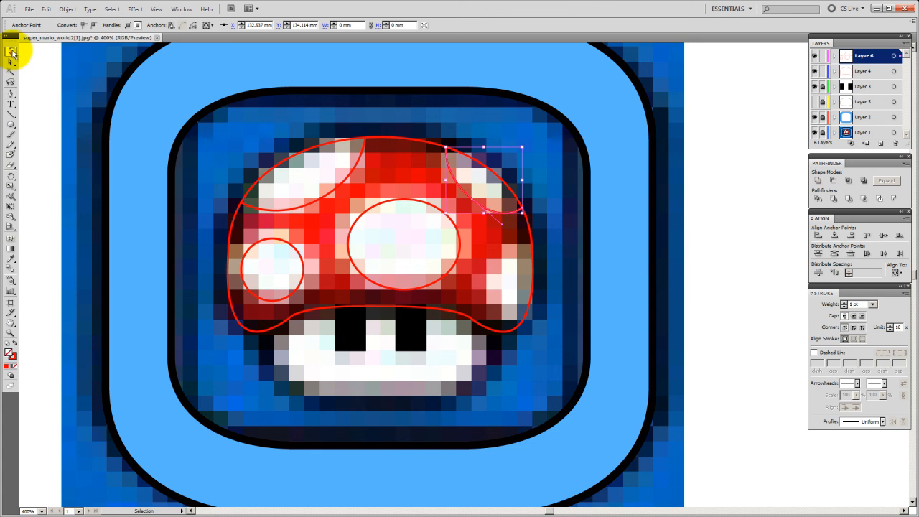
click(49, 78)
Trace the inner edge of the cap's lower-right white spot as an open Pen curve and adjust its middle anchor.
click(10, 92)
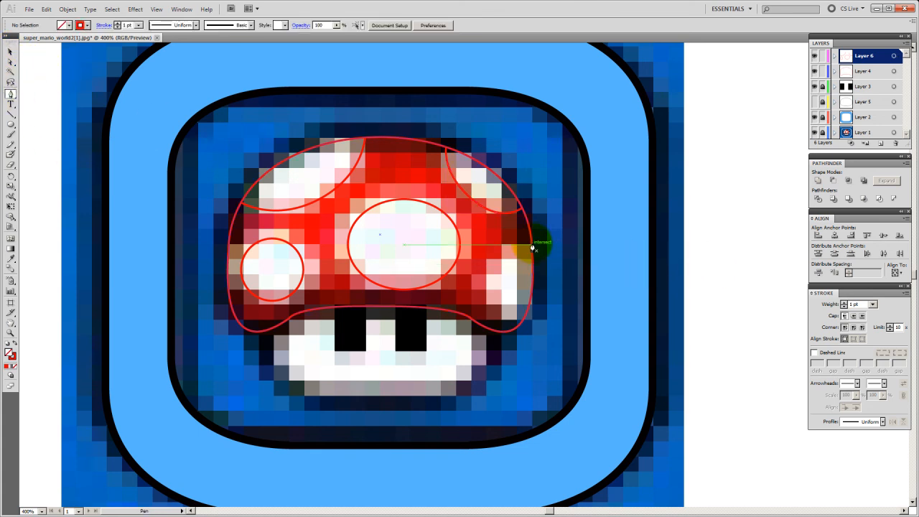
drag(533, 245, 487, 283)
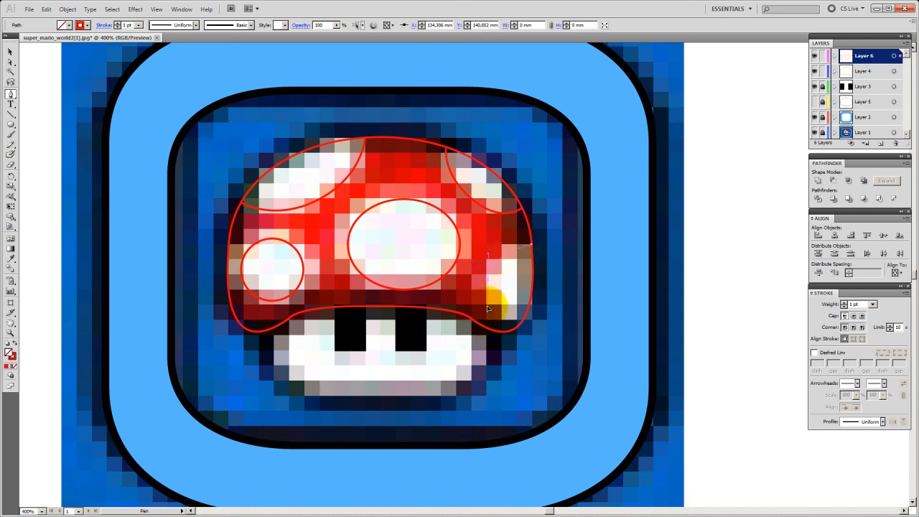
drag(484, 313, 522, 324)
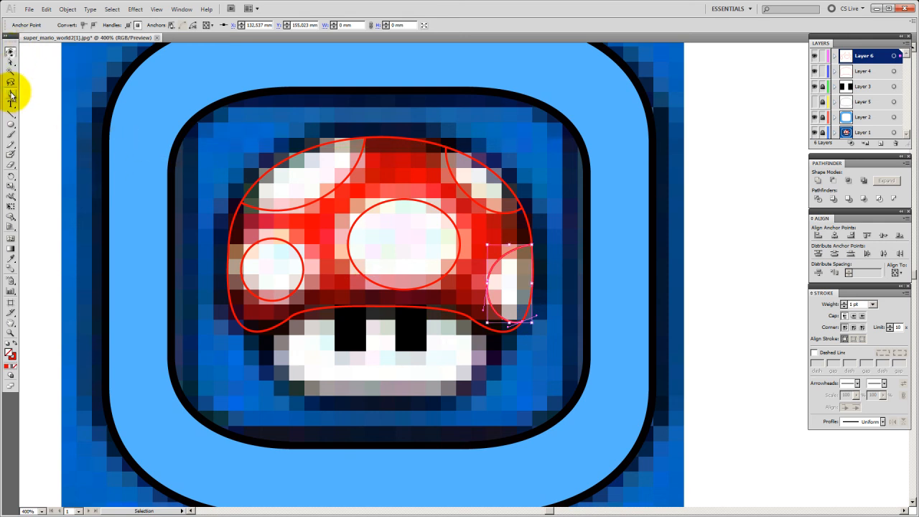
click(10, 62)
drag(481, 272, 494, 254)
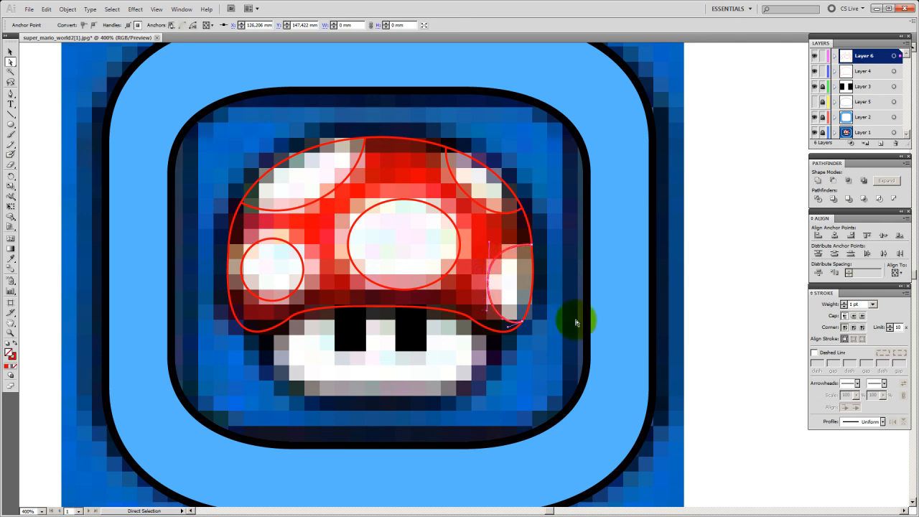
click(11, 53)
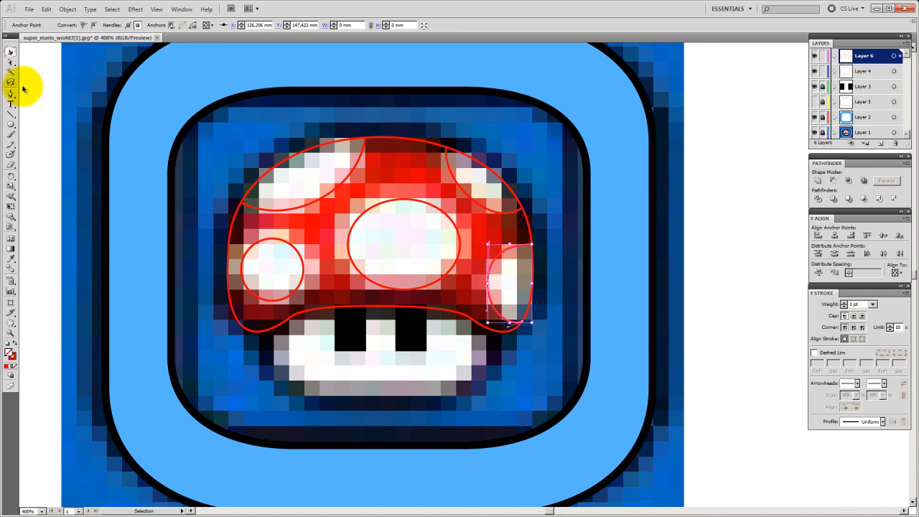
click(595, 254)
scroll(595, 254, down, 1)
scroll(573, 250, up, 1)
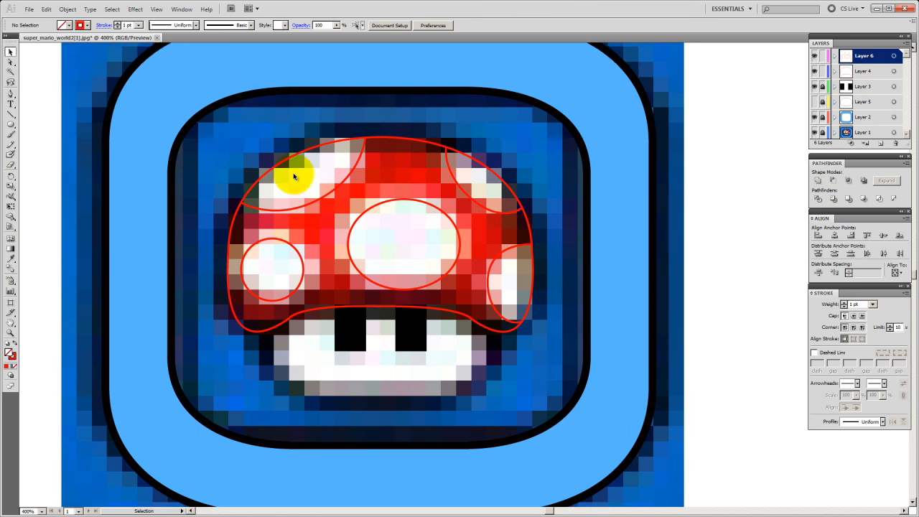
Lock Layer 4 and give all five cap spots the default white fill and black stroke.
click(324, 199)
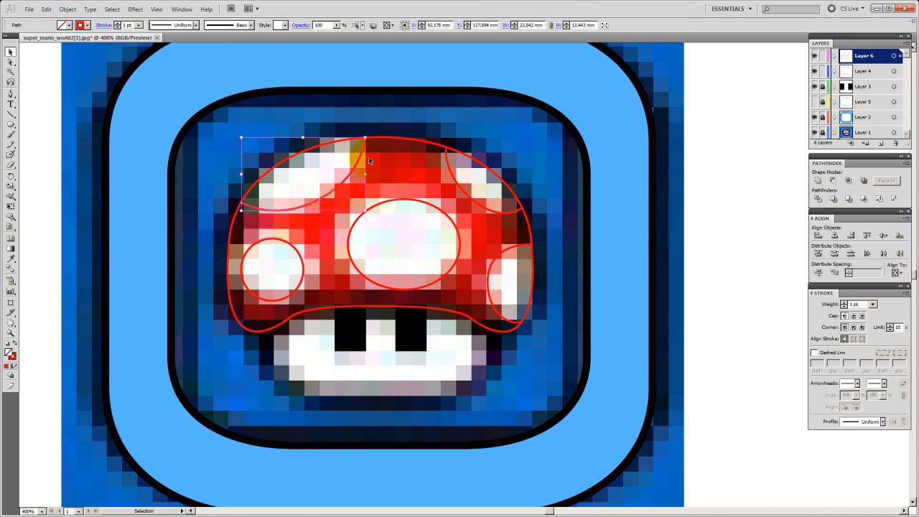
click(10, 345)
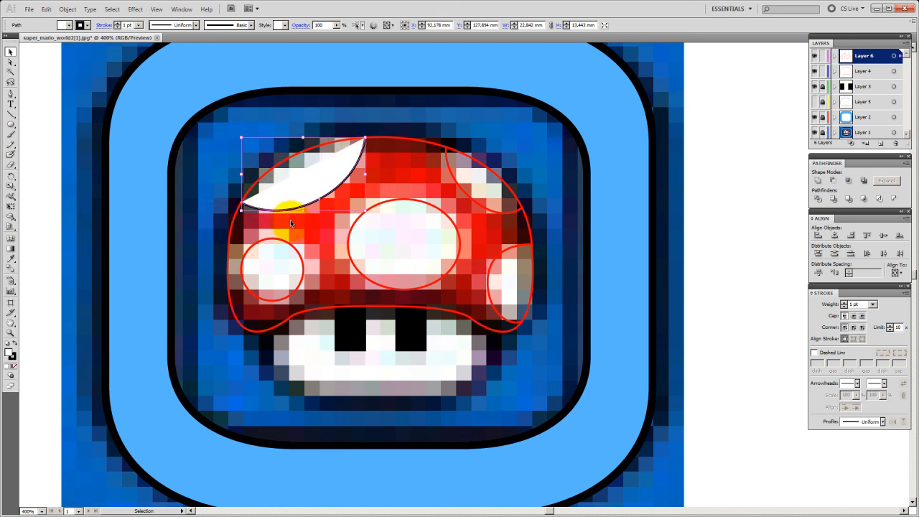
click(154, 249)
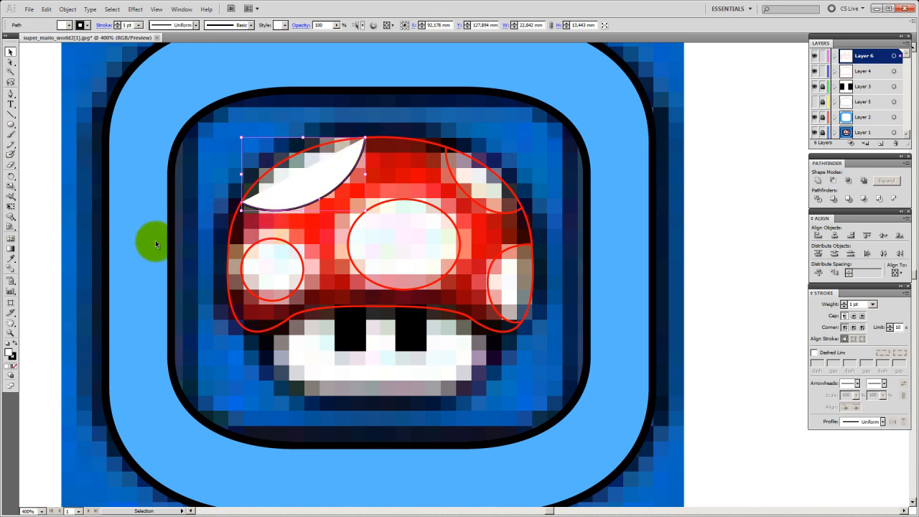
click(297, 253)
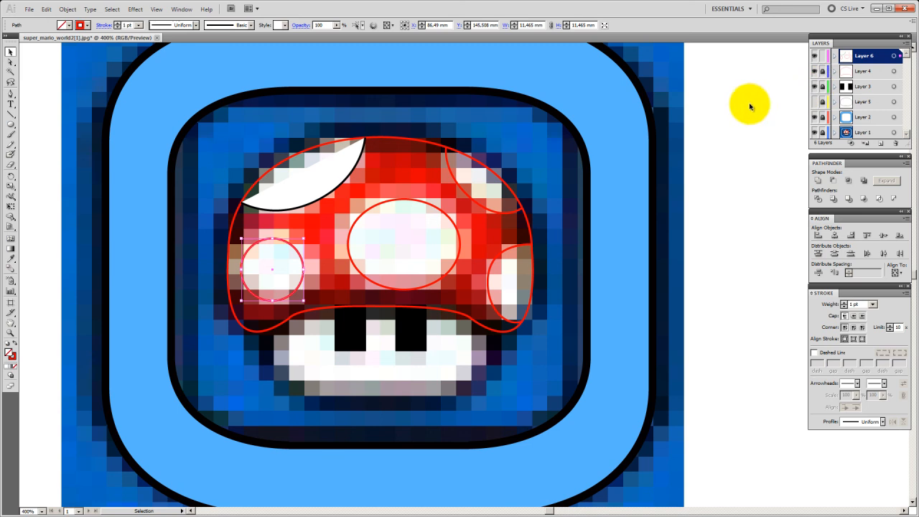
drag(213, 129, 552, 323)
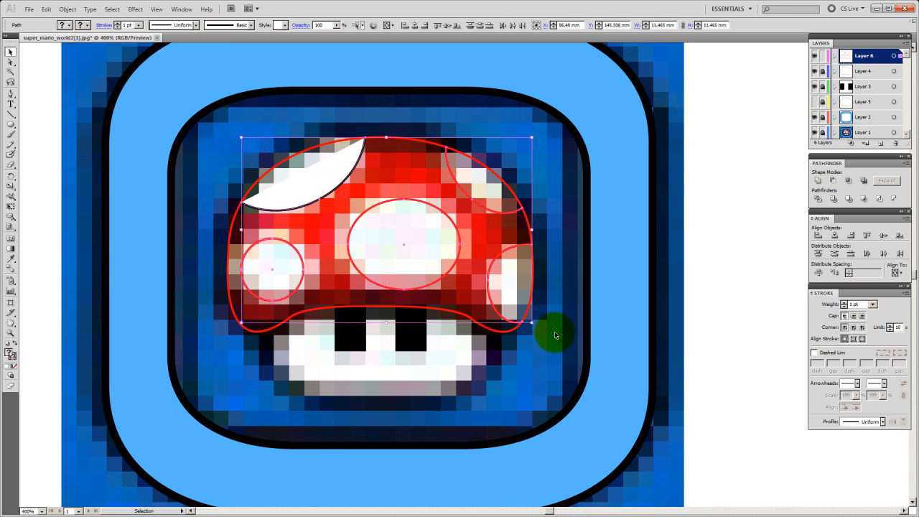
click(9, 346)
click(547, 192)
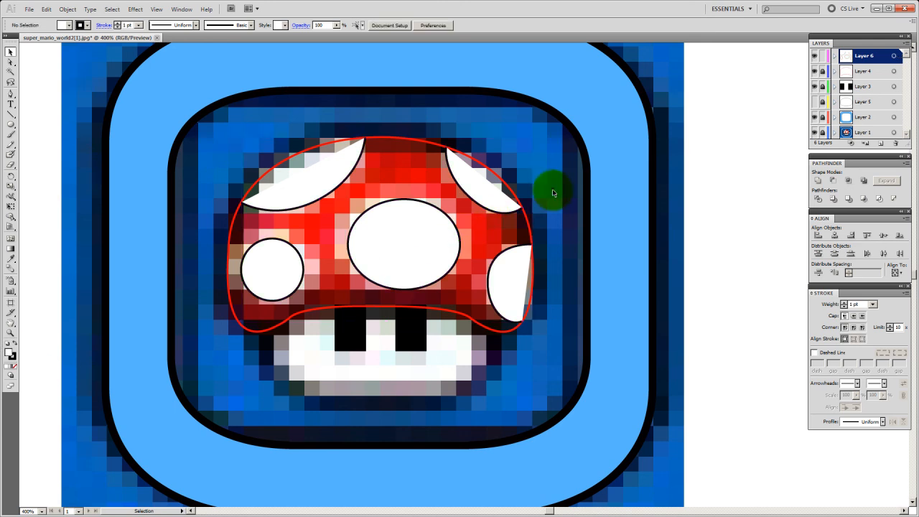
Remove the stroke from the cap's central ellipse and lower-left circle, keeping their white fill.
drag(410, 222, 335, 209)
click(324, 209)
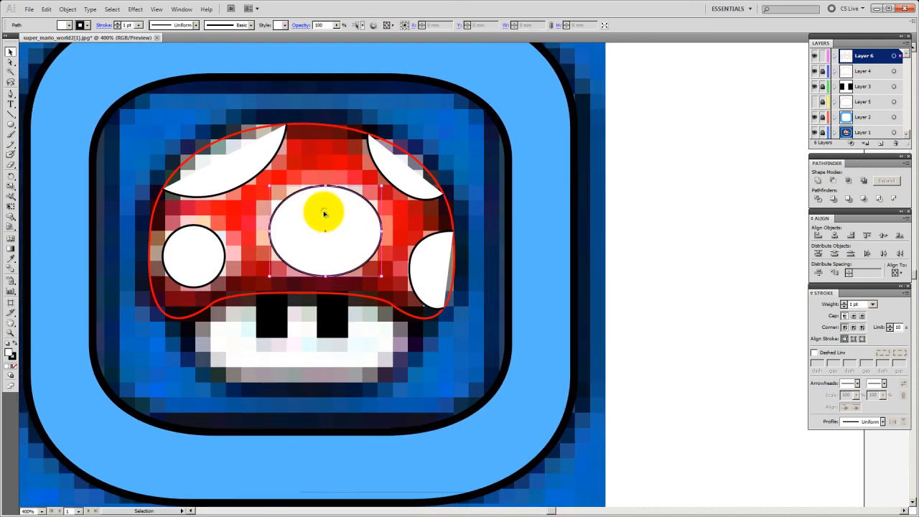
shift+click(194, 235)
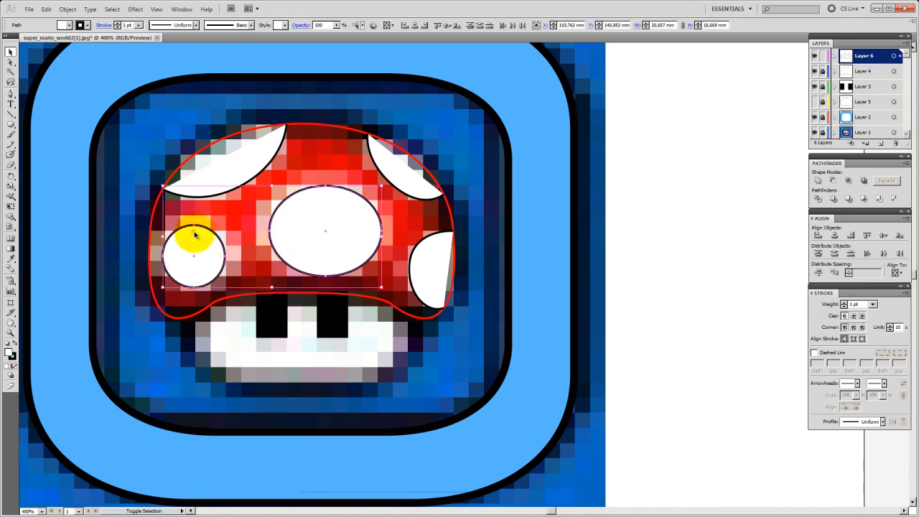
click(13, 357)
click(15, 367)
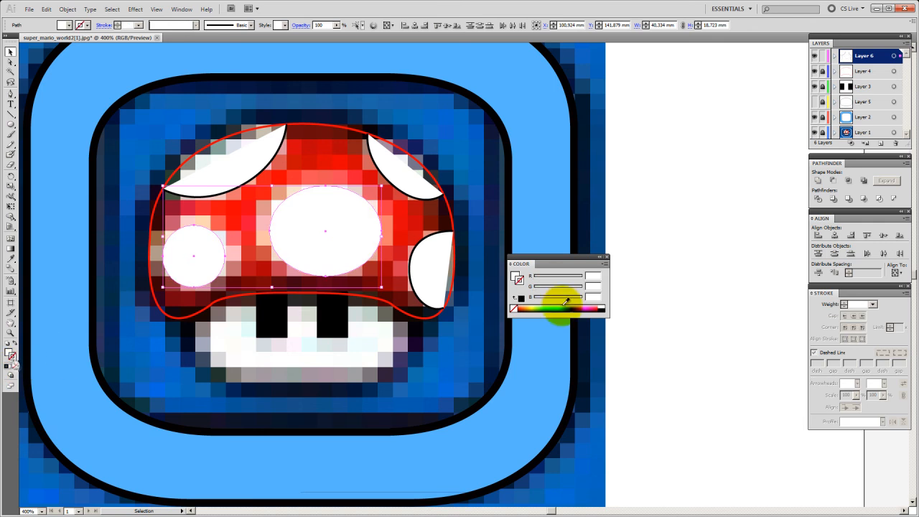
click(606, 256)
click(530, 184)
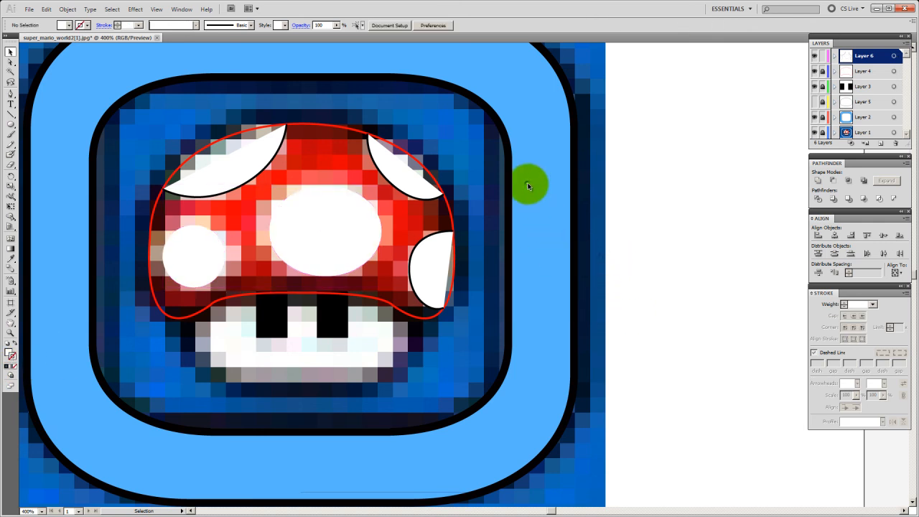
Close the lower-right spot's open path with a Pen curve that follows the cap's outer edge.
drag(470, 160, 408, 149)
ctrl+click(405, 251)
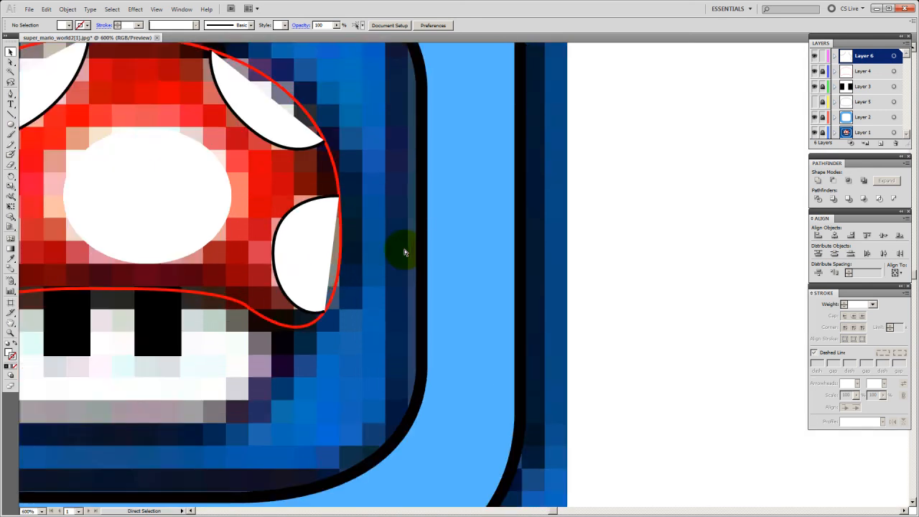
ctrl+click(407, 248)
drag(385, 231, 611, 262)
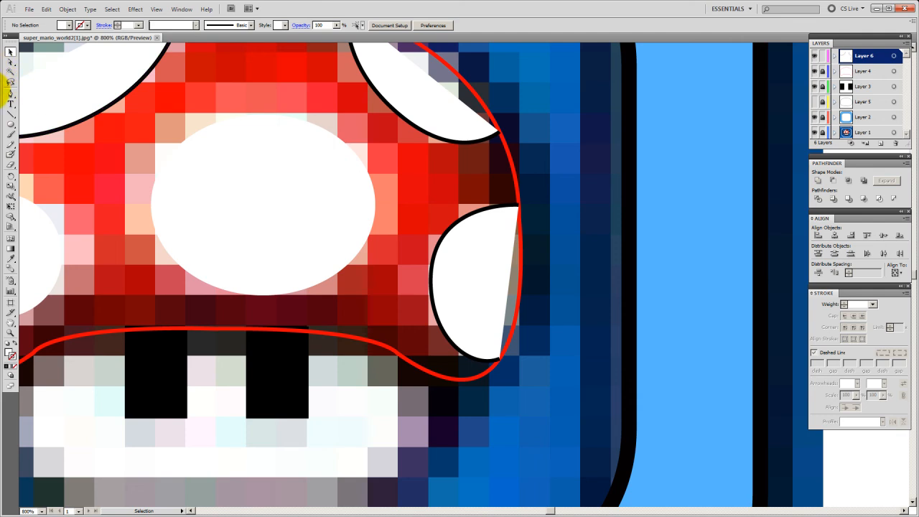
click(11, 94)
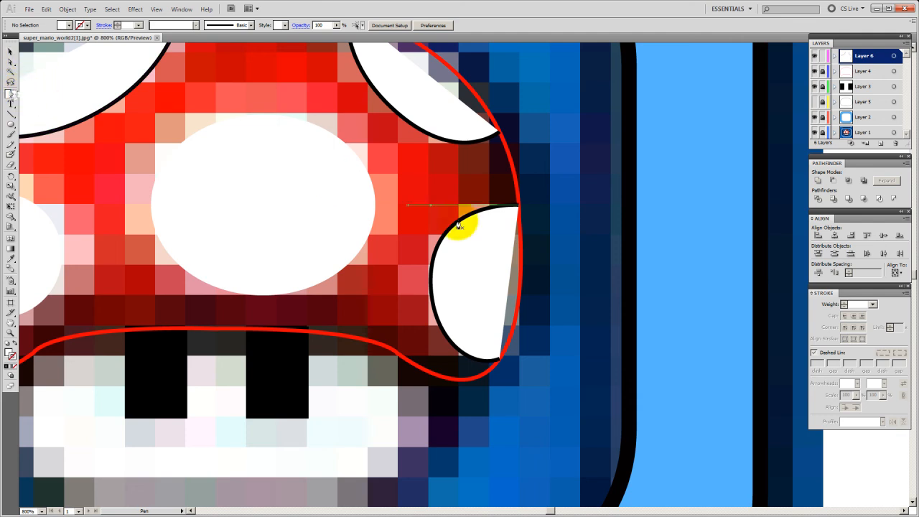
click(518, 209)
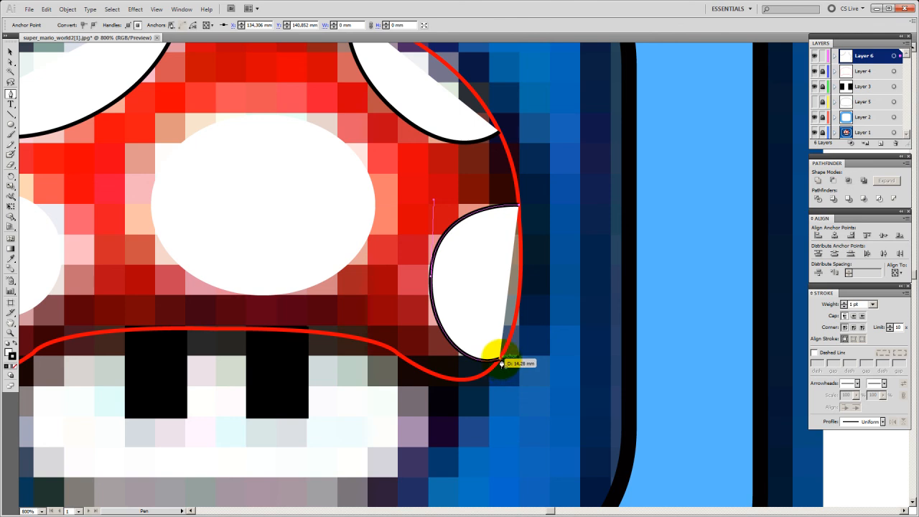
drag(501, 364, 470, 397)
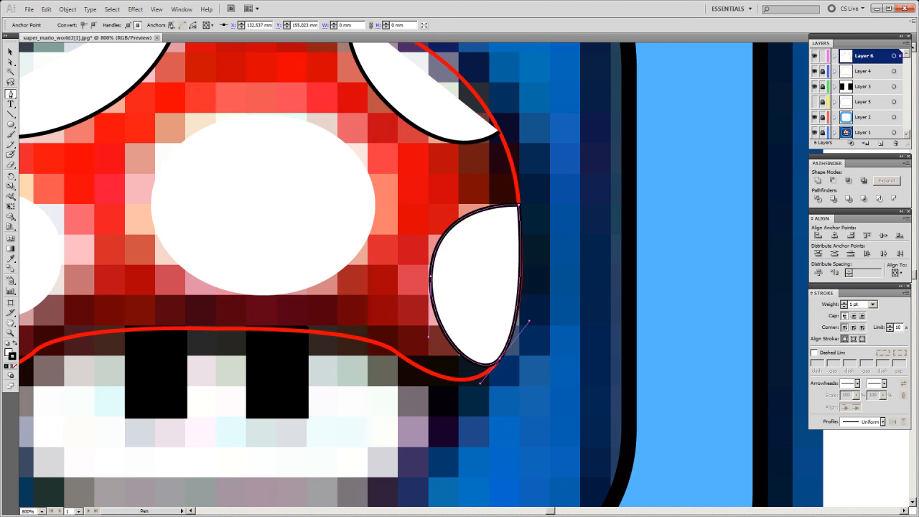
click(10, 52)
click(550, 174)
Close the cap's upper-right white spot with a Pen curve that follows the cap's outer edge, and deselect it.
drag(550, 148, 539, 258)
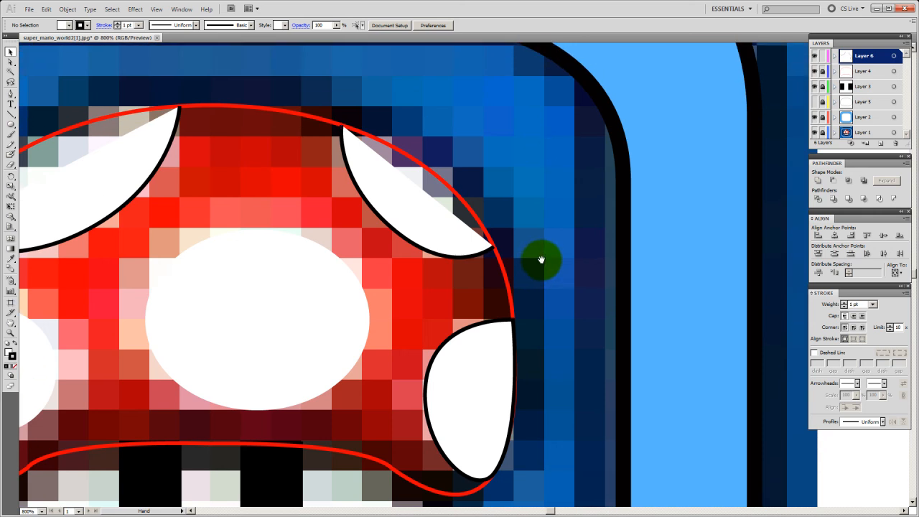
click(9, 94)
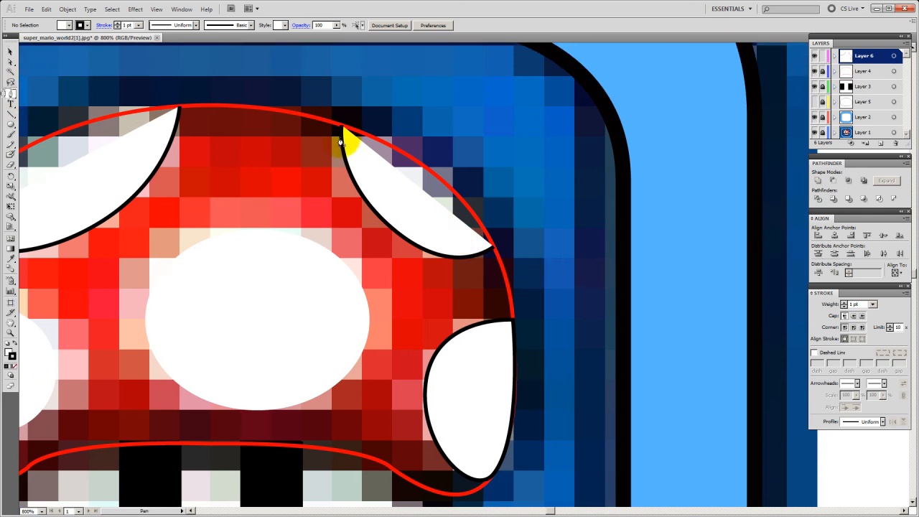
click(343, 123)
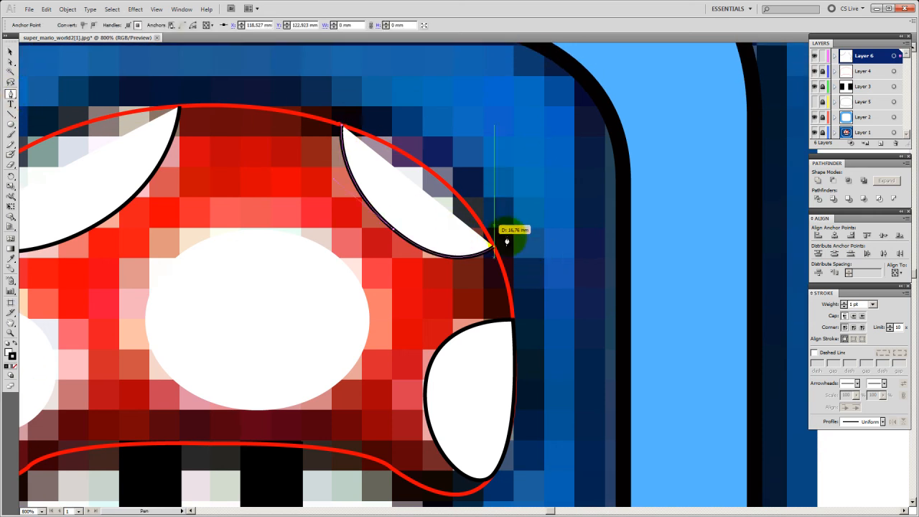
click(494, 249)
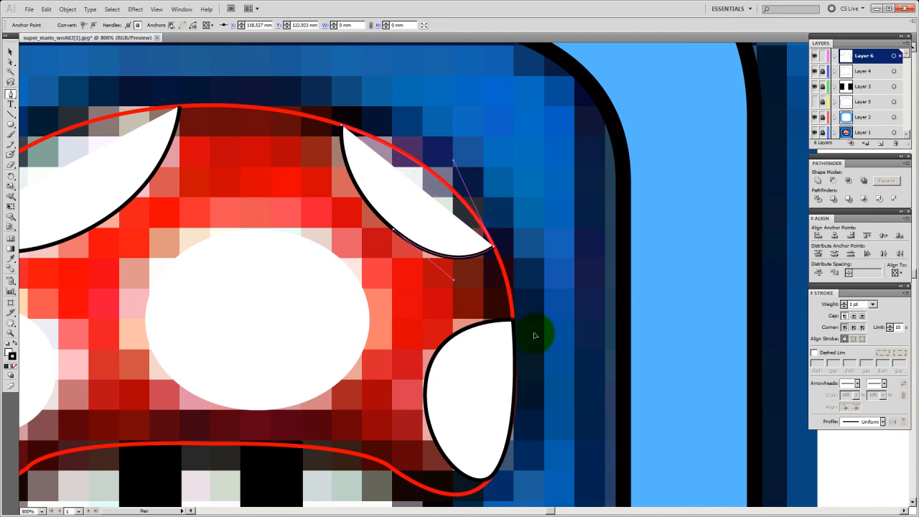
drag(384, 97, 616, 149)
click(10, 52)
click(145, 145)
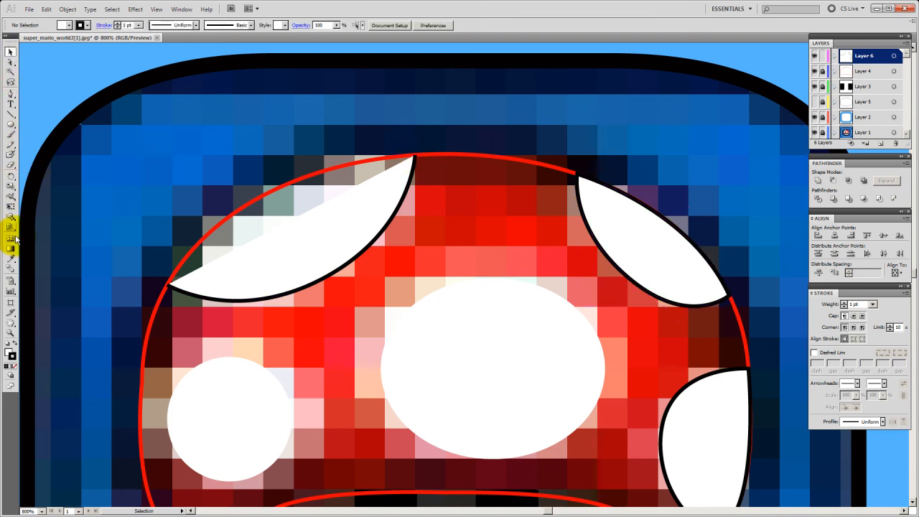
Close the cap's upper-left white spot with a Pen curve that follows the cap's outer edge, and deselect it.
click(10, 93)
click(415, 157)
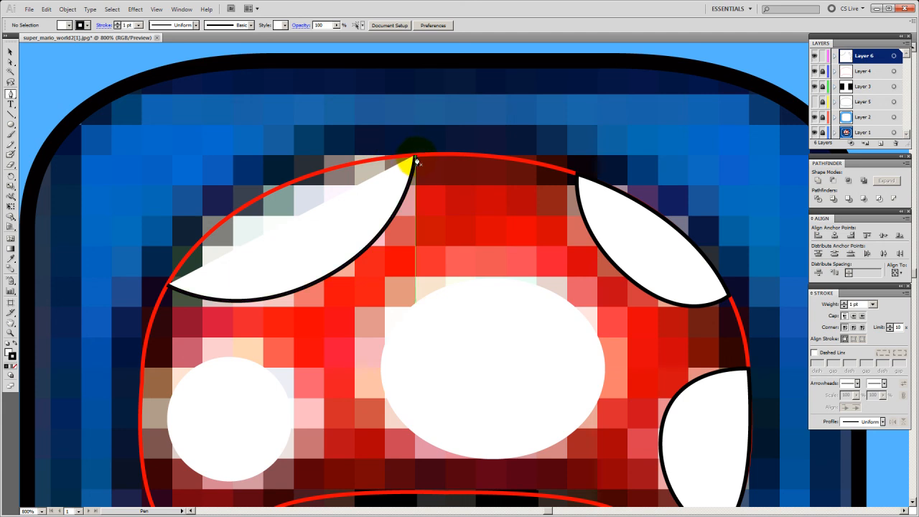
click(414, 157)
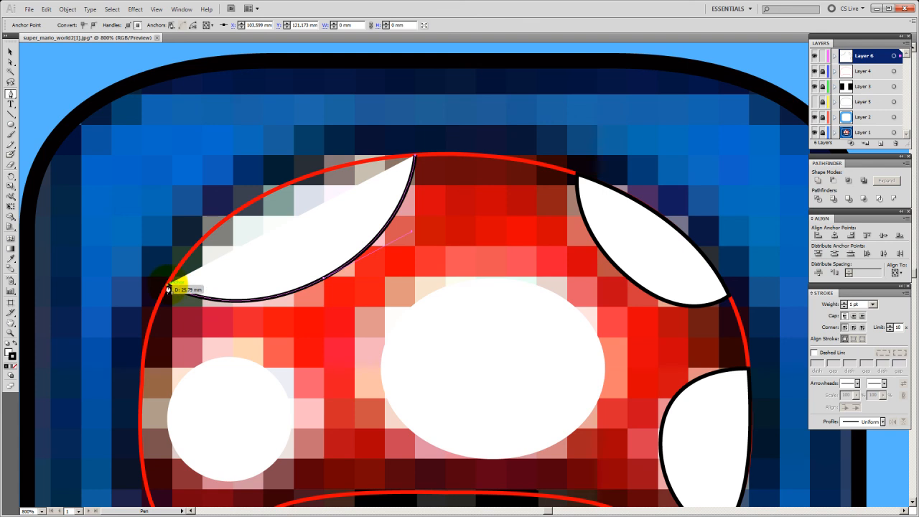
drag(168, 290, 81, 417)
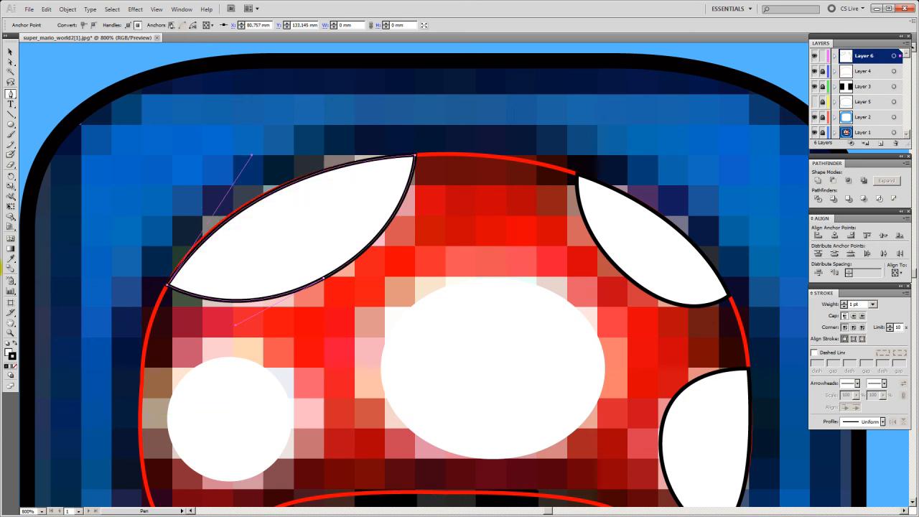
click(11, 54)
click(150, 137)
Move the cap's central white ellipse down and to the right until its bottom meets the cap's lower edge.
drag(488, 308, 533, 346)
key(ctrl+minus)
key(ctrl+minus)
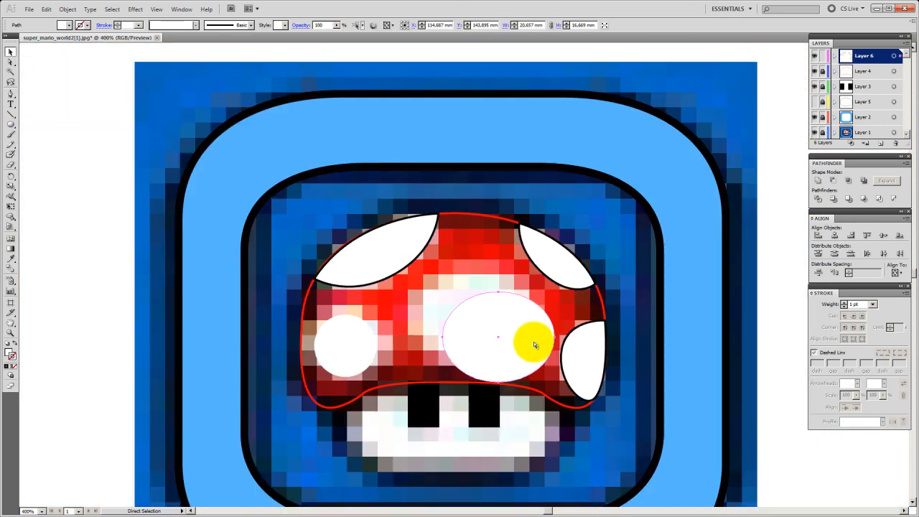
drag(459, 228, 325, 119)
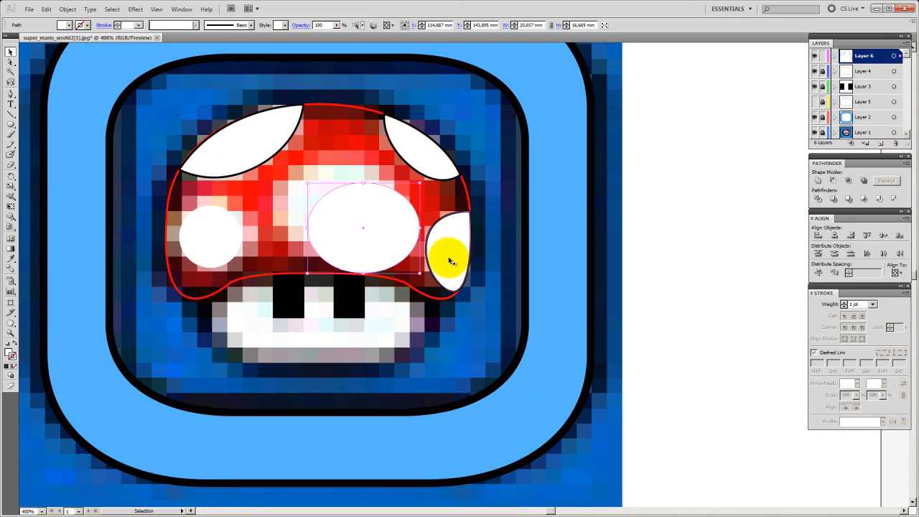
Apply the central ellipse's white fill without stroke to the three outer cap spots using the Eyedropper, and deselect them.
drag(165, 100, 453, 247)
ctrl+click(425, 174)
drag(509, 324, 440, 237)
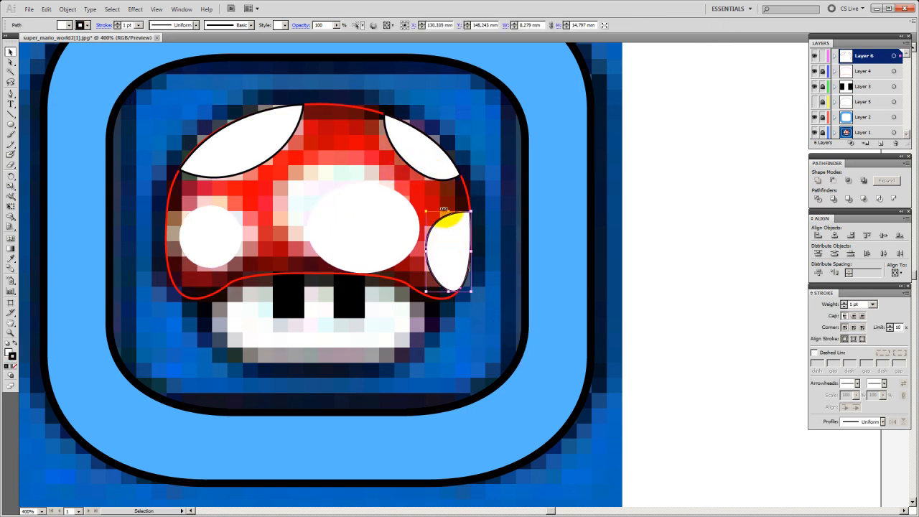
click(420, 166)
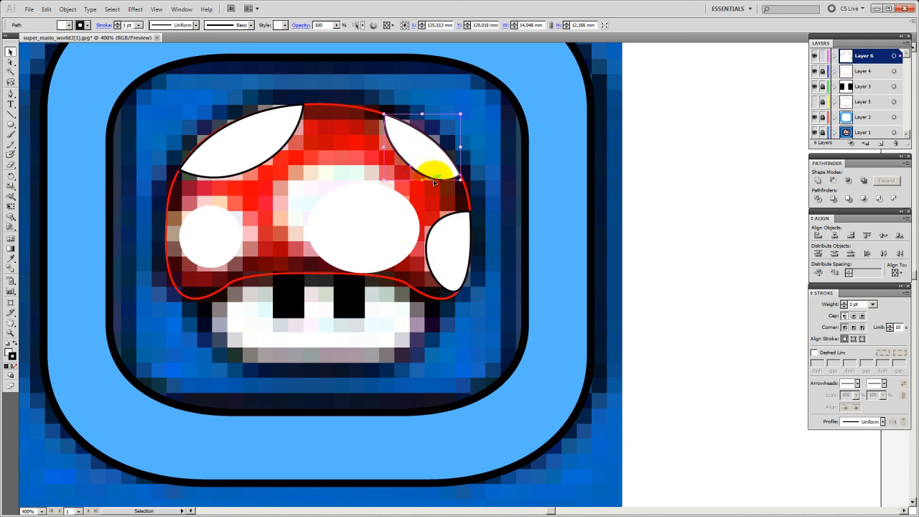
click(443, 232)
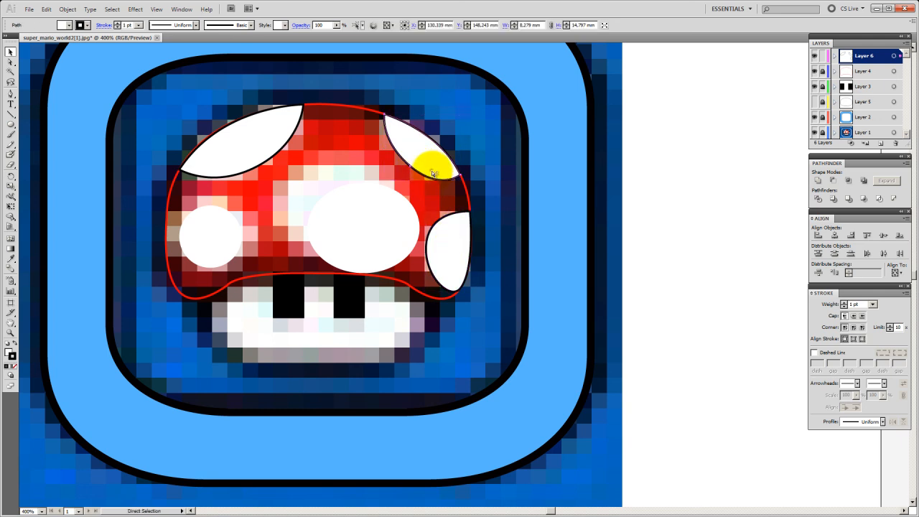
click(444, 246)
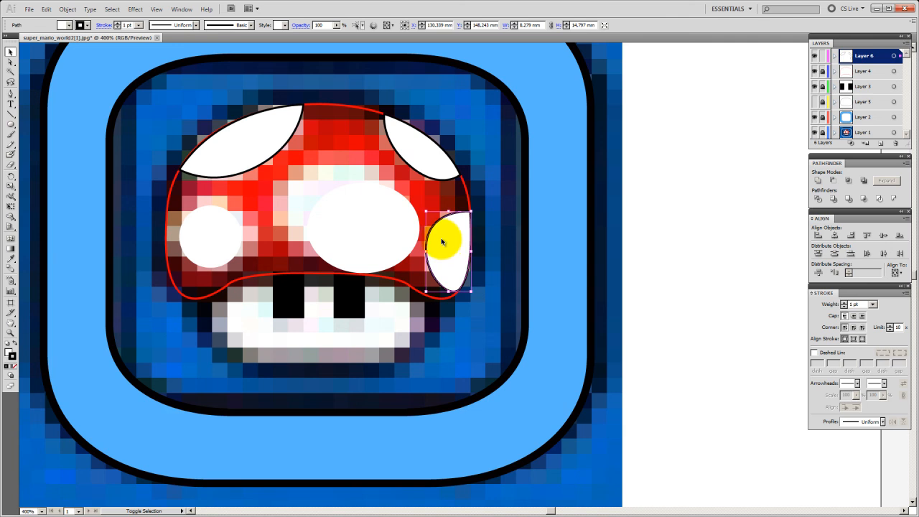
shift+click(434, 172)
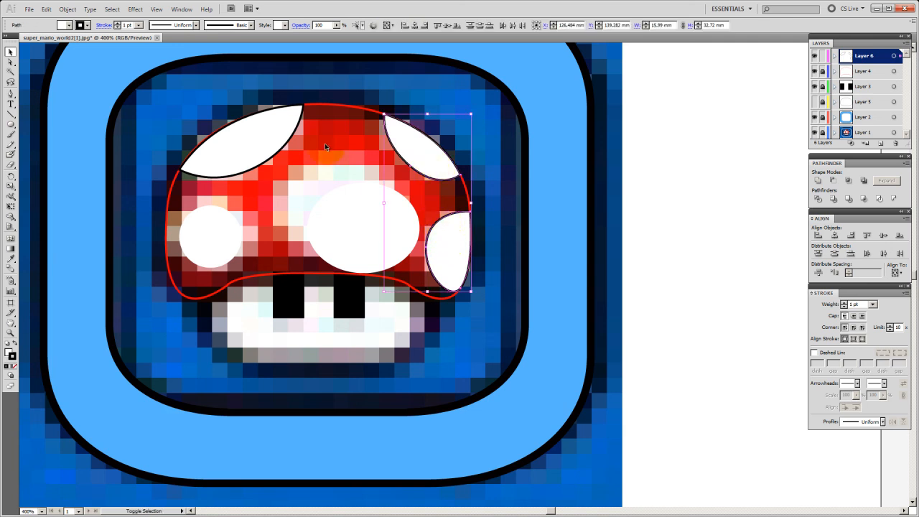
shift+click(294, 134)
shift+click(292, 132)
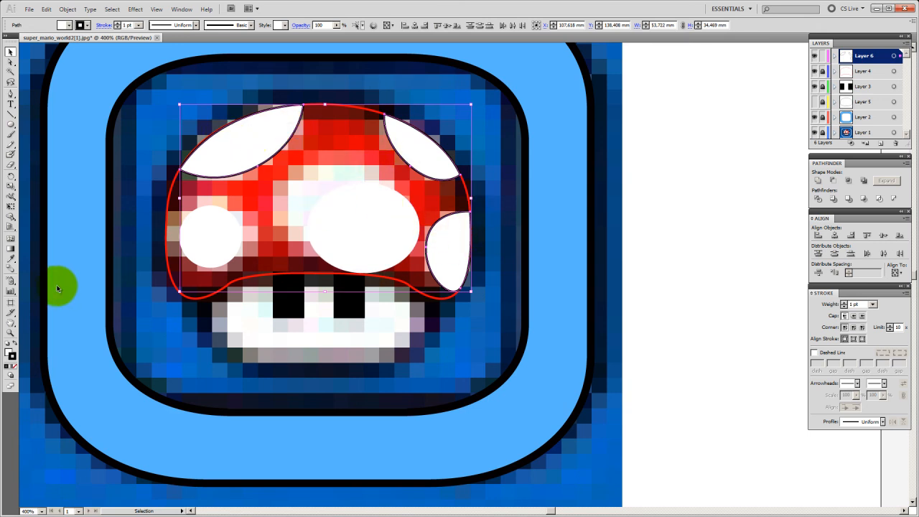
click(10, 260)
click(355, 218)
click(10, 52)
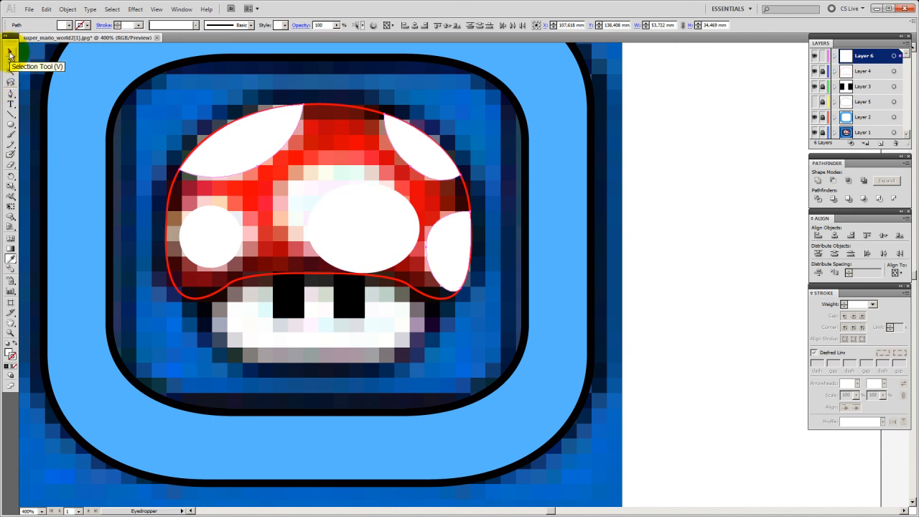
click(662, 181)
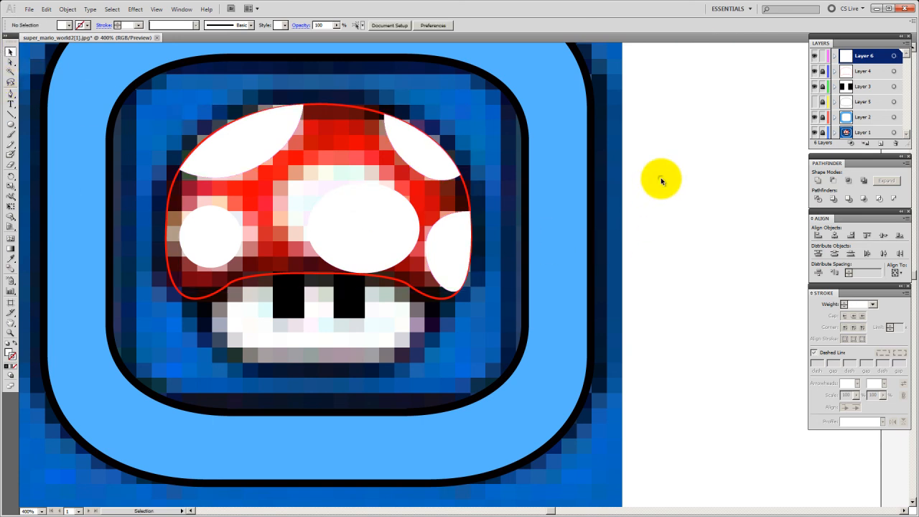
Unlock Layer 4 and swap the cap outline's fill and stroke so the cap is solid red without a stroke.
drag(660, 177, 701, 156)
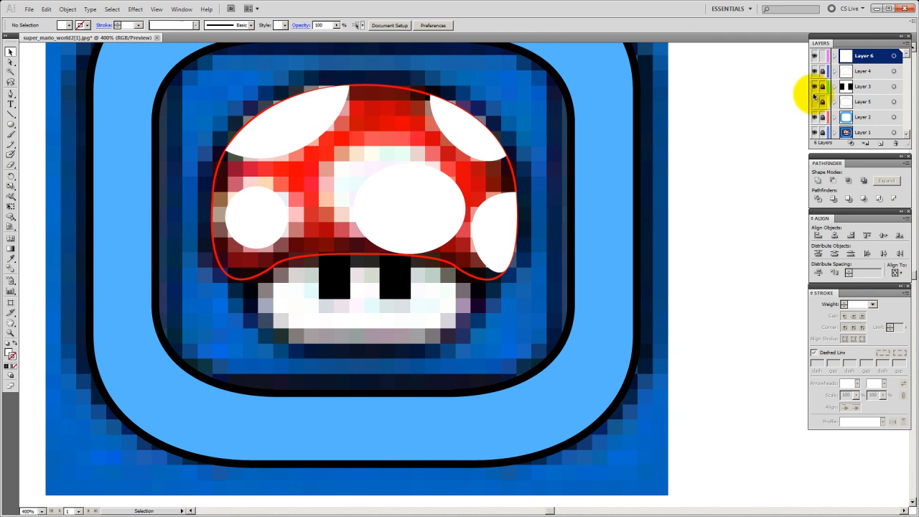
click(387, 92)
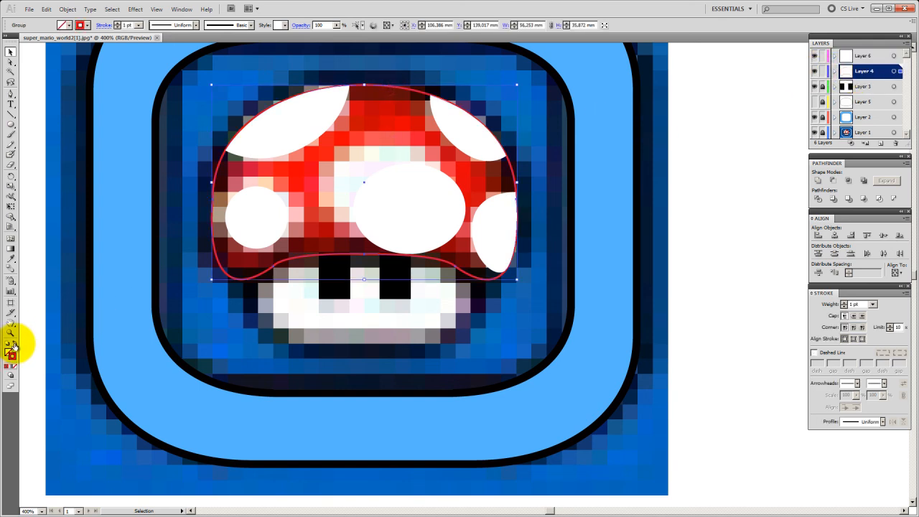
click(14, 346)
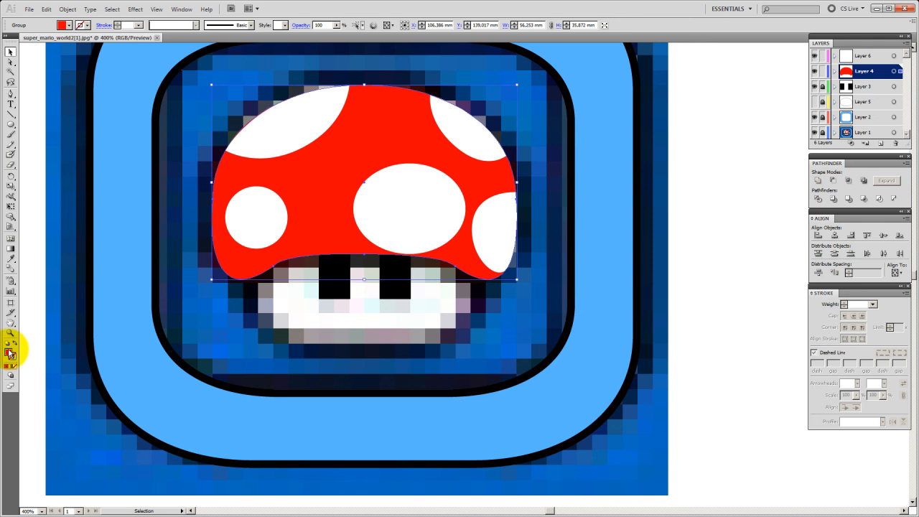
click(10, 354)
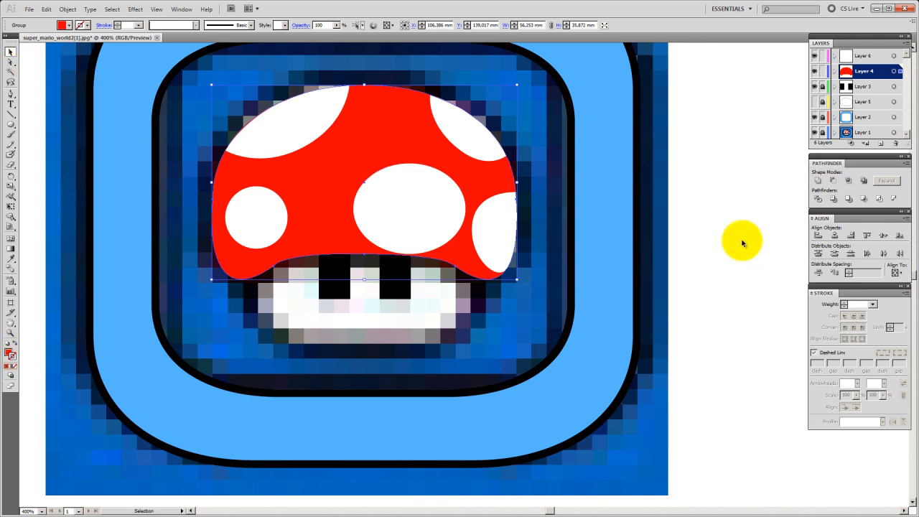
click(590, 279)
Show and unlock Layer 5 and apply a cap spot's white fill without stroke to the stem ellipse using the Eyedropper.
click(814, 102)
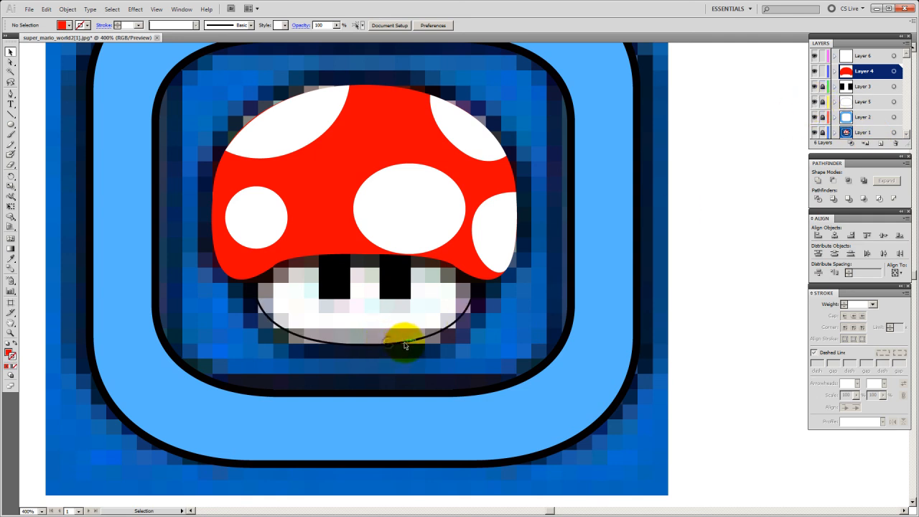
click(823, 103)
click(462, 317)
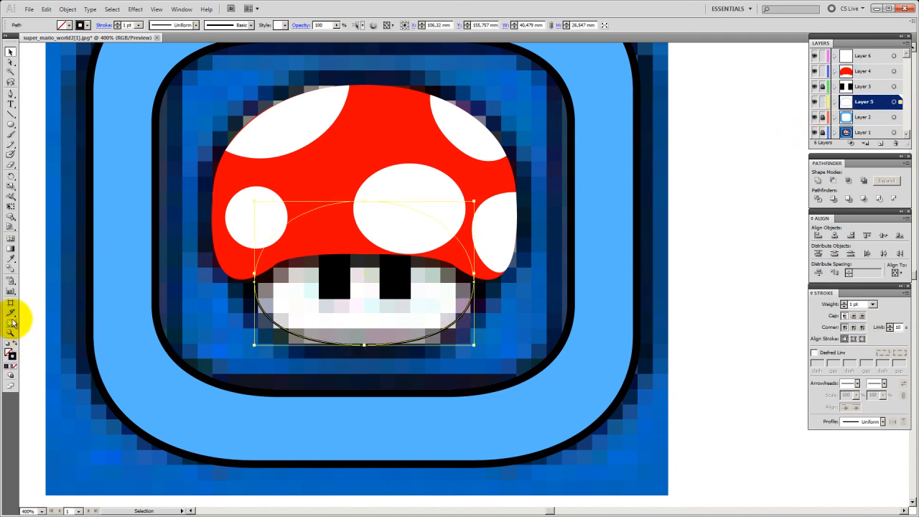
click(10, 258)
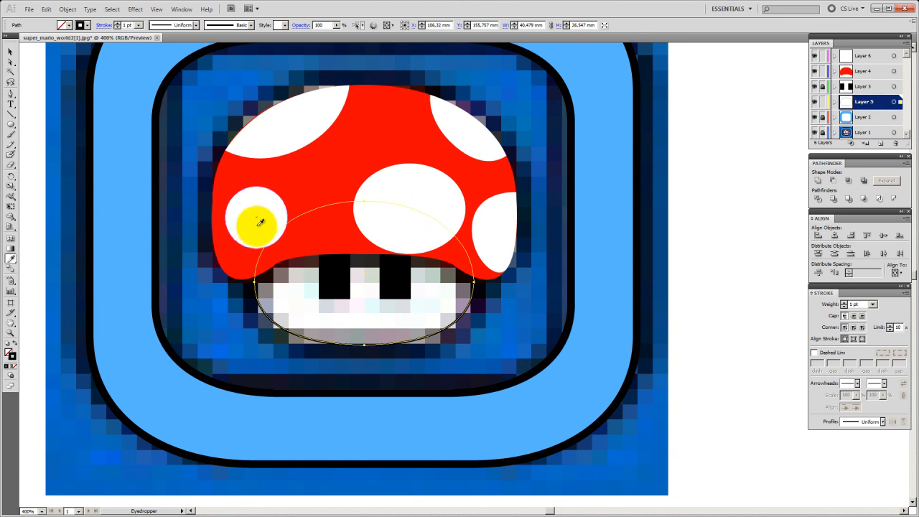
click(264, 208)
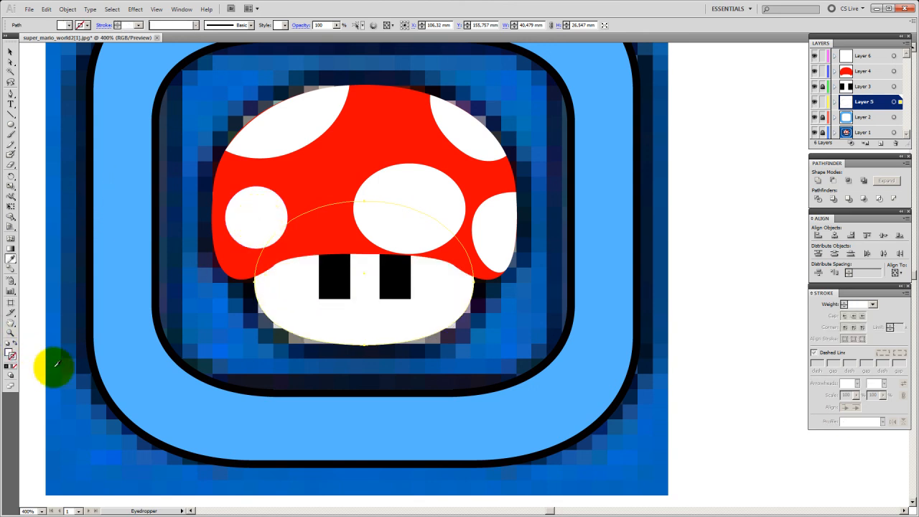
click(10, 58)
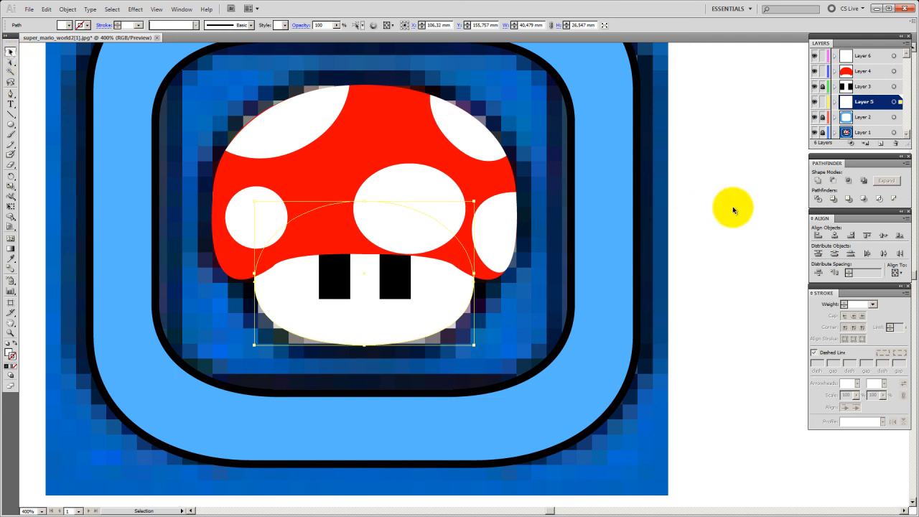
click(735, 206)
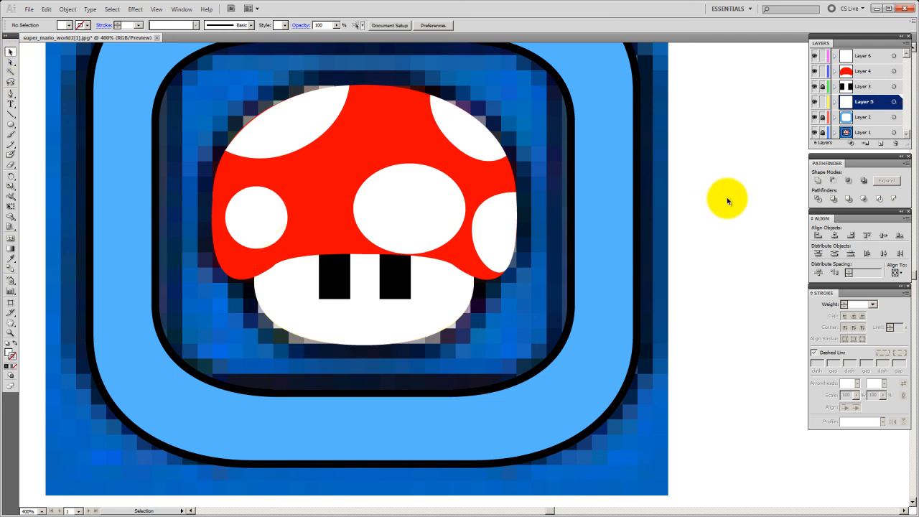
Hide Layers 2 to 6 so that only the original pixel image on Layer 1 shows.
key(ctrl+minus)
key(ctrl+minus)
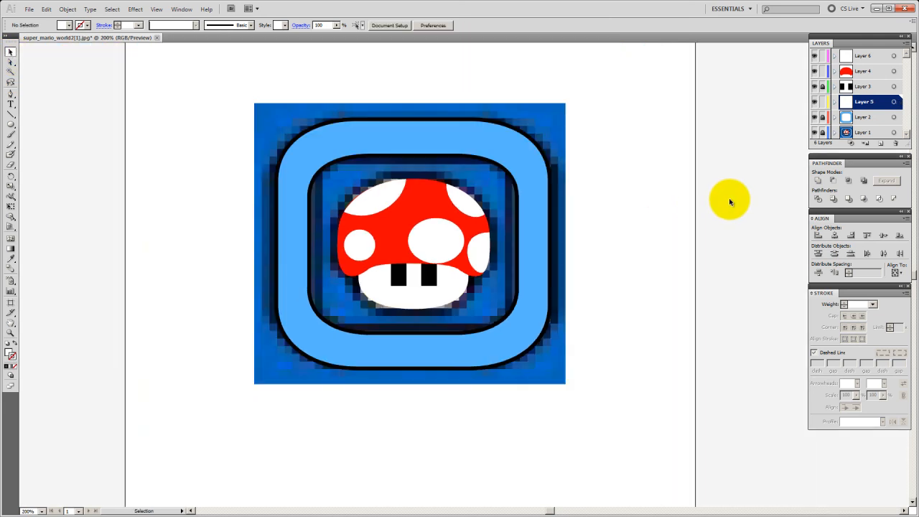
drag(613, 175, 550, 185)
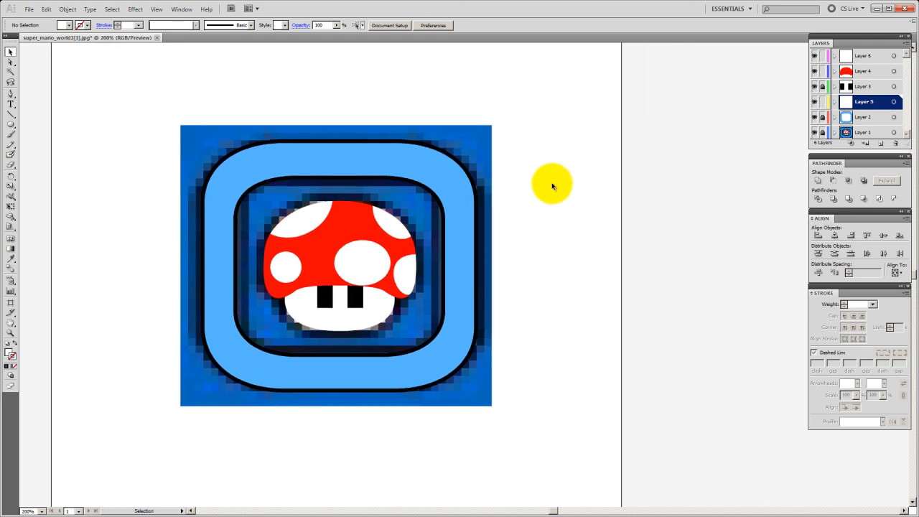
click(814, 117)
click(814, 102)
click(814, 86)
click(815, 71)
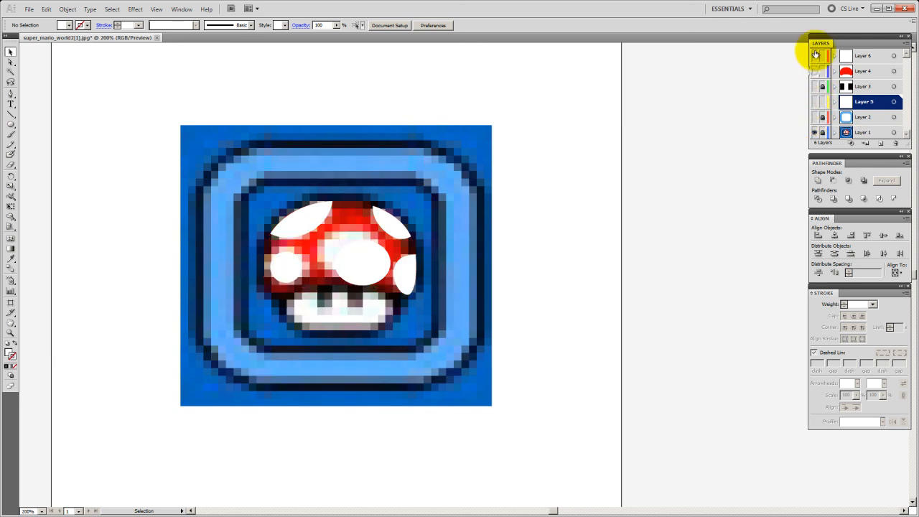
click(814, 55)
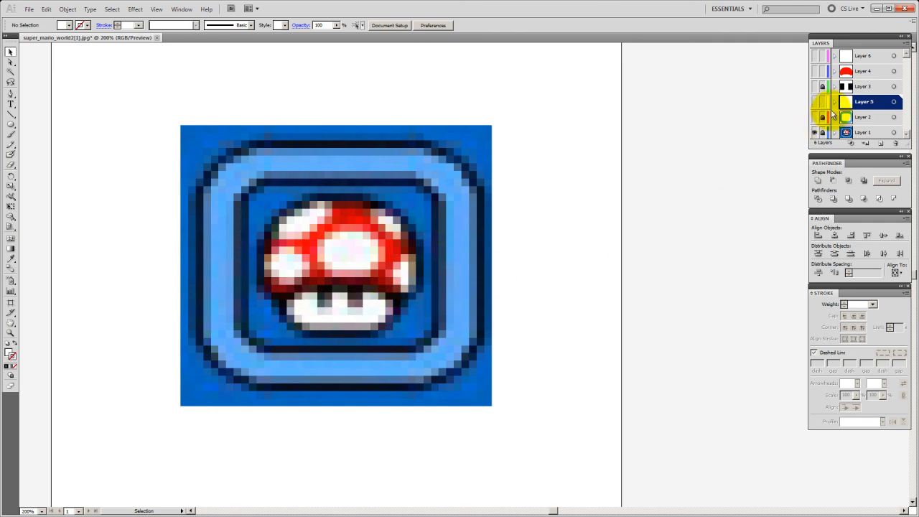
Show the red cap on Layer 4, the stem on Layer 5 and the blue frame on Layer 2 again.
click(814, 72)
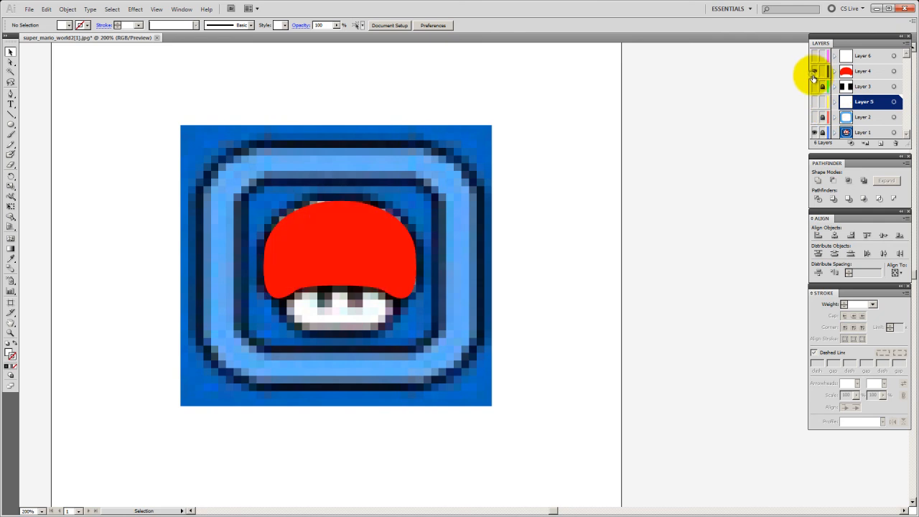
click(814, 117)
click(814, 117)
click(814, 102)
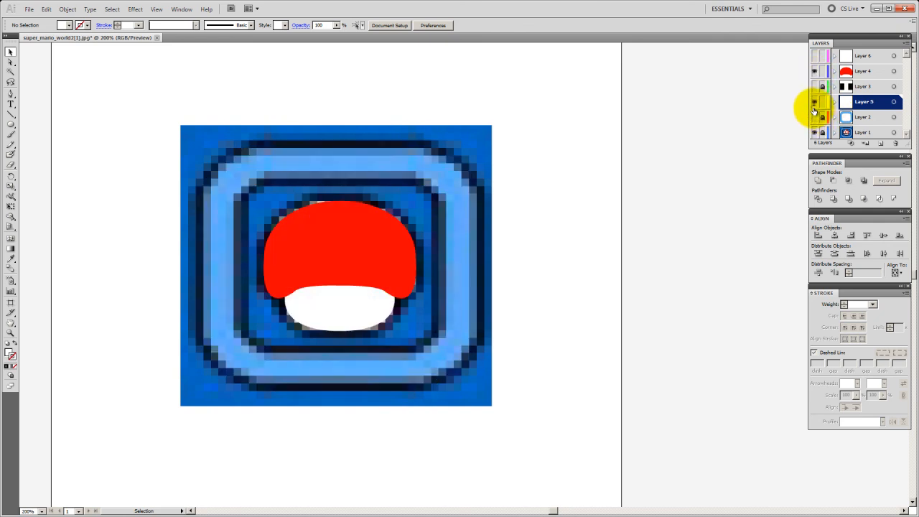
click(814, 117)
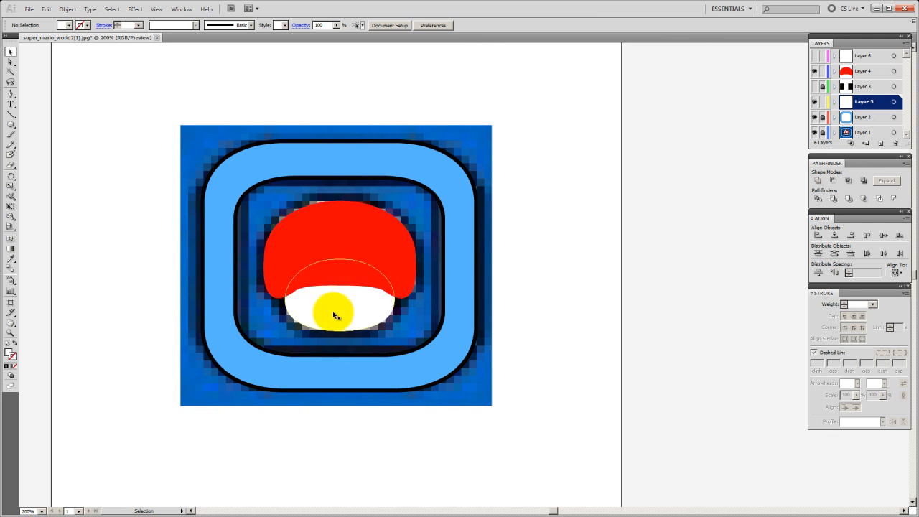
Select the red cap and the white stem and give both a black stroke (000000).
click(359, 287)
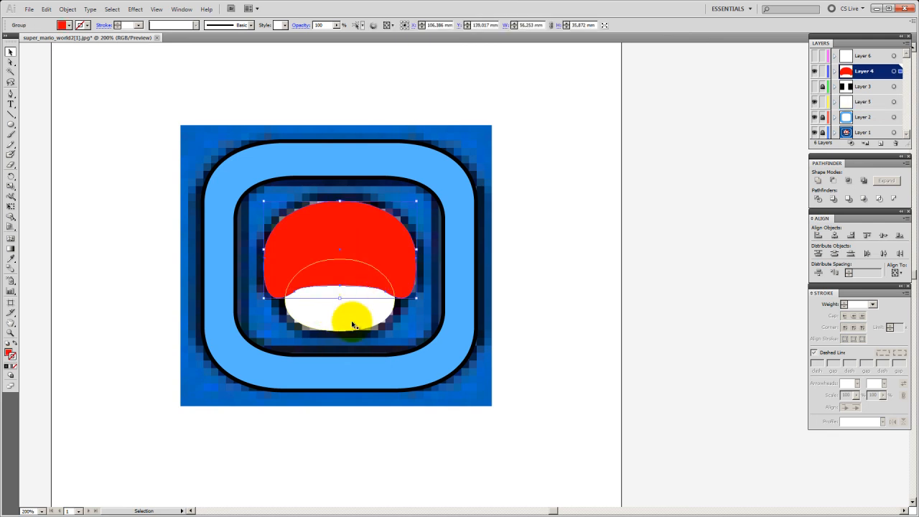
shift+click(351, 323)
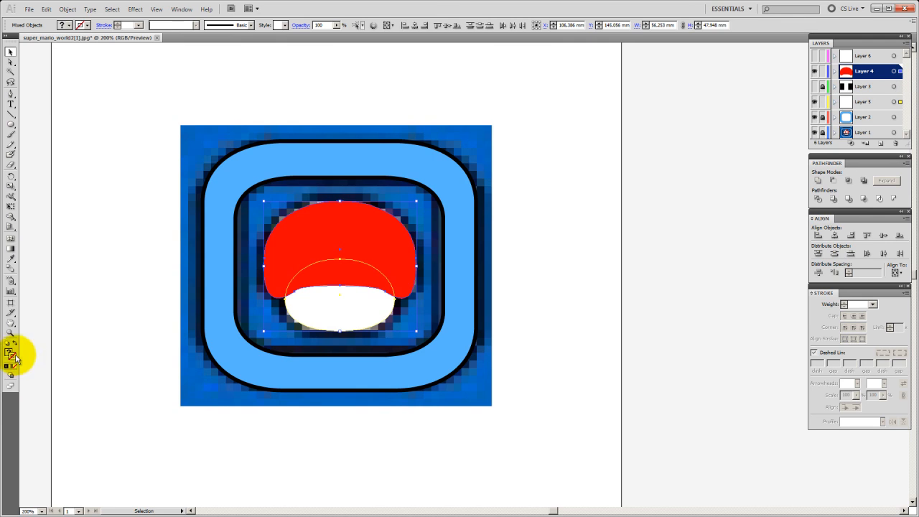
double_click(13, 355)
mouse_move(460, 330)
mouse_down()
mouse_move(462, 321)
mouse_move(492, 320)
mouse_move(479, 314)
mouse_move(453, 323)
mouse_up()
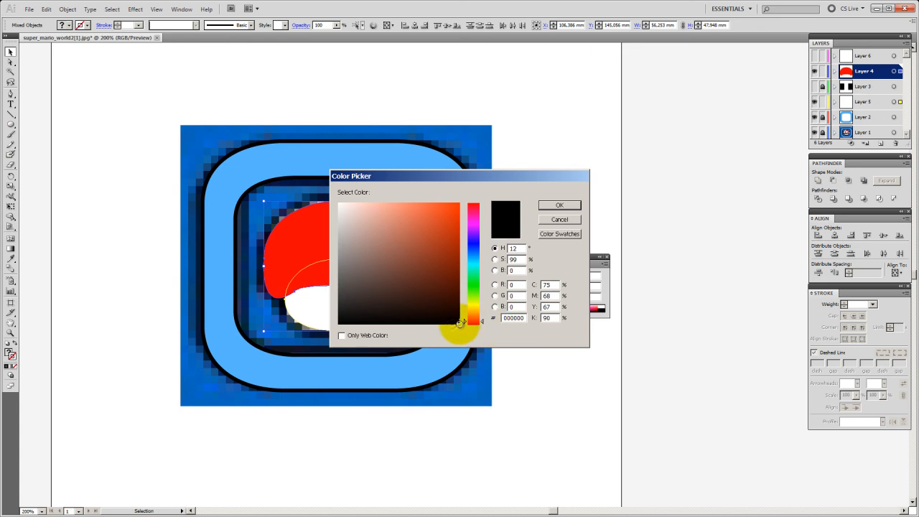
click(558, 206)
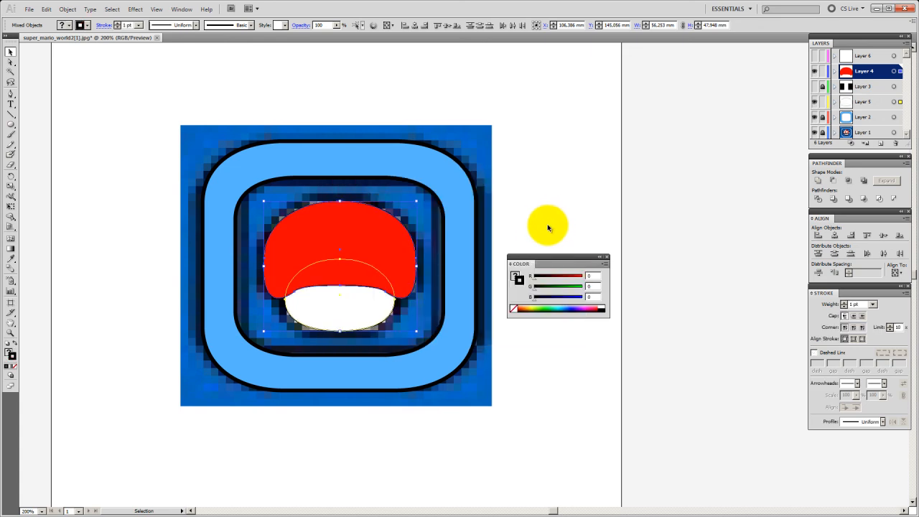
Set the stroke of the cap and stem to 2 pt with round join corners.
click(873, 305)
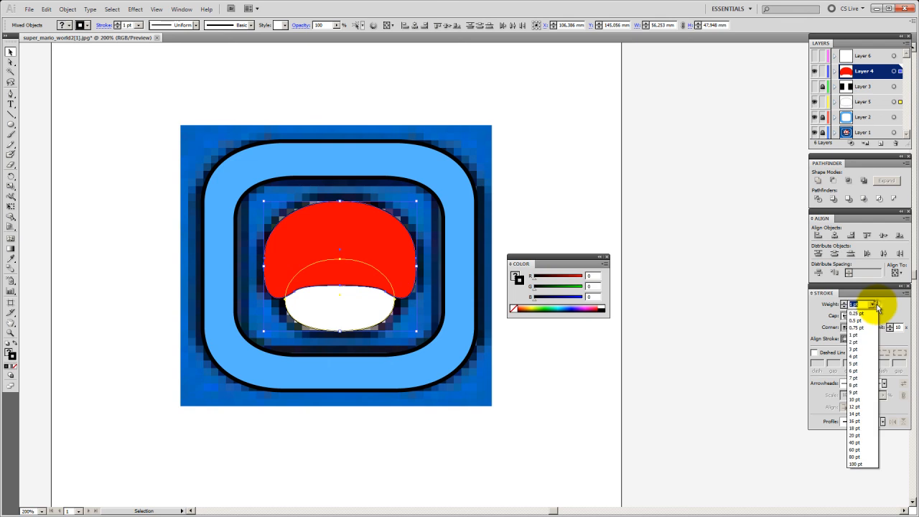
click(864, 349)
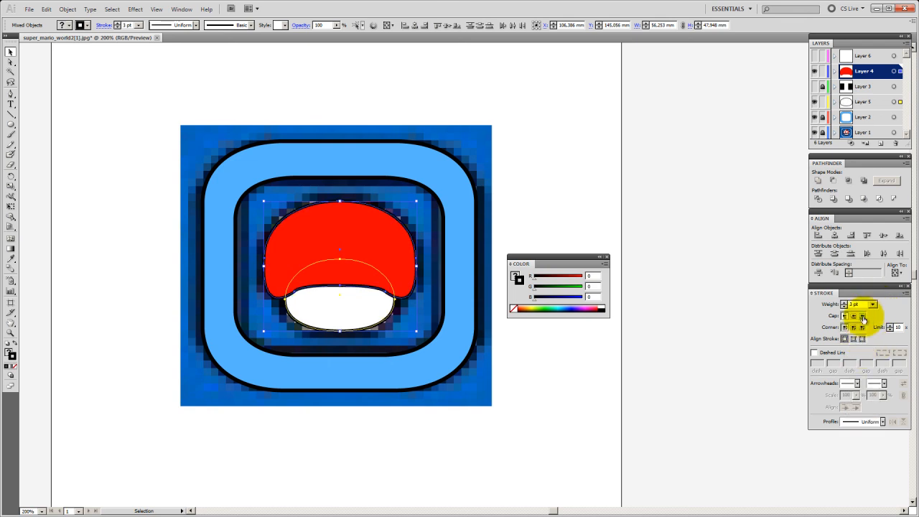
click(873, 305)
click(864, 343)
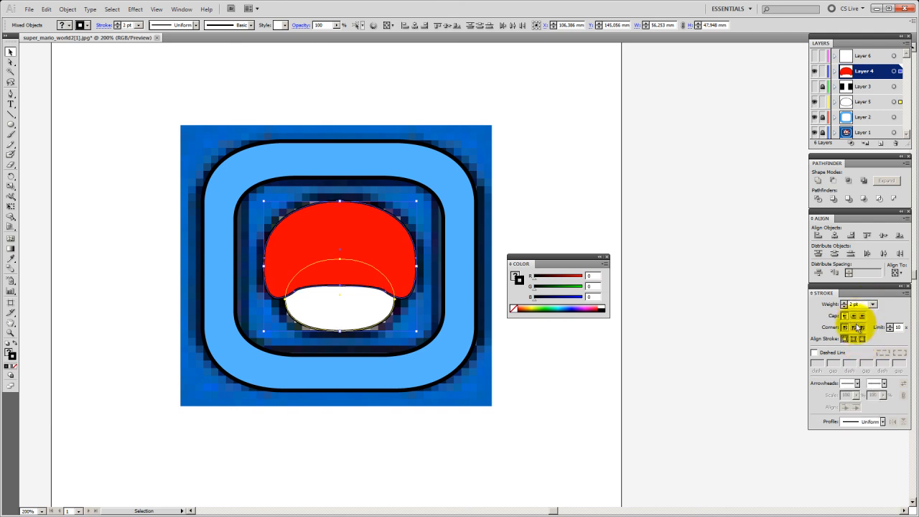
click(853, 328)
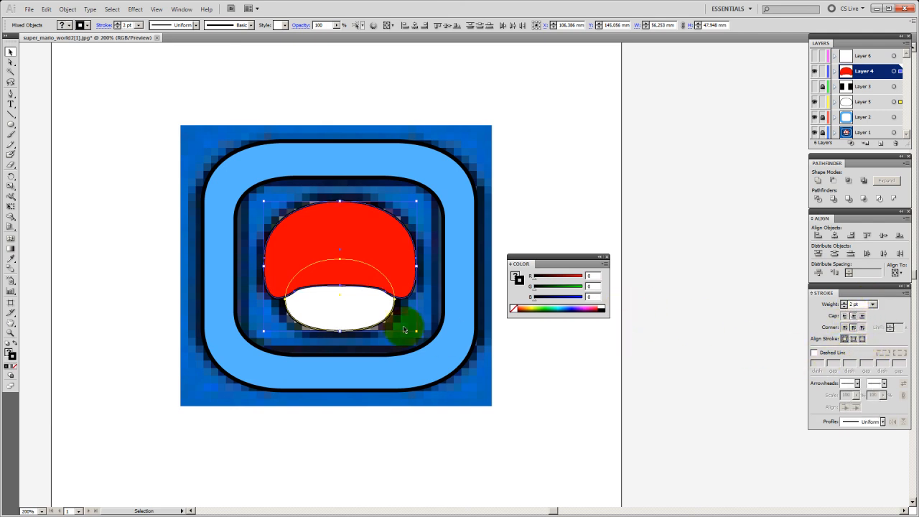
click(222, 65)
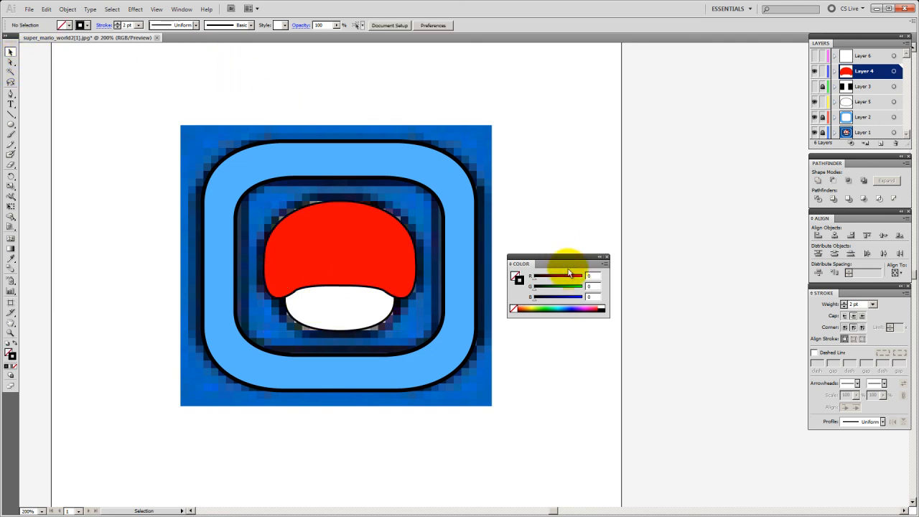
Show the eyes on Layer 3 and the spots on Layer 6, and hide the pixel image on Layer 1.
click(813, 86)
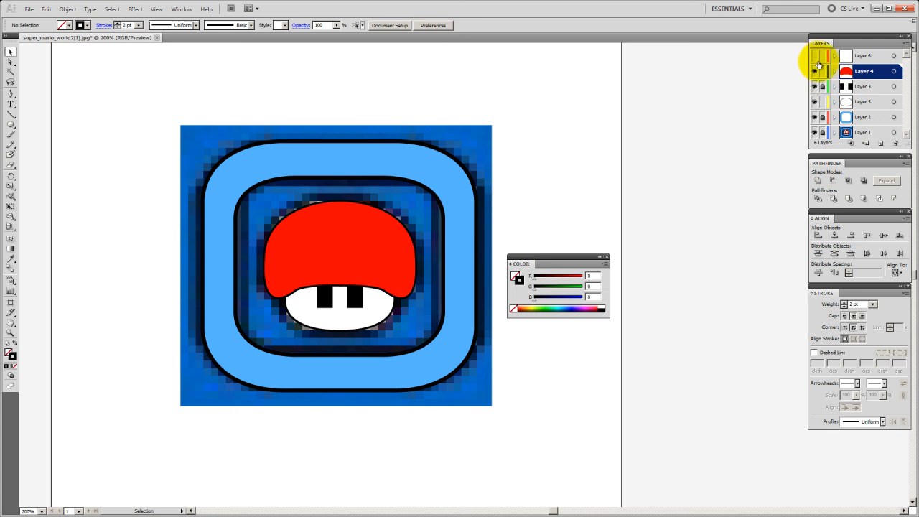
click(815, 57)
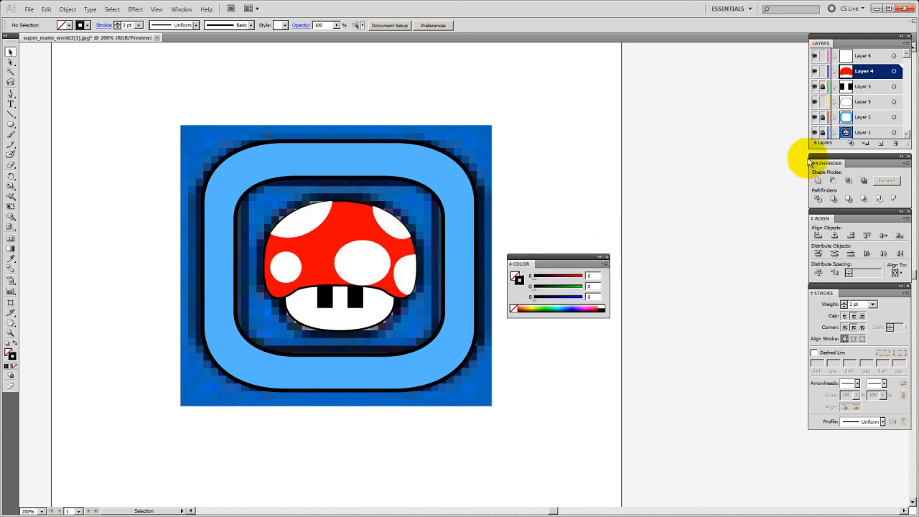
click(814, 132)
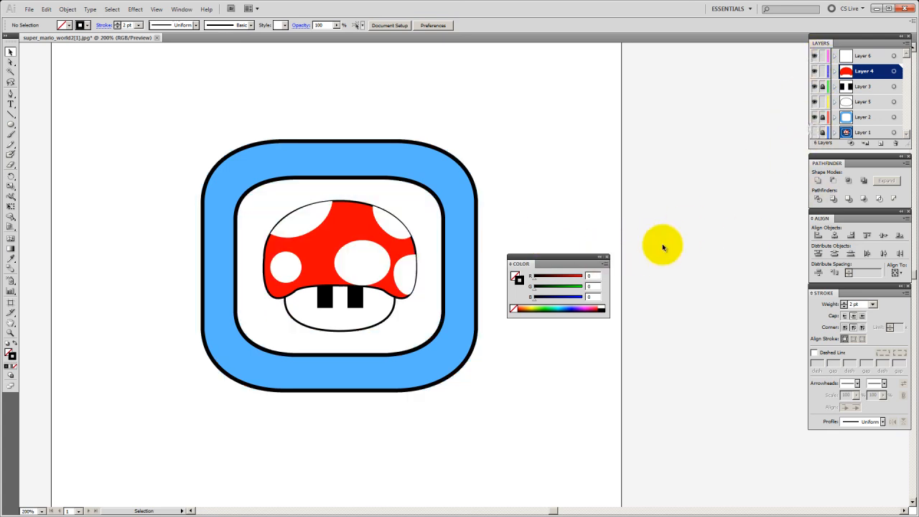
mouse_move(564, 257)
mouse_down()
mouse_move(595, 189)
mouse_move(626, 195)
mouse_move(569, 258)
mouse_up()
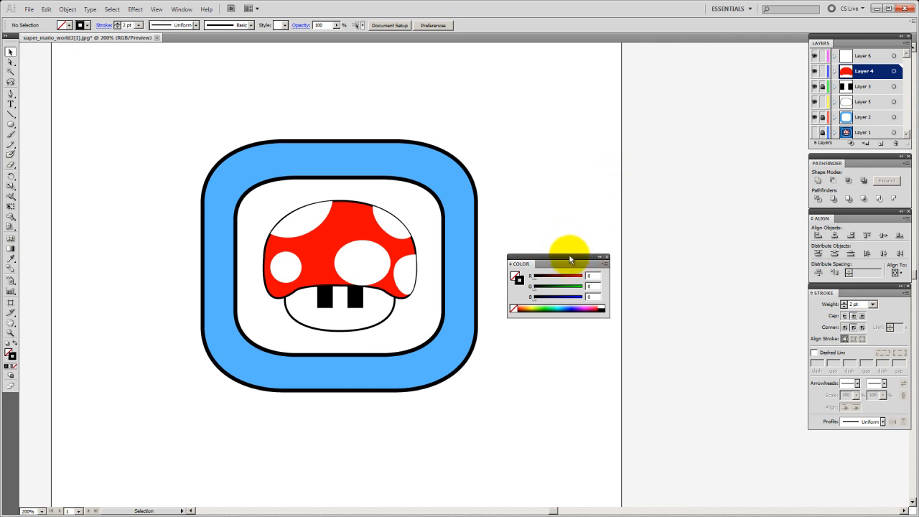
click(607, 257)
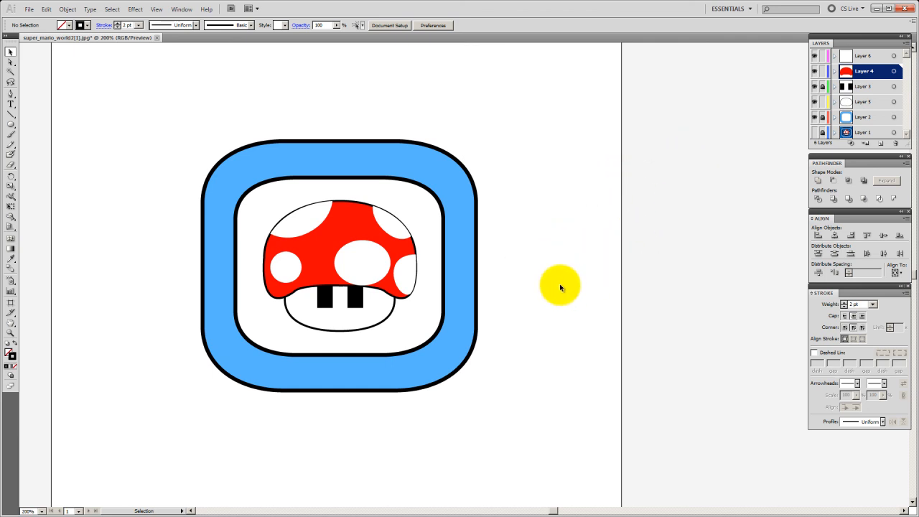
Duplicate the red cap with a slight offset and remove the copy's fill, keeping only its black stroke.
key(ctrl+equal)
key(ctrl+equal)
drag(486, 308, 447, 257)
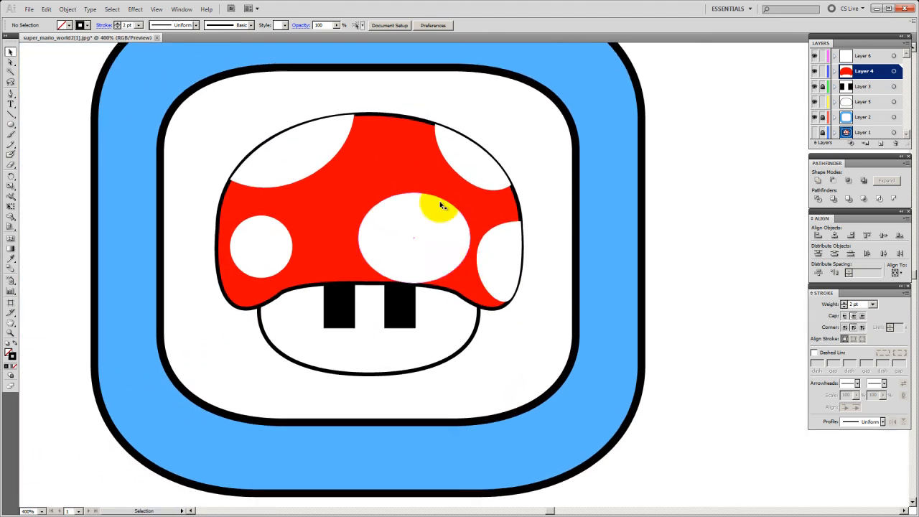
click(416, 122)
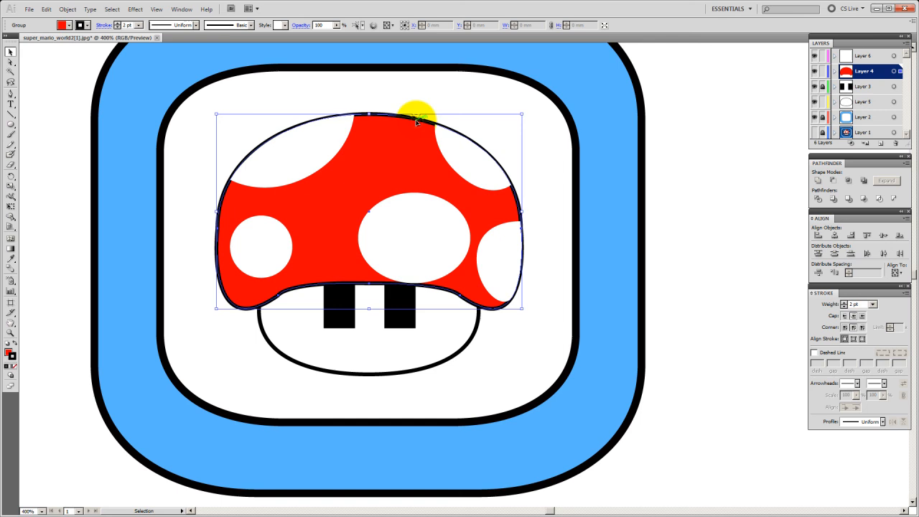
click(553, 185)
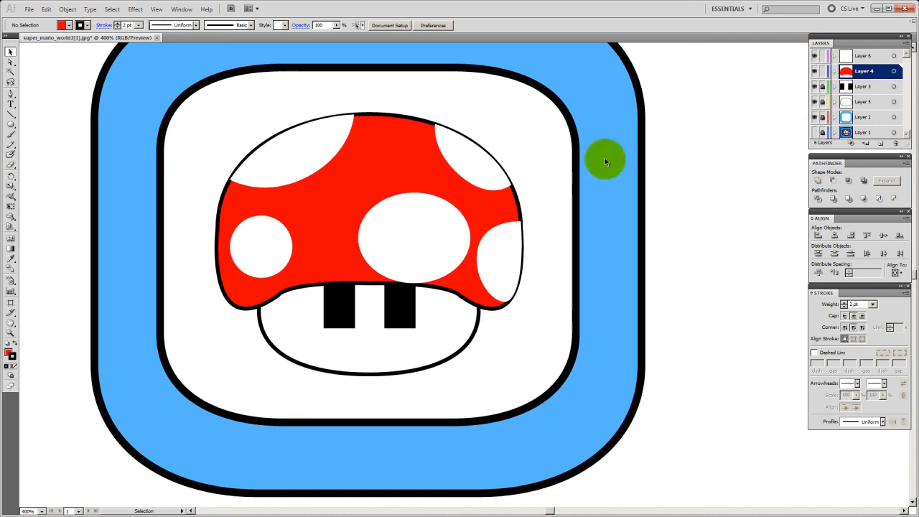
click(490, 201)
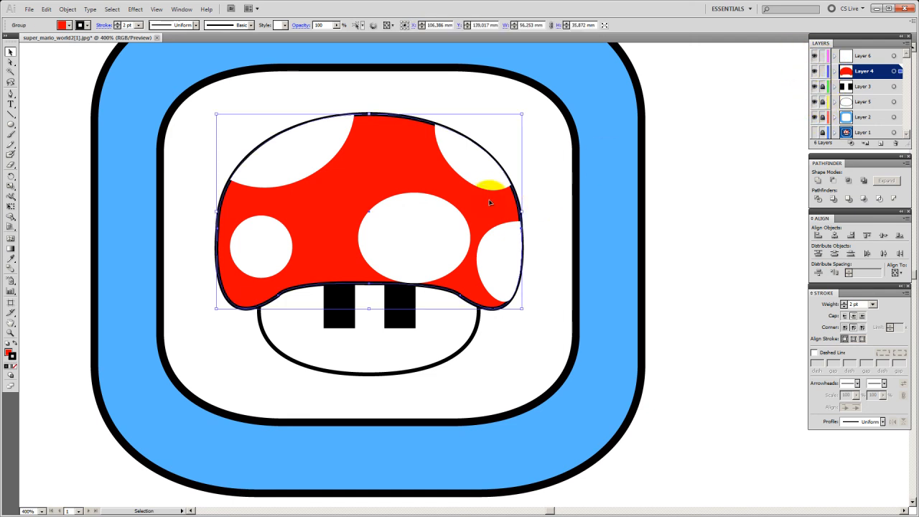
drag(415, 173, 421, 177)
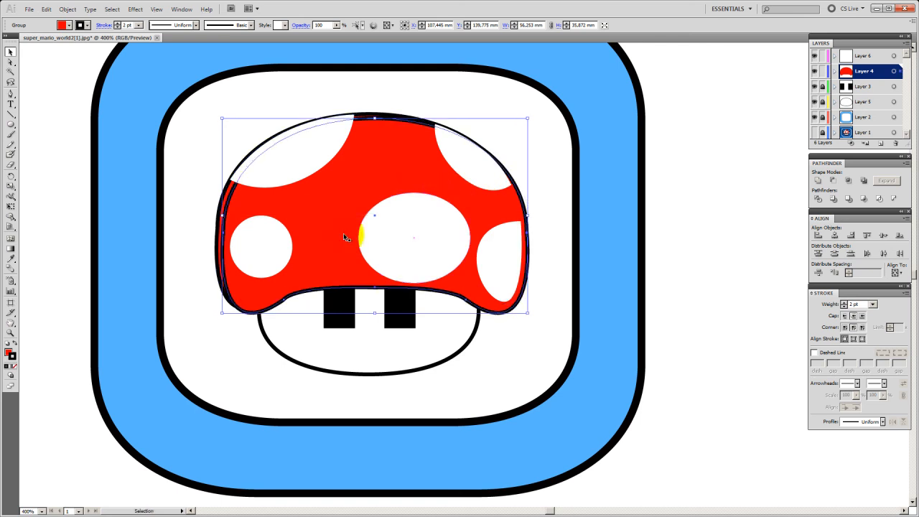
click(9, 353)
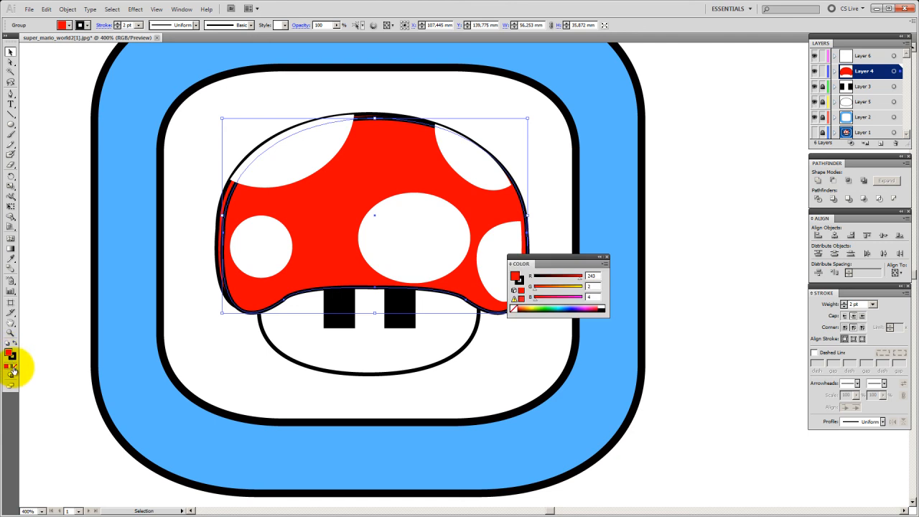
click(13, 369)
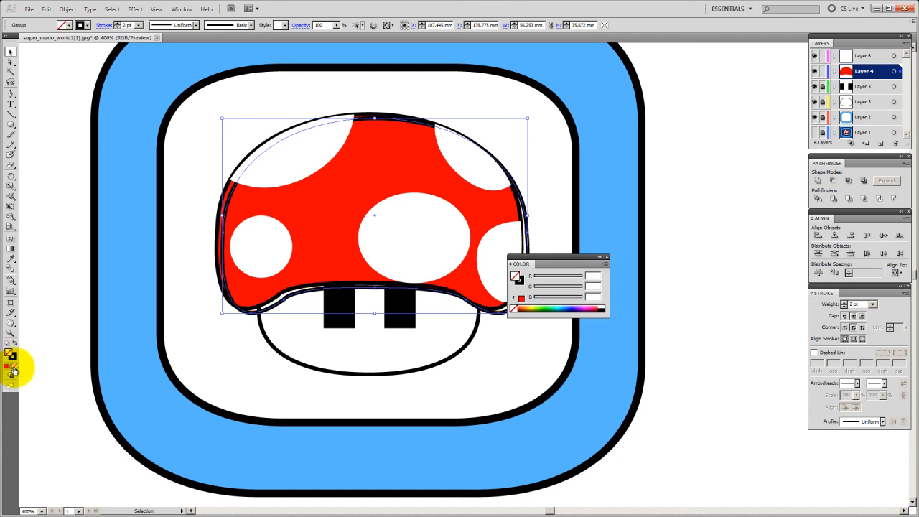
click(606, 258)
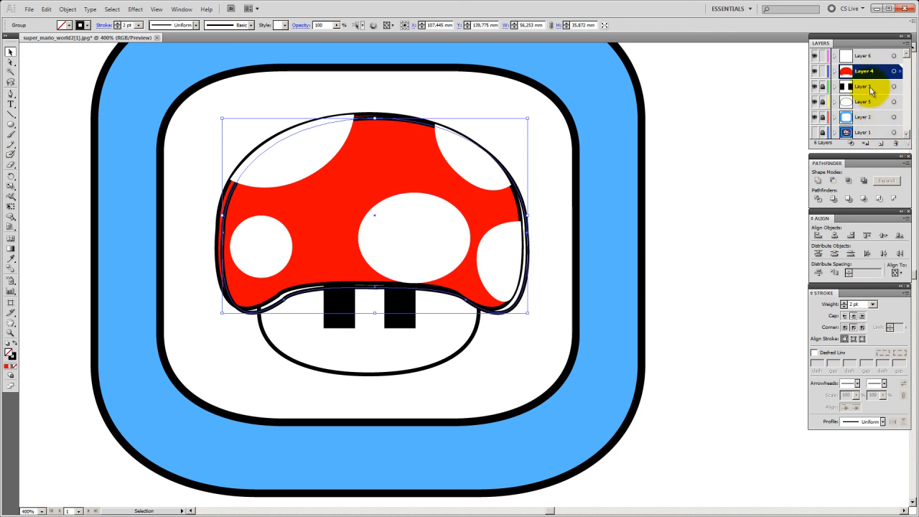
Move the unfilled cap outline from Layer 4 to Layer 6 with the white spots.
click(815, 56)
click(814, 56)
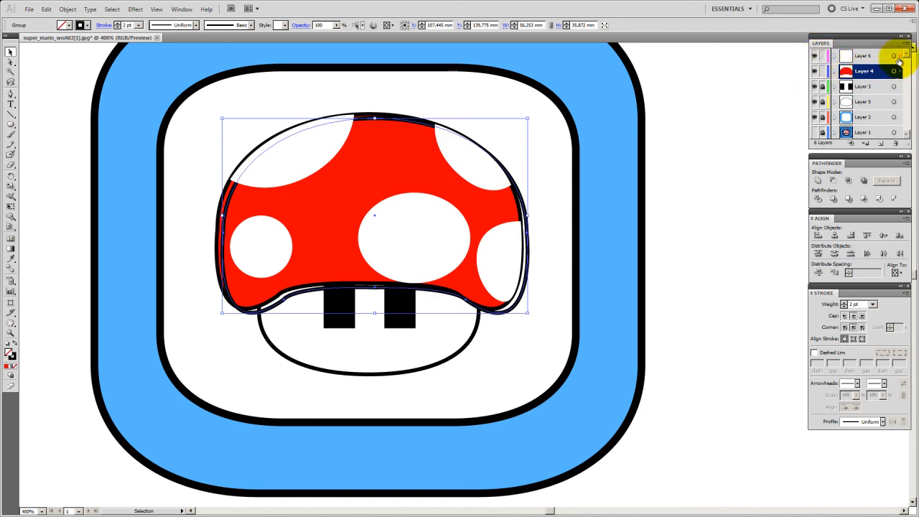
drag(900, 62, 899, 55)
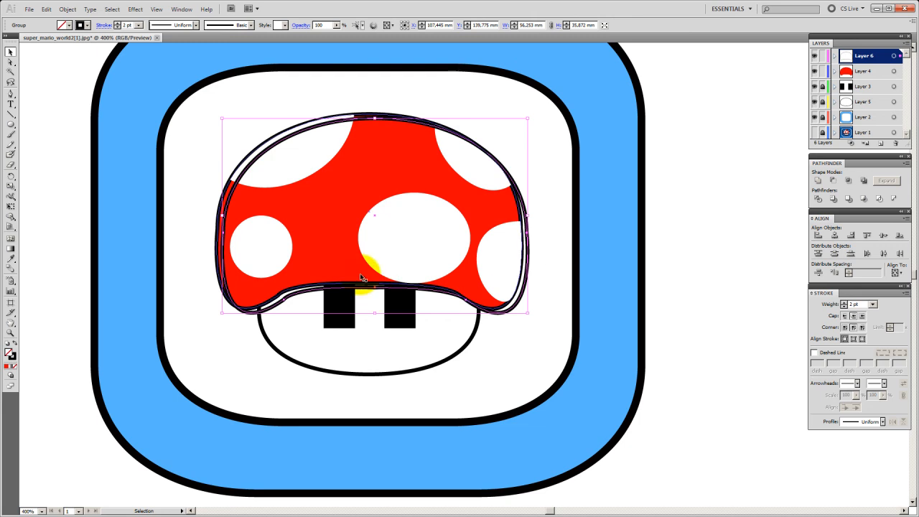
Nudge the cap outline up and to the left until it lines up with the red cap's edge.
key(Up)
key(Up)
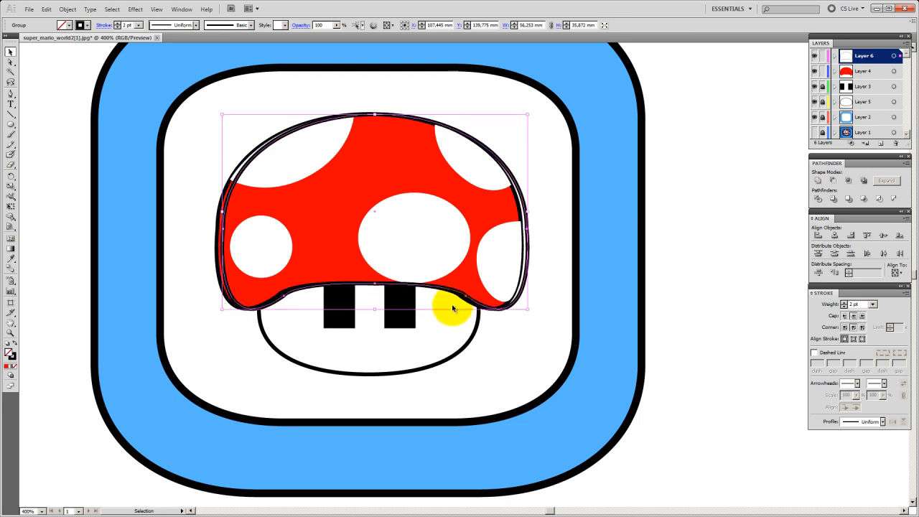
key(Up)
key(Left)
key(Up)
key(Left)
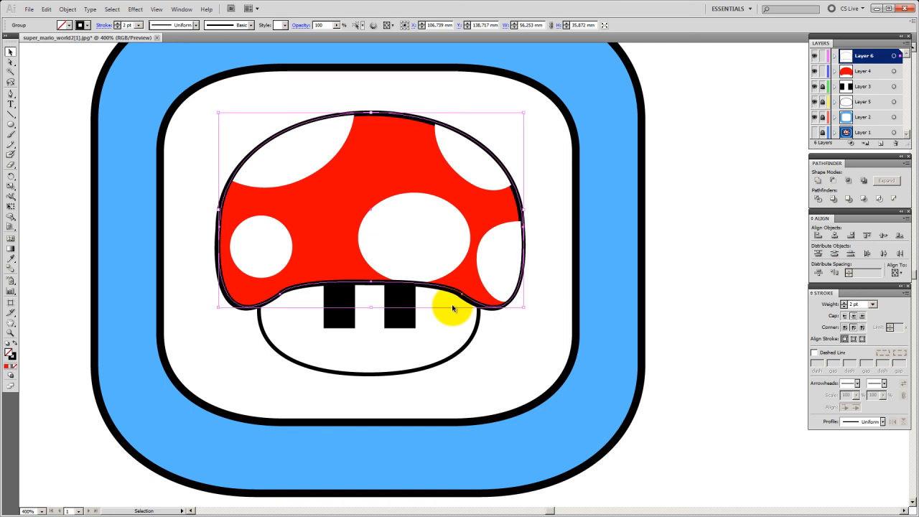
key(Left)
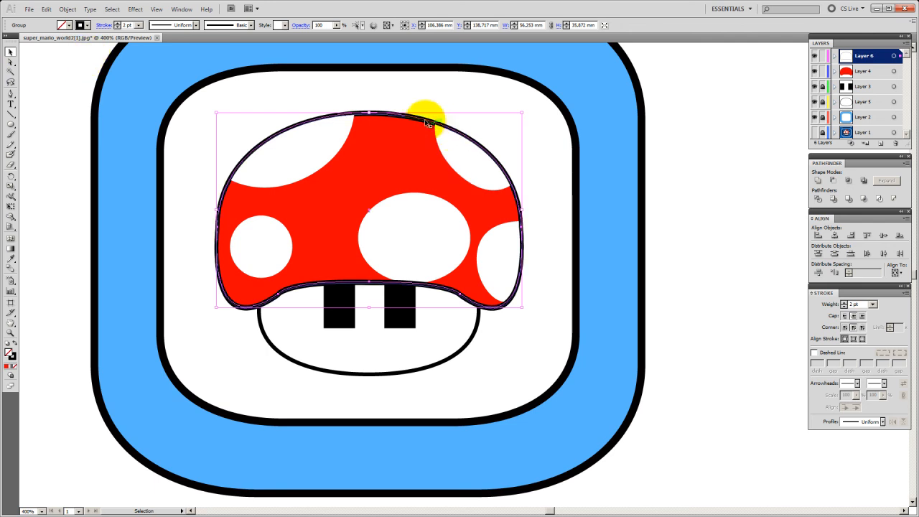
Move the cap outline onto a new layer above Layer 6 and lock Layers 4 and 6.
click(882, 144)
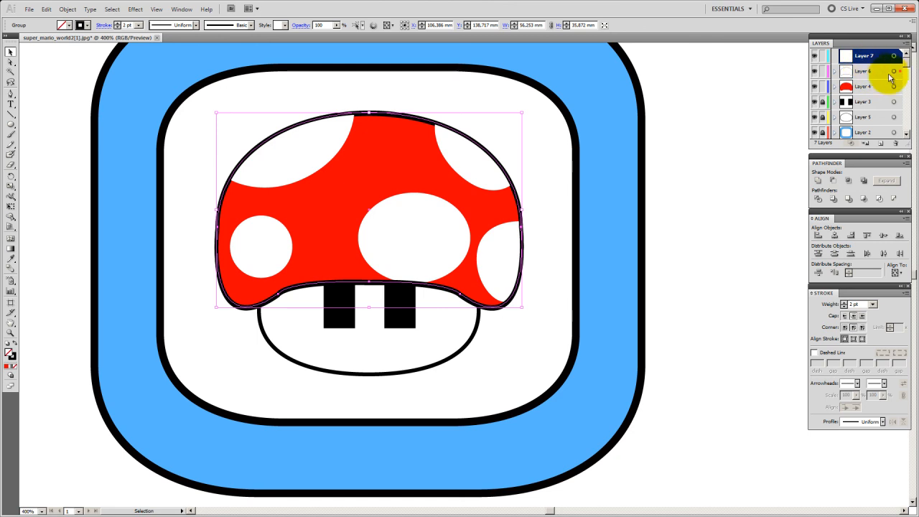
drag(896, 58, 899, 56)
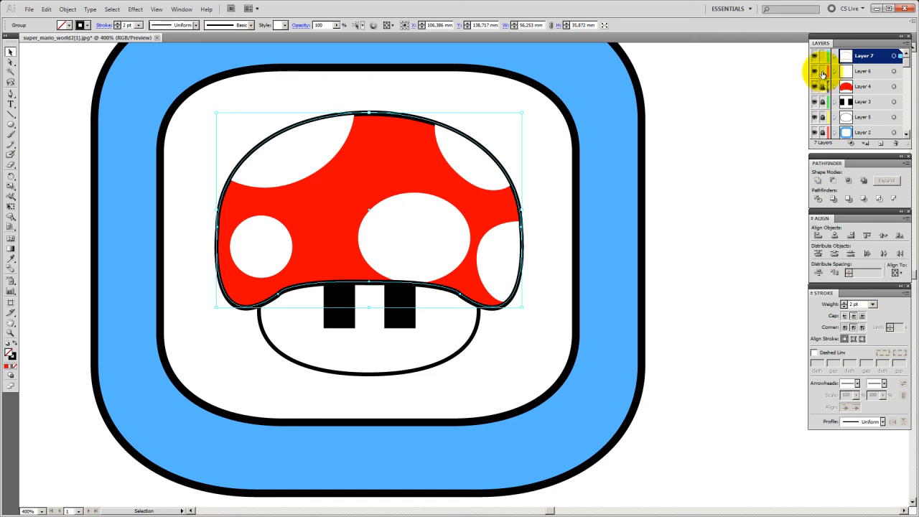
double_click(862, 72)
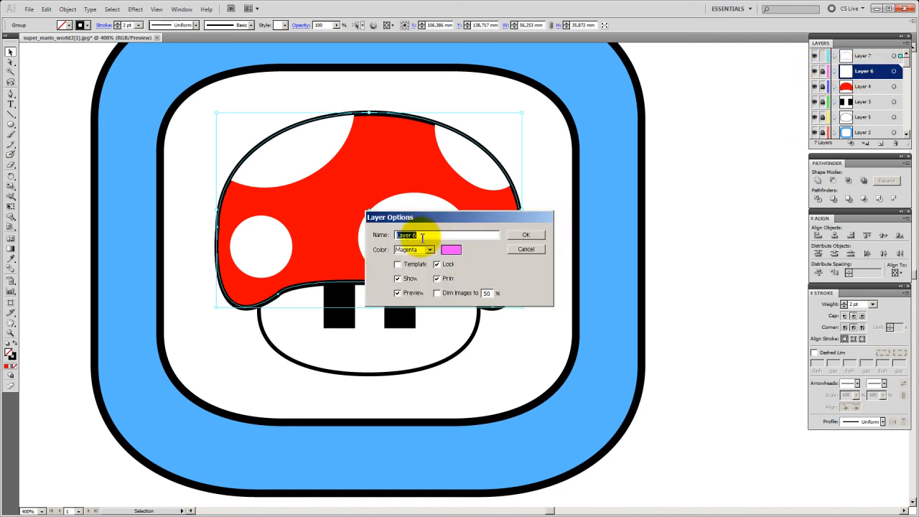
click(532, 253)
click(723, 185)
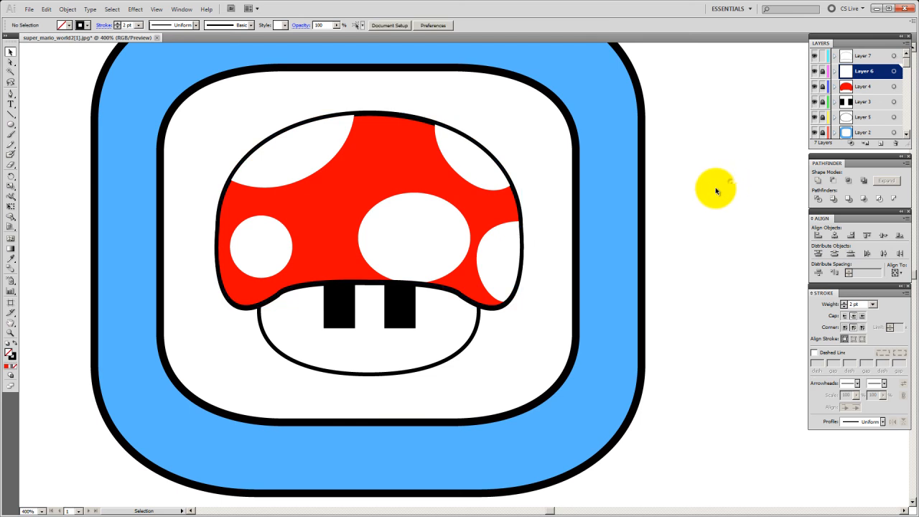
Unlock Layer 4 and align the black cap outline and the red cap on their vertical centers.
click(366, 113)
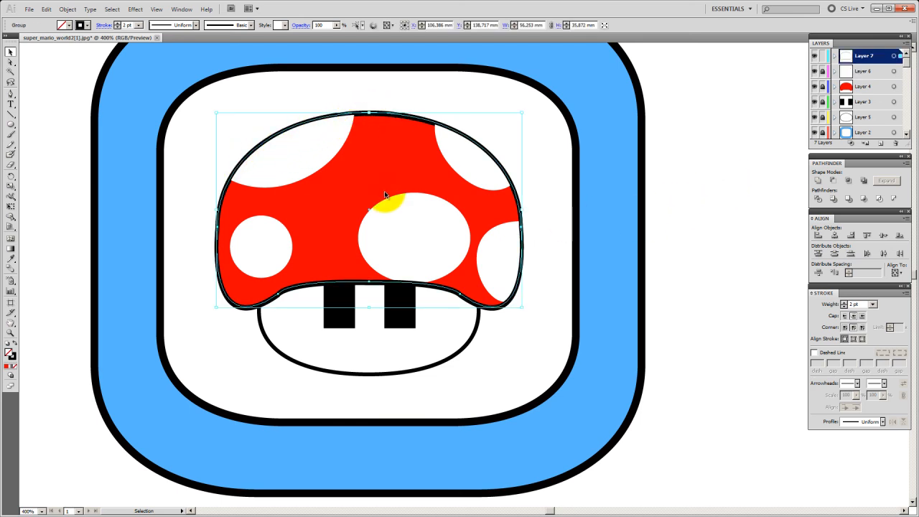
key(ctrl+plus)
key(space)
drag(380, 201, 406, 261)
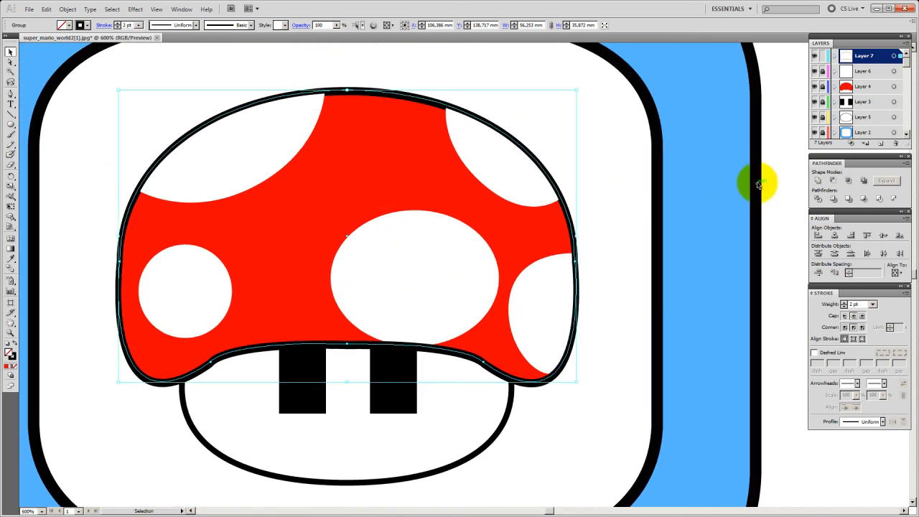
click(778, 170)
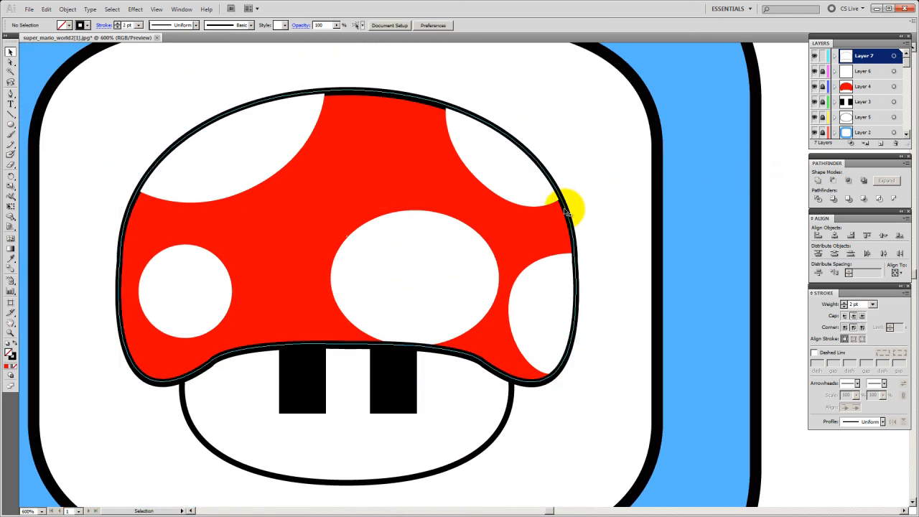
click(369, 121)
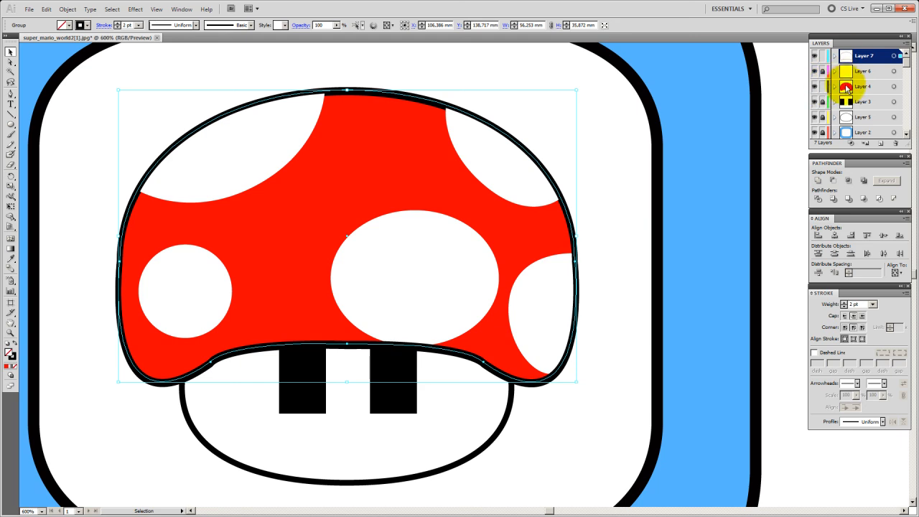
click(461, 80)
drag(392, 71, 399, 125)
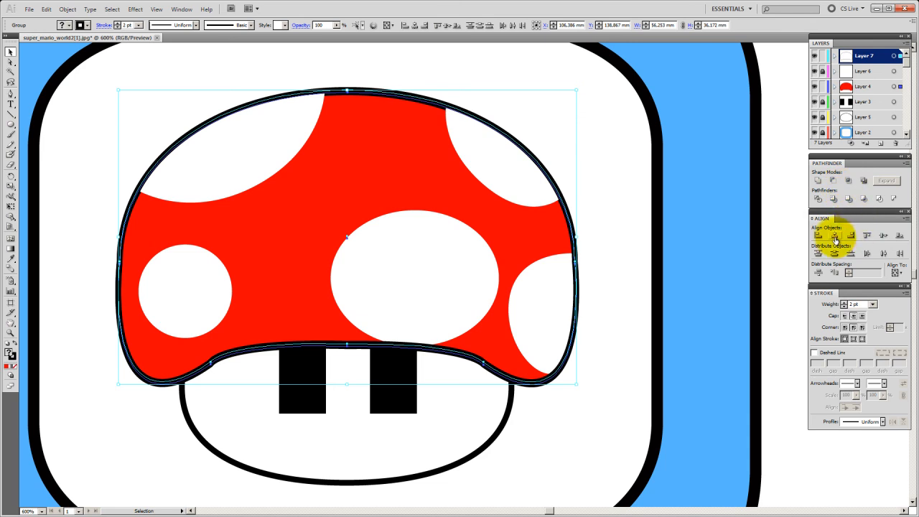
click(883, 235)
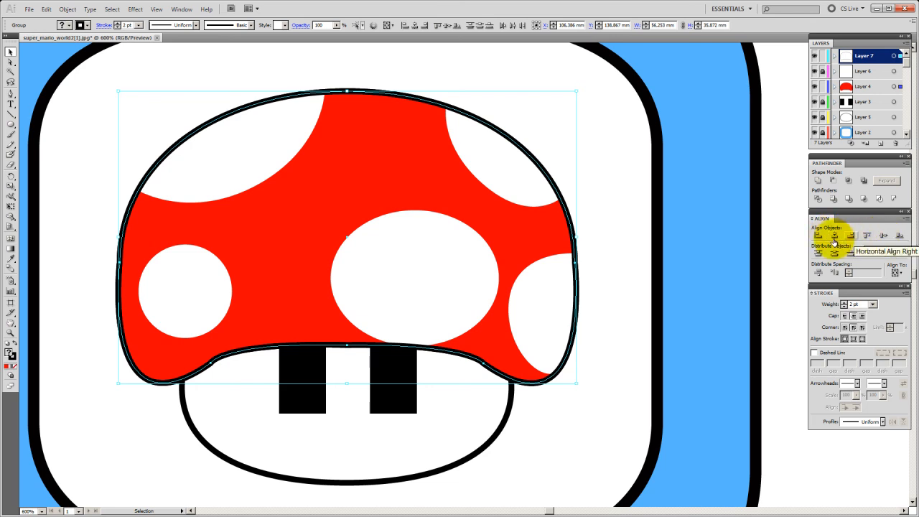
click(566, 119)
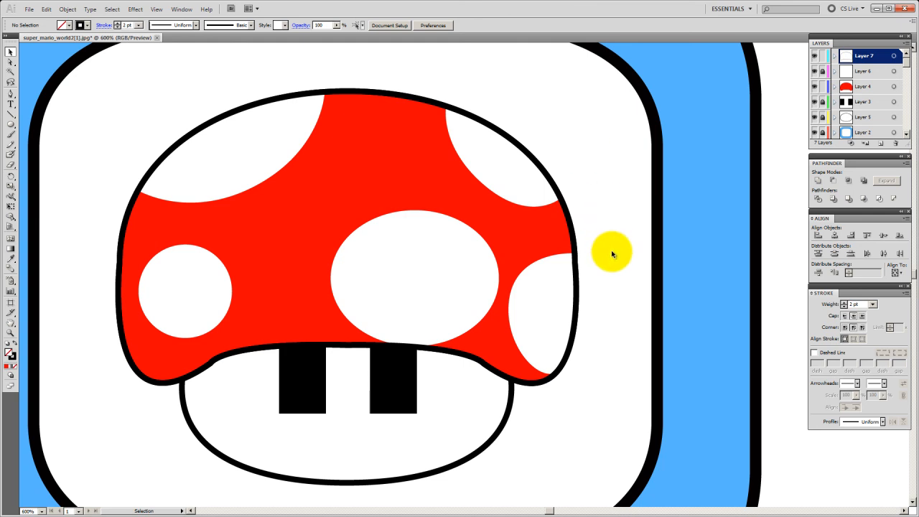
Move the Stroke, Align and Pathfinder palettes down and lengthen the layer list until every layer fits.
key(ctrl+minus)
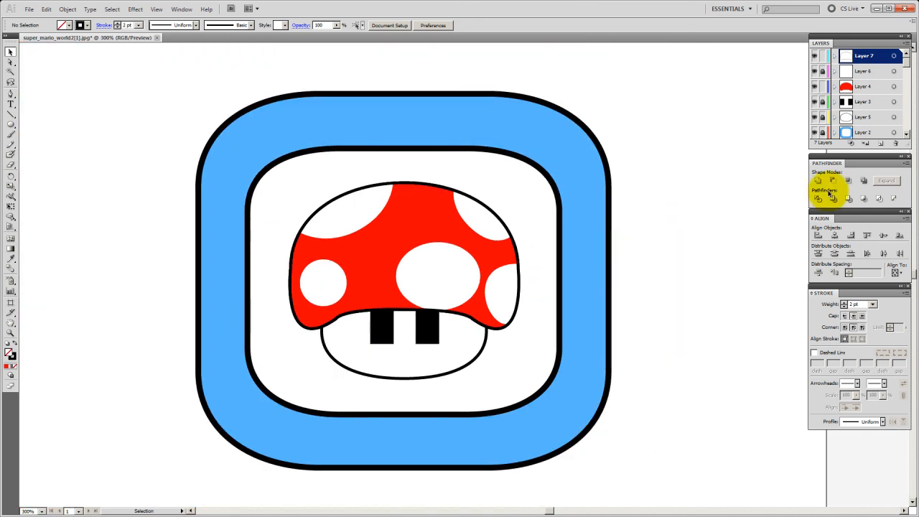
scroll(818, 95, down, 1)
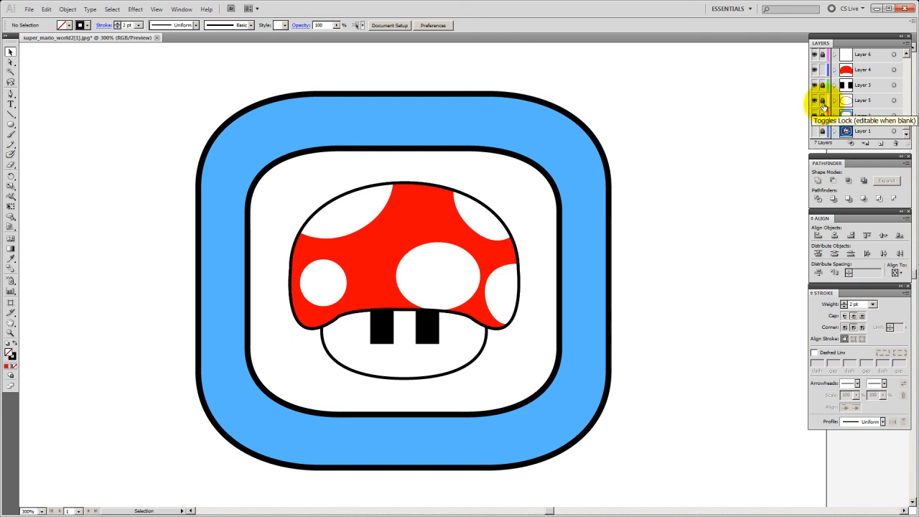
scroll(825, 111, up, 1)
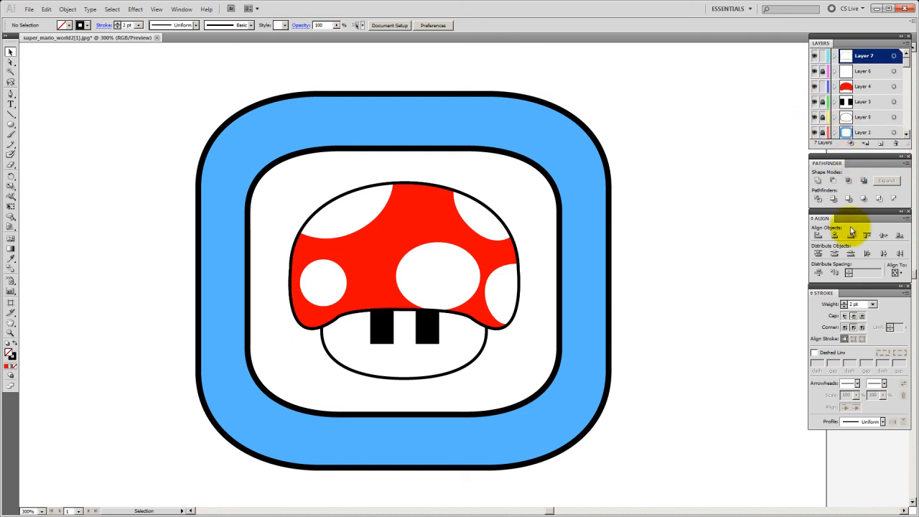
drag(847, 290, 847, 345)
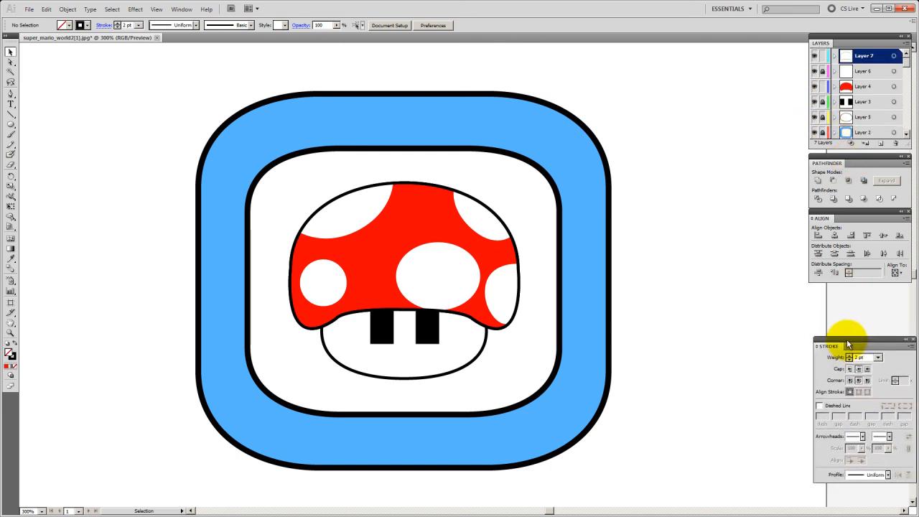
drag(844, 213, 853, 266)
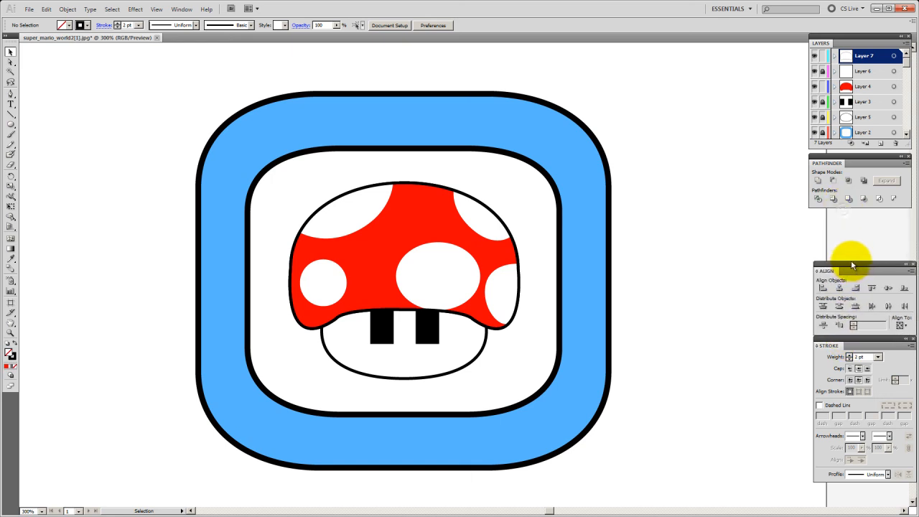
drag(848, 162, 850, 208)
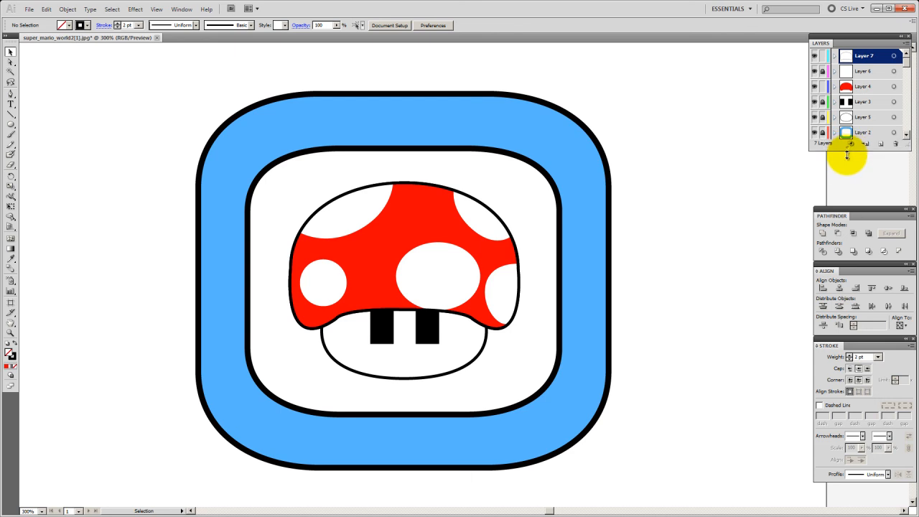
drag(848, 148, 857, 207)
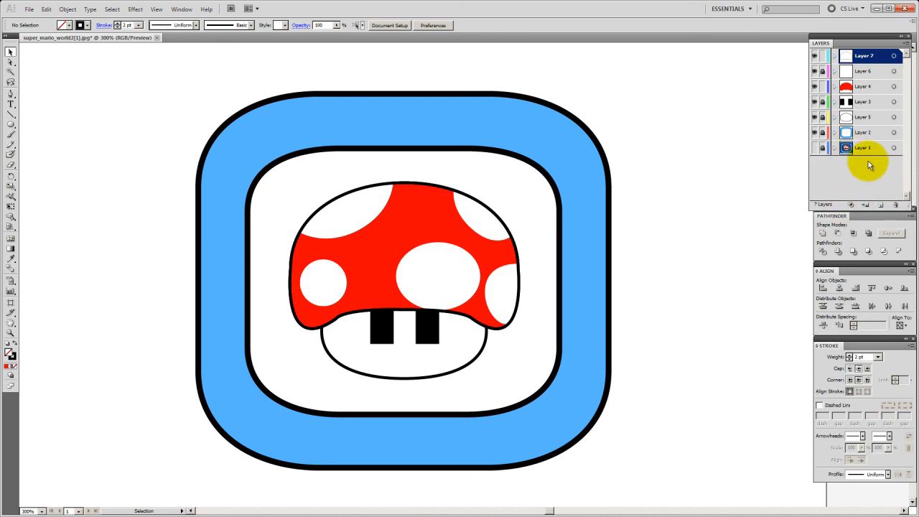
Compare the artwork with the pixel image by hiding Layers 2 to 7, showing Layer 1 and restoring the hidden layers.
click(815, 132)
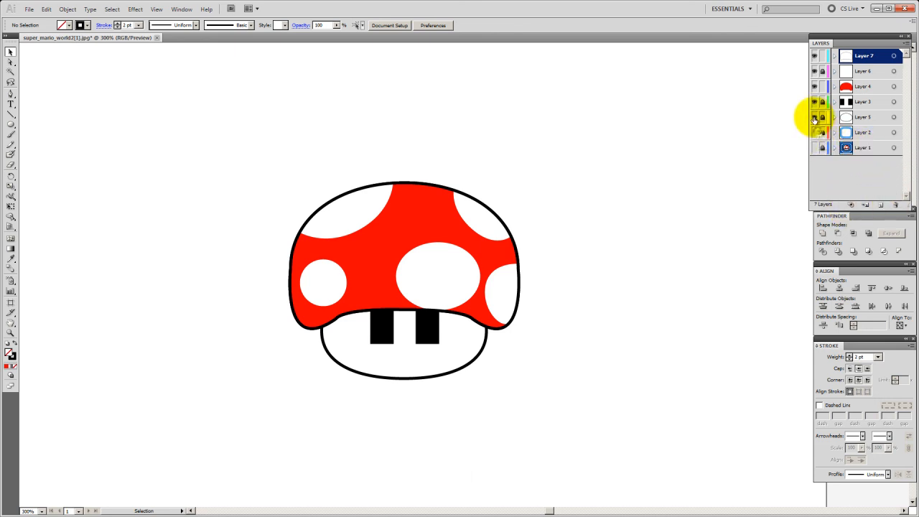
click(814, 117)
drag(814, 101, 812, 54)
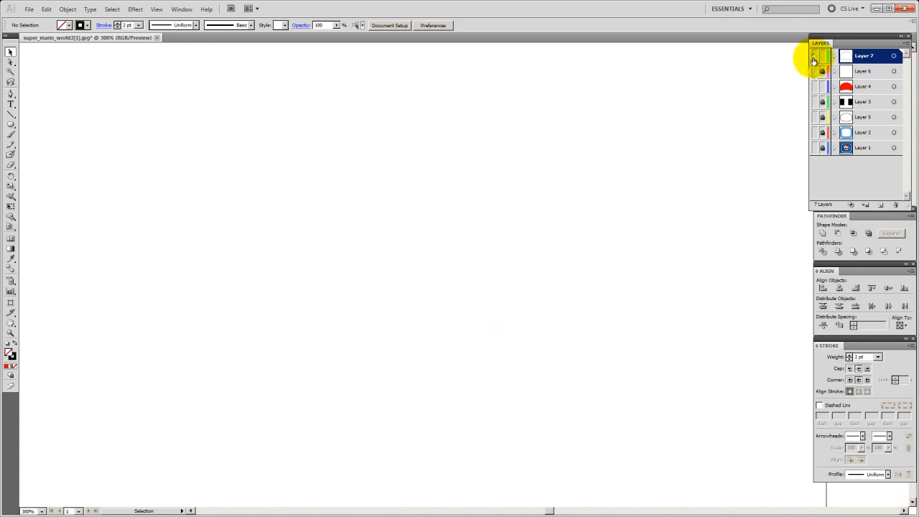
click(815, 147)
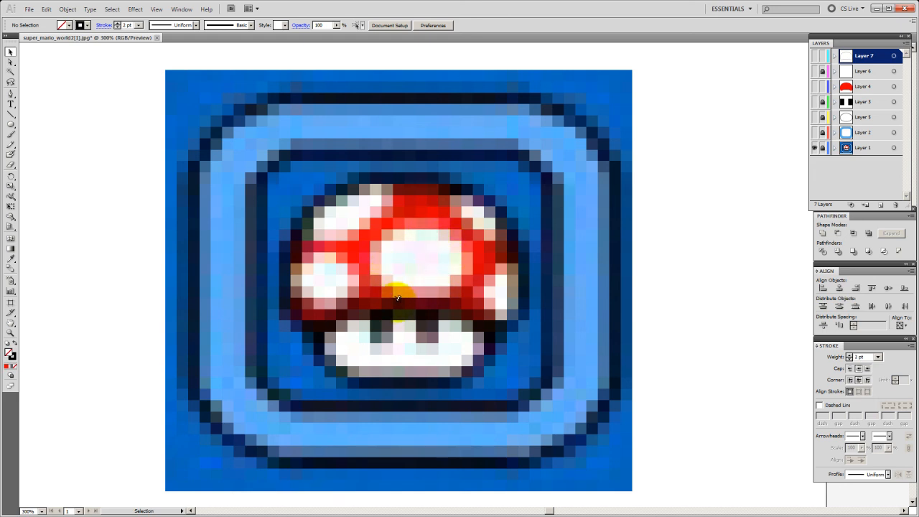
drag(818, 137, 816, 58)
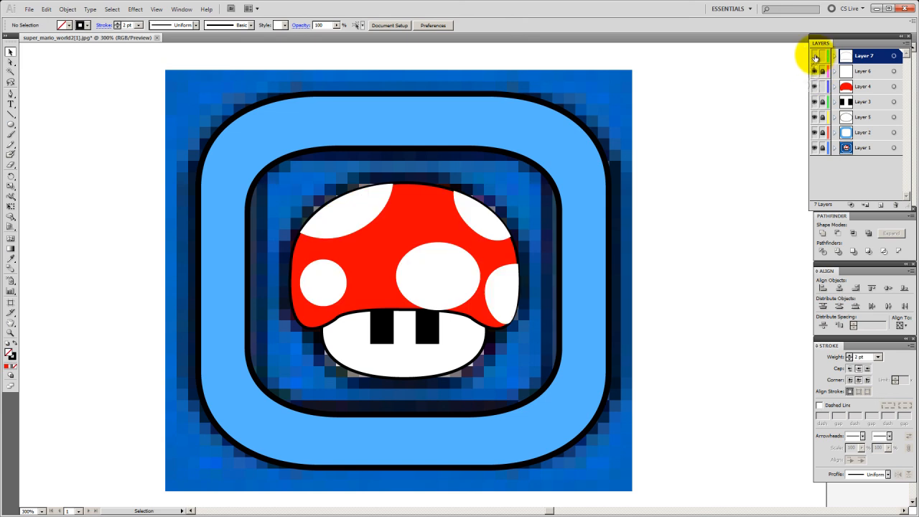
Lock Layers 4 and 7, unlock Layer 6 and move the large white center spot slightly up, clear of the cap's lower edge.
click(425, 267)
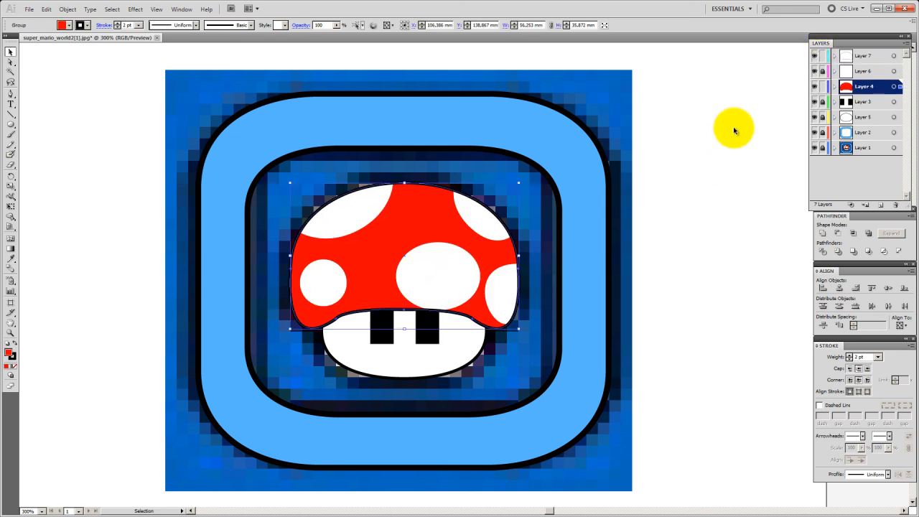
click(823, 85)
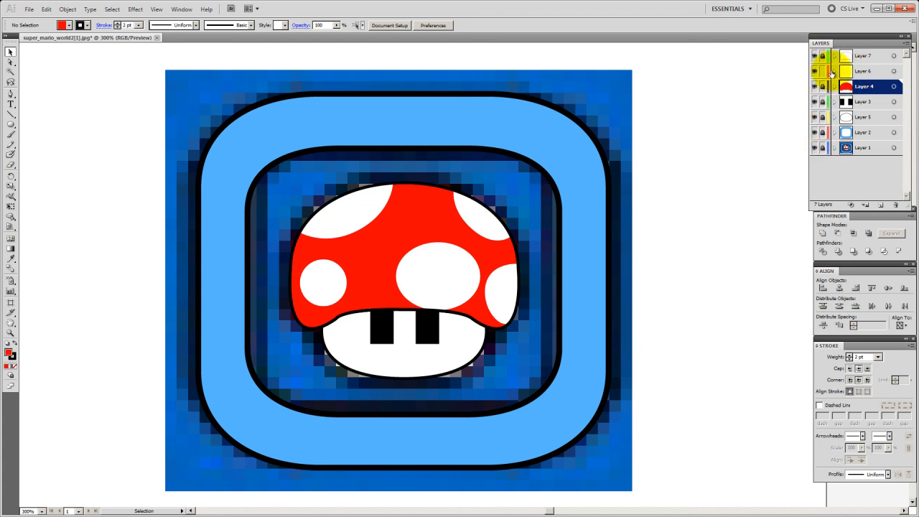
click(865, 71)
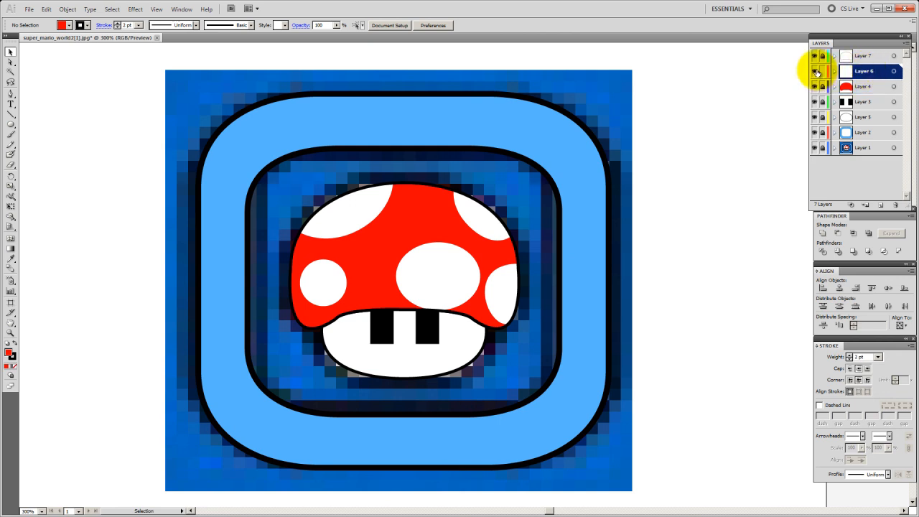
click(441, 261)
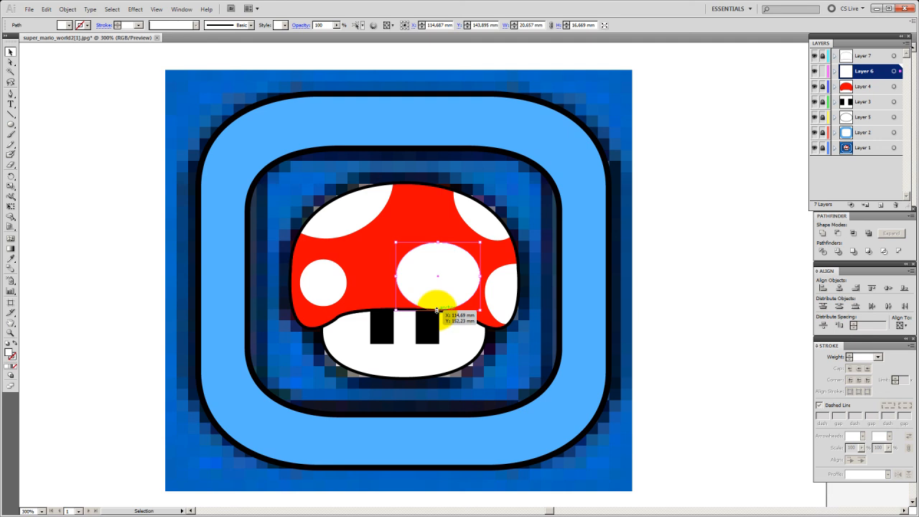
drag(436, 310, 437, 306)
click(654, 296)
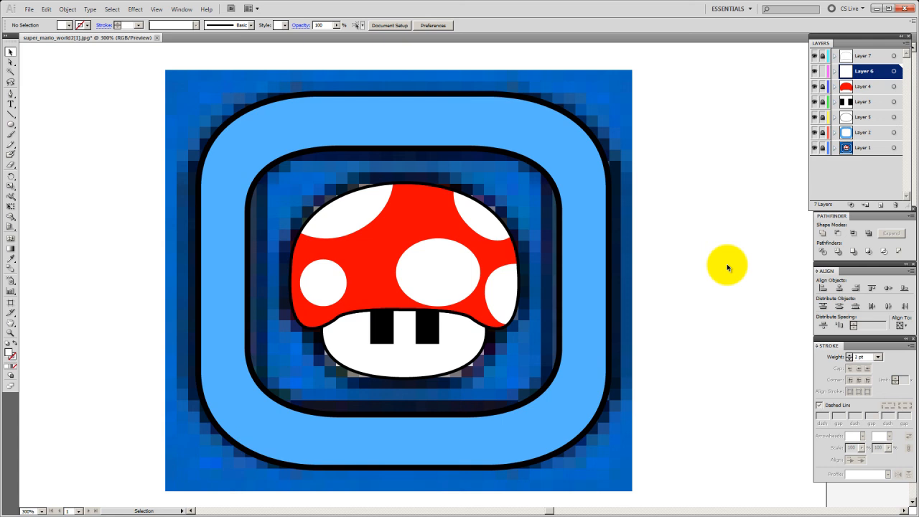
drag(238, 161, 605, 376)
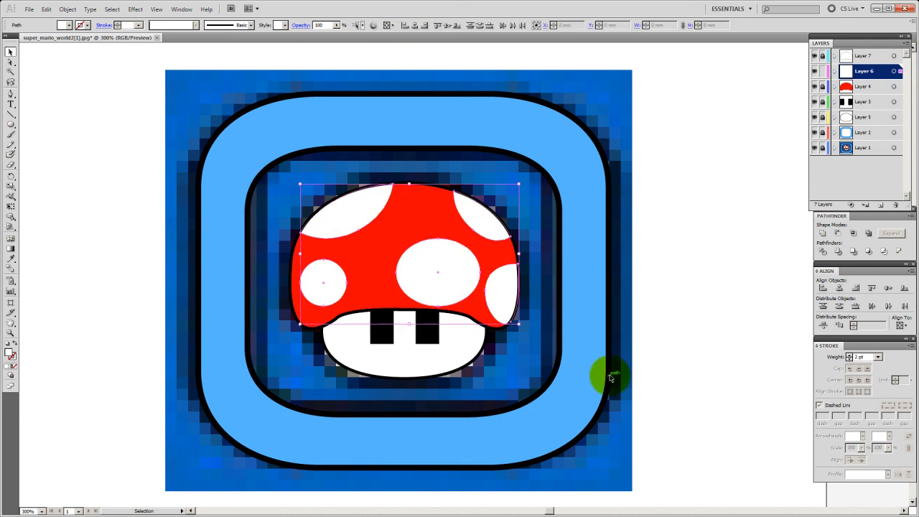
click(570, 345)
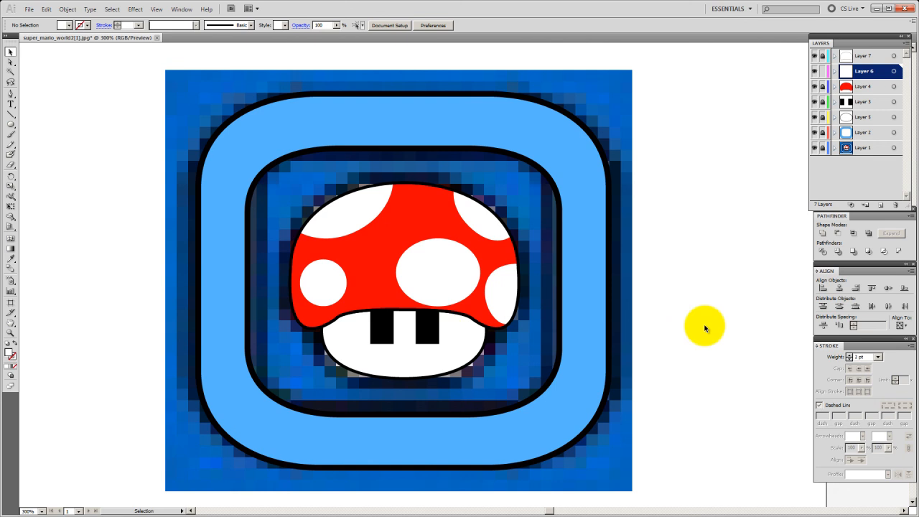
Add a new layer and place it directly above Layer 1, beneath all the other artwork.
key(ctrl+minus)
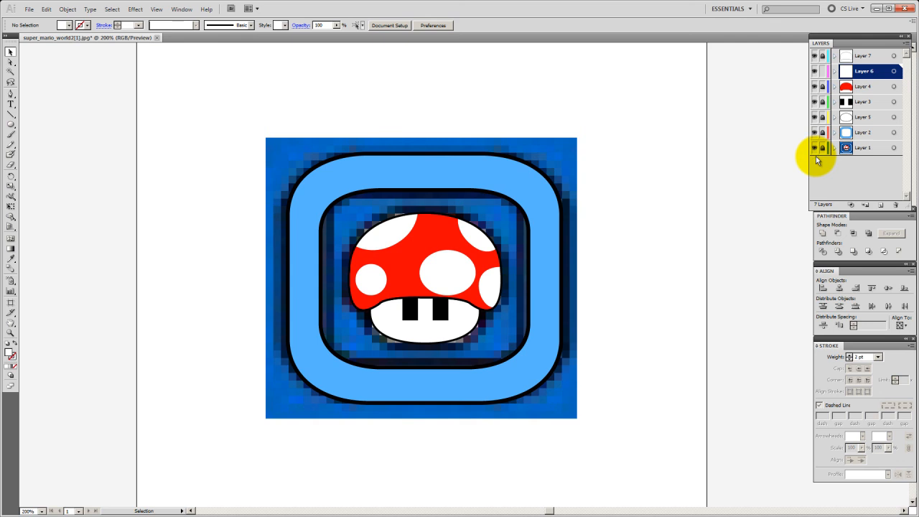
click(882, 208)
drag(865, 71, 858, 158)
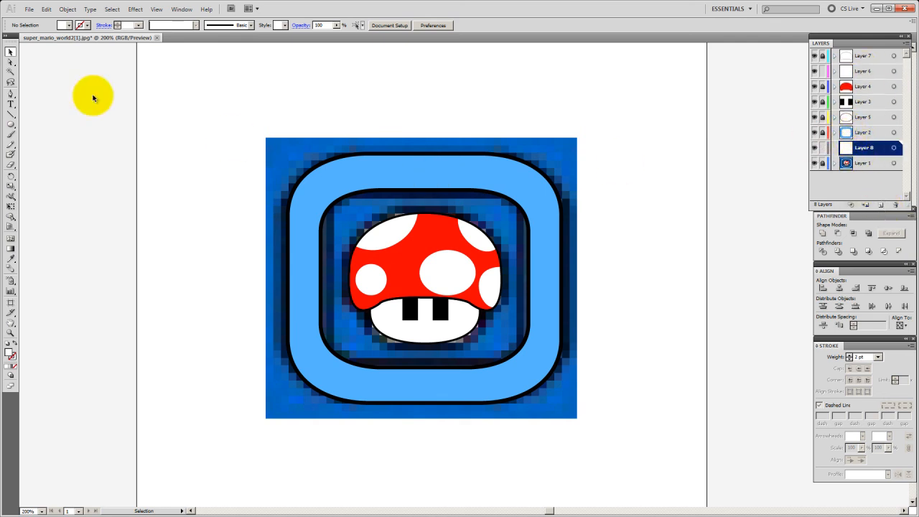
Draw a white rectangle without stroke, about 115 by 104 mm, covering the whole pixel image on the new layer.
click(10, 125)
drag(12, 131, 43, 124)
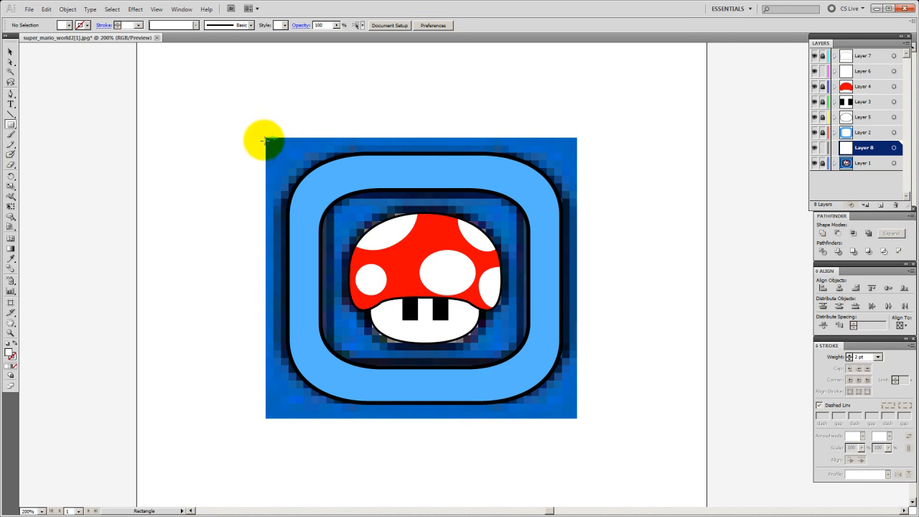
drag(266, 136, 580, 417)
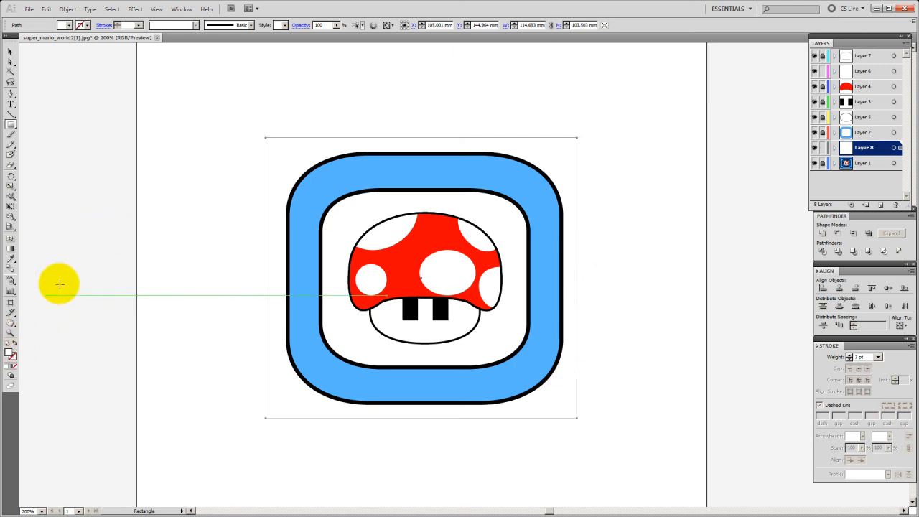
click(10, 51)
click(358, 119)
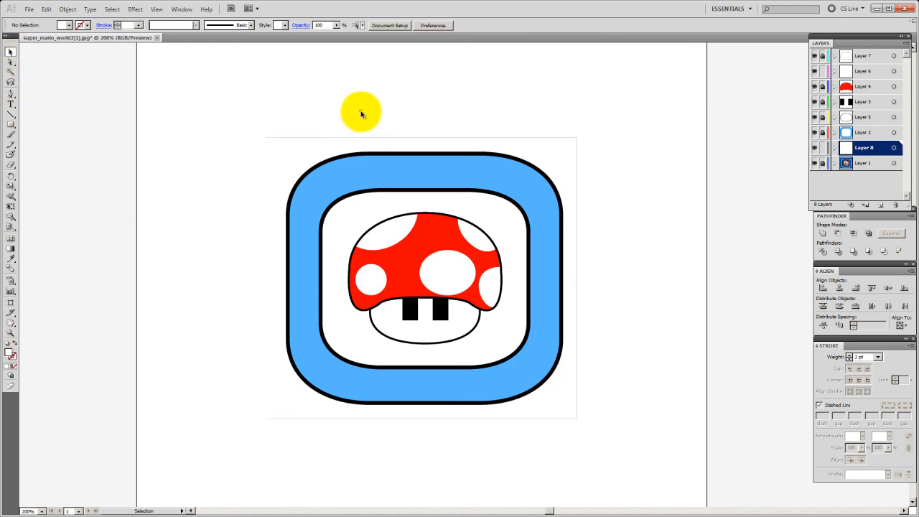
Try to sample the dark blue from the pixel image's corner while the rectangle's layer is temporarily hidden.
click(814, 147)
click(11, 259)
click(281, 149)
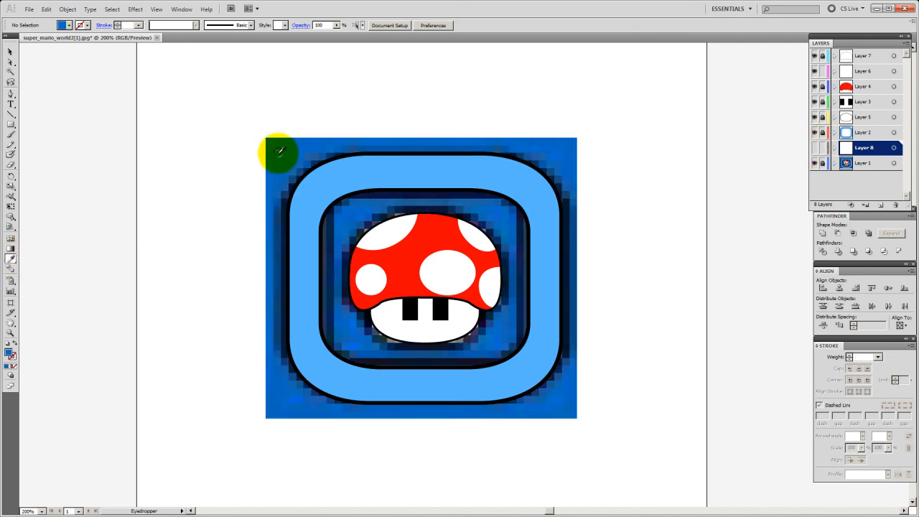
click(814, 148)
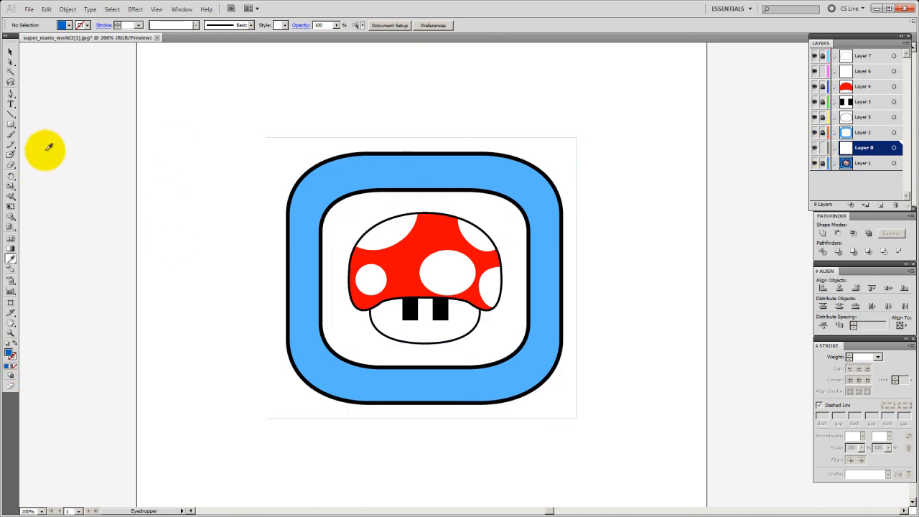
click(11, 53)
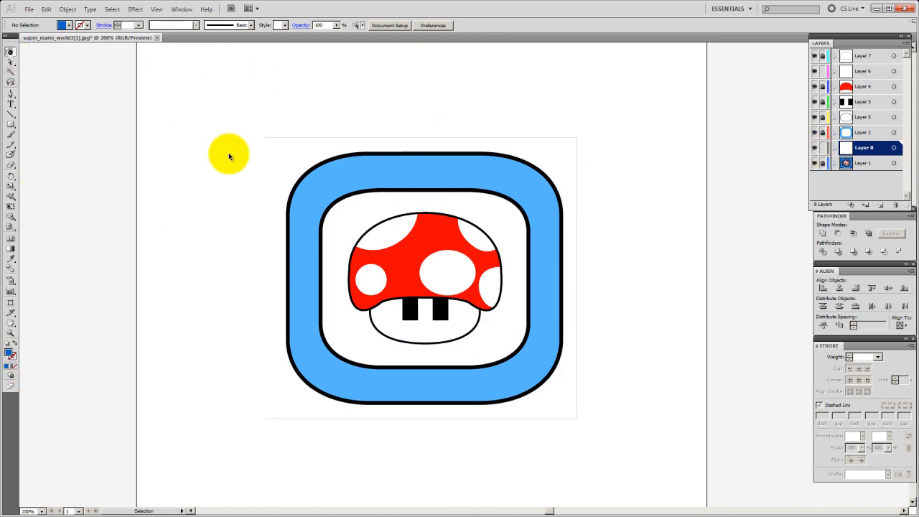
Nudge the white background rectangle to the right to uncover a narrow dark blue strip of the pixel image.
click(278, 157)
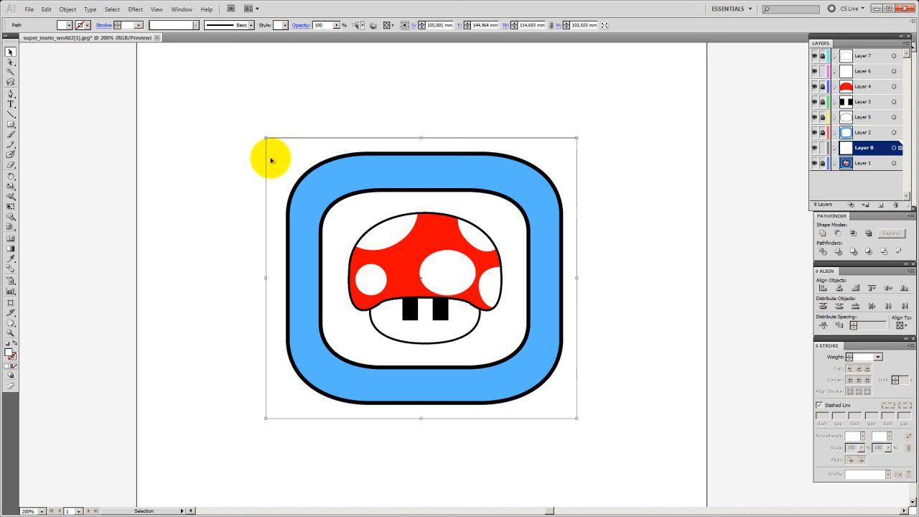
key(Right)
key(Right)
key(Left)
key(Left)
key(Right)
key(Right)
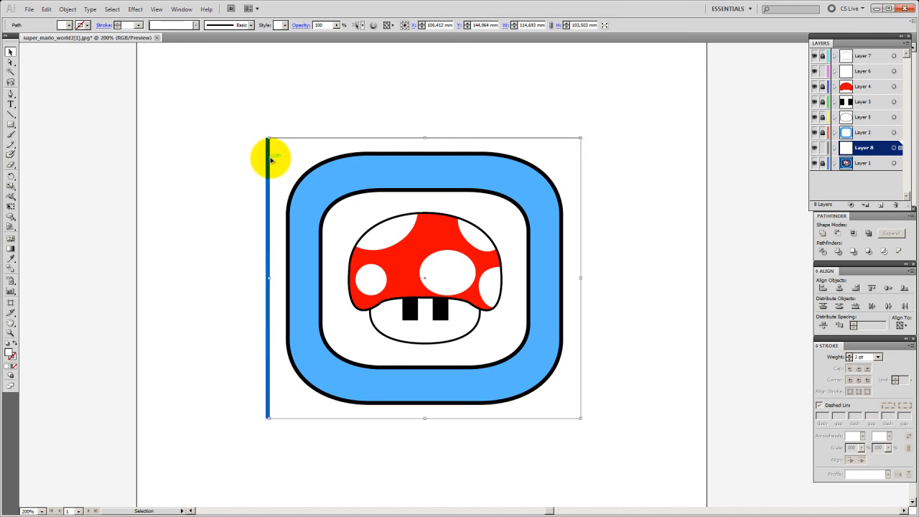
Fill the background rectangle with the dark blue sampled from the exposed strip of the pixel image.
click(11, 258)
click(269, 154)
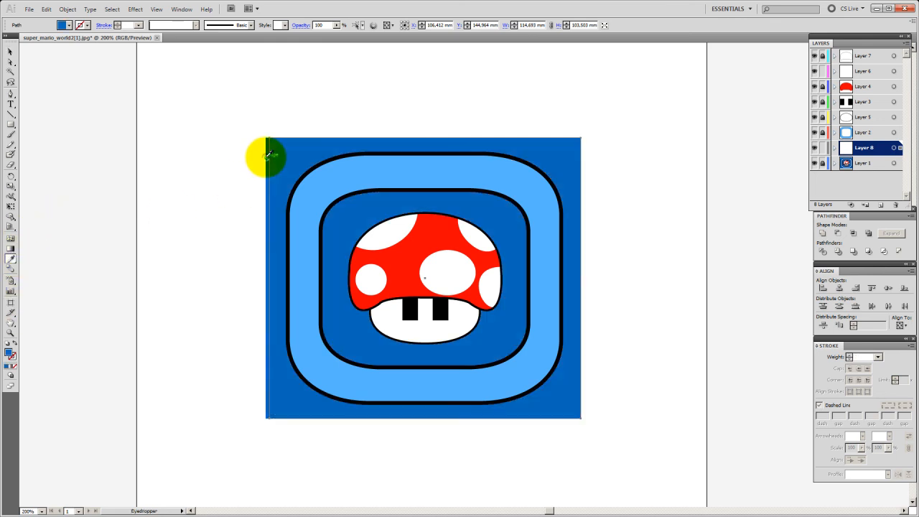
click(11, 51)
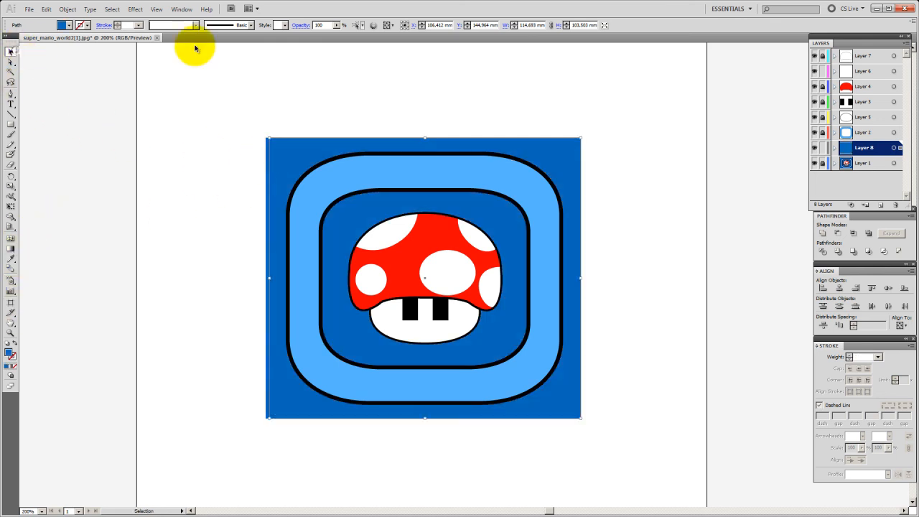
Nudge the dark blue rectangle back to the left until its edge aligns with the pixel image's left edge, then deselect it.
key(Left)
key(Left)
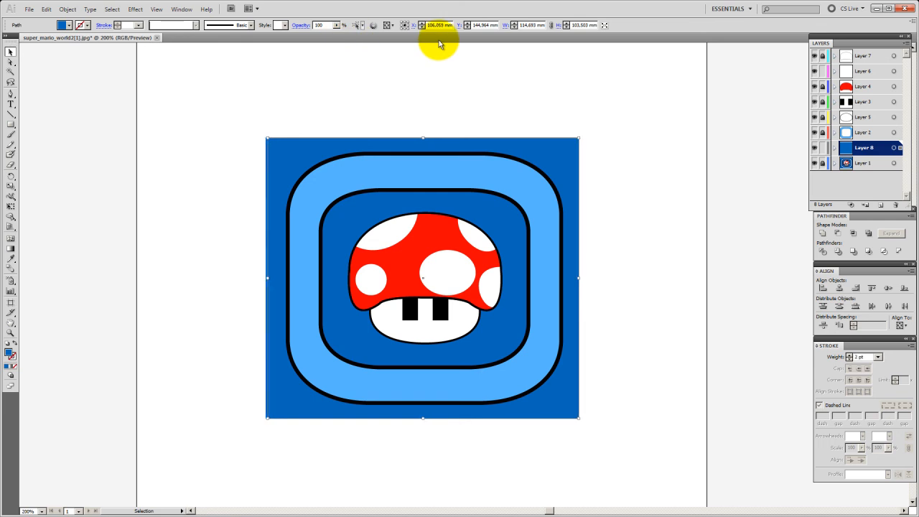
key(Left)
key(Left)
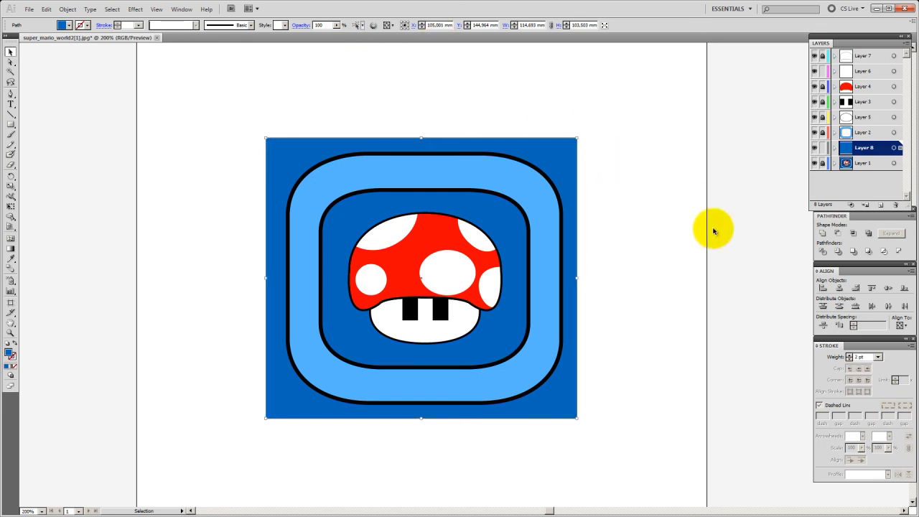
click(208, 74)
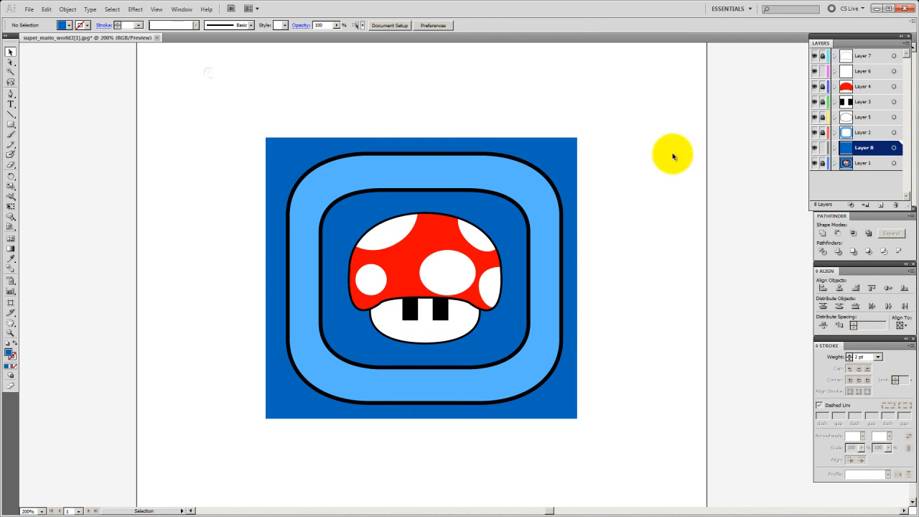
Hide Layer 1 with the original pixel image so only the vector artwork is displayed.
click(814, 163)
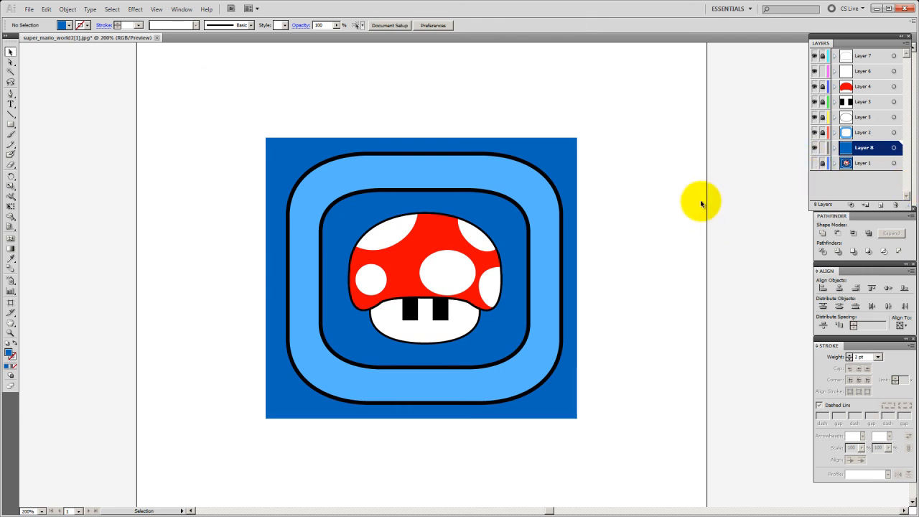
key(ctrl+minus)
key(ctrl+minus)
key(ctrl+minus)
key(ctrl+plus)
key(ctrl+plus)
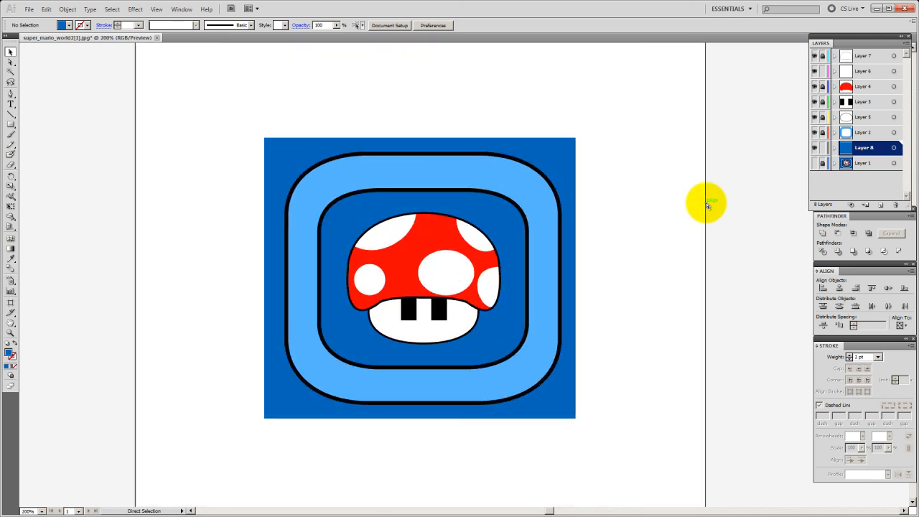
Examine the paths of the finished mushroom artwork in Outline view up to 400%, comparing them with the normal preview.
key(ctrl+y)
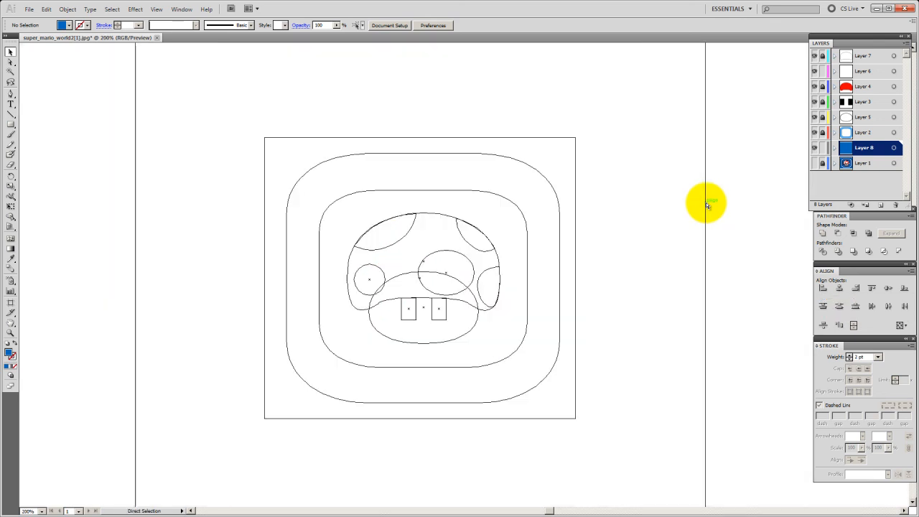
key(ctrl+y)
key(ctrl+y)
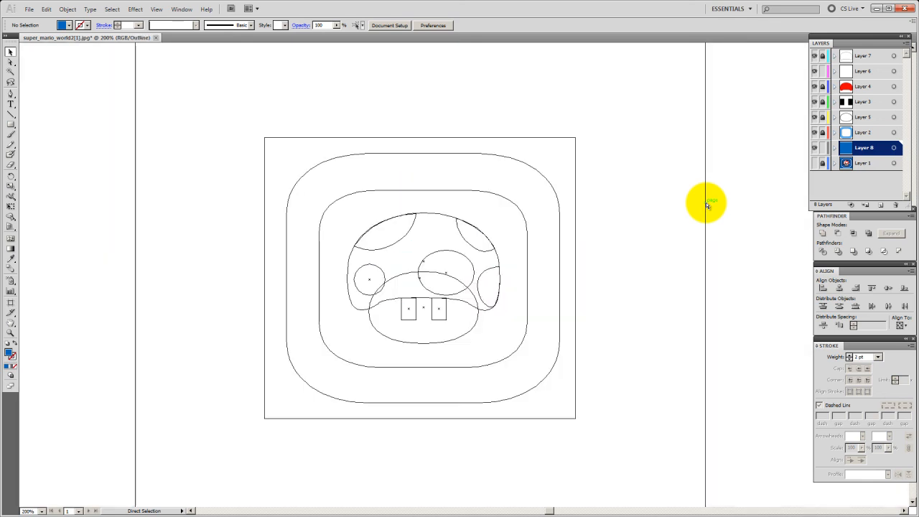
key(ctrl+plus)
key(ctrl+plus)
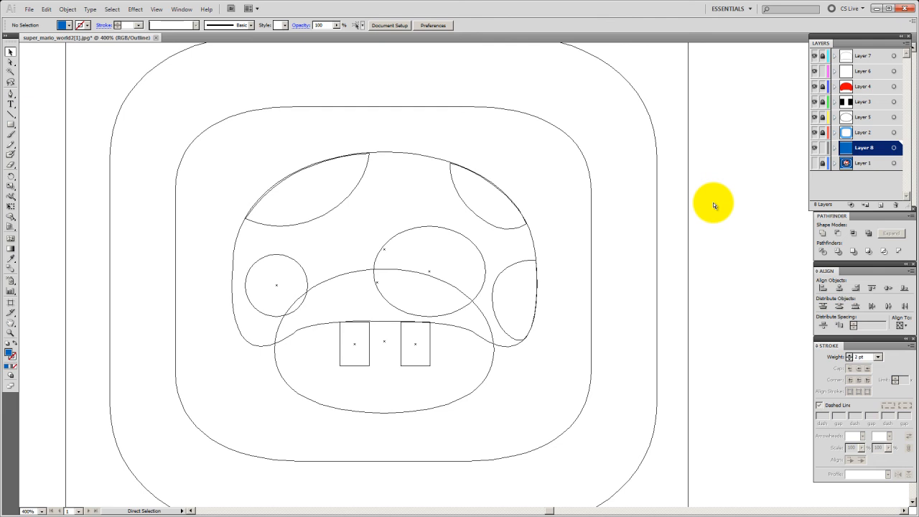
key(ctrl+y)
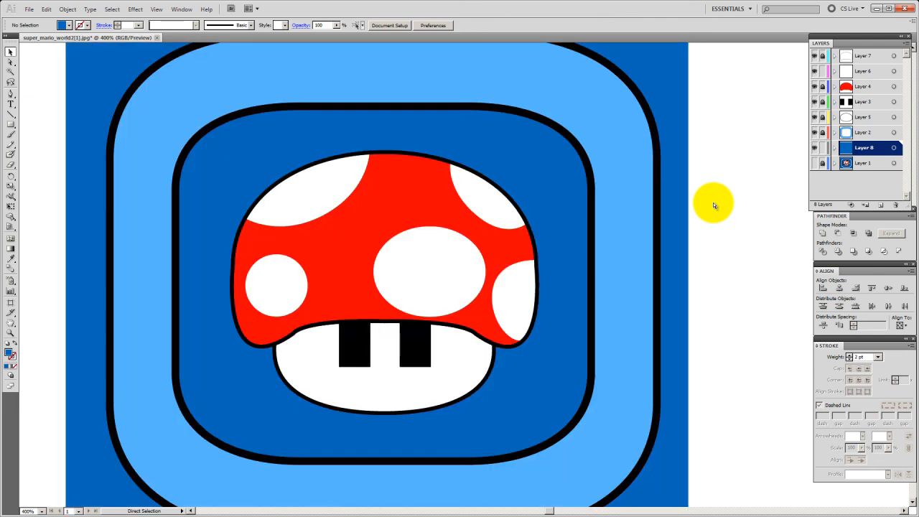
key(ctrl+minus)
key(ctrl+minus)
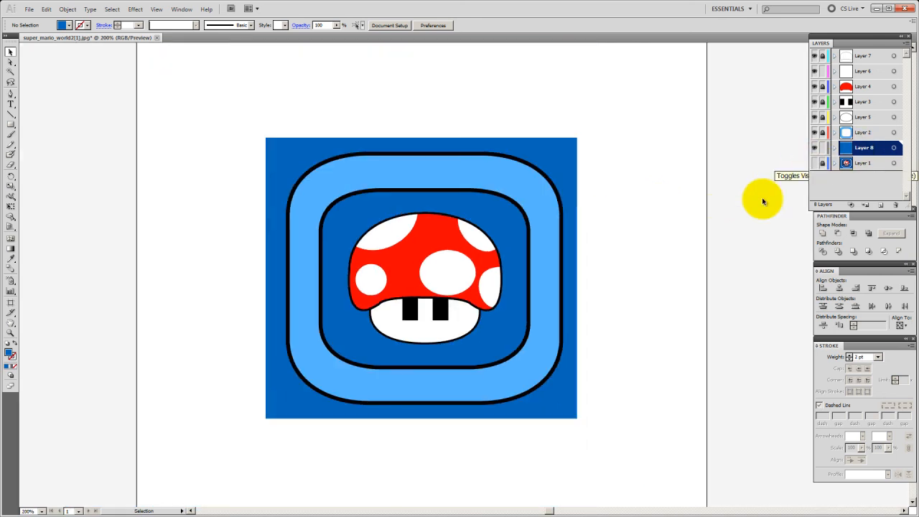
scroll(612, 288, down, 2)
scroll(612, 288, up, 1)
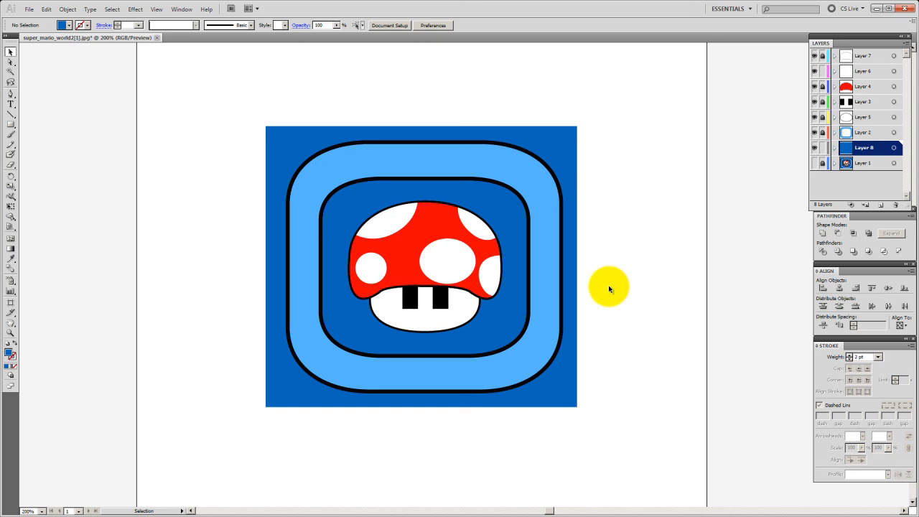
click(576, 169)
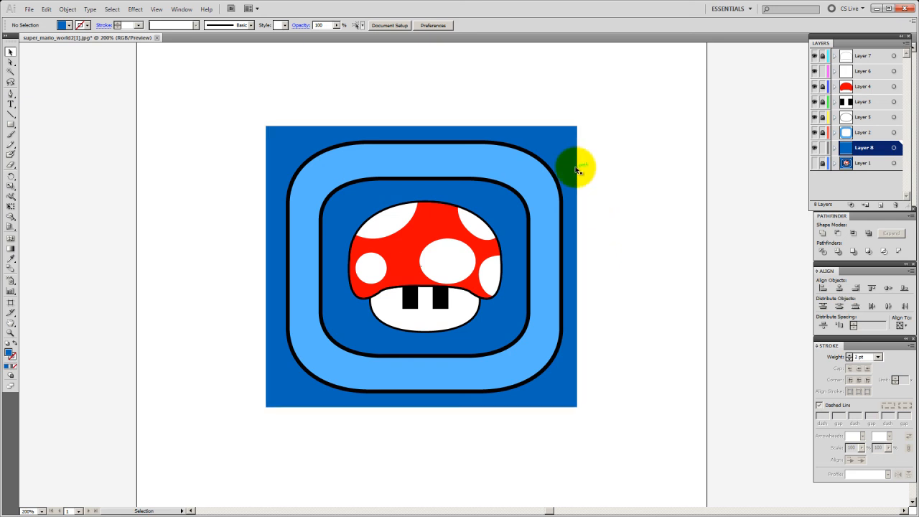
click(311, 295)
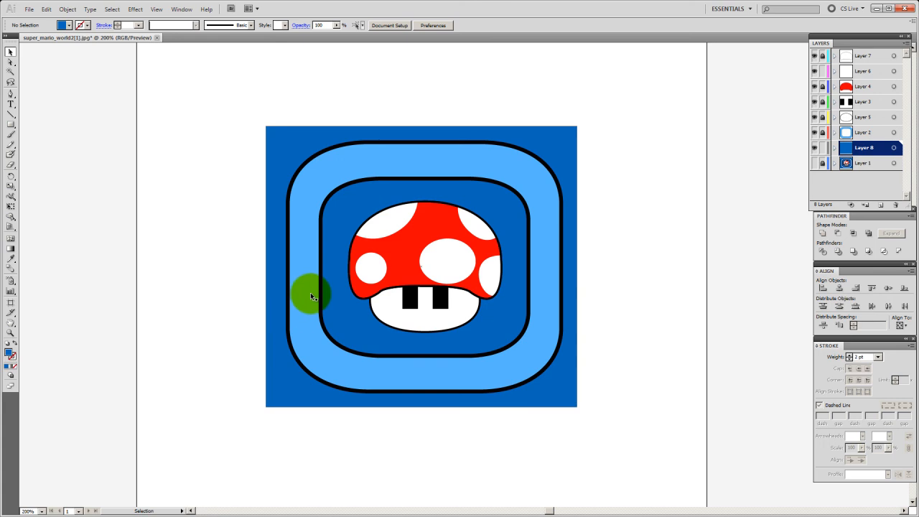